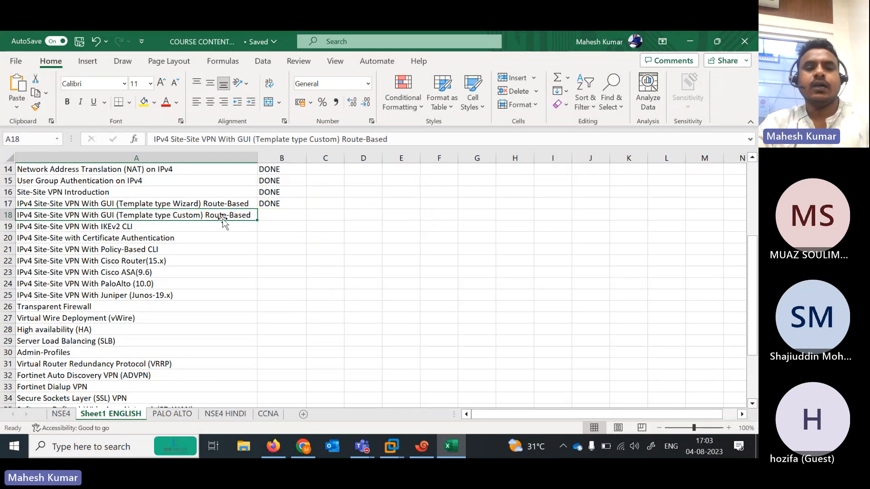
# Stop both the INDIA and AUSTRAILIA firewalls in the EVE-NG lab topology
pyautogui.click(696, 46)
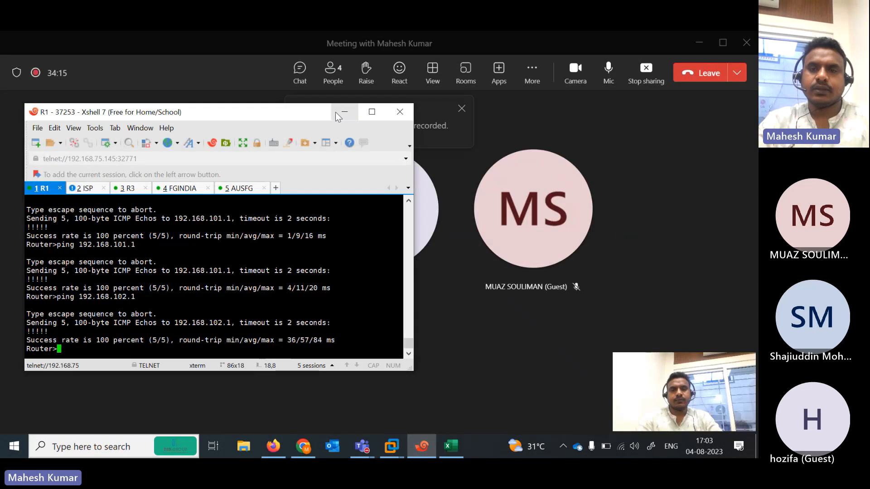
pyautogui.click(336, 113)
pyautogui.click(699, 41)
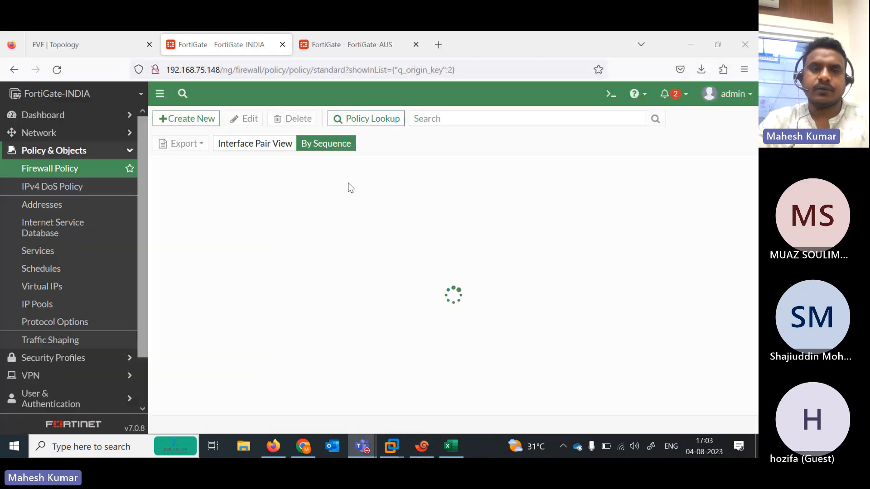
pyautogui.click(94, 44)
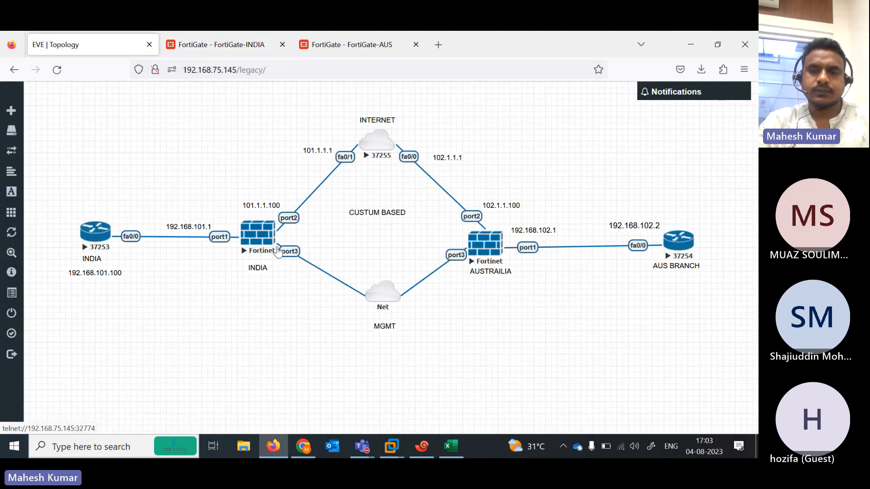
pyautogui.rightClick(252, 242)
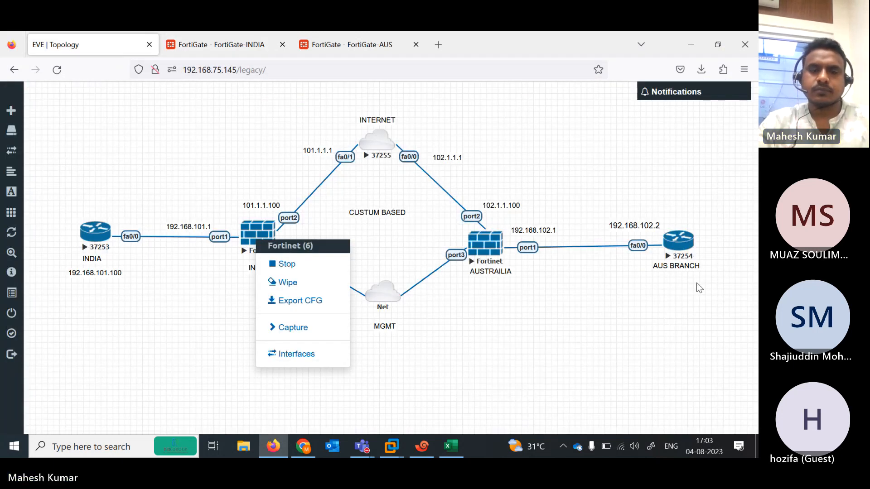
pyautogui.click(296, 267)
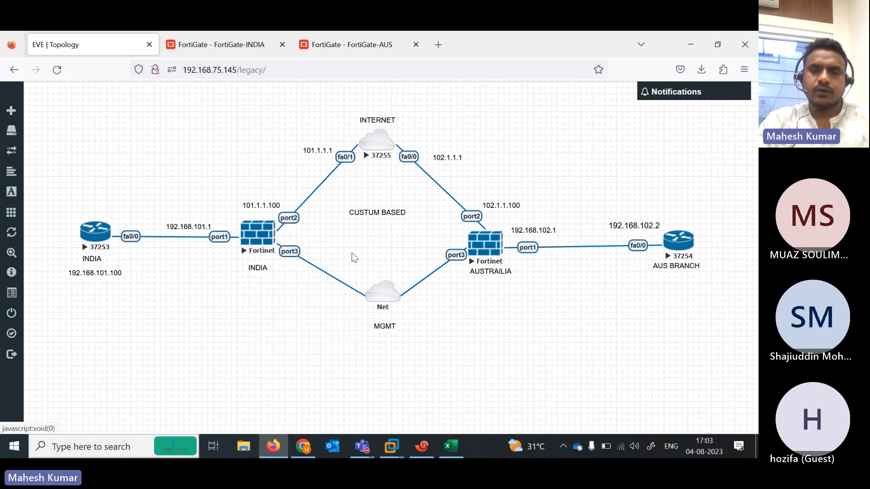
pyautogui.rightClick(484, 248)
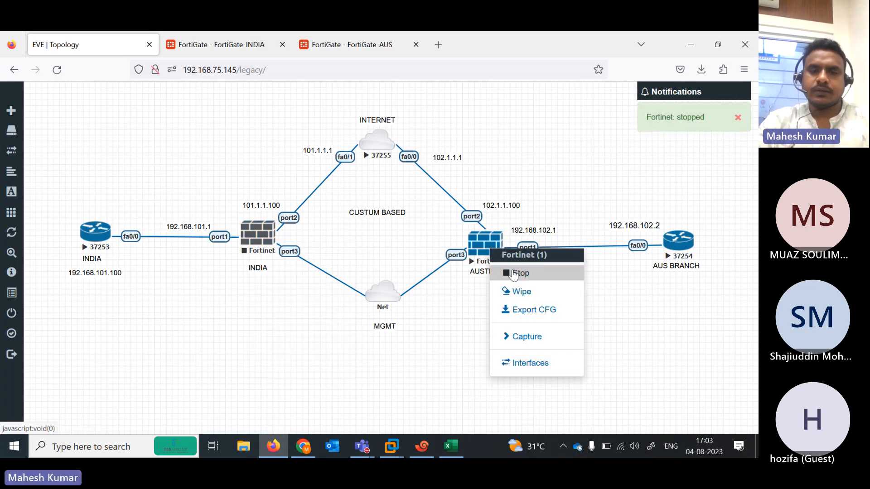
pyautogui.click(513, 275)
# Wipe the saved configurations of the INDIA and AUSTRAILIA firewalls
pyautogui.rightClick(248, 247)
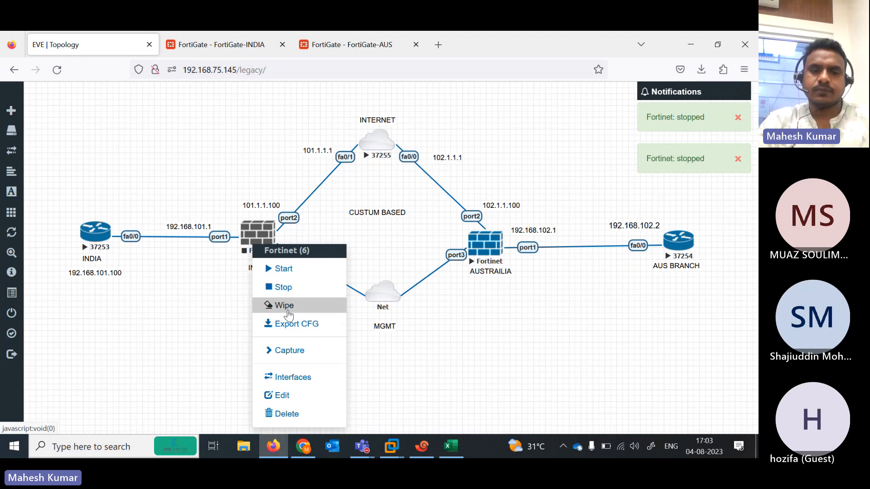
pyautogui.click(288, 314)
pyautogui.click(340, 169)
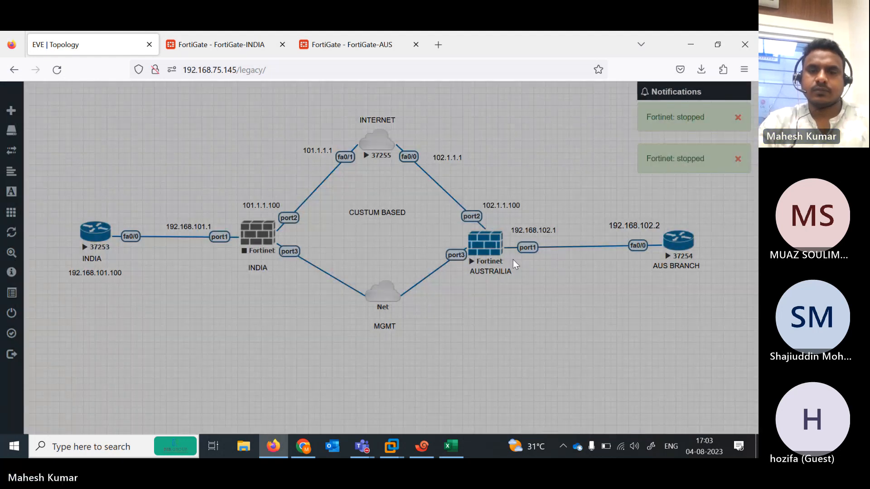
pyautogui.rightClick(484, 247)
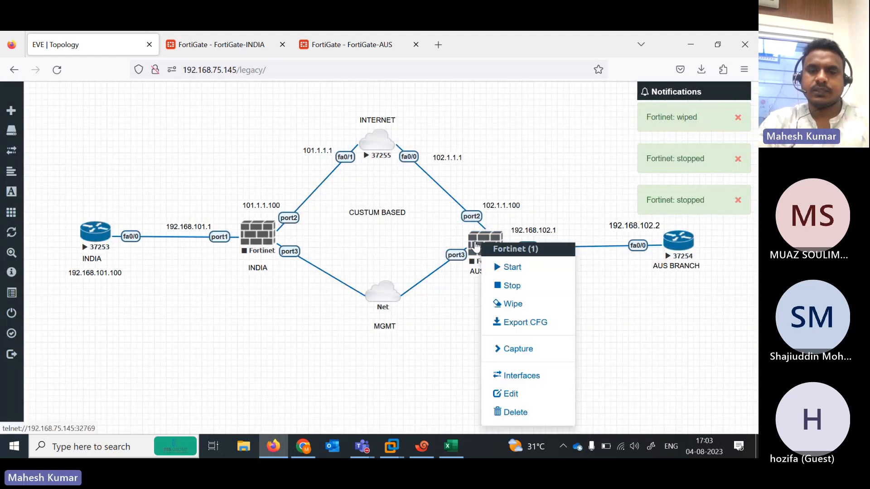
pyautogui.click(517, 312)
pyautogui.click(340, 170)
# Start the INDIA and AUSTRAILIA firewalls again
pyautogui.rightClick(247, 241)
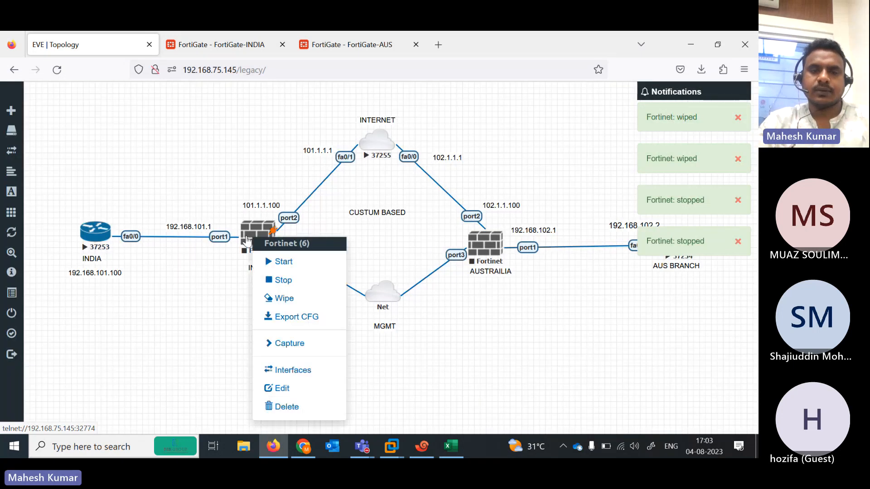
pyautogui.click(283, 261)
pyautogui.rightClick(484, 249)
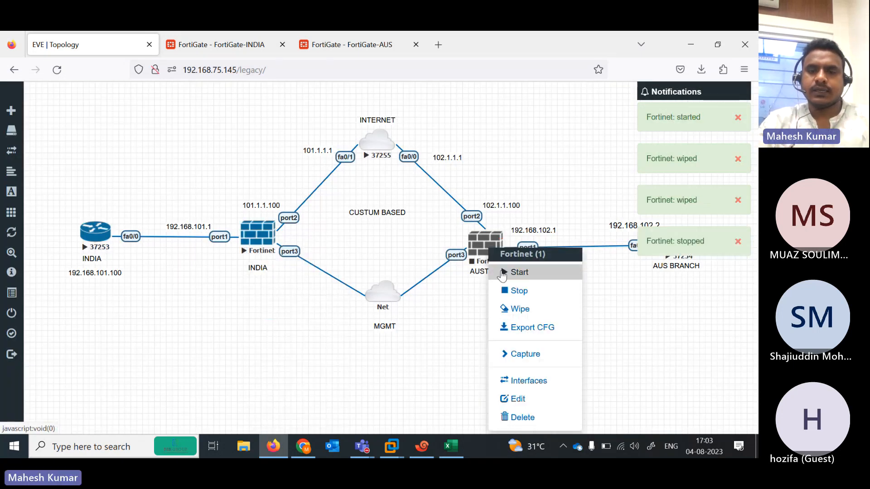
pyautogui.click(502, 273)
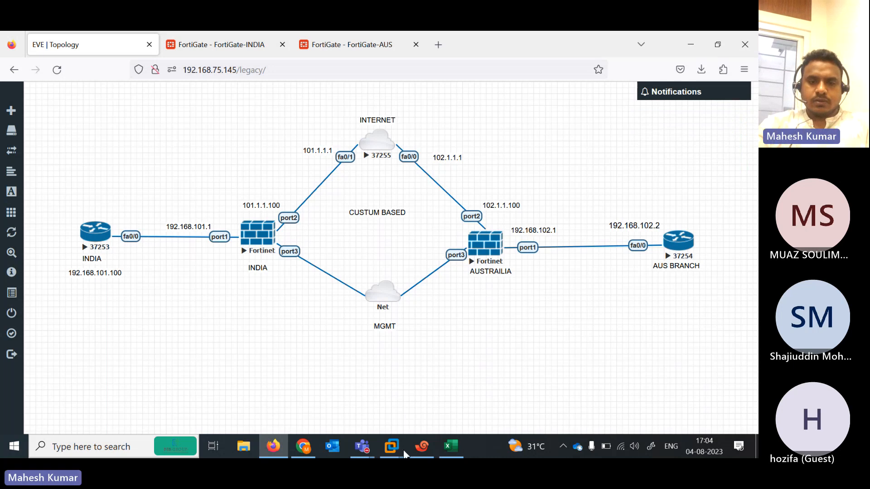
# Close the old FGINDIA and AUSFG sessions in Xshell
pyautogui.click(422, 446)
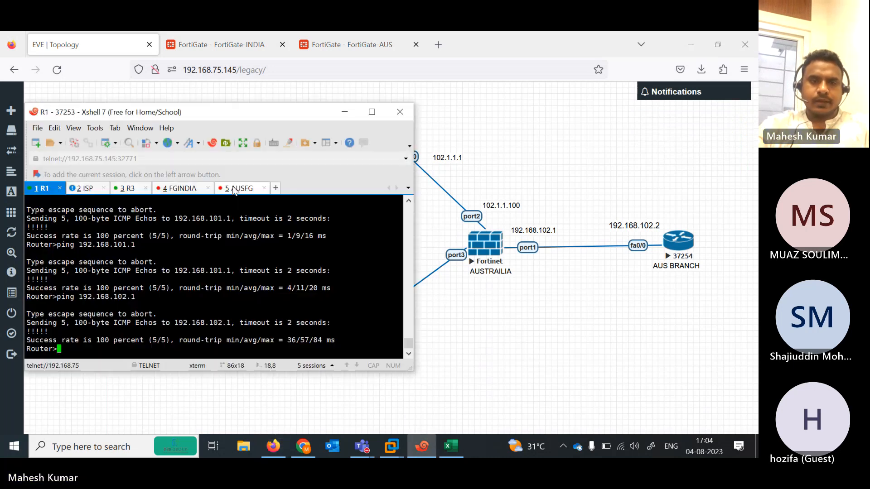
pyautogui.click(179, 190)
pyautogui.click(207, 188)
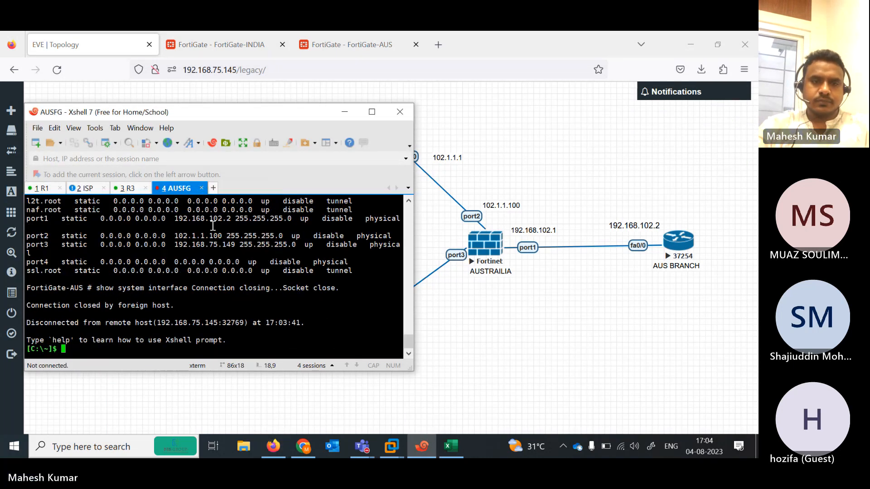
pyautogui.click(202, 188)
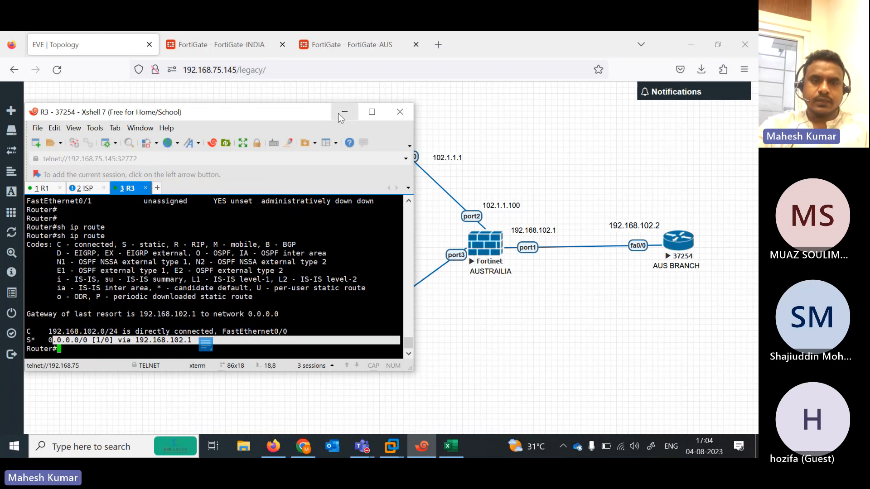
pyautogui.click(344, 112)
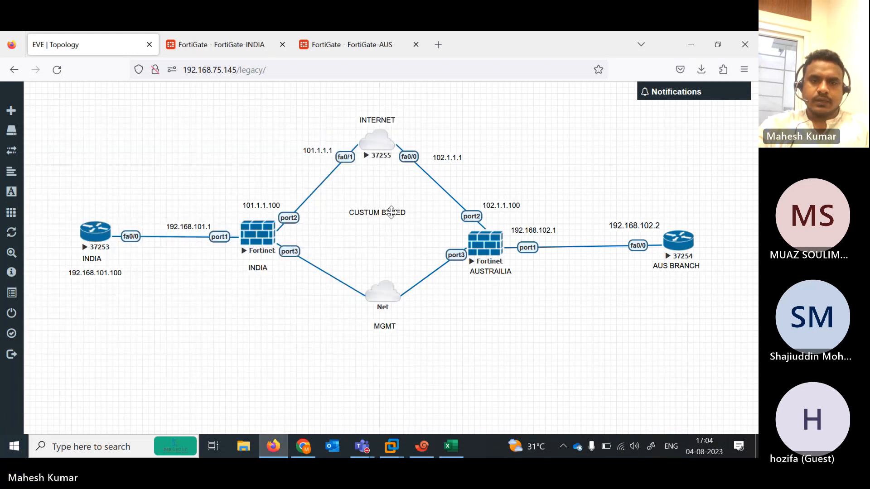
# Open telnet console sessions to the INDIA and AUSTRAILIA firewalls from the topology
pyautogui.click(258, 235)
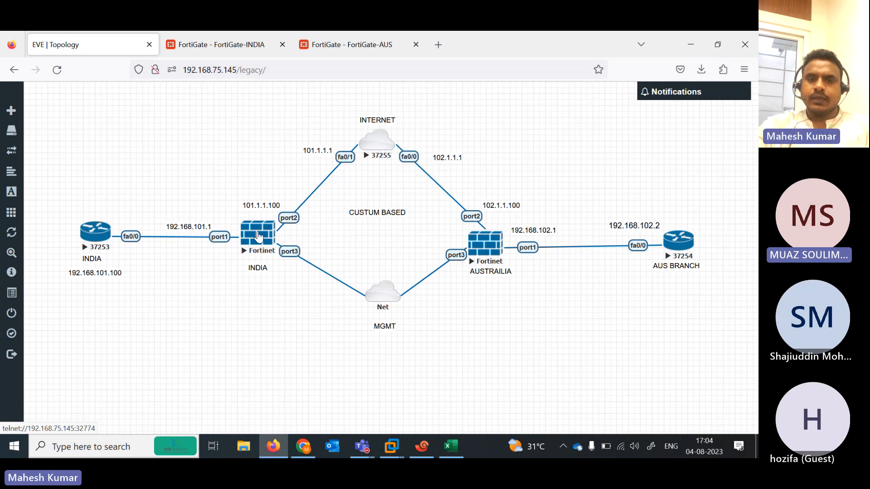
pyautogui.moveTo(230, 116); pyautogui.dragTo(528, 111)
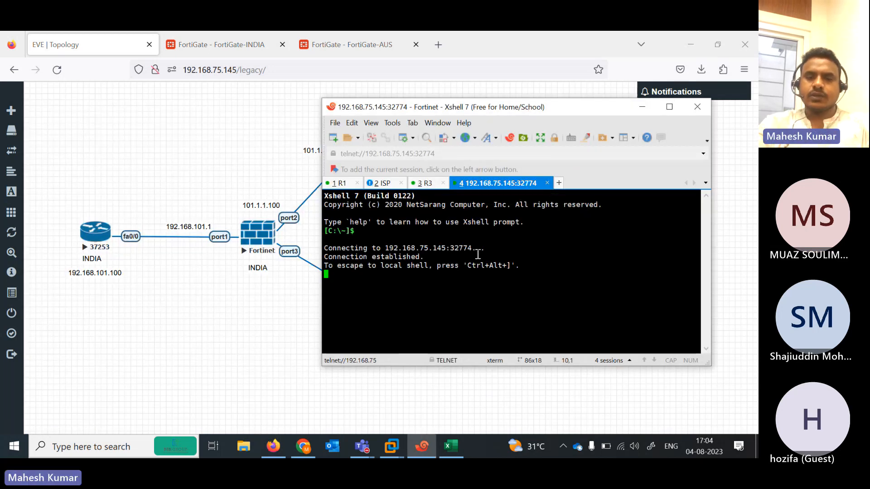
pyautogui.press('Return')
pyautogui.press('Return')
pyautogui.press('Return')
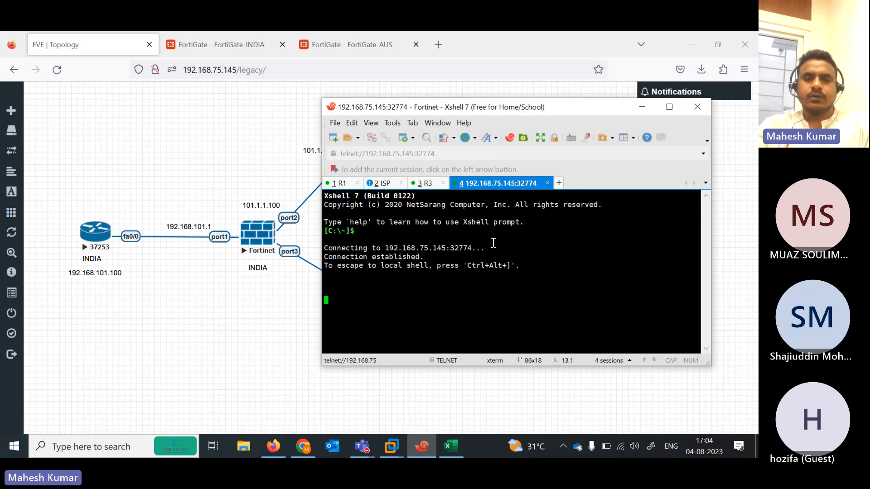
pyautogui.click(225, 363)
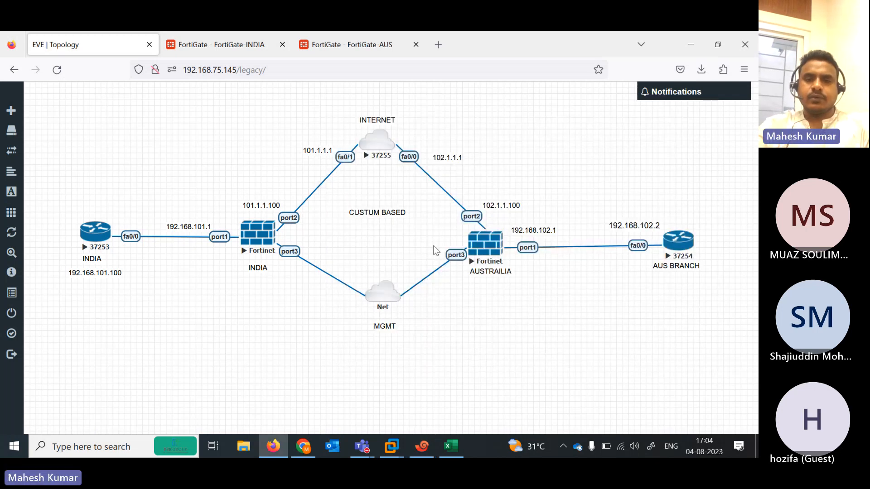
pyautogui.click(495, 251)
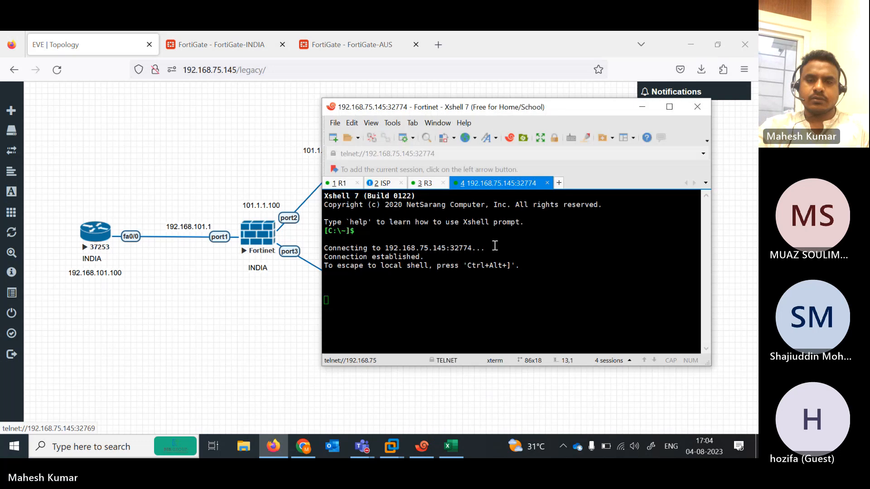
# Rename the two new session tabs to INDIA and AUS
pyautogui.click(492, 184)
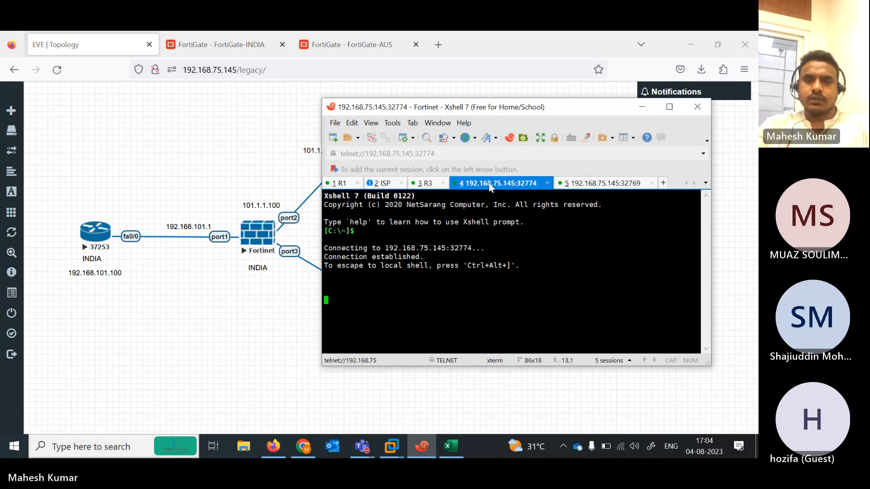
pyautogui.rightClick(490, 183)
pyautogui.click(519, 373)
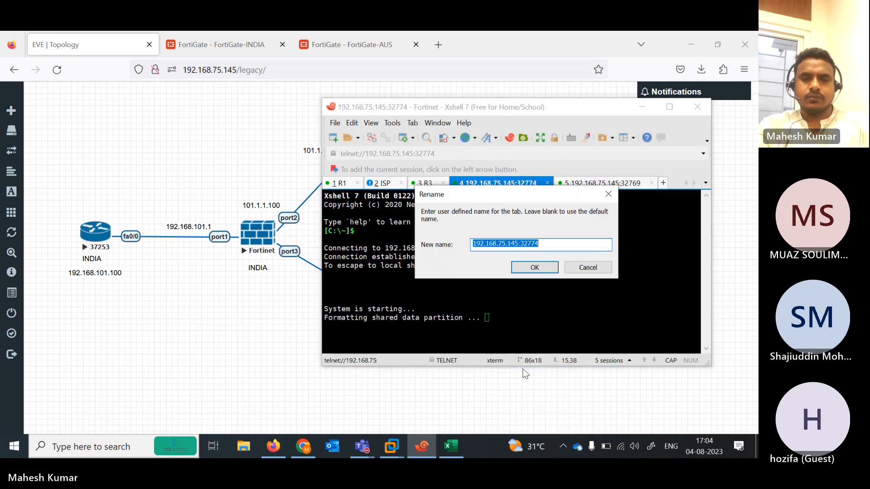
pyautogui.write('INDIA')
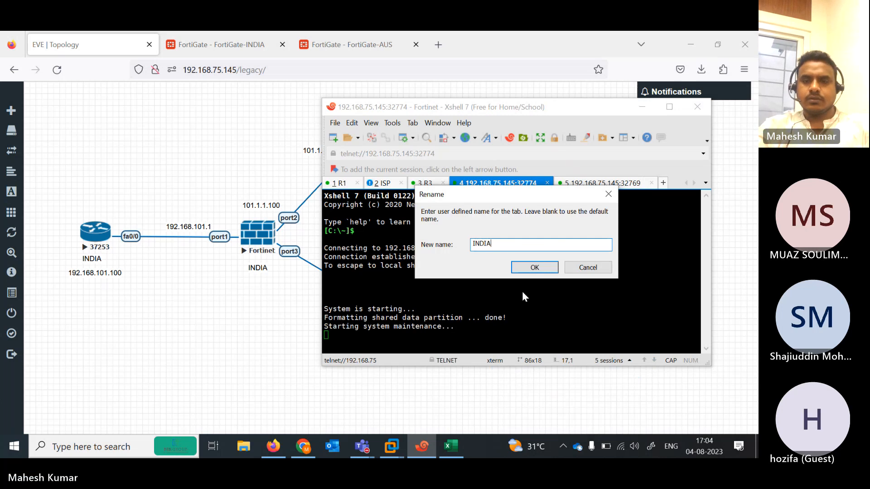
pyautogui.click(518, 268)
pyautogui.click(553, 182)
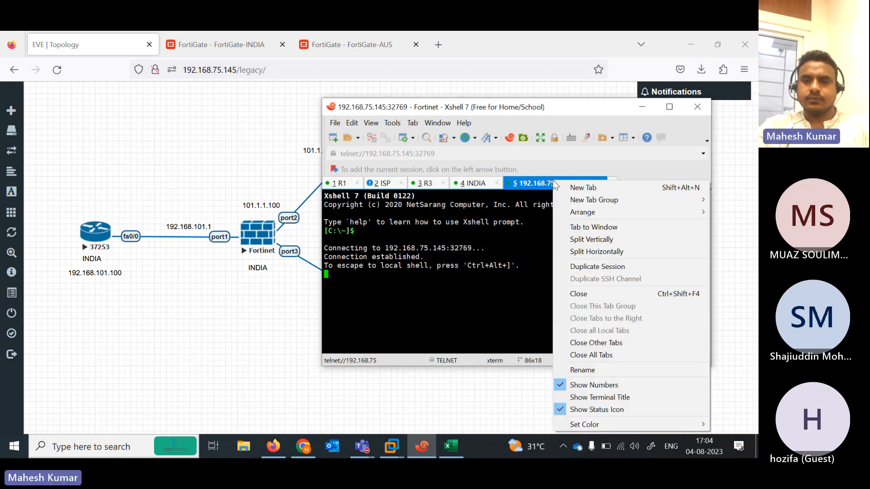
pyautogui.rightClick(554, 182)
pyautogui.click(580, 370)
pyautogui.write('AUS')
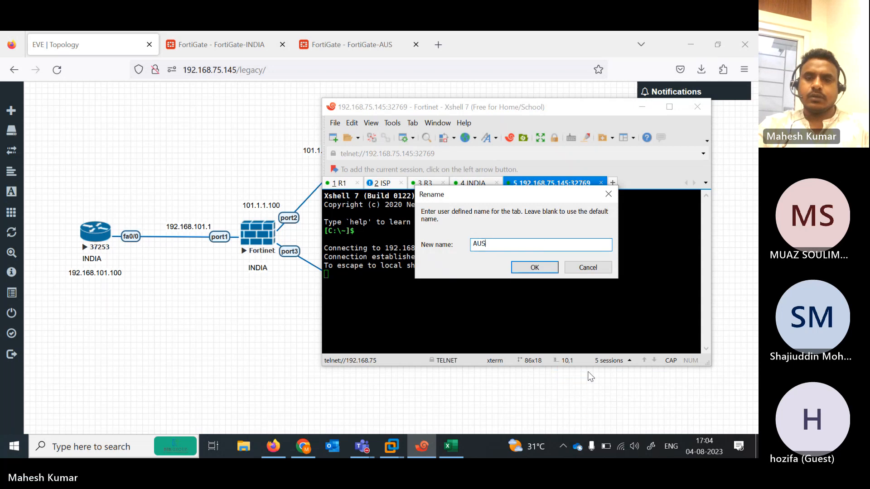
pyautogui.click(530, 267)
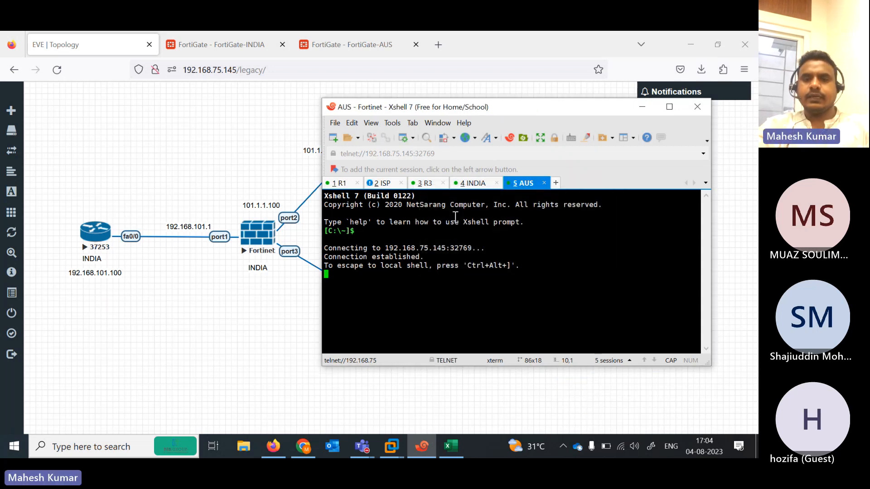
# Check both consoles' boot progress and close the FortiGate-INDIA and FortiGate-AUS browser pages
pyautogui.click(474, 184)
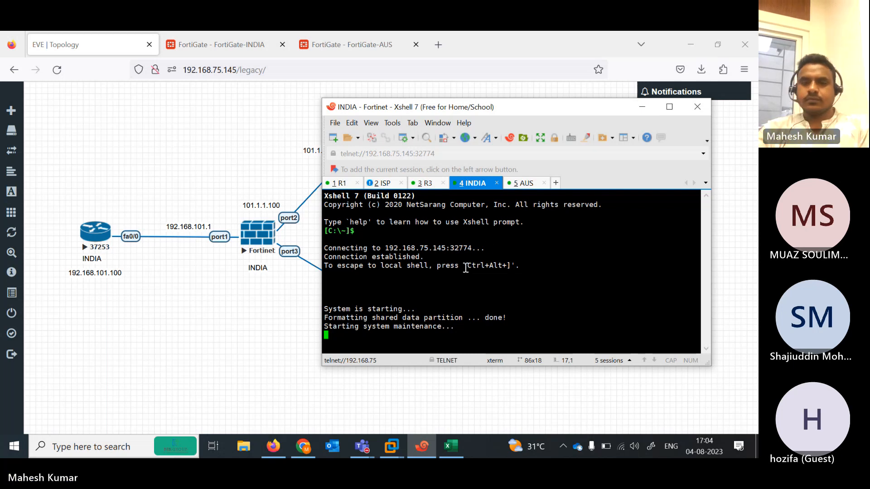
pyautogui.click(519, 187)
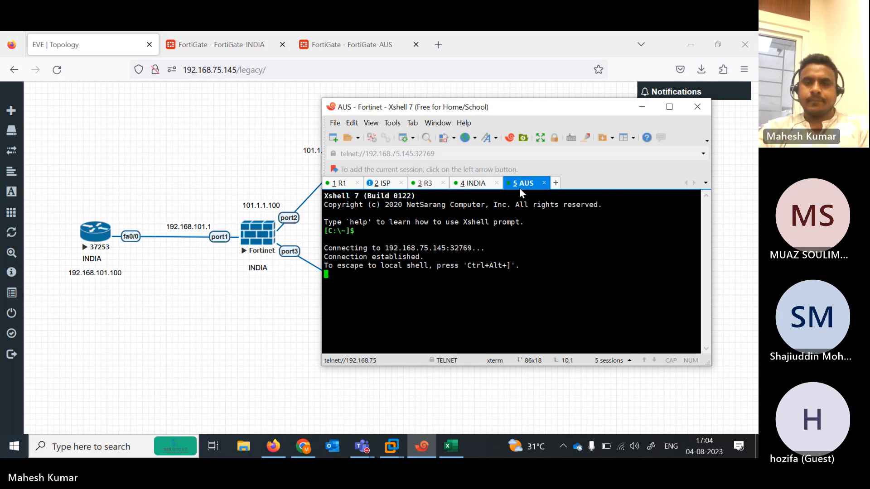
pyautogui.click(483, 187)
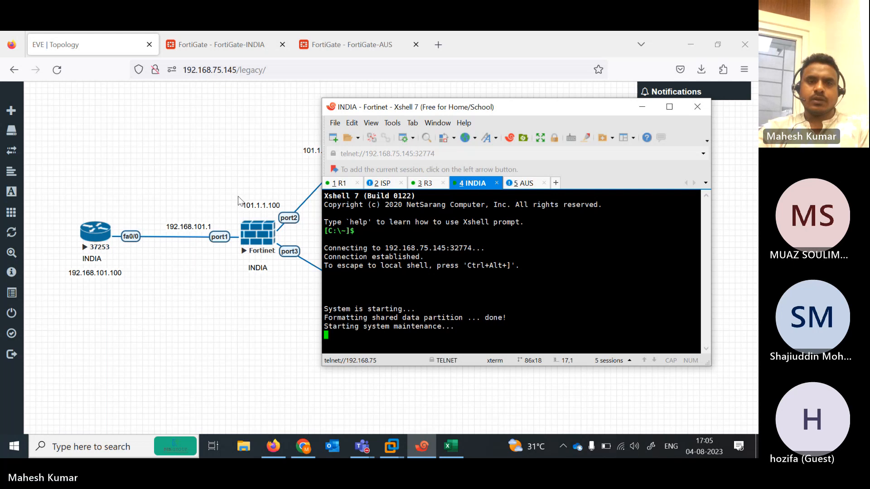
pyautogui.click(232, 46)
pyautogui.click(252, 46)
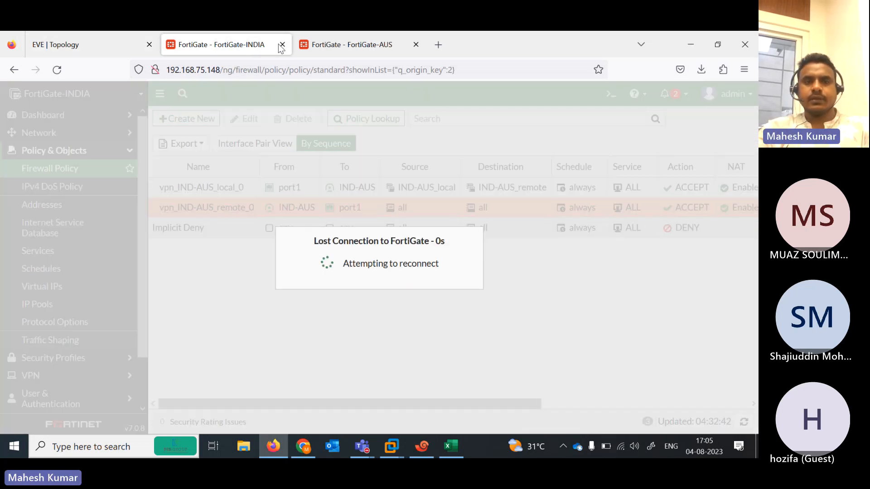
pyautogui.click(283, 45)
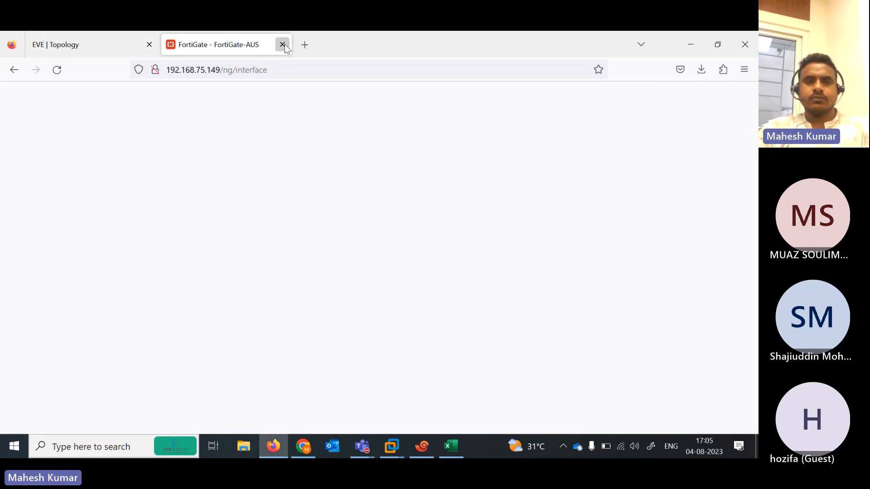
pyautogui.click(283, 44)
# Wake the AUS console to reach the FortiGate-VM64-KVM login prompt
pyautogui.click(422, 447)
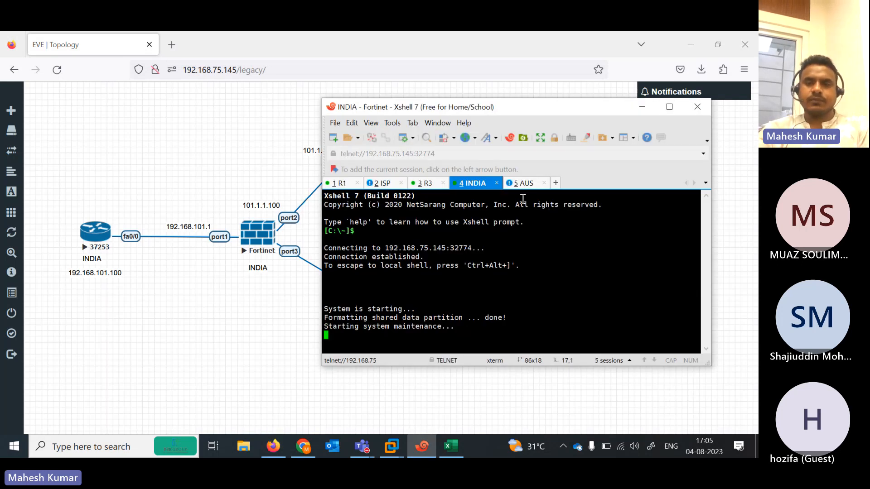
pyautogui.click(518, 185)
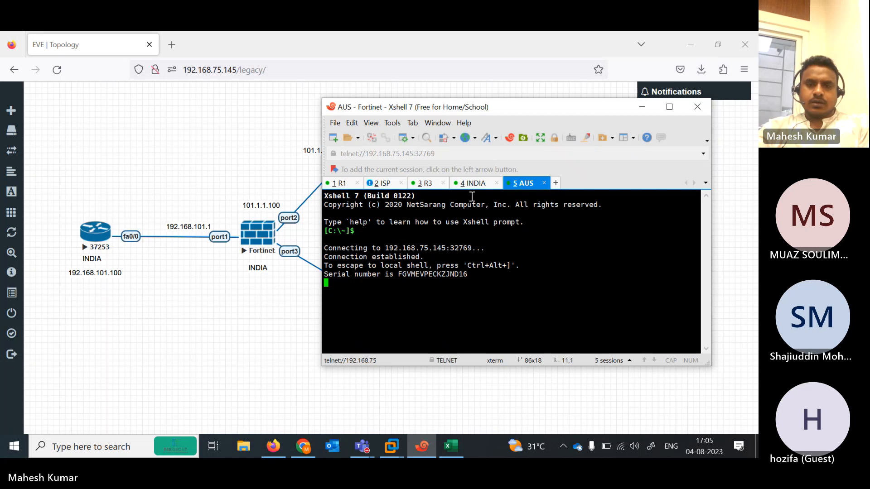
pyautogui.press('Return')
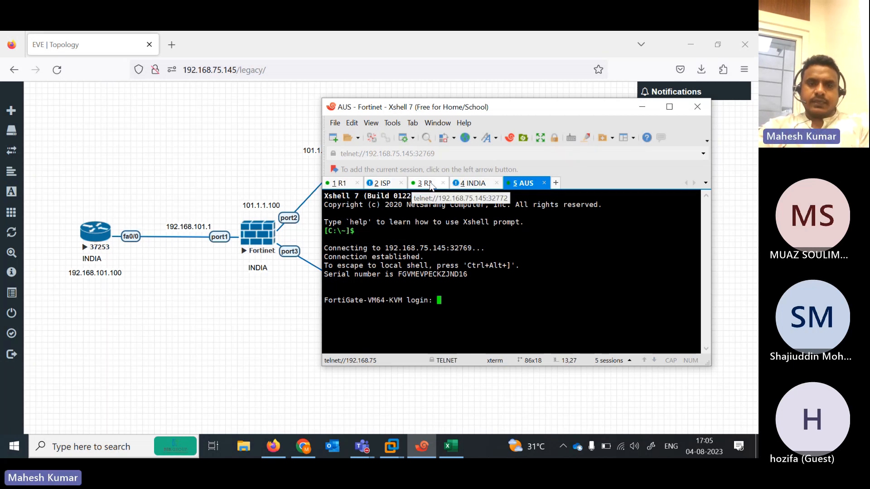
pyautogui.click(474, 184)
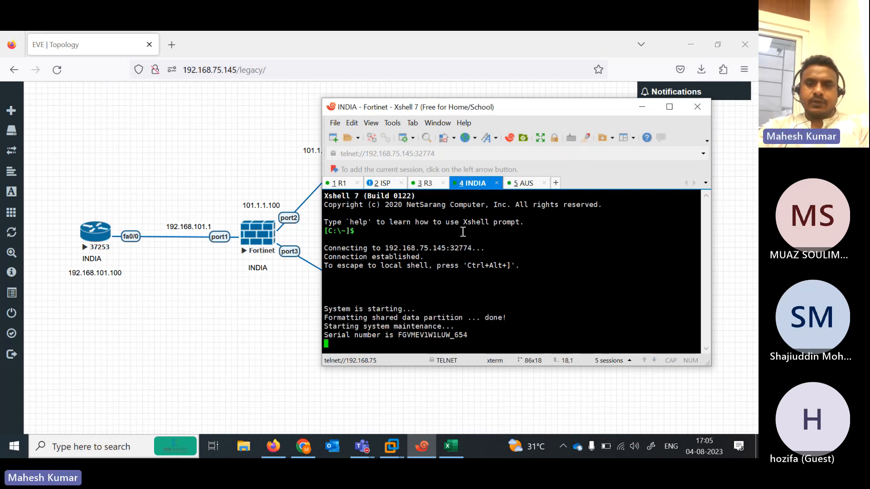
pyautogui.click(528, 184)
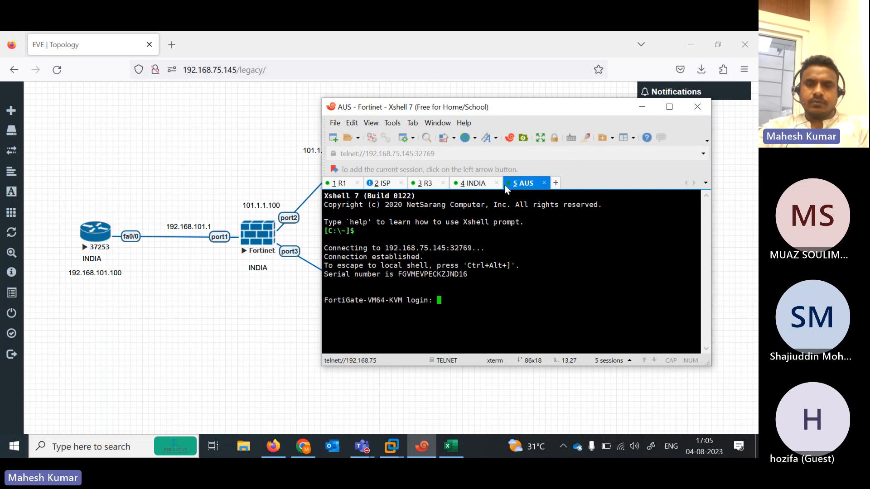
pyautogui.click(471, 185)
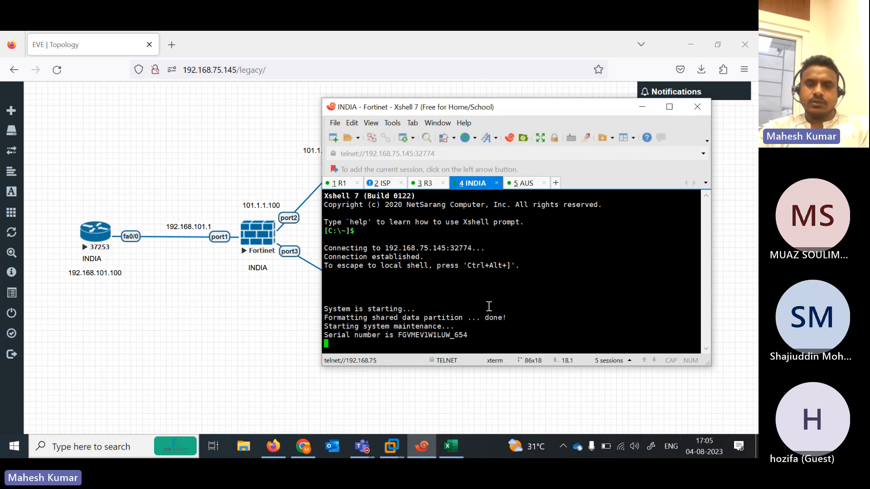
pyautogui.moveTo(539, 110); pyautogui.dragTo(237, 139)
# Log in to the AUS FortiGate as admin with a blank password
pyautogui.click(216, 168)
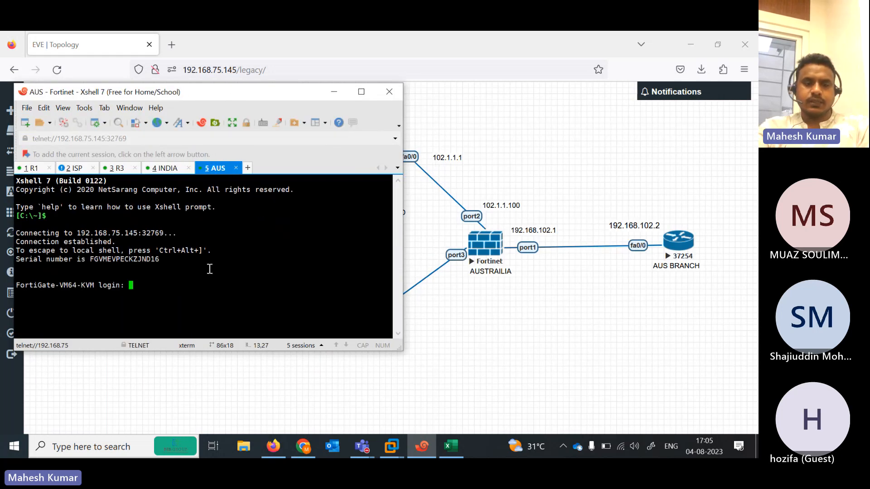
pyautogui.write('admin')
pyautogui.press('Return')
pyautogui.press('Return')
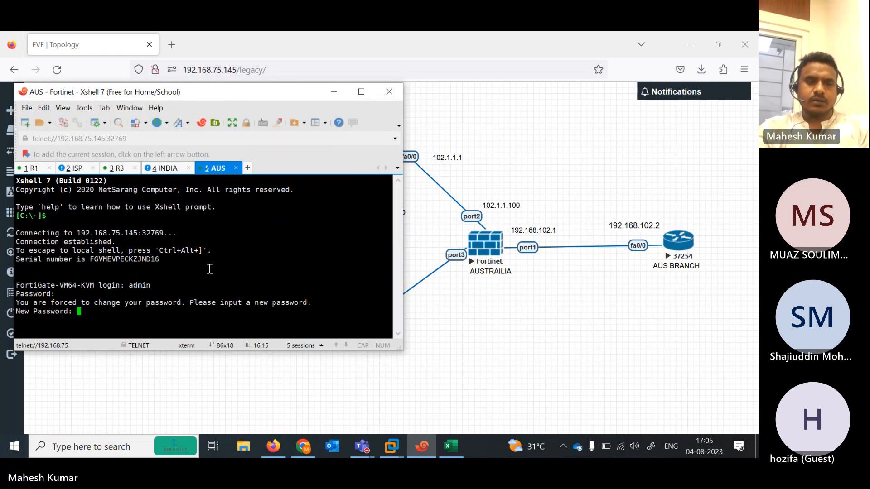
pyautogui.press('Return')
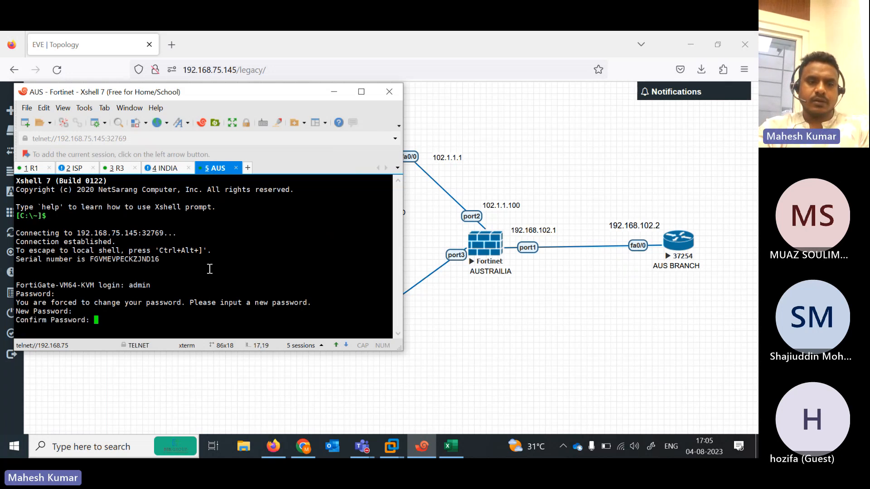
pyautogui.press('Return')
pyautogui.press('Return')
# Enter interface configuration and set AUS port1 to static addressing
pyautogui.write('config system interface')
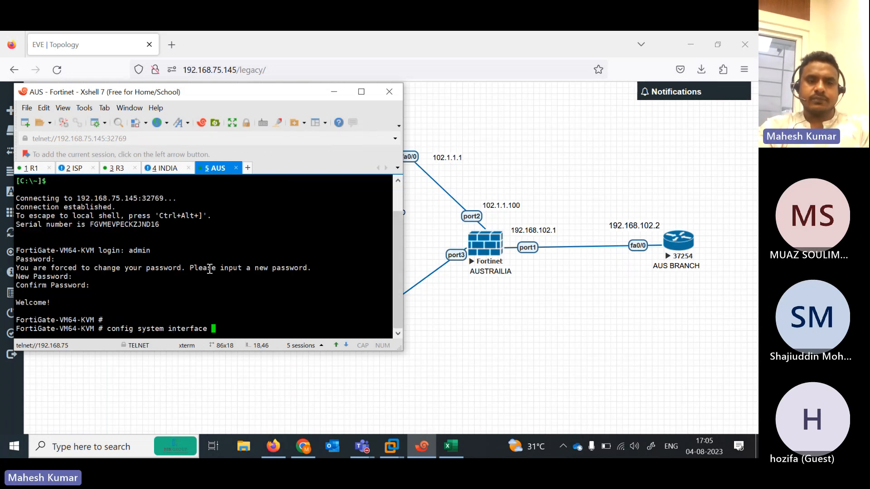
pyautogui.press('Return')
pyautogui.write('ed')
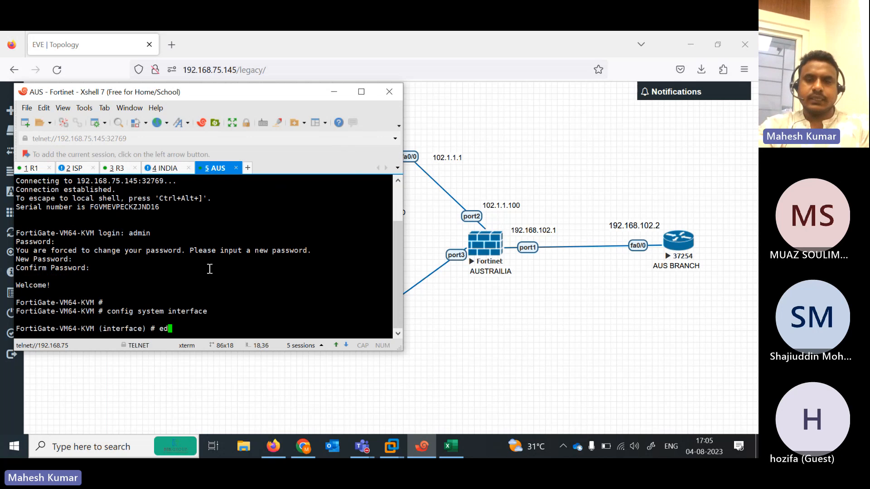
pyautogui.write('it port1')
pyautogui.press('Return')
pyautogui.press('Return')
pyautogui.press('Return')
pyautogui.write('set')
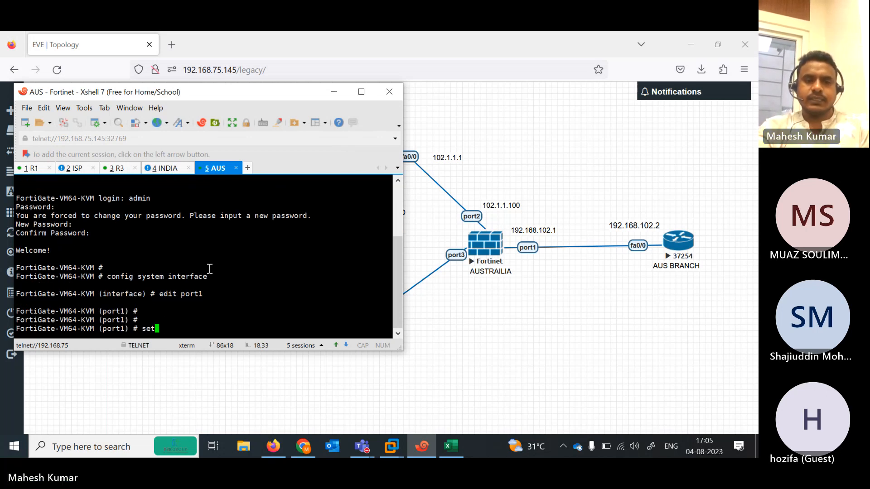
pyautogui.write(' mo')
pyautogui.press('Tab')
pyautogui.write('de  static')
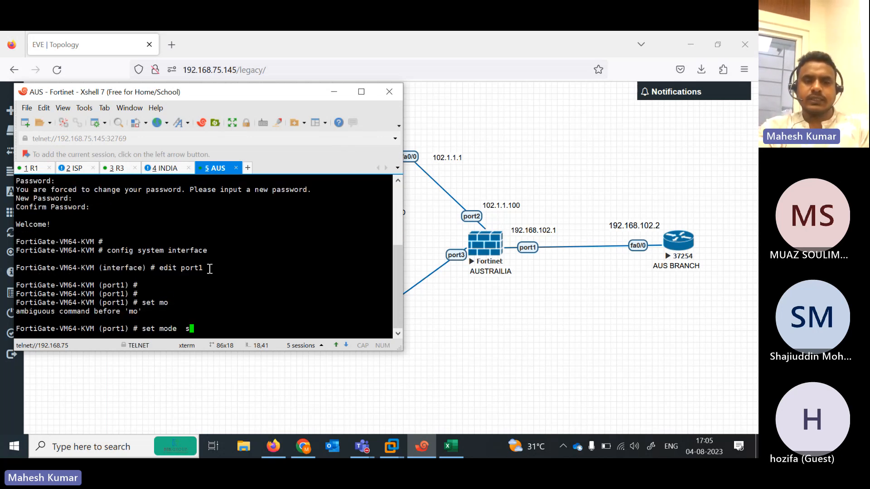
pyautogui.press('Return')
# Give port1 the address 192.168.102.1/24 with ping-only access and save it
pyautogui.write('s')
pyautogui.press('Return')
pyautogui.write('set ip 192.')
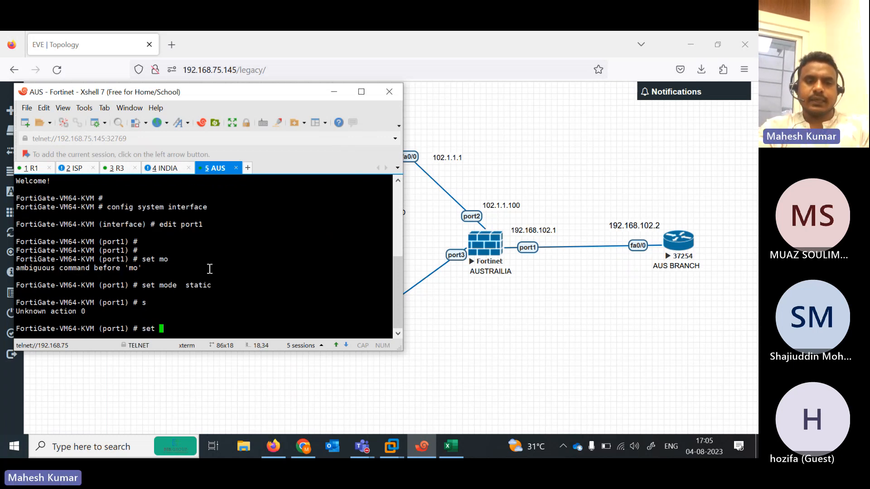
pyautogui.press('BackSpace')
pyautogui.press('BackSpace')
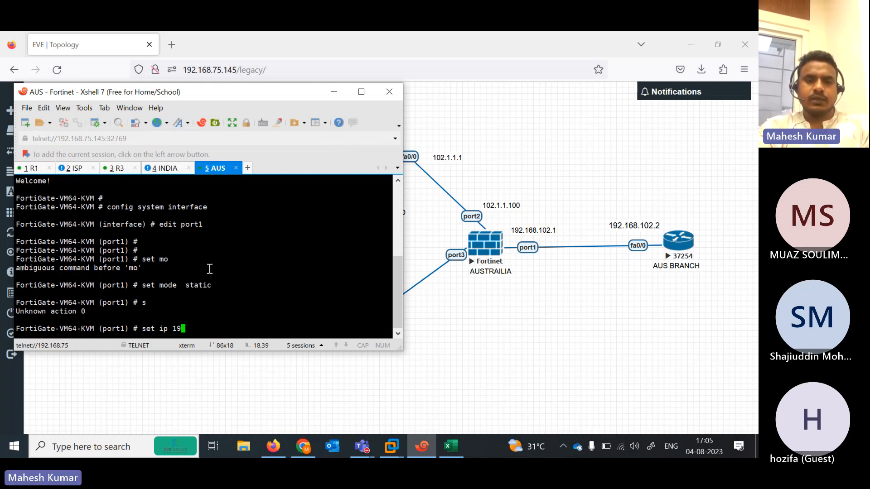
pyautogui.write('2.168.1')
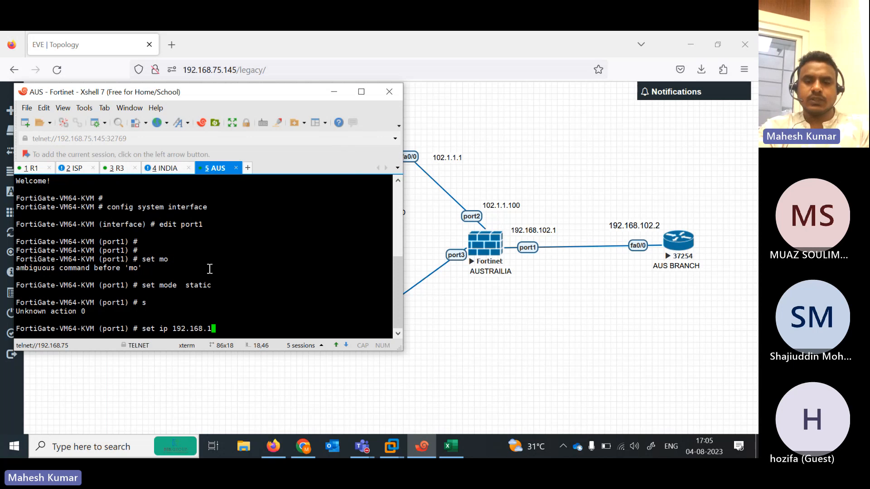
pyautogui.write('02.1/24')
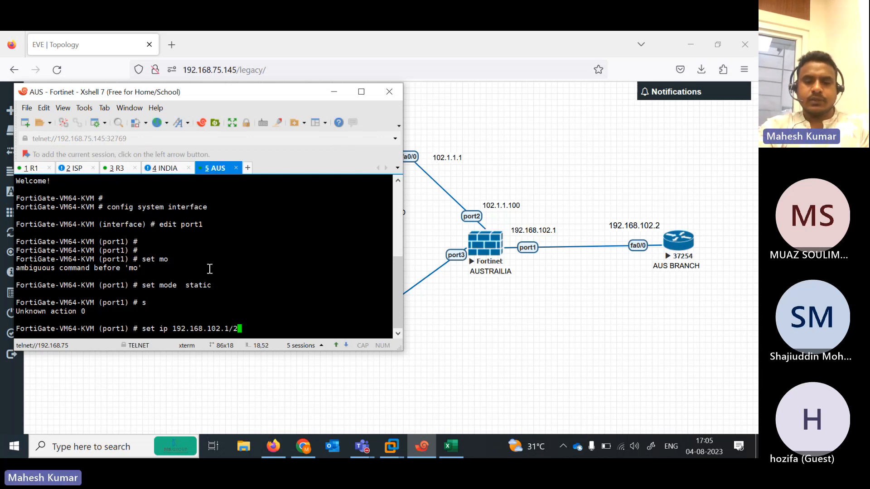
pyautogui.press('Return')
pyautogui.press('Return')
pyautogui.press('Return')
pyautogui.press('Return')
pyautogui.press('Return')
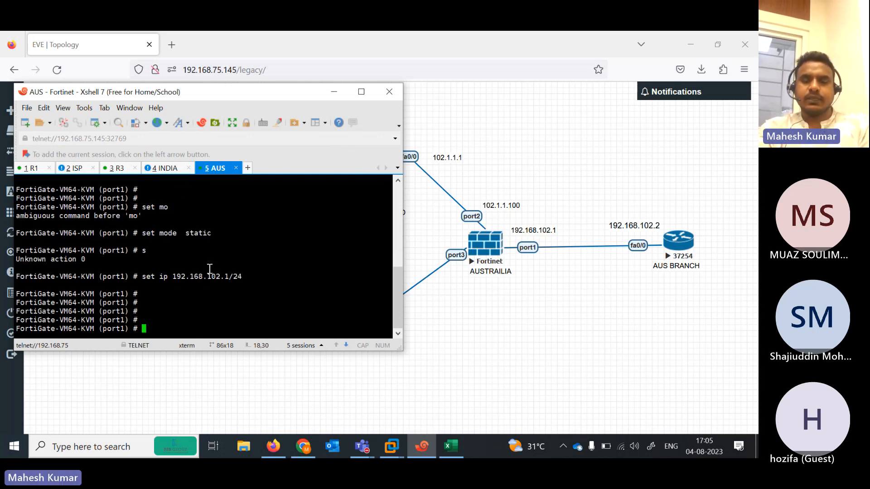
pyautogui.write('set')
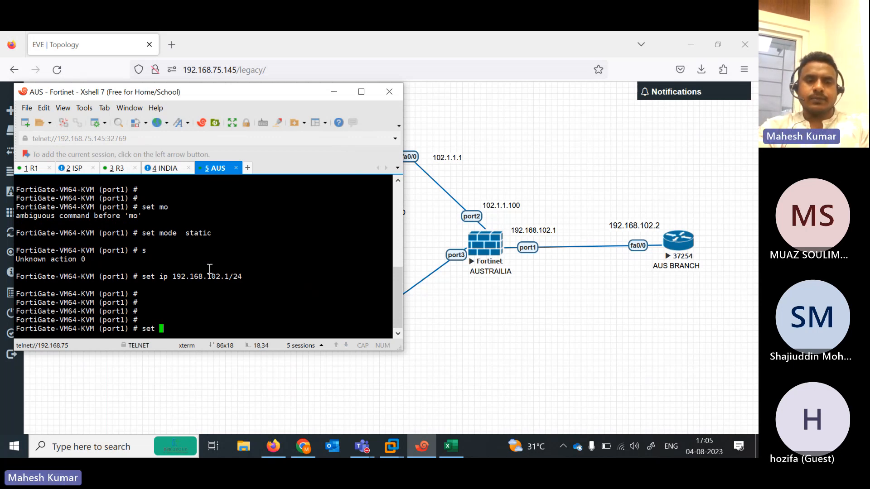
pyautogui.write(' allowaccess p')
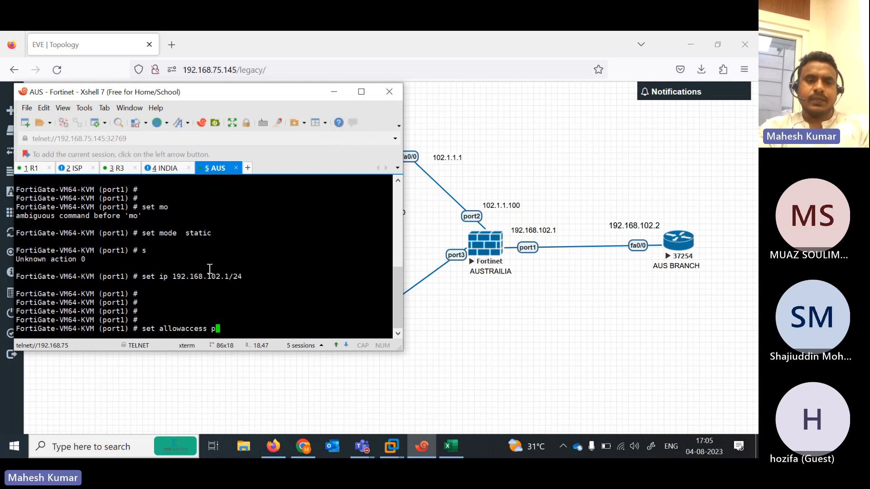
pyautogui.write('ing https')
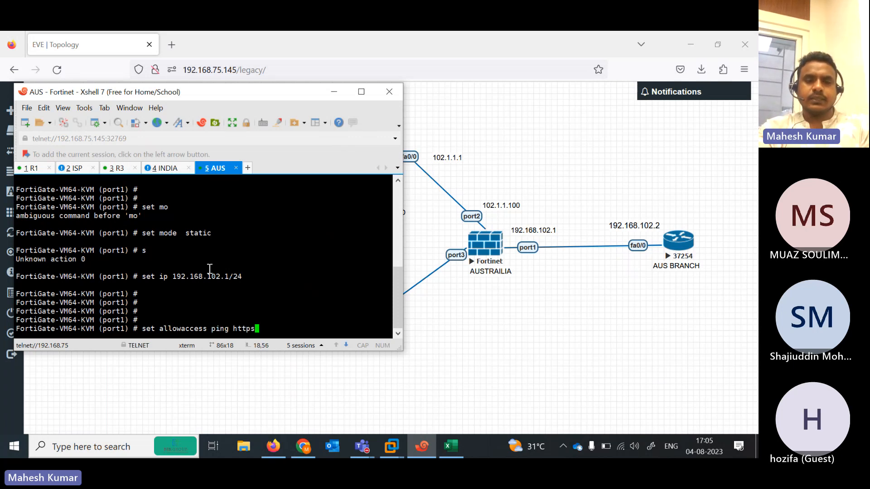
pyautogui.press('BackSpace')
pyautogui.press('BackSpace')
pyautogui.press('BackSpace')
pyautogui.press('BackSpace')
pyautogui.press('Return')
pyautogui.press('Return')
pyautogui.press('Return')
pyautogui.press('Return')
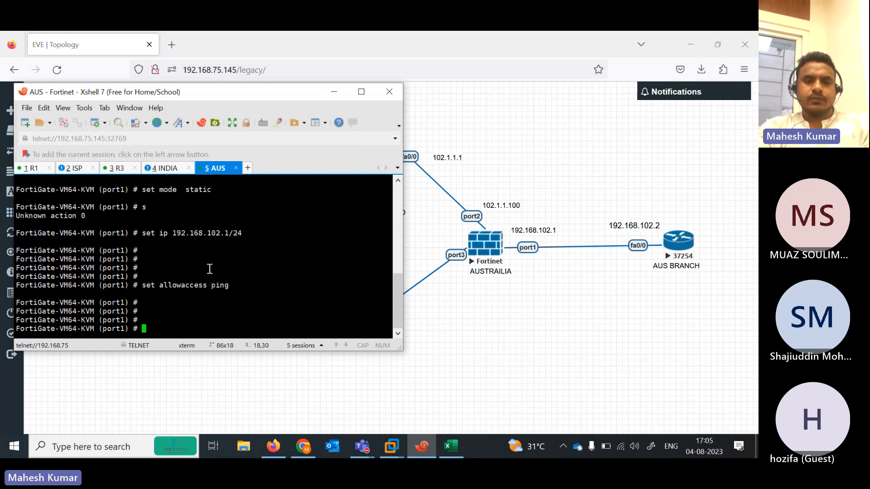
pyautogui.write('next')
pyautogui.press('Return')
# Make port2 static at 102.1.1.100/24 with ping access, then close it with next
pyautogui.write('edit ')
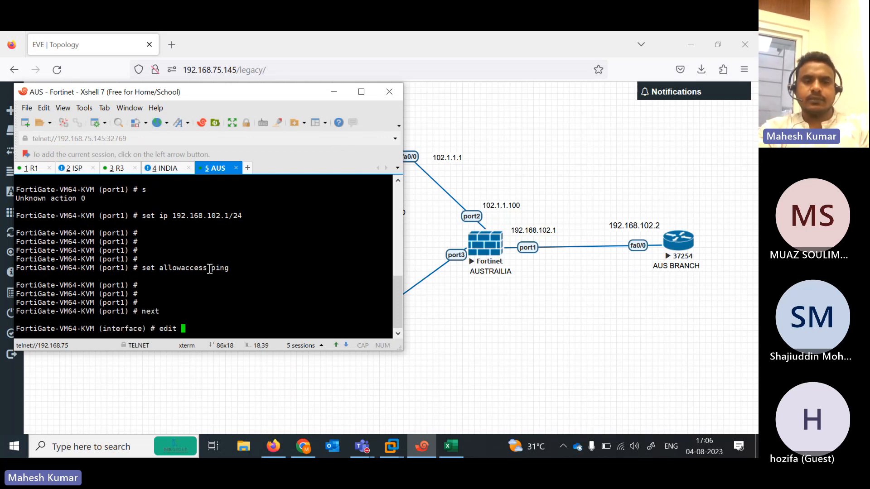
pyautogui.write('port2')
pyautogui.press('Return')
pyautogui.press('Return')
pyautogui.write('se')
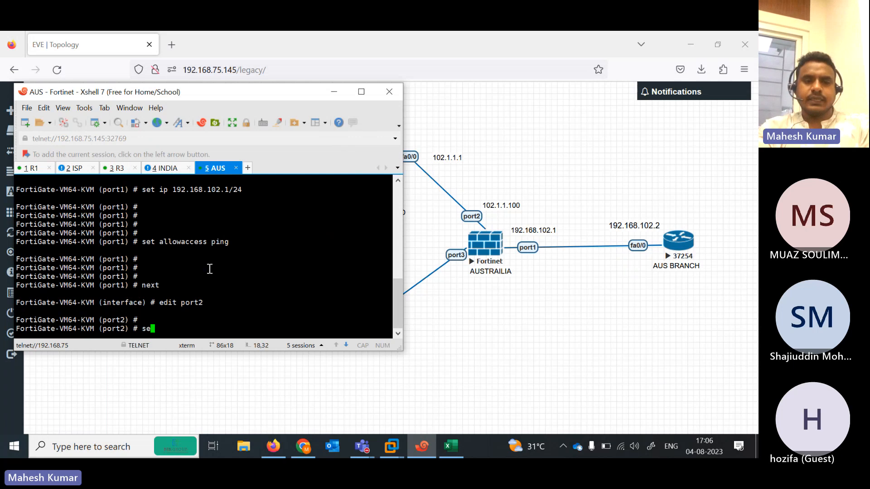
pyautogui.write('t mode static')
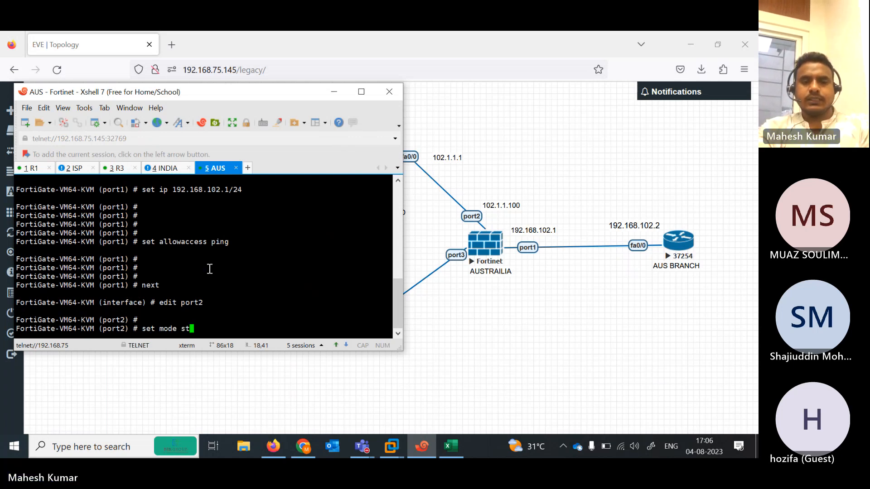
pyautogui.press('Return')
pyautogui.press('Return')
pyautogui.write('set ip 192.')
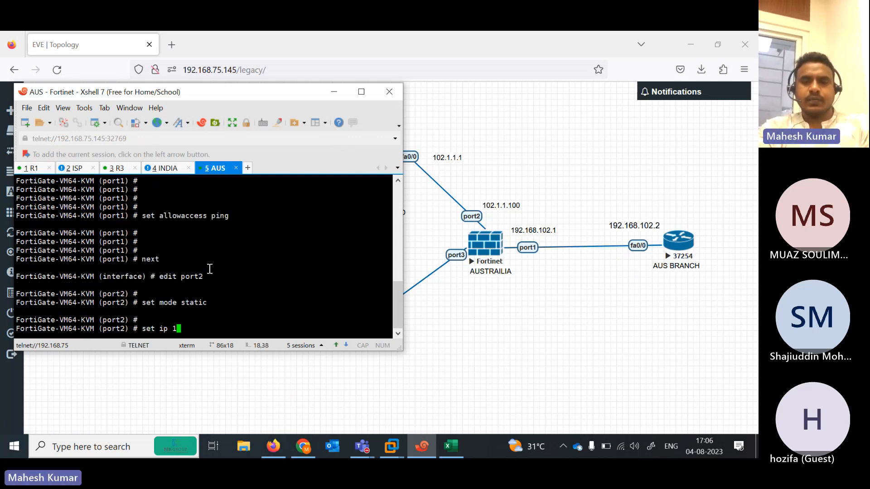
pyautogui.press('BackSpace')
pyautogui.press('BackSpace')
pyautogui.press('BackSpace')
pyautogui.write('02.1.1.100')
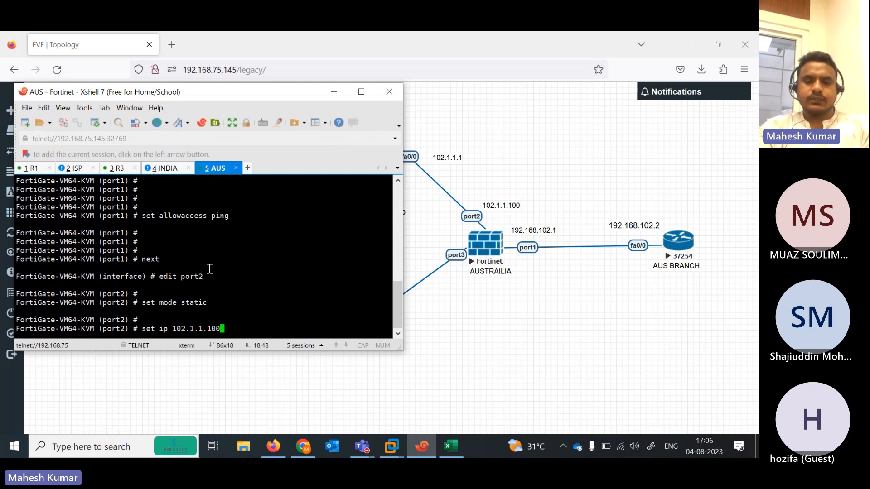
pyautogui.write('/24')
pyautogui.press('Return')
pyautogui.press('Return')
pyautogui.press('Return')
pyautogui.press('Return')
pyautogui.write('set s')
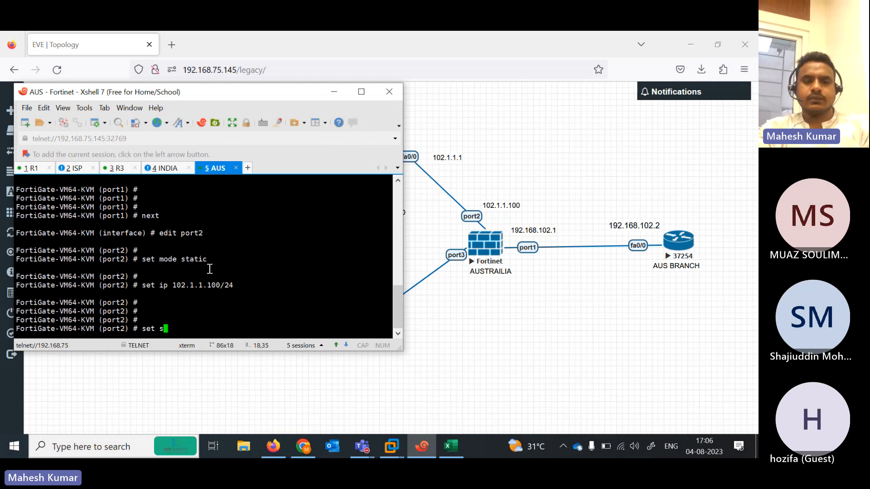
pyautogui.write('allowaccess ping')
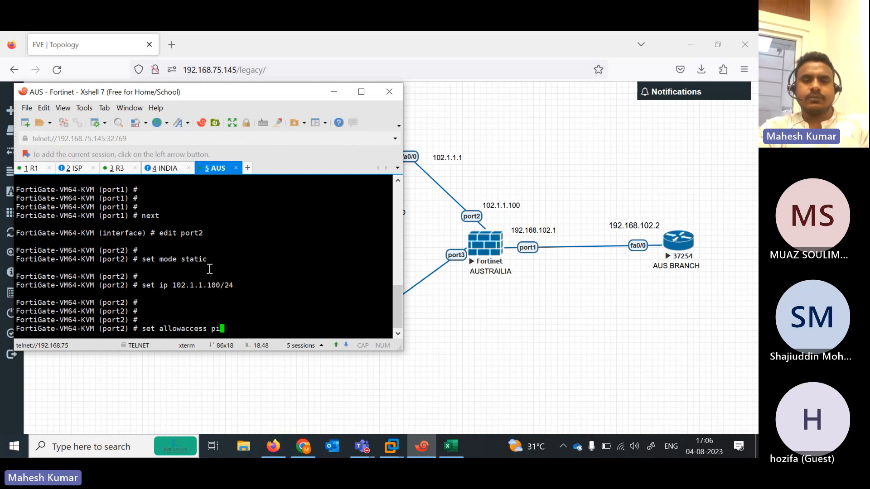
pyautogui.press('BackSpace')
pyautogui.press('Return')
pyautogui.press('Return')
pyautogui.press('Return')
pyautogui.press('Return')
pyautogui.press('Return')
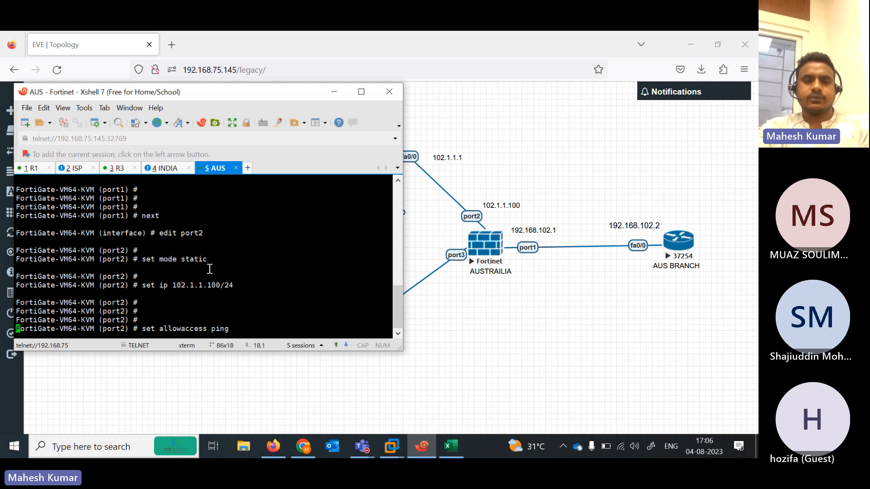
pyautogui.write('ne')
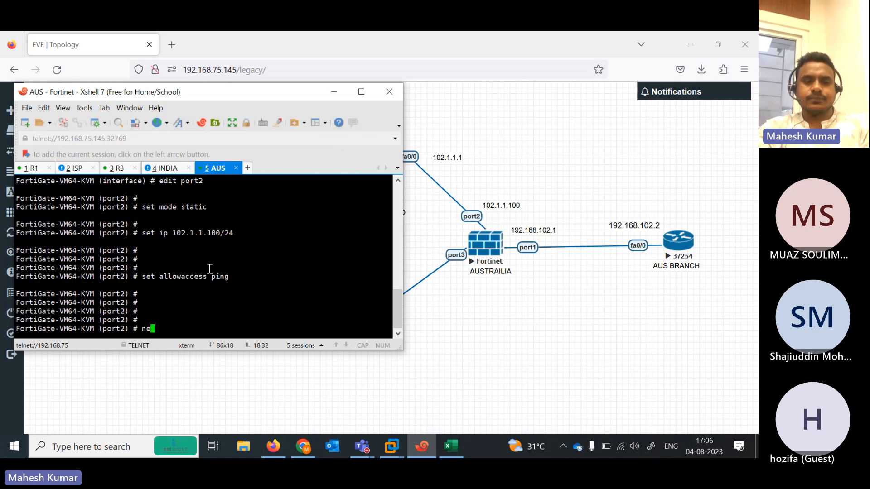
pyautogui.write('xt')
pyautogui.press('Return')
pyautogui.press('Return')
pyautogui.press('Return')
# Switch the port's addressing mode to DHCP
pyautogui.write('edit port1')
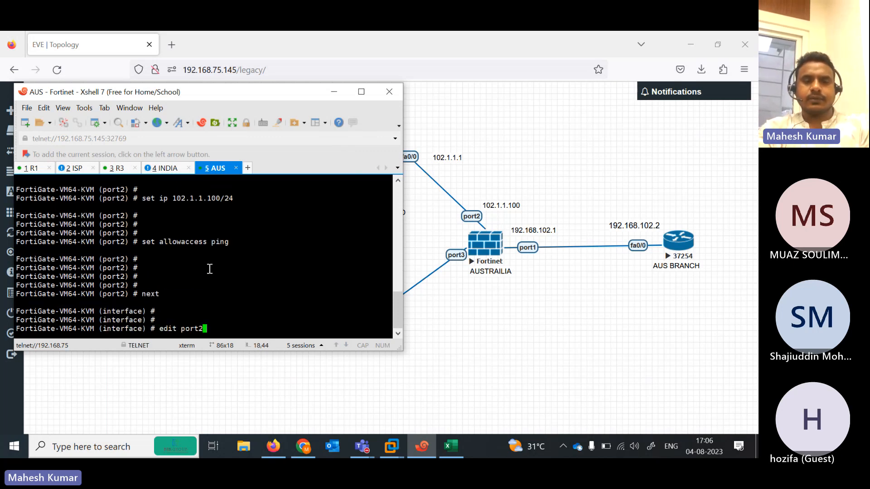
pyautogui.press('Return')
pyautogui.press('Return')
pyautogui.write('set mo')
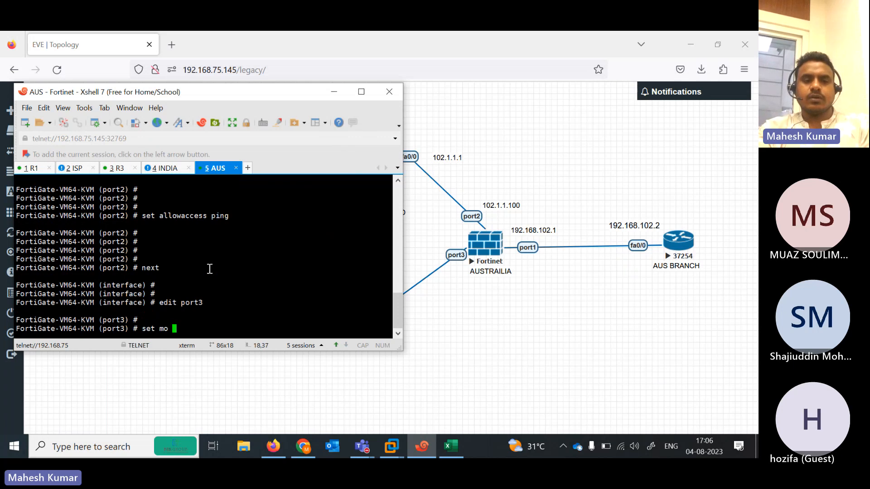
pyautogui.press('Return')
pyautogui.write('mode dhcp')
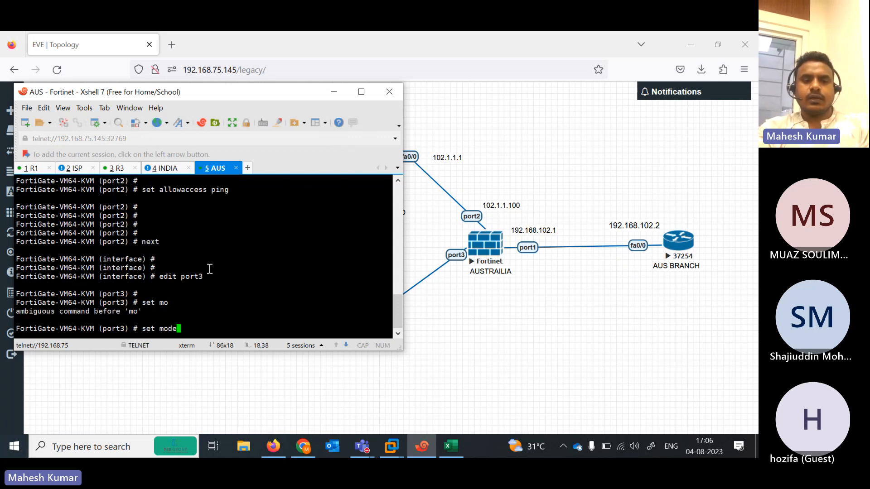
pyautogui.press('Return')
pyautogui.press('Return')
pyautogui.press('Return')
pyautogui.press('Return')
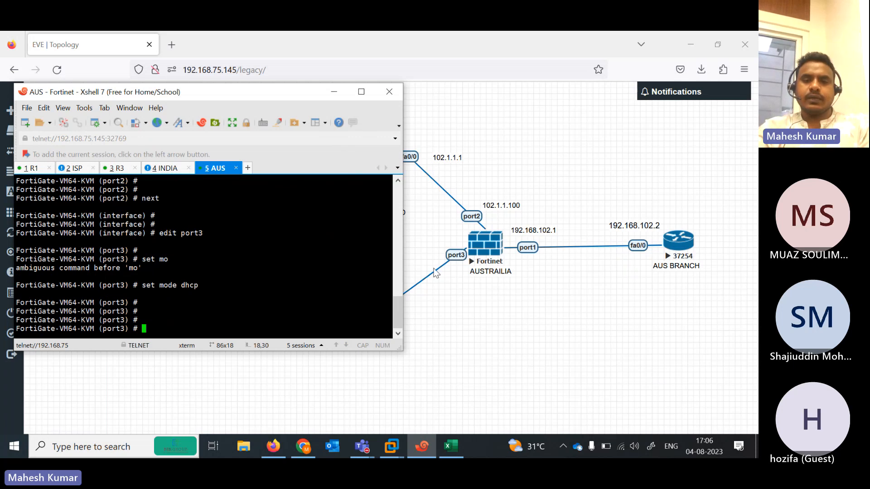
# Allow ping, HTTPS, HTTP, Telnet and SSH on port3 and end interface configuration
pyautogui.write('set ')
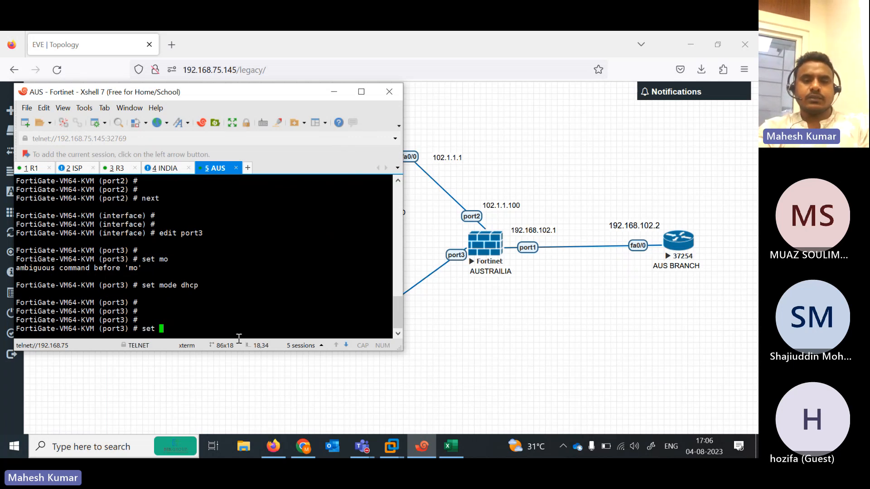
pyautogui.write('se')
pyautogui.press('BackSpace')
pyautogui.press('BackSpace')
pyautogui.write('allowaccess ping  https ')
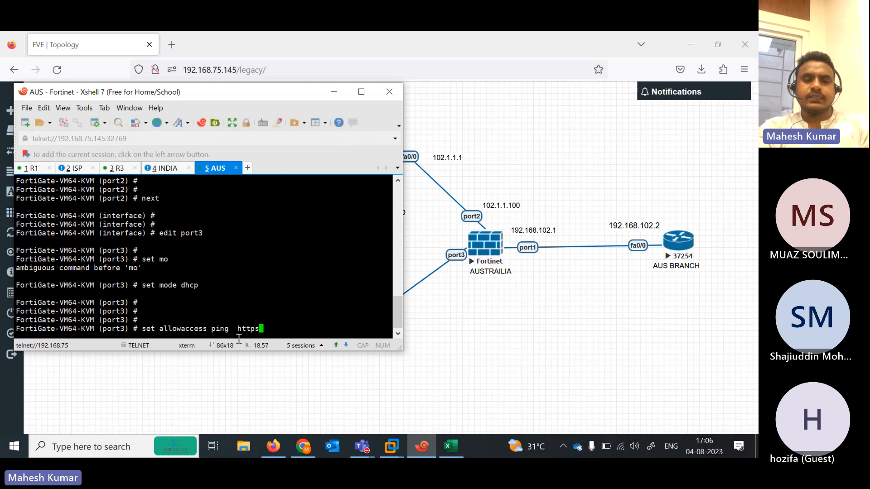
pyautogui.write('http  telnet ssh')
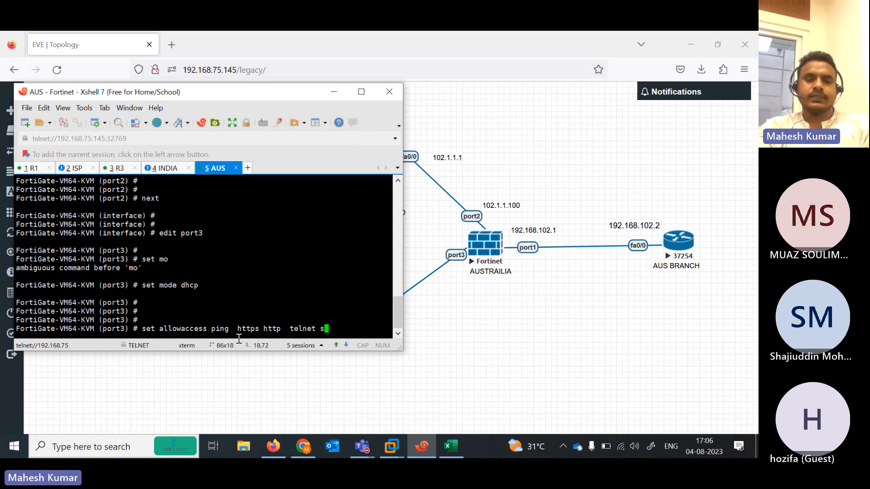
pyautogui.press('Return')
pyautogui.press('Return')
pyautogui.press('Return')
pyautogui.press('Return')
pyautogui.press('Return')
pyautogui.write('end')
pyautogui.press('Return')
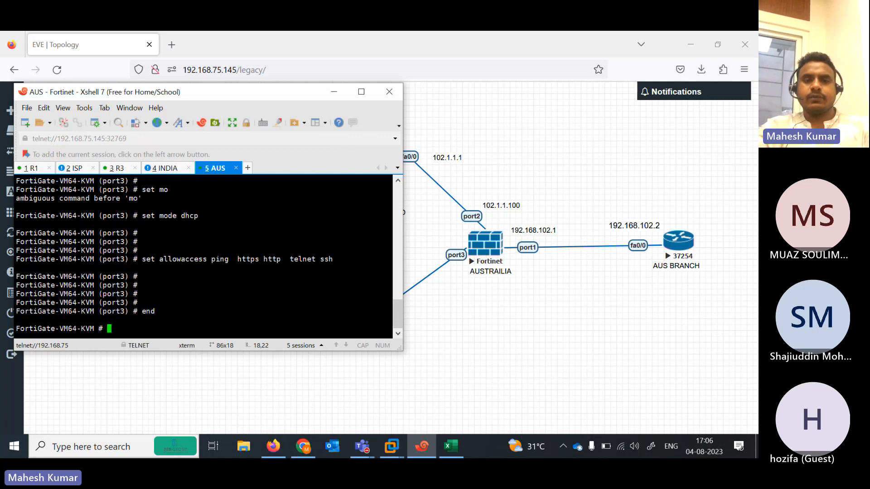
pyautogui.moveTo(212, 98); pyautogui.dragTo(601, 87)
# Log in to the INDIA FortiGate with the new admin password and enter interface configuration
pyautogui.click(555, 159)
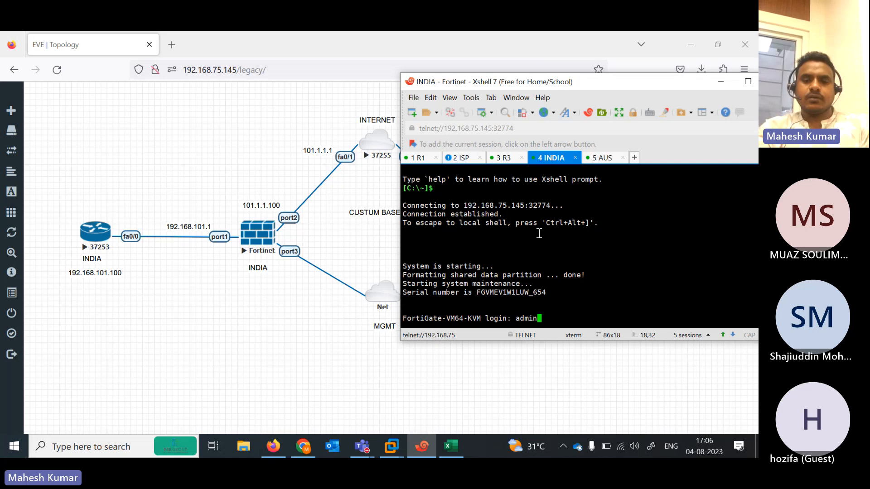
pyautogui.press('Return')
pyautogui.press('Return')
pyautogui.press('Return')
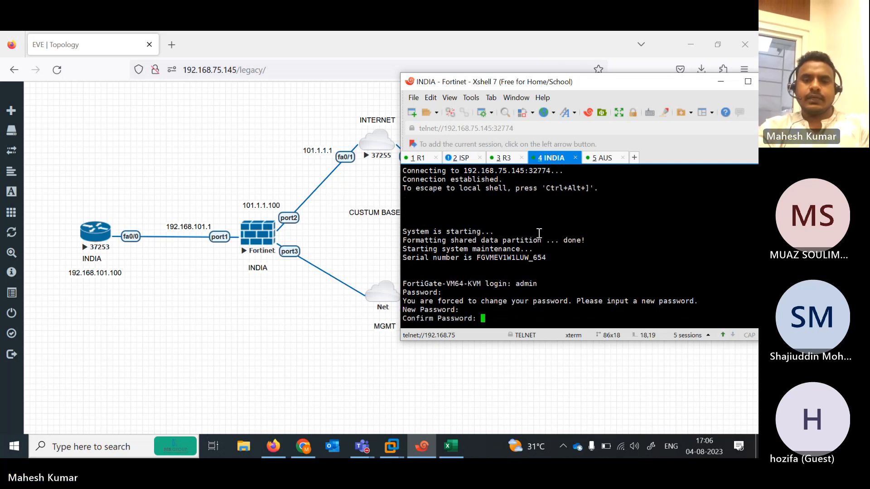
pyautogui.press('Return')
pyautogui.write('config system interface')
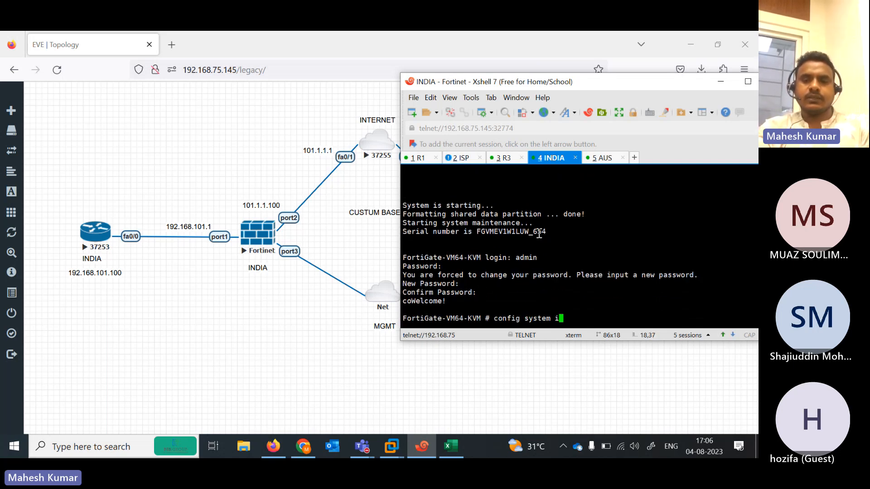
pyautogui.press('Return')
# Set INDIA port1 to static 192.168.101.1/24 with ping access
pyautogui.write('edit port2')
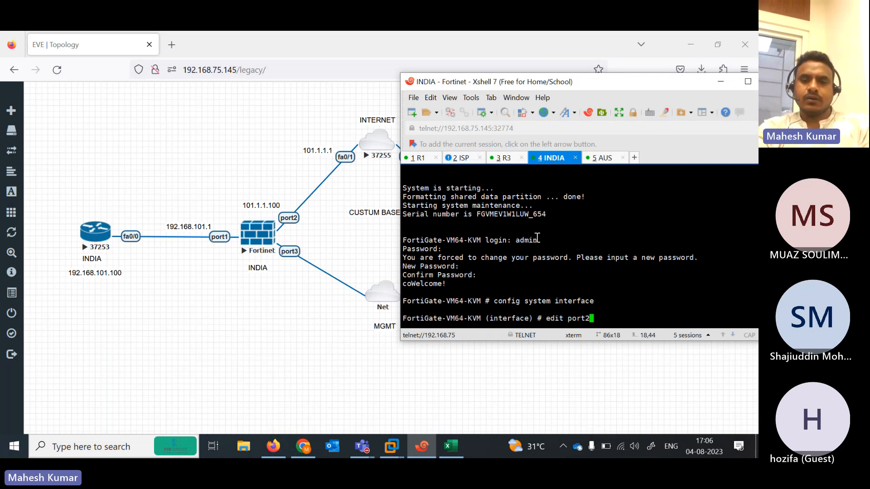
pyautogui.press('BackSpace')
pyautogui.write('3')
pyautogui.press('BackSpace')
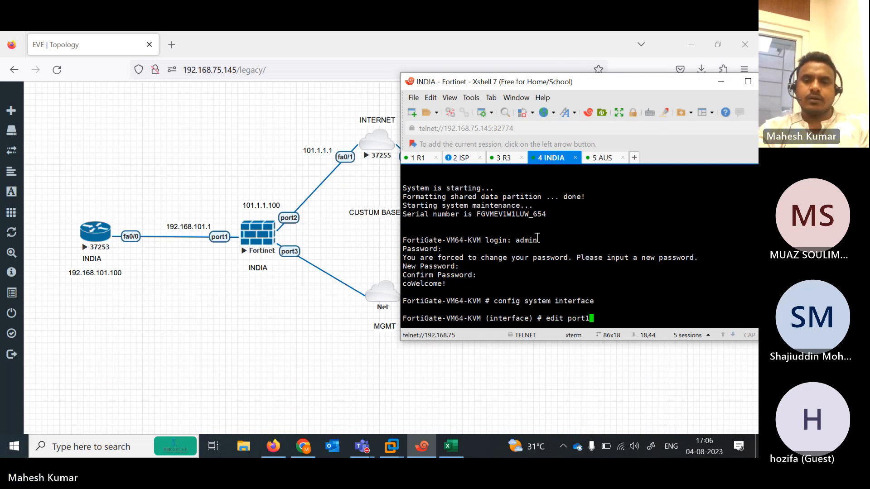
pyautogui.write('1')
pyautogui.press('Return')
pyautogui.press('Return')
pyautogui.write('set mo')
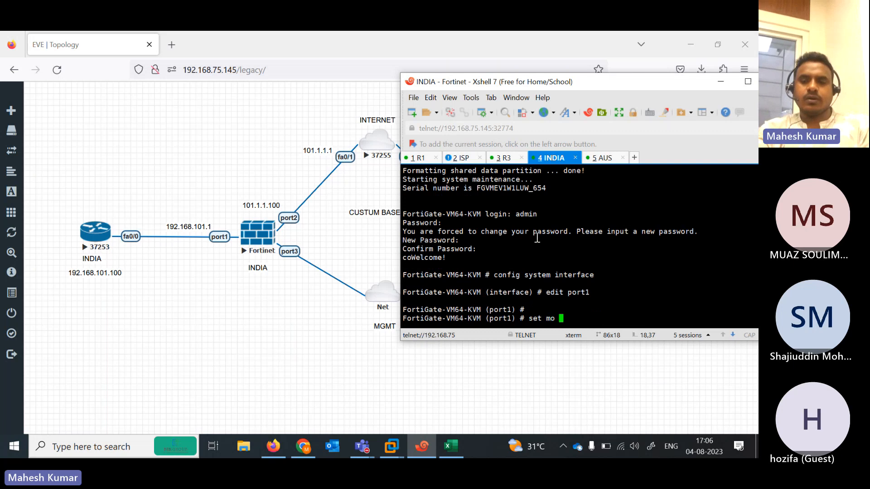
pyautogui.write(' s')
pyautogui.press('BackSpace')
pyautogui.press('BackSpace')
pyautogui.write('de static')
pyautogui.press('Return')
pyautogui.press('Return')
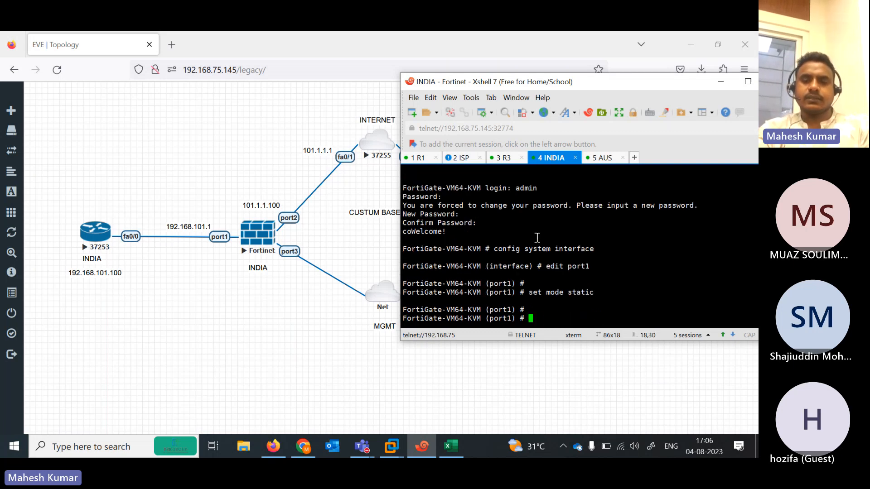
pyautogui.write('set ip 192.168.101.1/24')
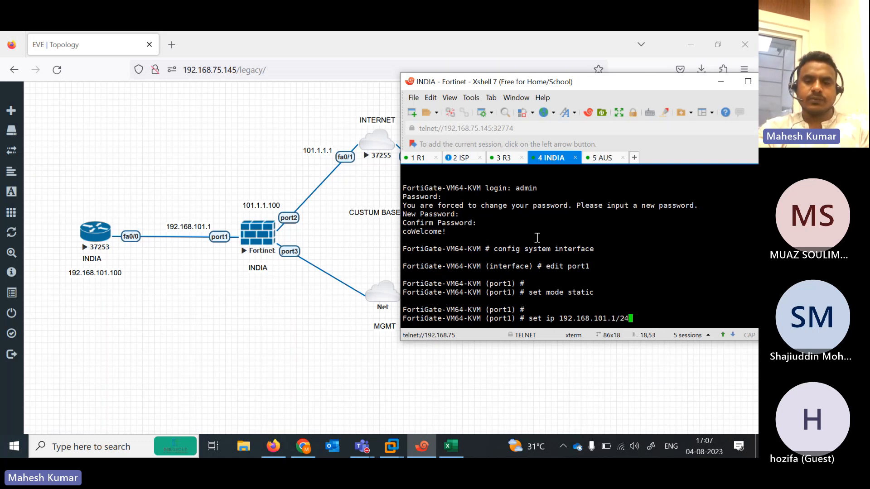
pyautogui.press('Return')
pyautogui.press('Return')
pyautogui.press('Return')
pyautogui.write('set a')
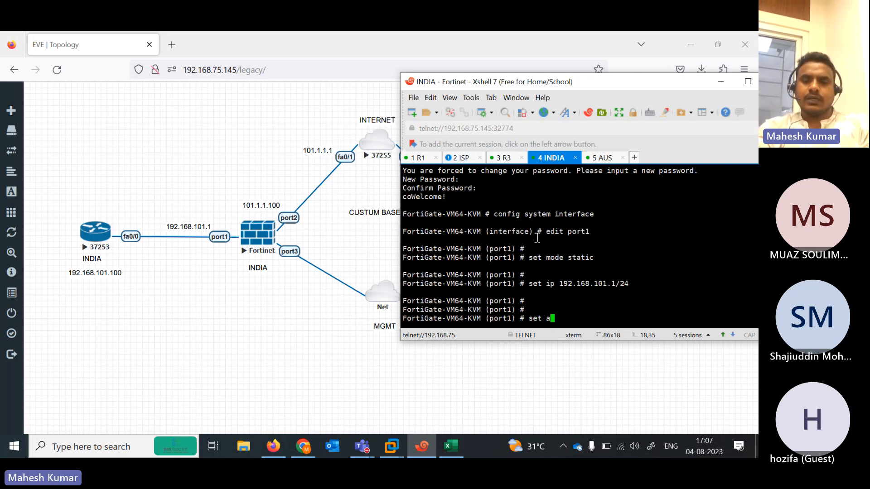
pyautogui.write('llowaccess ping')
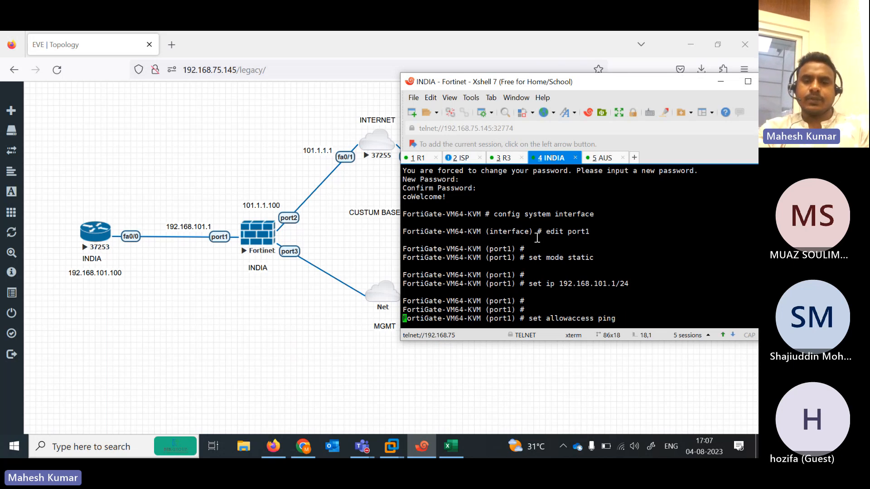
pyautogui.press('Return')
pyautogui.write('next')
pyautogui.press('Return')
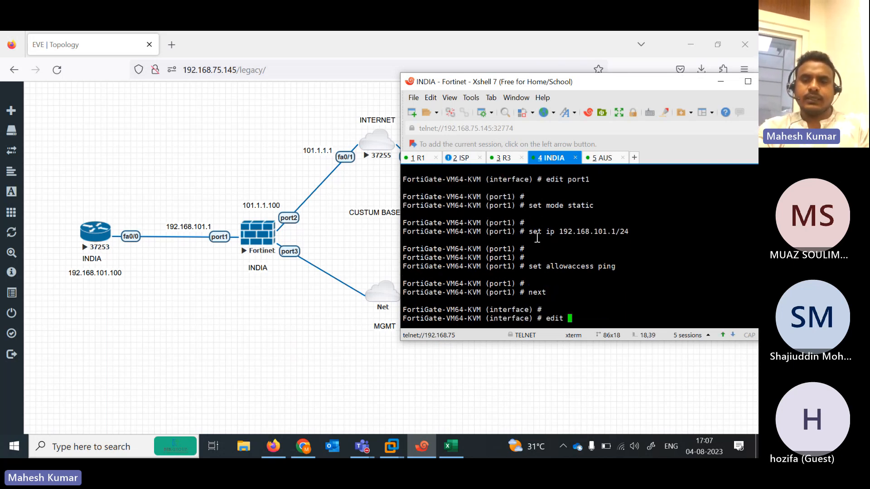
# Set INDIA port2 to static 101.1.1.100/24 with ping access
pyautogui.write('edit  port2')
pyautogui.press('Return')
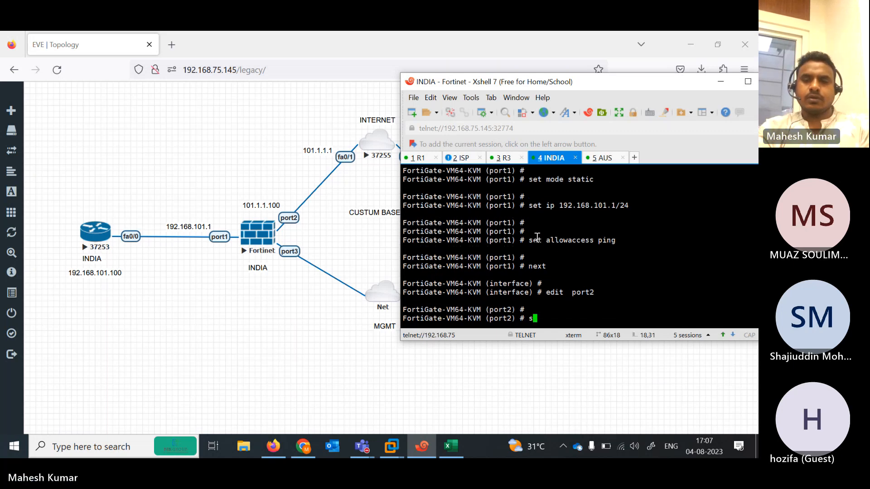
pyautogui.write('see')
pyautogui.write('t ip')
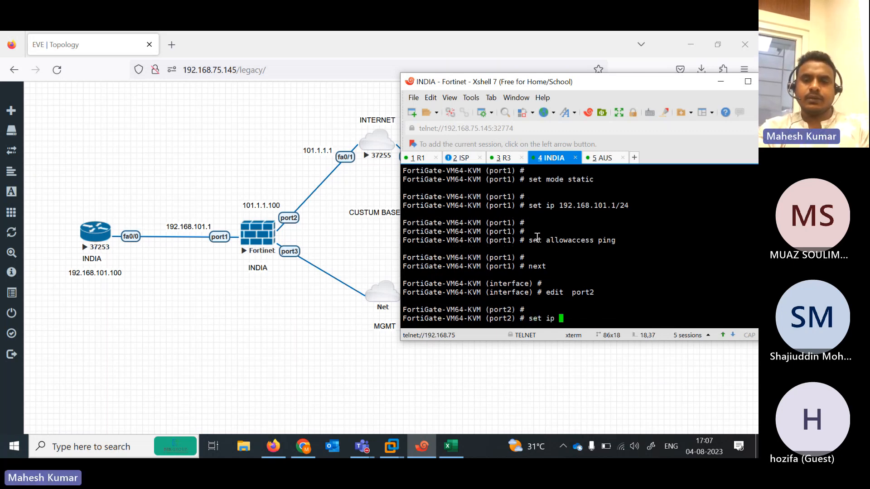
pyautogui.press('BackSpace')
pyautogui.press('BackSpace')
pyautogui.press('BackSpace')
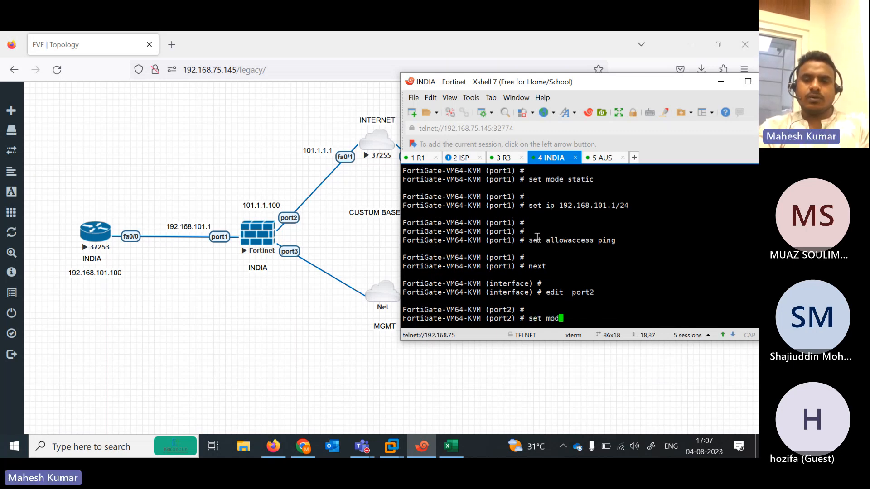
pyautogui.write('mode static')
pyautogui.press('Return')
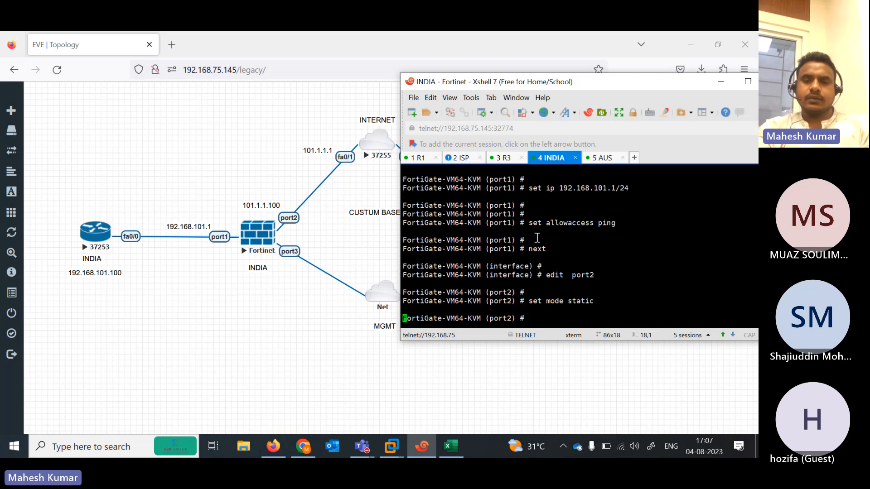
pyautogui.write('set ip 101.1.1.100/24')
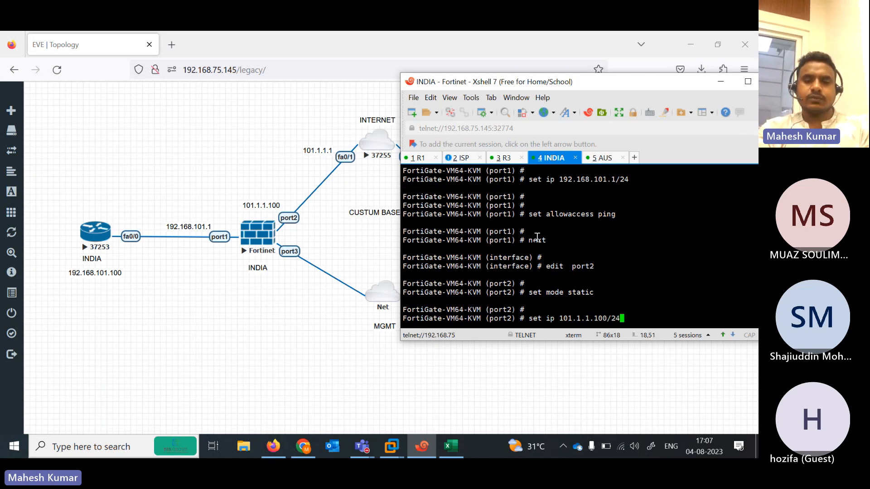
pyautogui.press('Return')
pyautogui.write('set allowaccess')
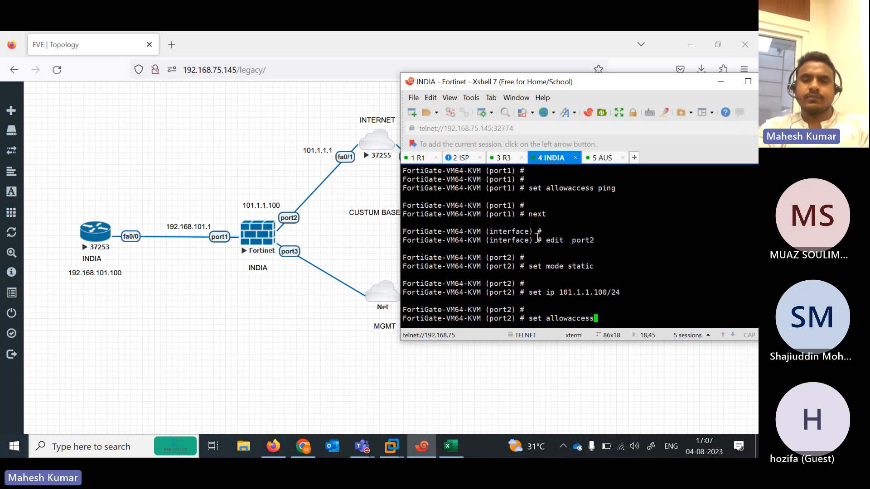
pyautogui.write(' ping')
pyautogui.press('Return')
pyautogui.press('Return')
pyautogui.write('ne')
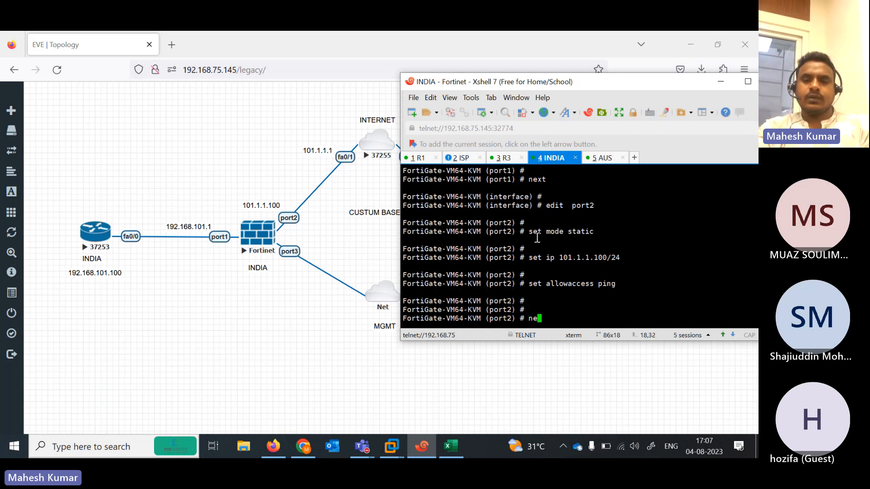
pyautogui.write('xt')
pyautogui.press('Return')
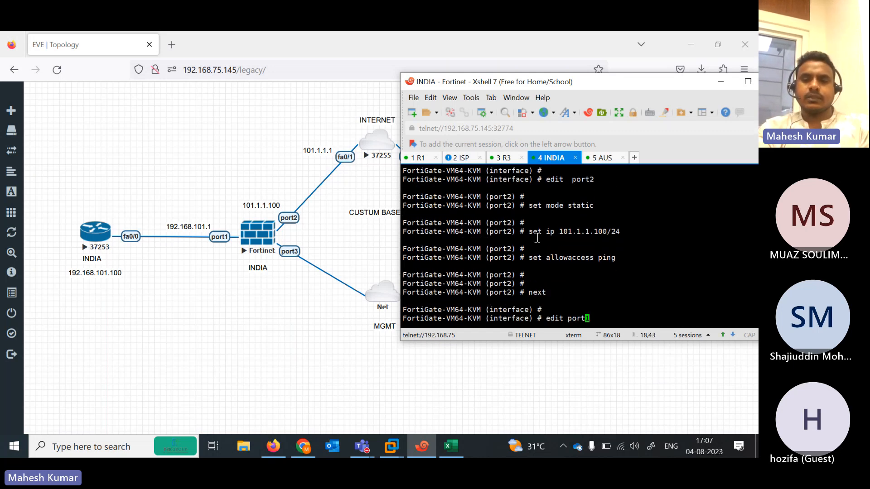
# Allow ping, https and http on port3, end, and split the AUS session below INDIA
pyautogui.write('edit port3')
pyautogui.press('Return')
pyautogui.write('s')
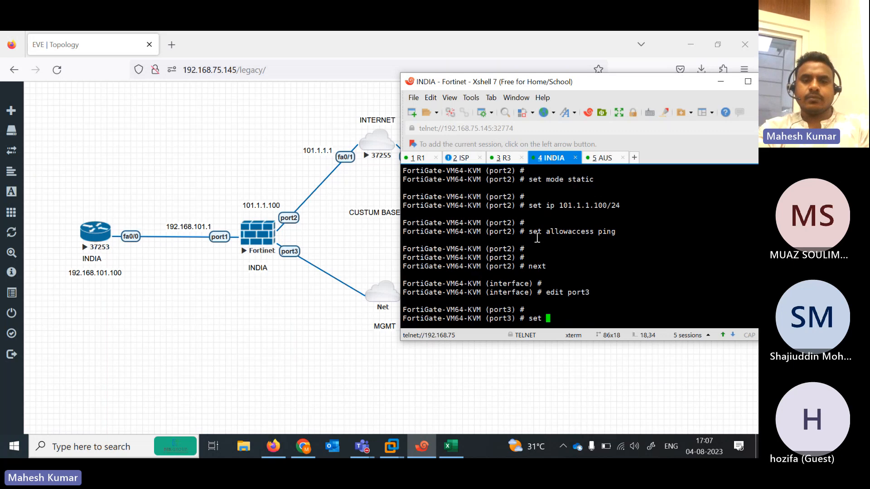
pyautogui.write('et mode')
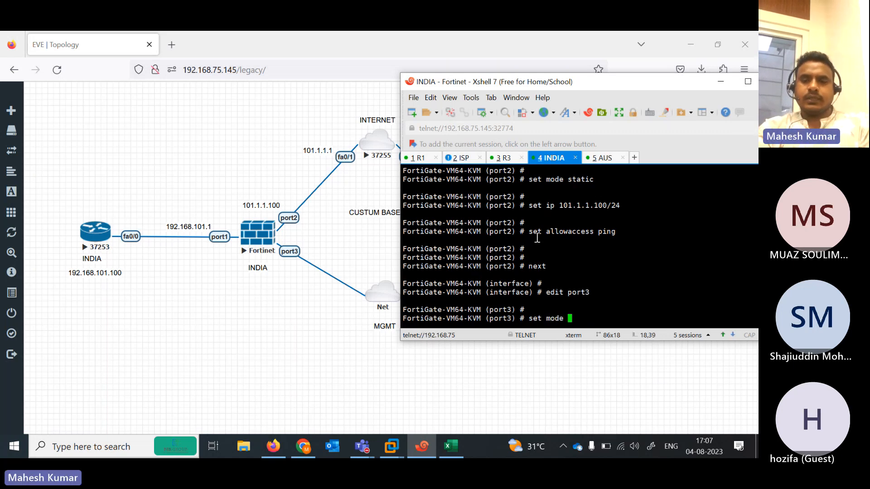
pyautogui.press('BackSpace')
pyautogui.press('BackSpace')
pyautogui.press('BackSpace')
pyautogui.press('BackSpace')
pyautogui.press('BackSpace')
pyautogui.write(' se')
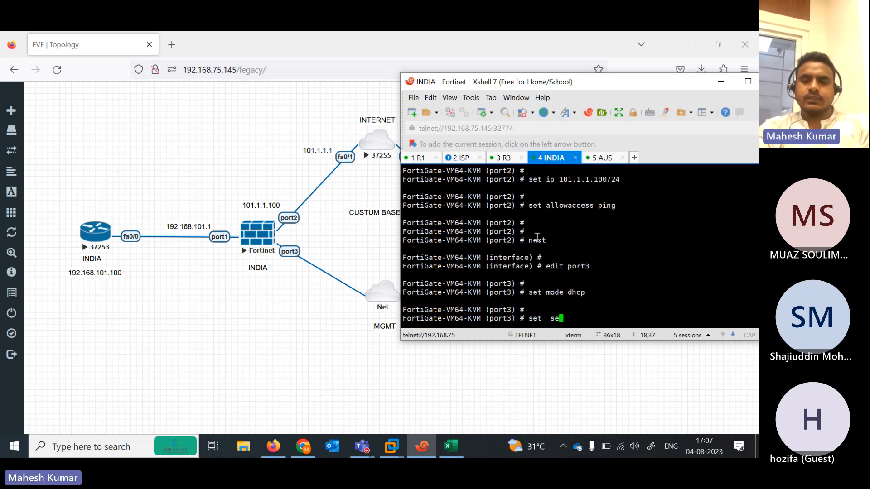
pyautogui.write('t  allowaccess ping  https http')
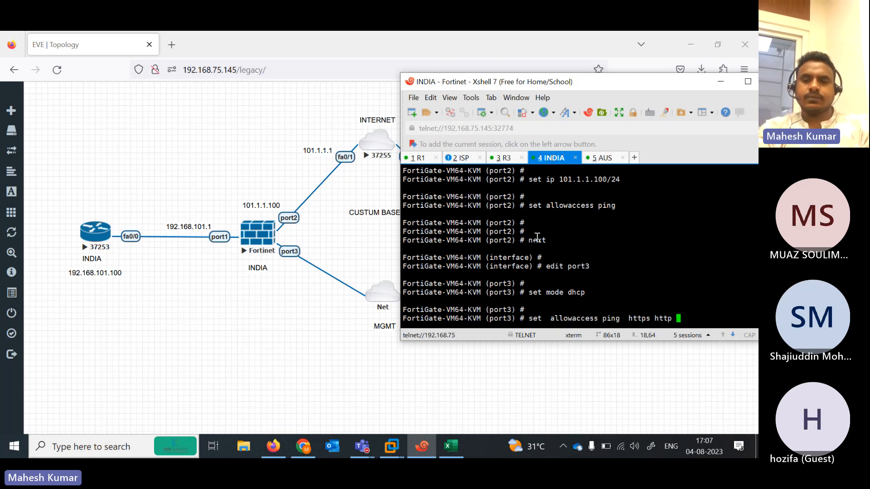
pyautogui.press('Return')
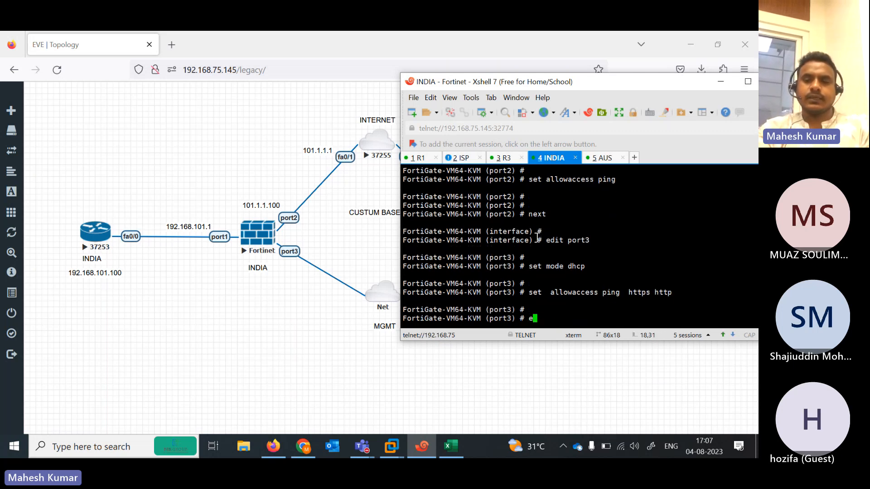
pyautogui.write('end')
pyautogui.press('Return')
pyautogui.press('Return')
pyautogui.press('Return')
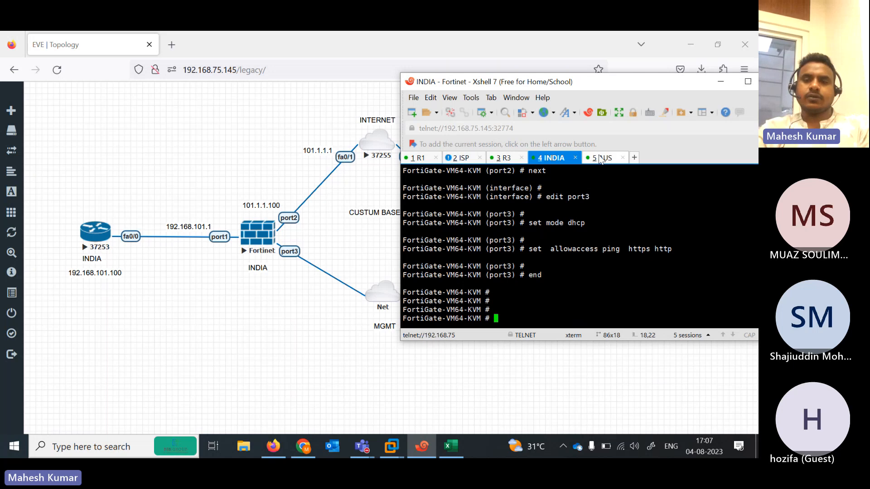
pyautogui.moveTo(601, 158); pyautogui.dragTo(572, 259)
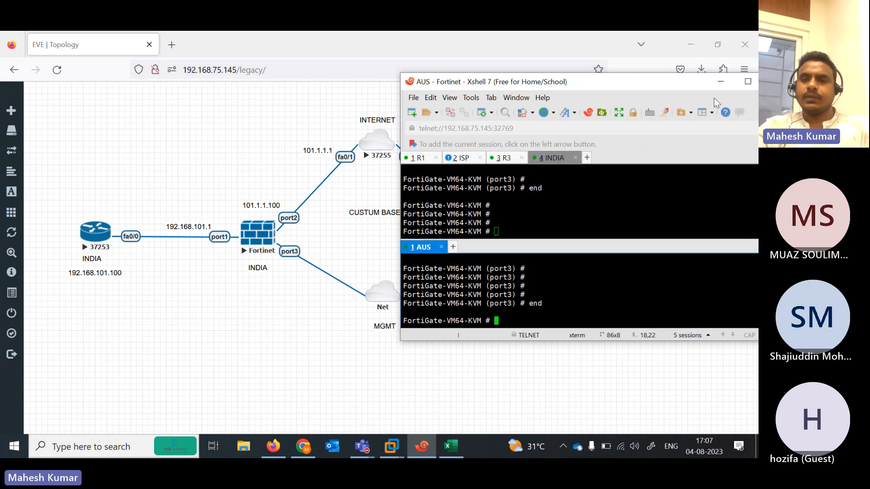
# Merge the AUS pane back and list INDIA's interfaces to confirm port3 leased 192.168.75.148
pyautogui.click(748, 82)
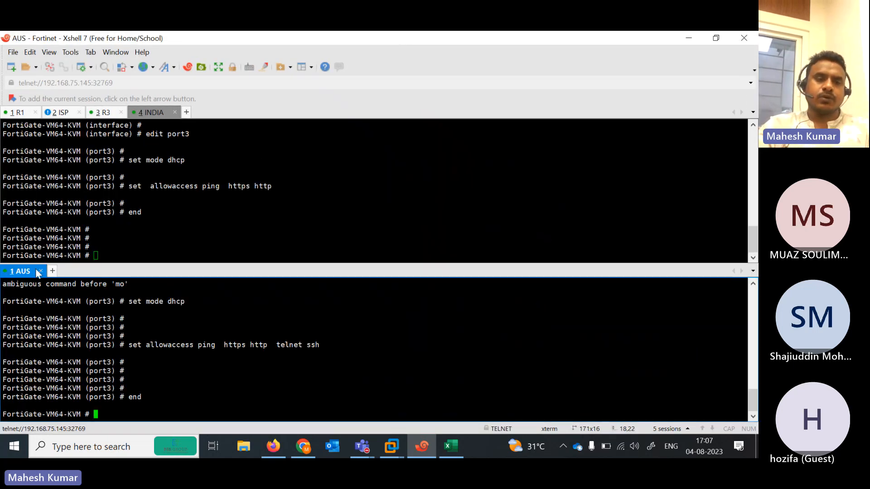
pyautogui.moveTo(30, 274); pyautogui.dragTo(194, 113)
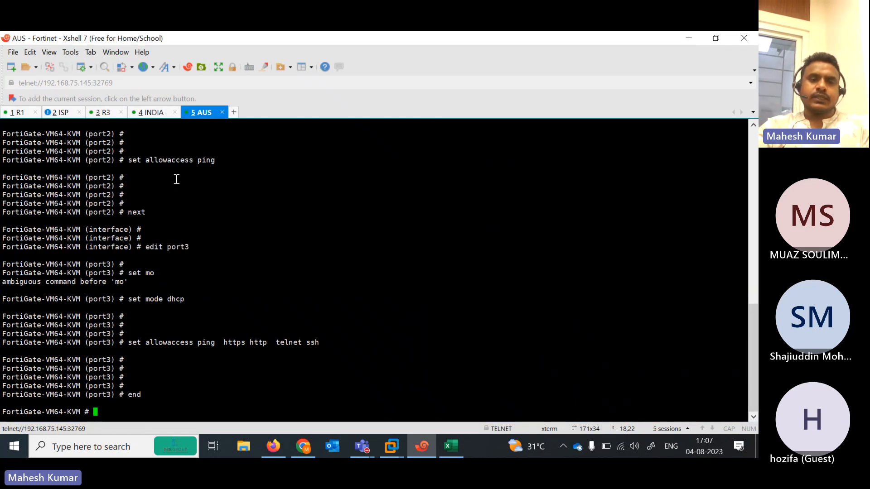
pyautogui.click(148, 112)
pyautogui.write('show system interface')
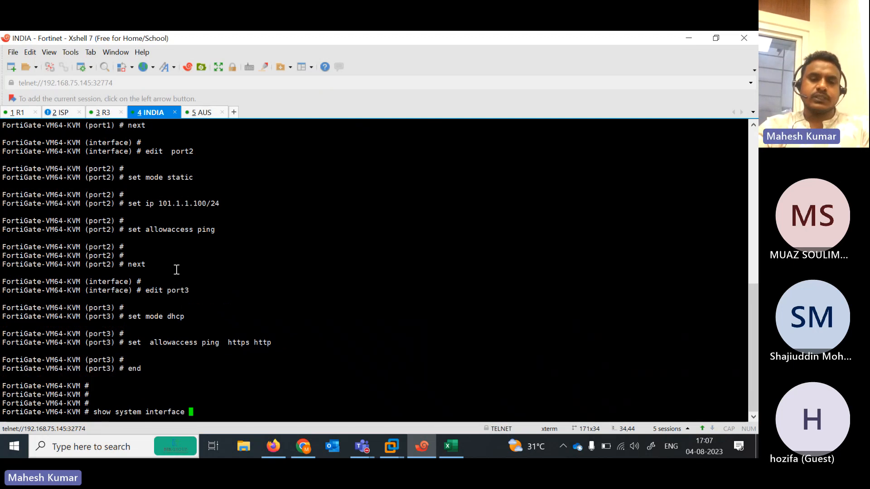
pyautogui.press('?')
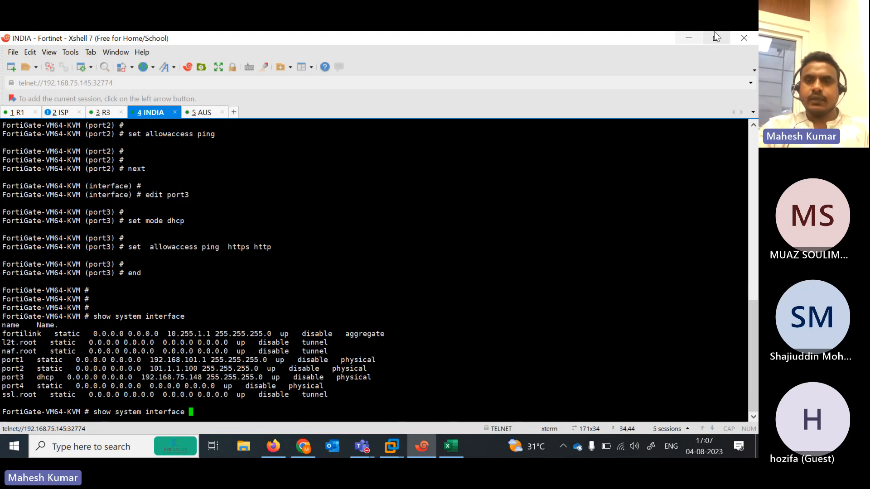
pyautogui.click(688, 39)
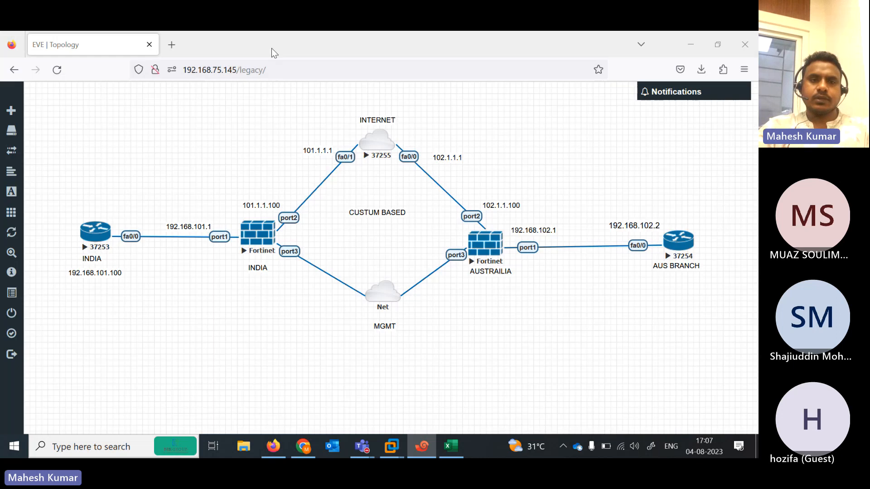
# Open 192.168.75.148 in a new Firefox tab
pyautogui.click(172, 44)
pyautogui.write('`1')
pyautogui.press('BackSpace')
pyautogui.press('BackSpace')
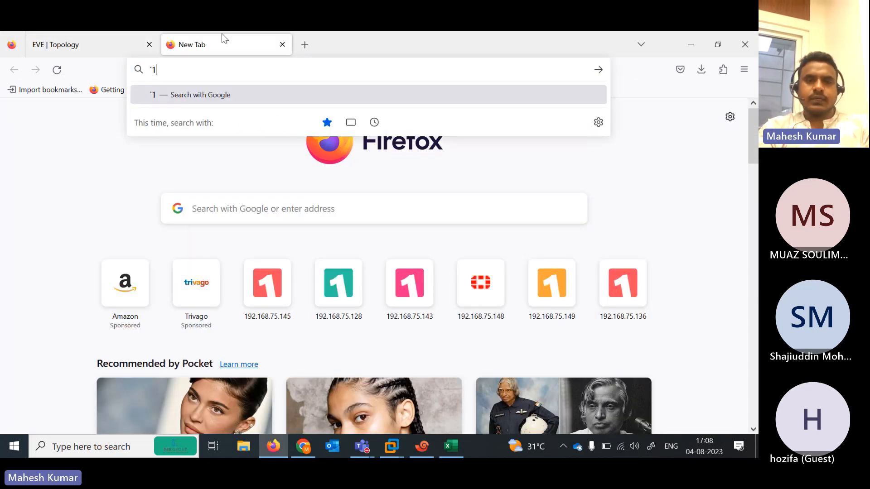
pyautogui.write('192.168.75.148/')
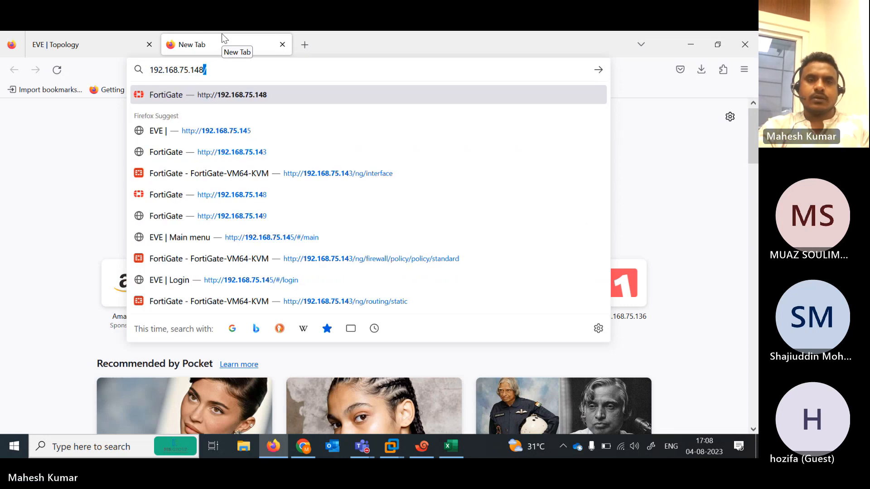
pyautogui.press('Return')
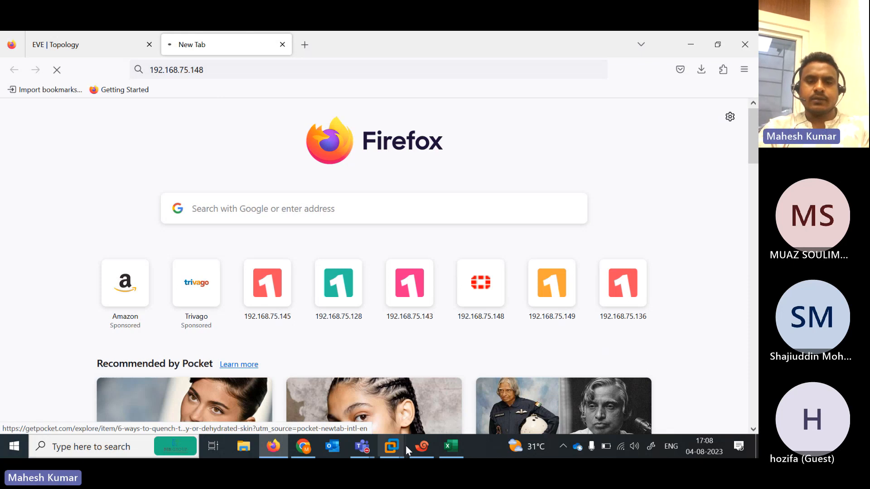
# Check the AUS firewall's interfaces with show system interface in Xshell
pyautogui.click(422, 446)
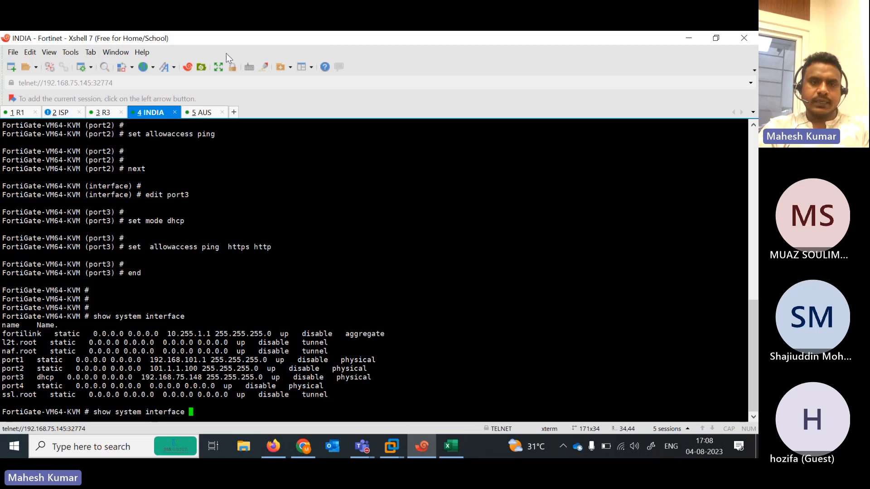
pyautogui.click(209, 115)
pyautogui.write('show ')
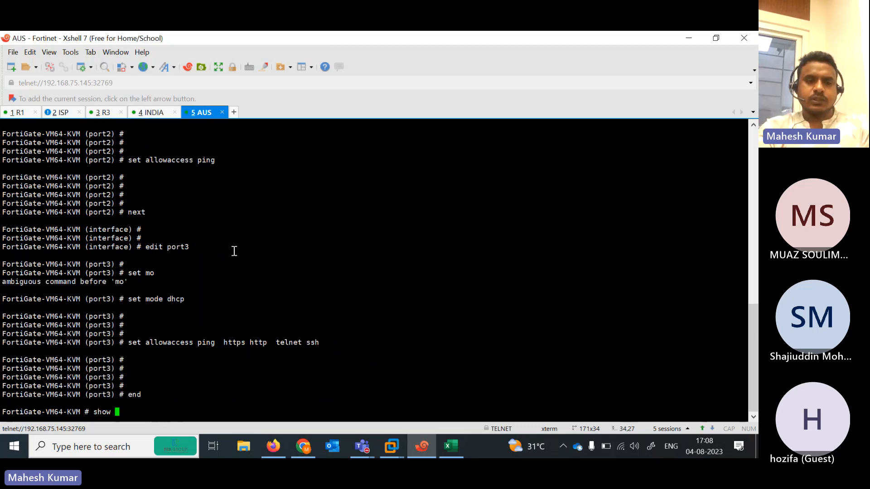
pyautogui.write('system interface ?')
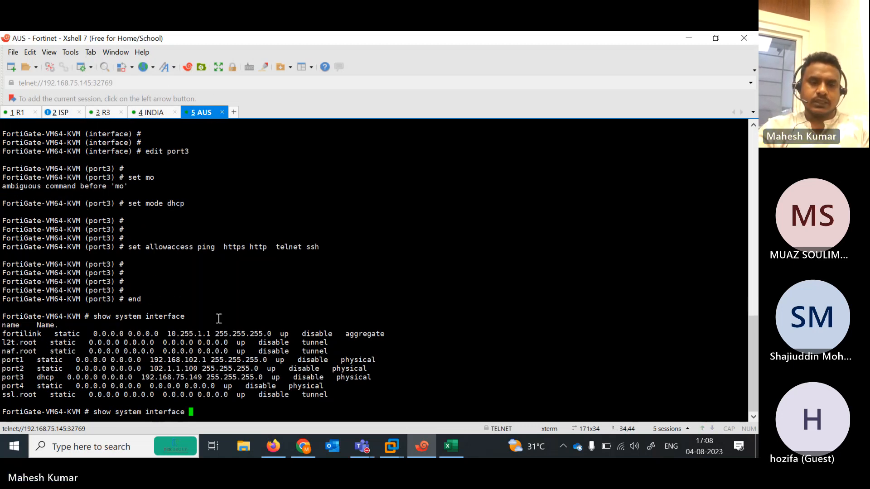
pyautogui.click(692, 36)
# Open 192.168.75.149 in another tab and sign in with the admin credentials
pyautogui.click(302, 46)
pyautogui.write('192.168.75.14')
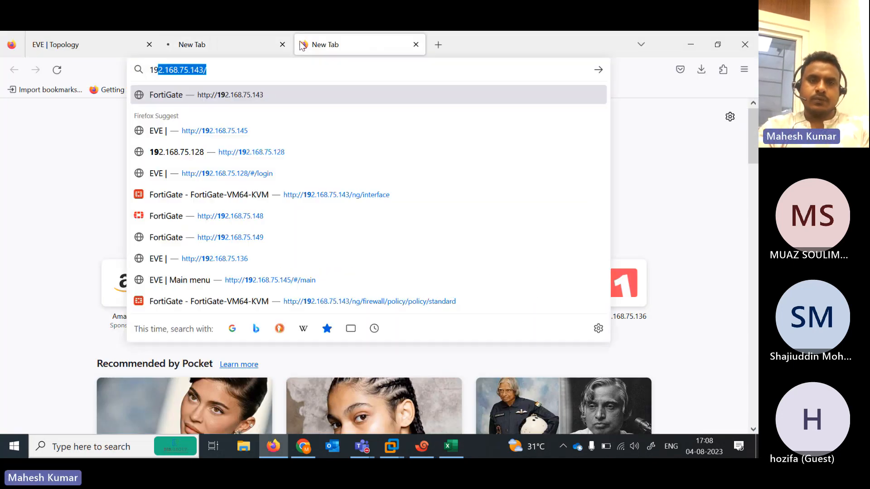
pyautogui.press('BackSpace')
pyautogui.write('9')
pyautogui.press('Return')
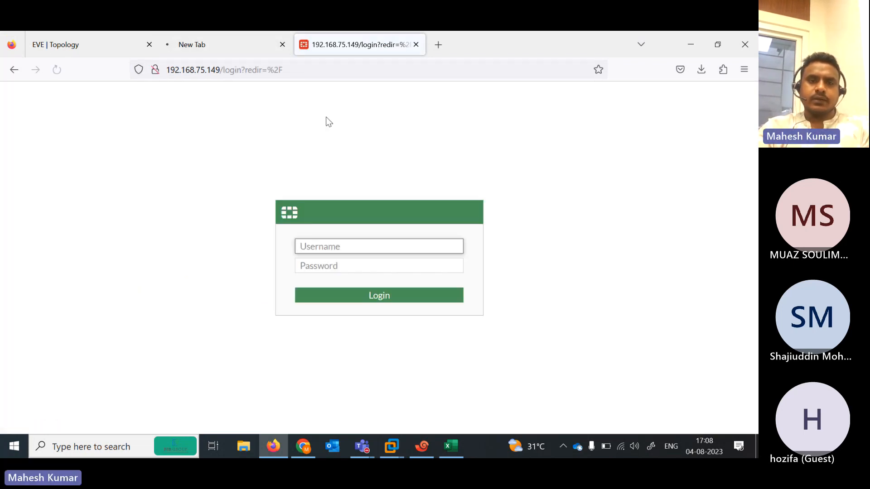
pyautogui.write('admin')
pyautogui.press('Tab')
pyautogui.write('admin')
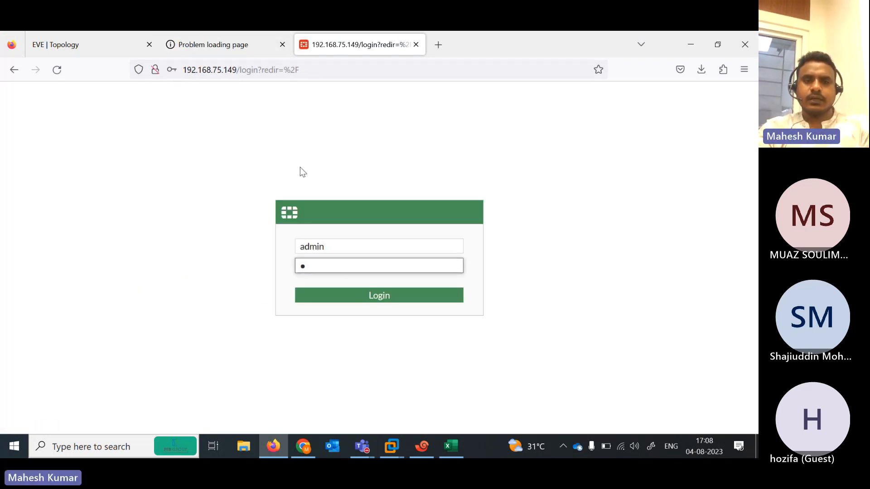
pyautogui.press('Return')
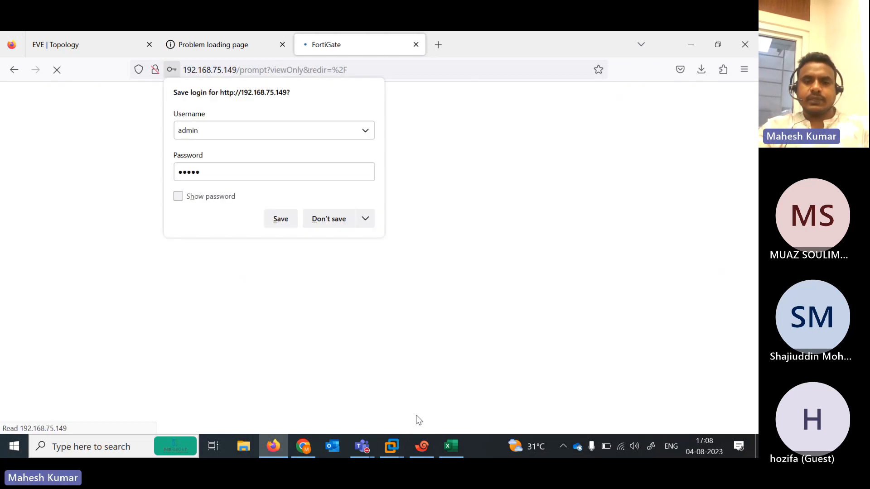
pyautogui.click(422, 447)
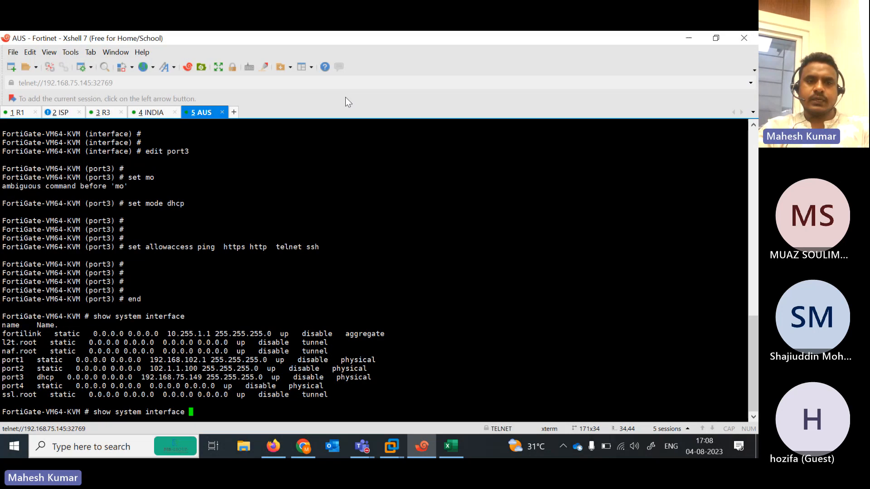
# On INDIA, edit port3 under config system interface to allow https, http and ping, then end
pyautogui.click(154, 112)
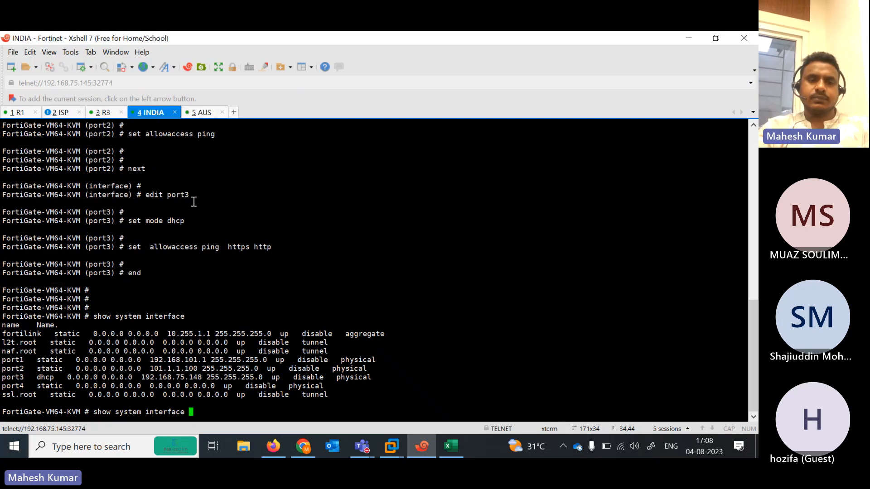
pyautogui.press('BackSpace')
pyautogui.press('BackSpace')
pyautogui.press('BackSpace')
pyautogui.press('BackSpace')
pyautogui.press('BackSpace')
pyautogui.press('BackSpace')
pyautogui.press('BackSpace')
pyautogui.press('BackSpace')
pyautogui.press('BackSpace')
pyautogui.press('BackSpace')
pyautogui.press('BackSpace')
pyautogui.press('BackSpace')
pyautogui.press('BackSpace')
pyautogui.press('BackSpace')
pyautogui.press('BackSpace')
pyautogui.press('BackSpace')
pyautogui.press('BackSpace')
pyautogui.press('BackSpace')
pyautogui.press('BackSpace')
pyautogui.press('BackSpace')
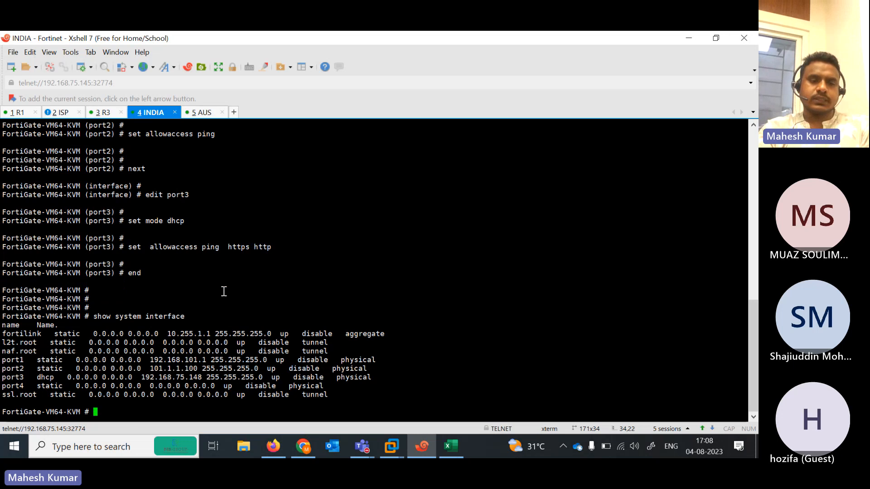
pyautogui.write('config system interface')
pyautogui.press('Return')
pyautogui.write('edit pp')
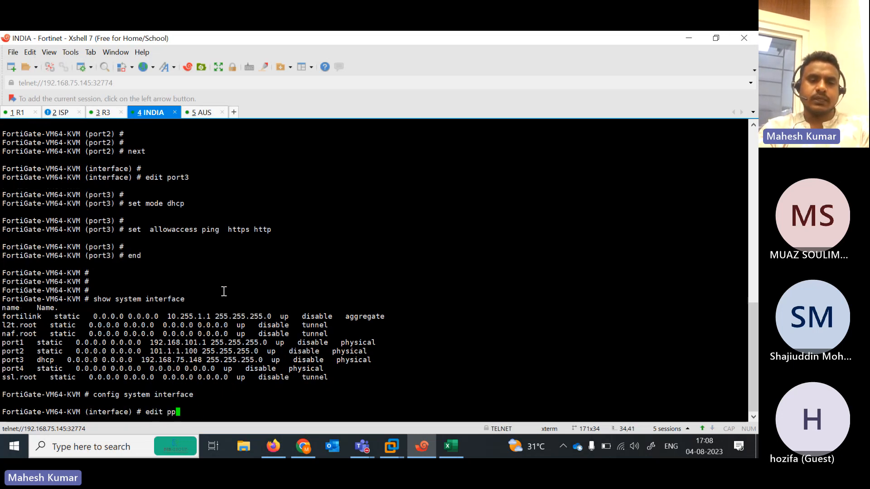
pyautogui.press('BackSpace')
pyautogui.write('ort4')
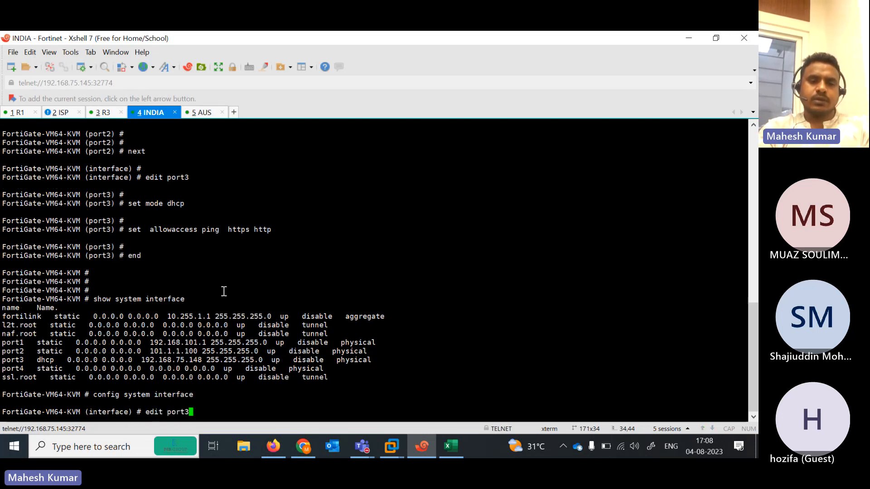
pyautogui.press('BackSpace')
pyautogui.write('3')
pyautogui.press('Return')
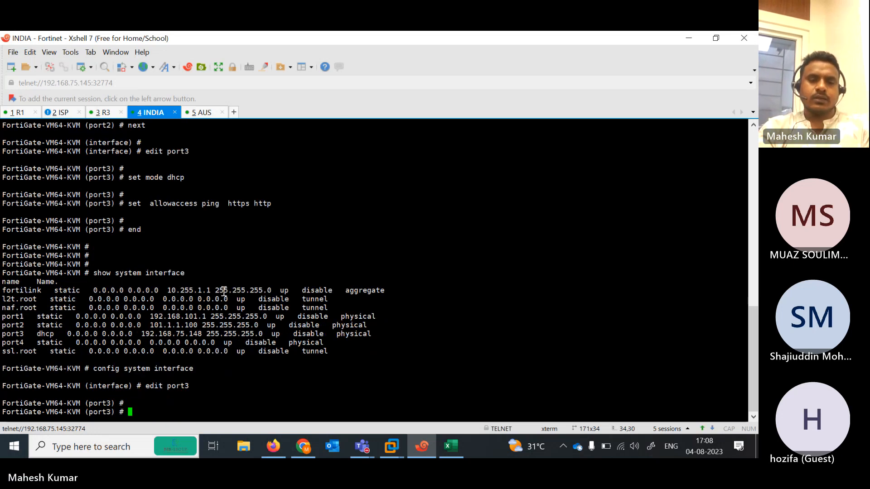
pyautogui.write('set allowaccess https ')
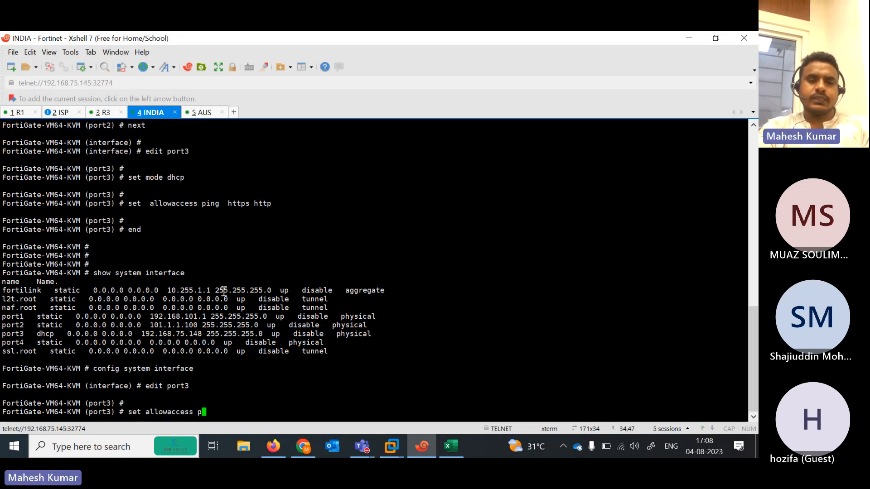
pyautogui.write('http  ping')
pyautogui.press('Return')
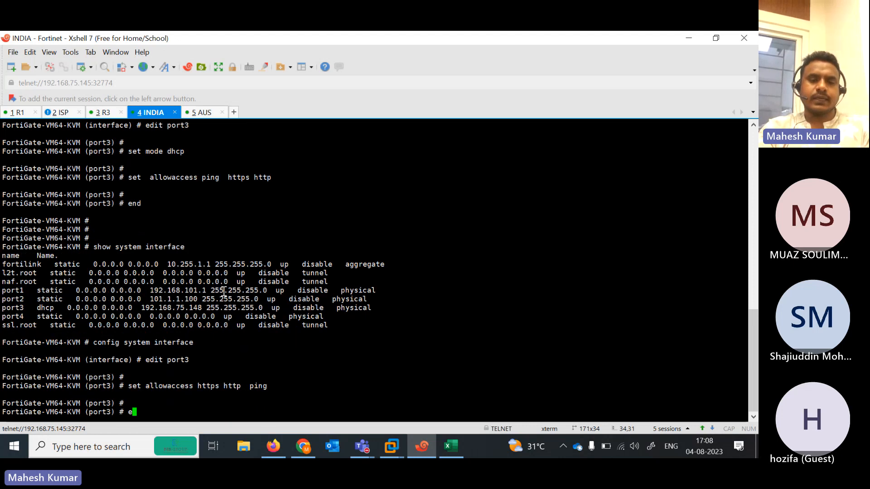
pyautogui.write('end')
pyautogui.press('Return')
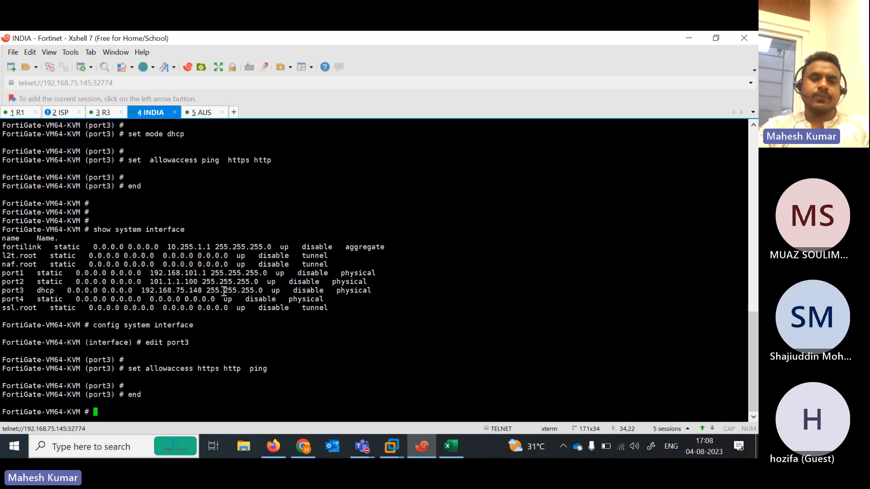
pyautogui.click(689, 38)
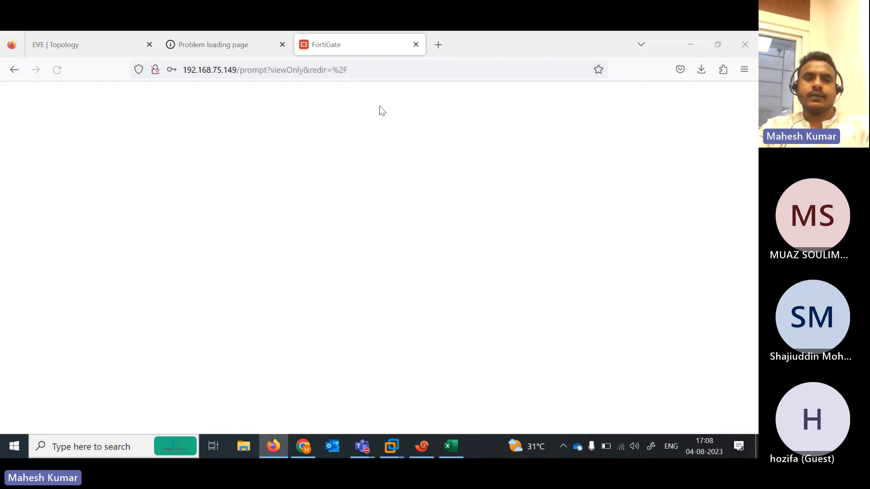
# Reload the 192.168.75.148 page and postpone the AUS FortiGate setup wizard
pyautogui.click(222, 45)
pyautogui.press('F5')
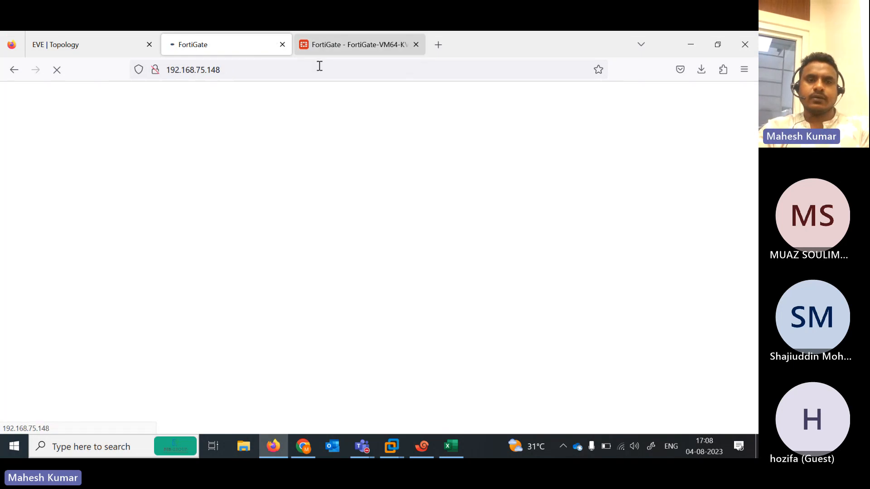
pyautogui.click(331, 42)
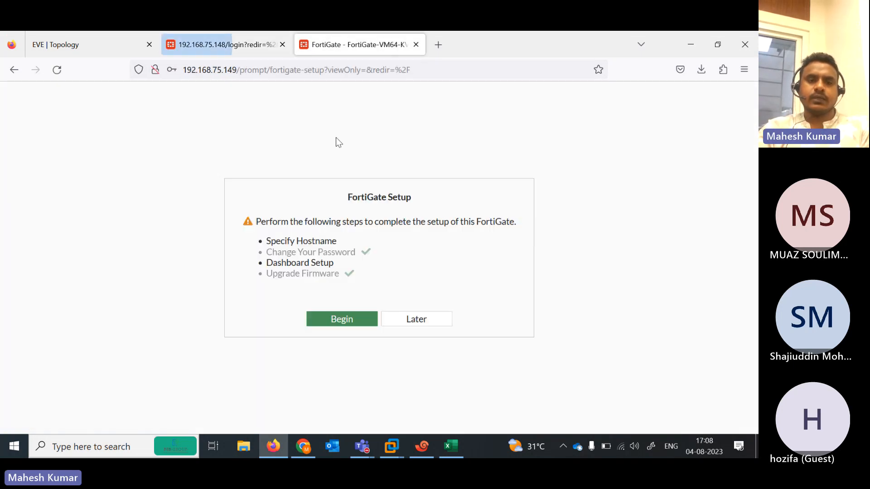
pyautogui.click(415, 323)
# Sign in with the admin credentials, decline saving the login, and close the FortiOS 7.0.0 overview
pyautogui.click(257, 45)
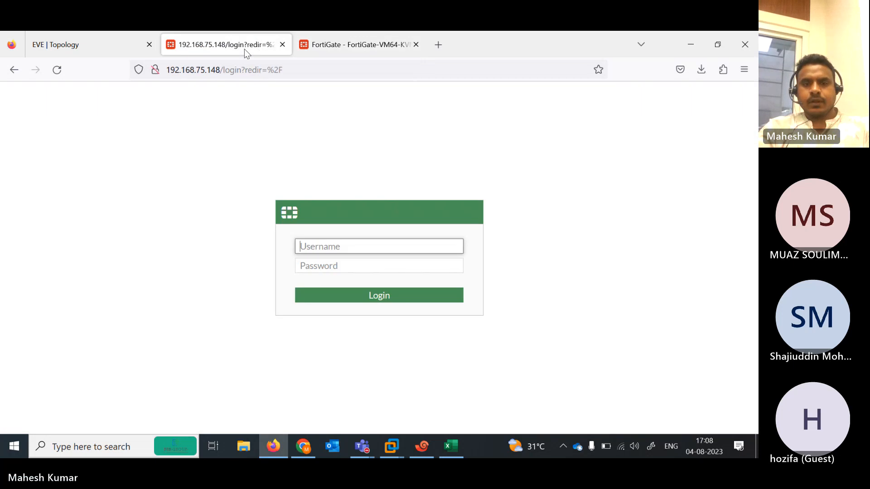
pyautogui.write('admin')
pyautogui.press('Tab')
pyautogui.write('admin')
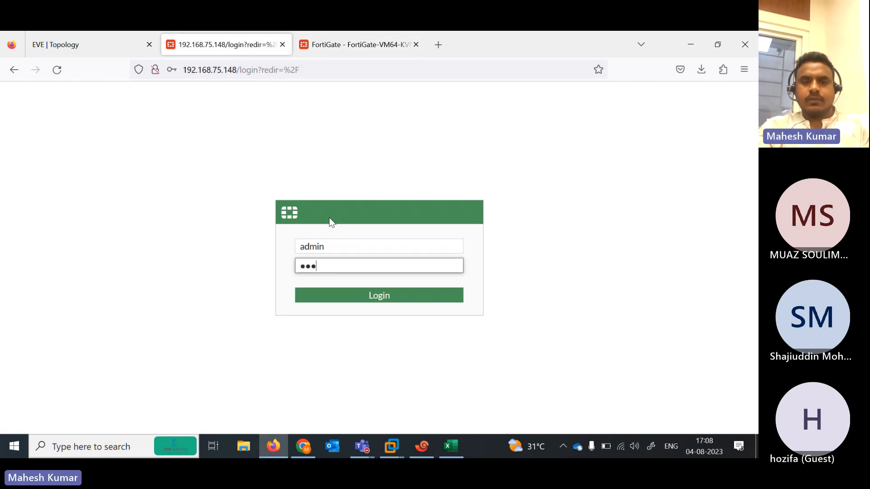
pyautogui.press('Return')
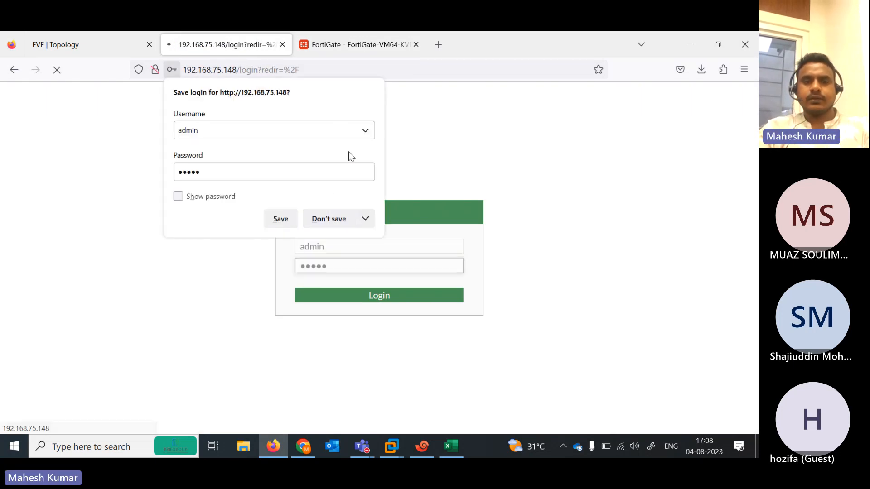
pyautogui.click(336, 49)
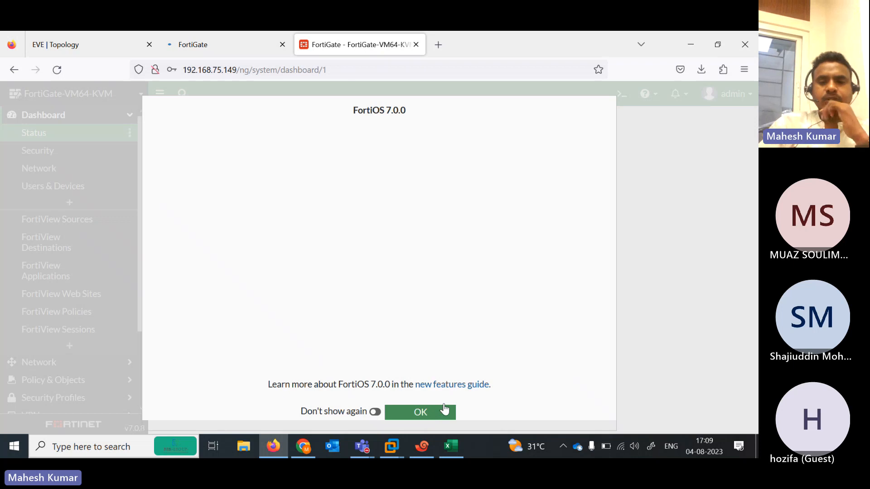
pyautogui.click(443, 412)
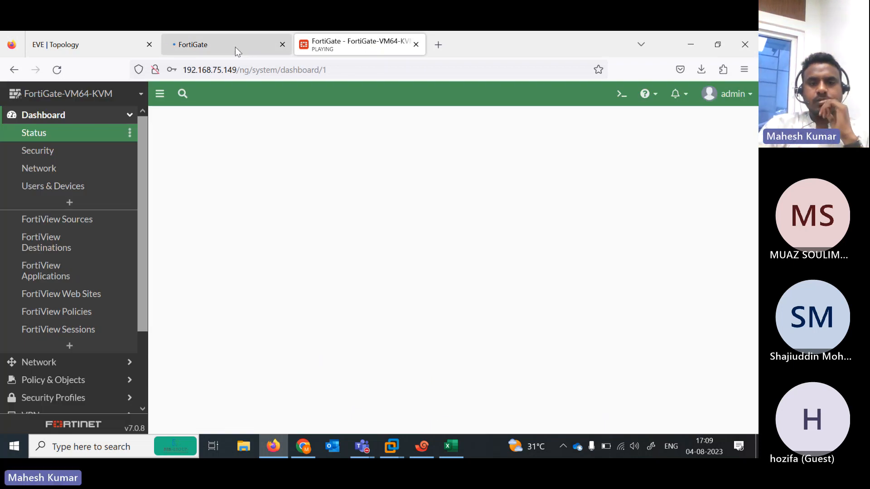
# On 192.168.75.148, postpone setup and close the FortiOS 7.0.0 overview to reach the dashboard
pyautogui.click(235, 47)
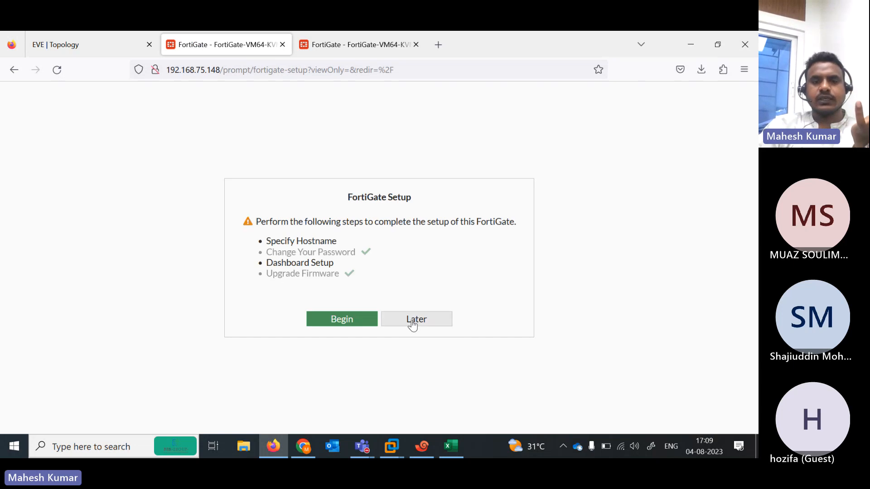
pyautogui.click(412, 322)
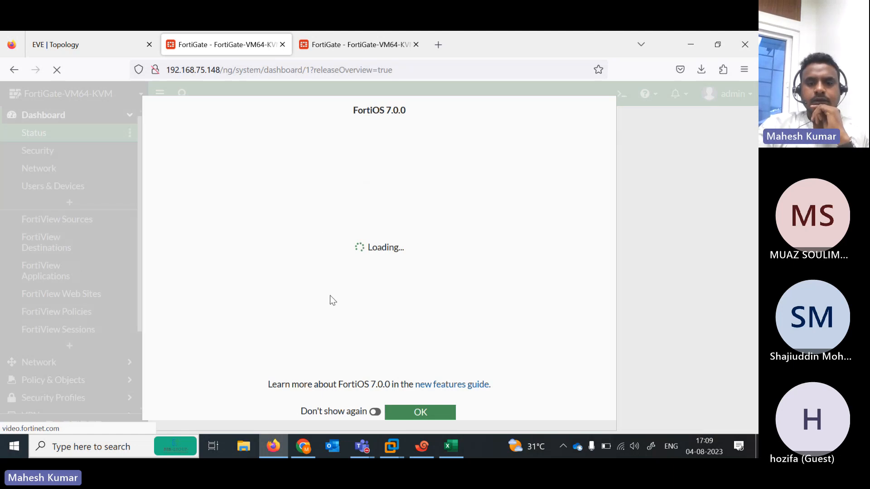
pyautogui.click(421, 414)
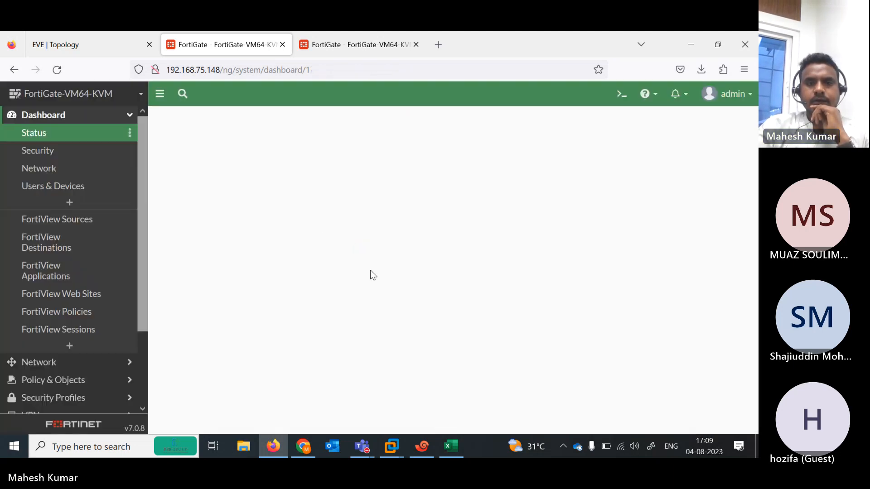
pyautogui.click(351, 39)
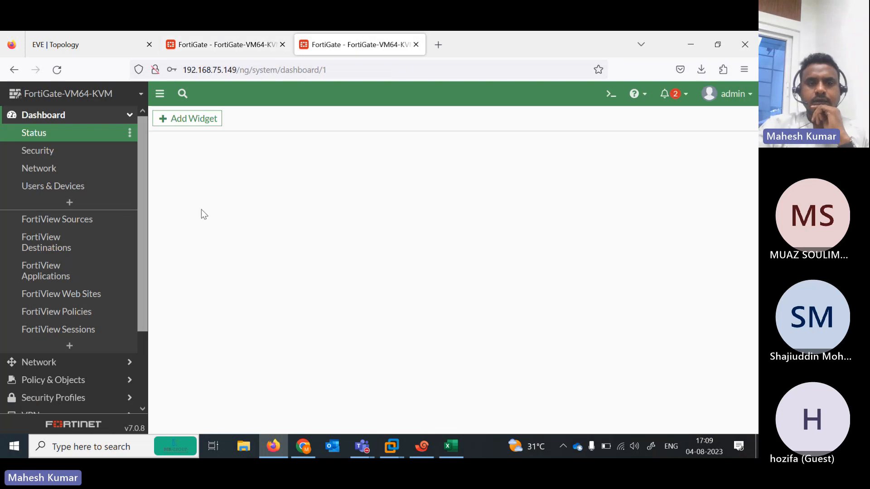
pyautogui.click(221, 46)
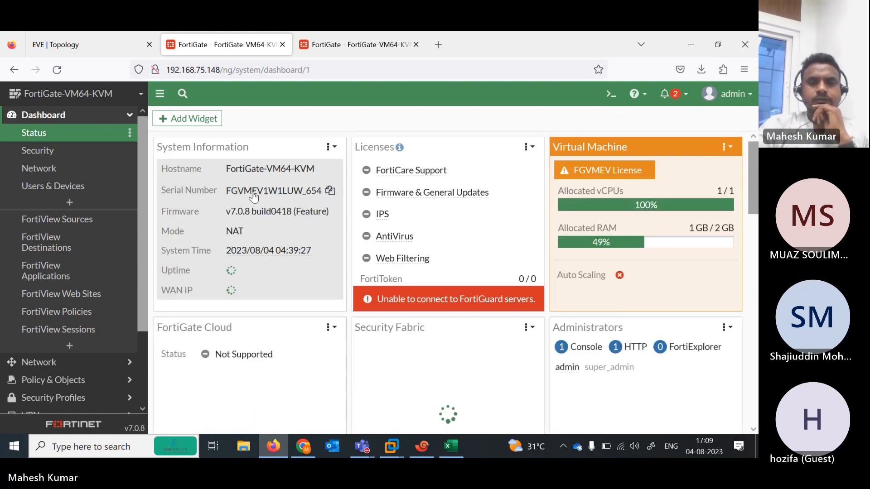
pyautogui.click(254, 196)
# Rename the 192.168.75.148 firewall's host name to FortiGate-INDIA and apply
pyautogui.click(297, 202)
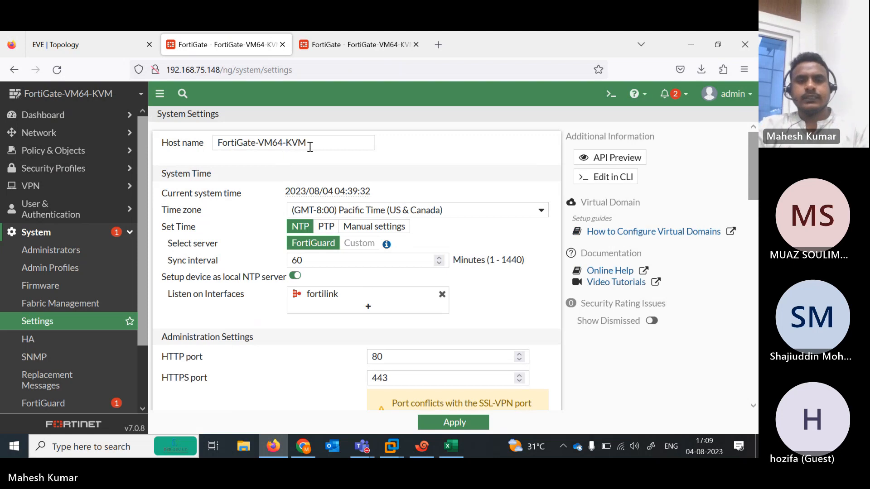
pyautogui.moveTo(310, 147); pyautogui.dragTo(257, 144)
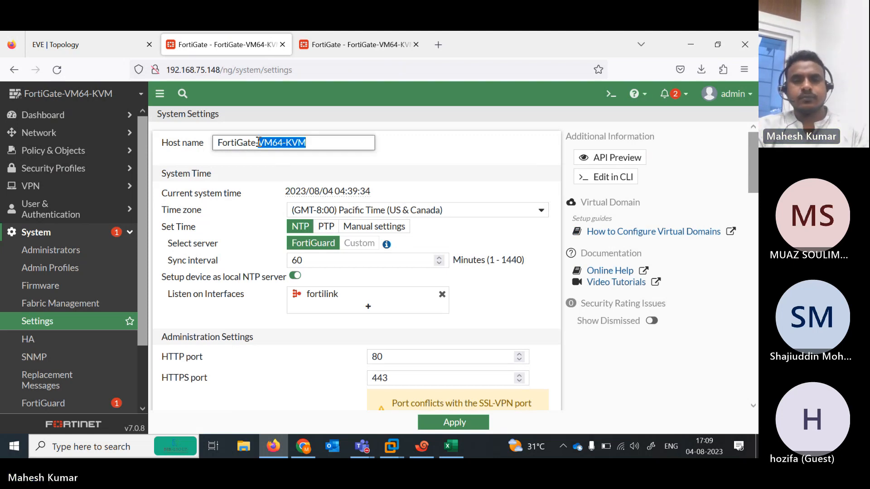
pyautogui.write('INDIA')
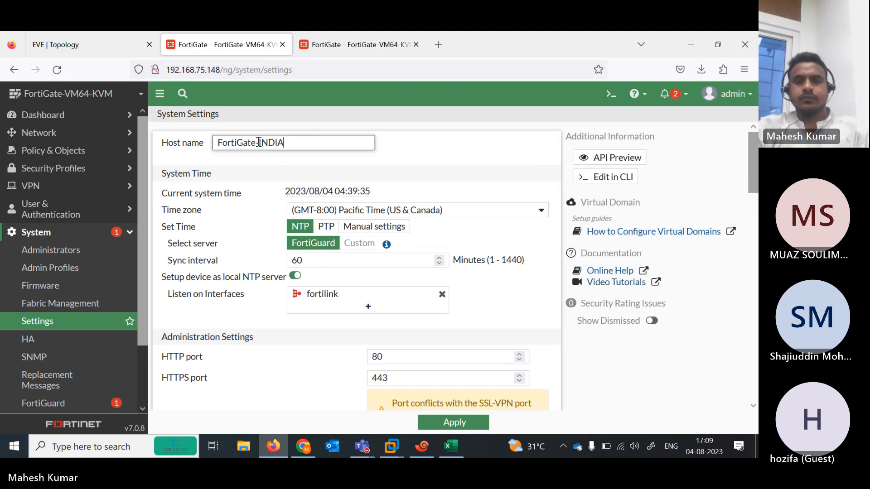
pyautogui.click(454, 422)
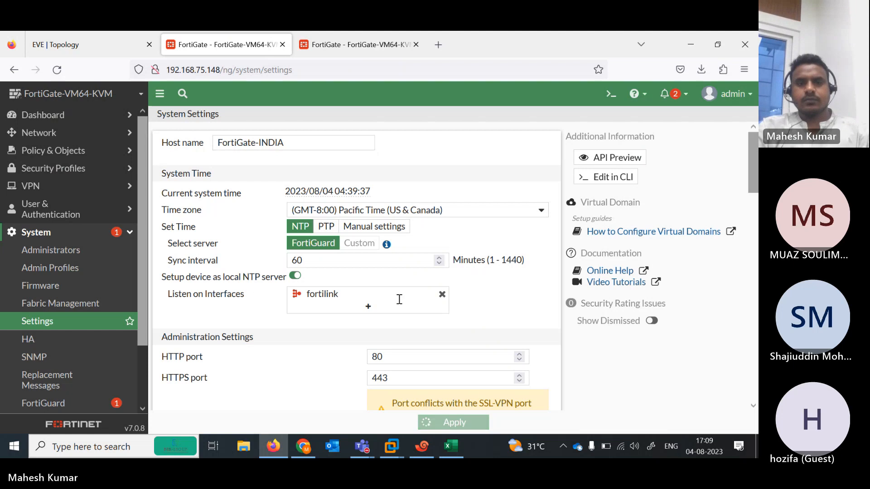
# Rename the 192.168.75.149 firewall's host name to FortiGate-AUS and apply
pyautogui.click(348, 36)
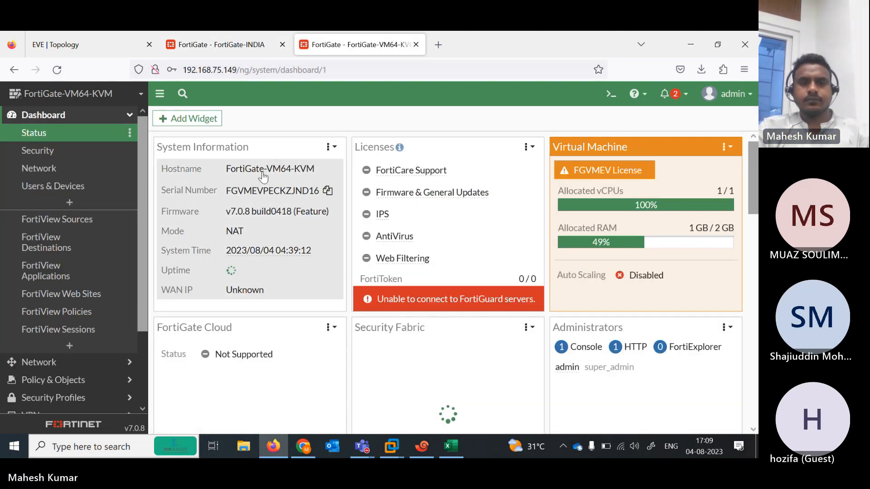
pyautogui.click(307, 192)
pyautogui.click(335, 196)
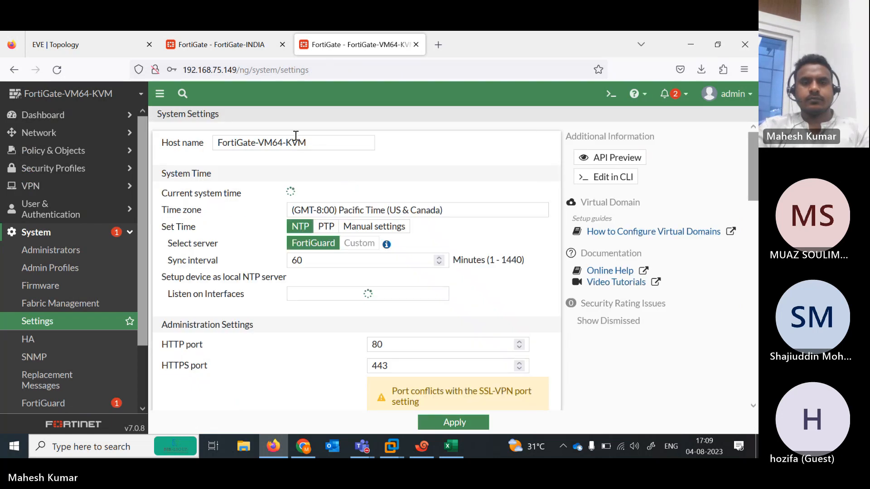
pyautogui.moveTo(308, 143); pyautogui.dragTo(261, 144)
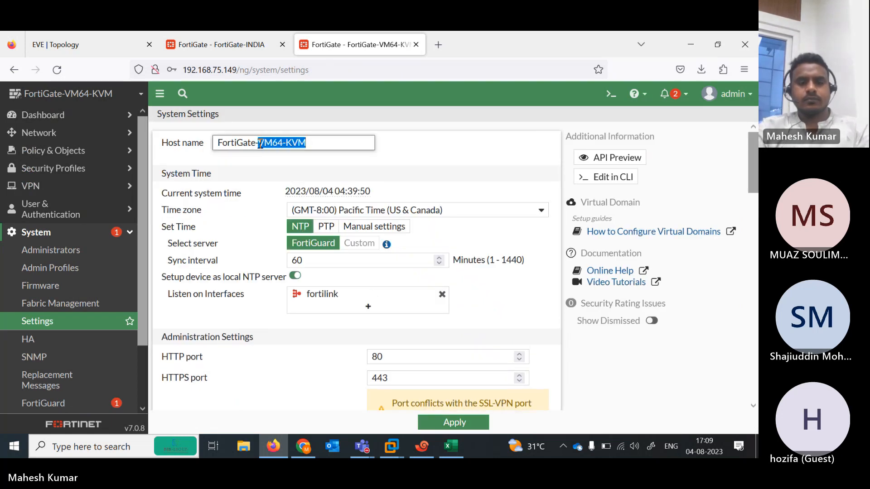
pyautogui.write('AUS')
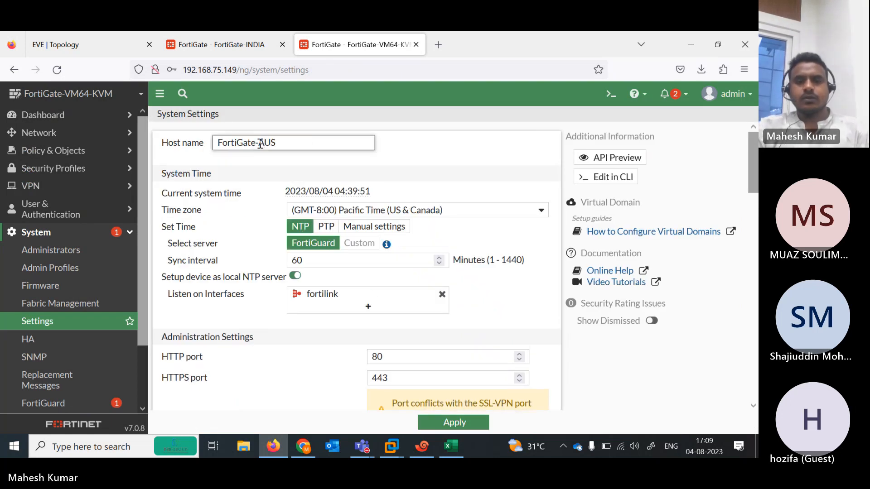
pyautogui.click(449, 421)
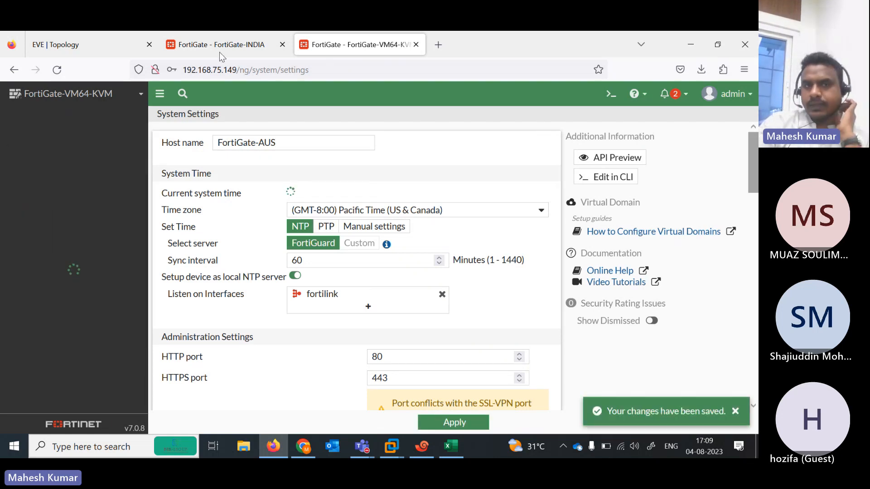
pyautogui.click(216, 32)
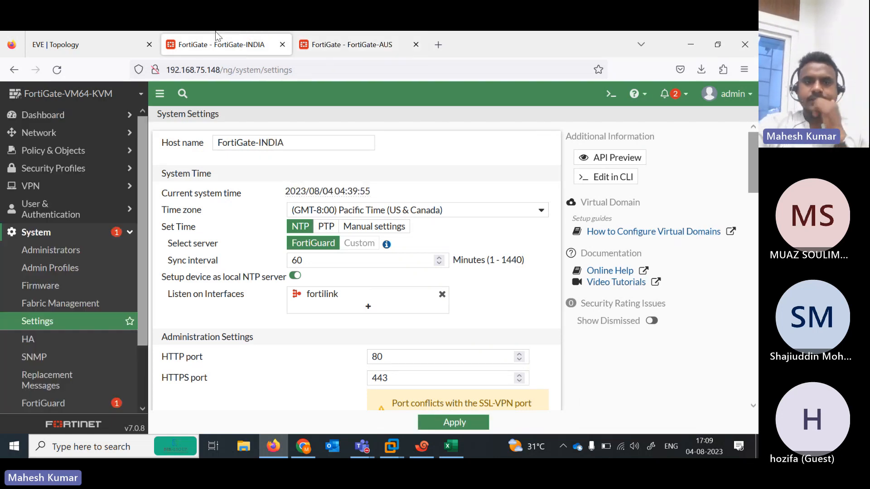
# Switch FortiGate-INDIA's port3 from DHCP to manual 192.168.75.148/255.255.255.0 and confirm the warning
pyautogui.click(59, 138)
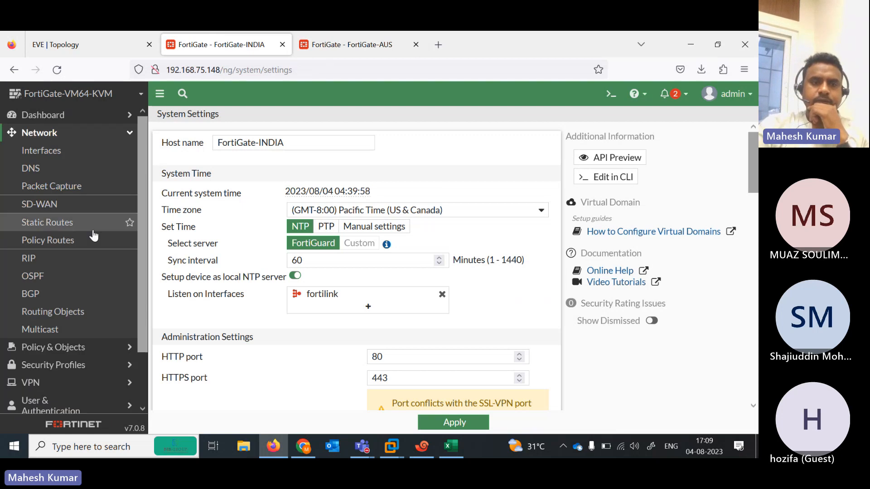
pyautogui.click(45, 156)
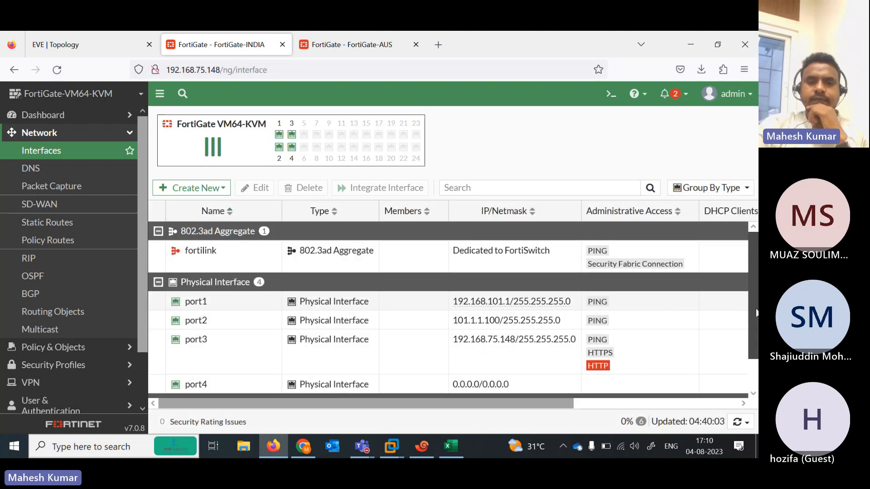
pyautogui.scroll(-1, 756, 312)
pyautogui.doubleClick(271, 312)
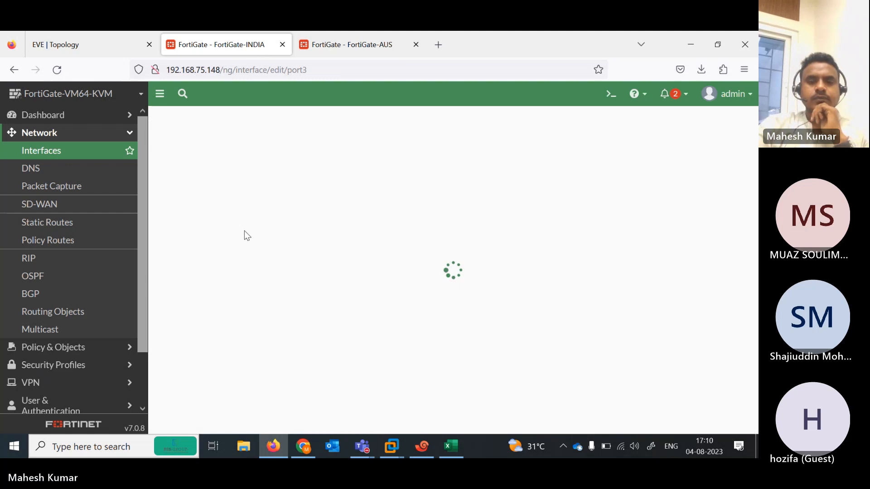
pyautogui.click(347, 286)
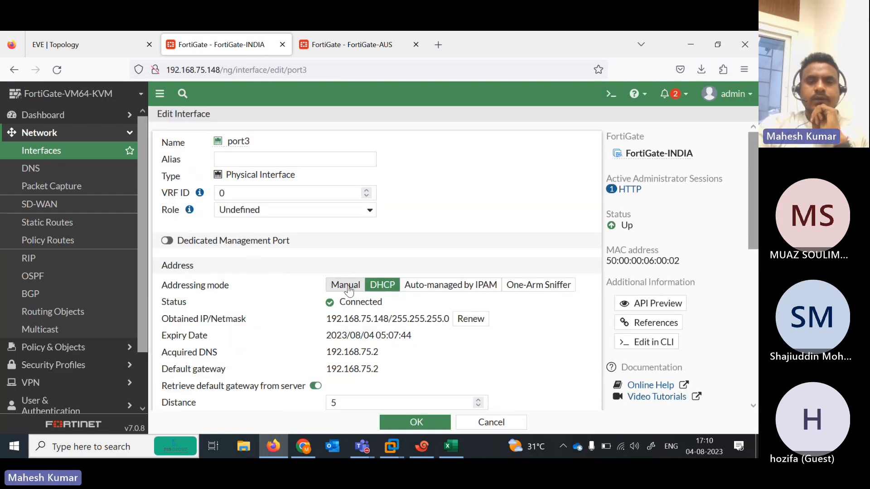
pyautogui.click(418, 424)
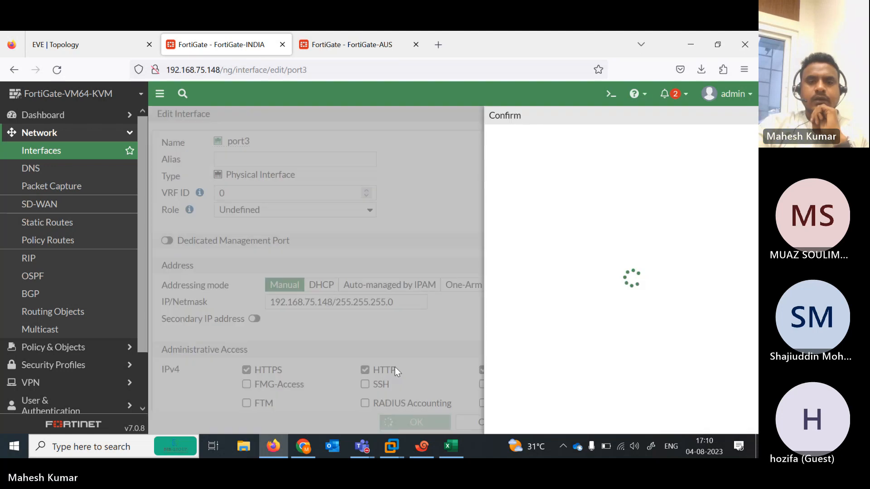
pyautogui.click(572, 421)
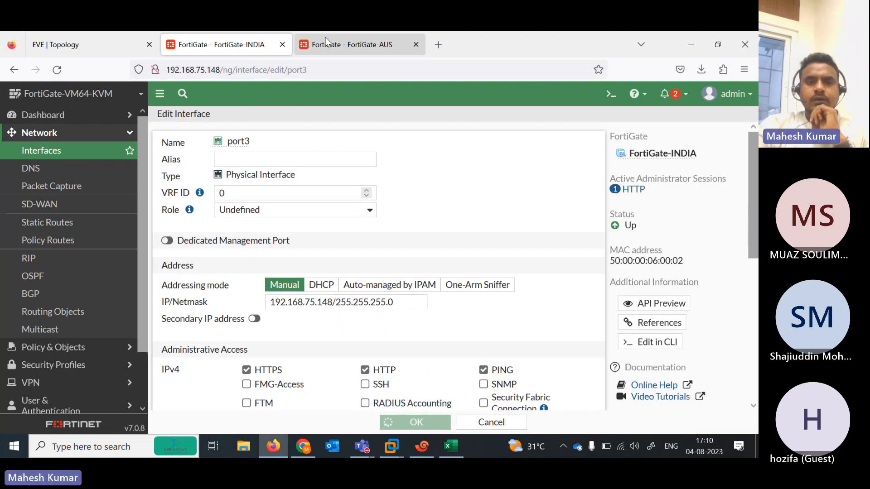
pyautogui.click(327, 42)
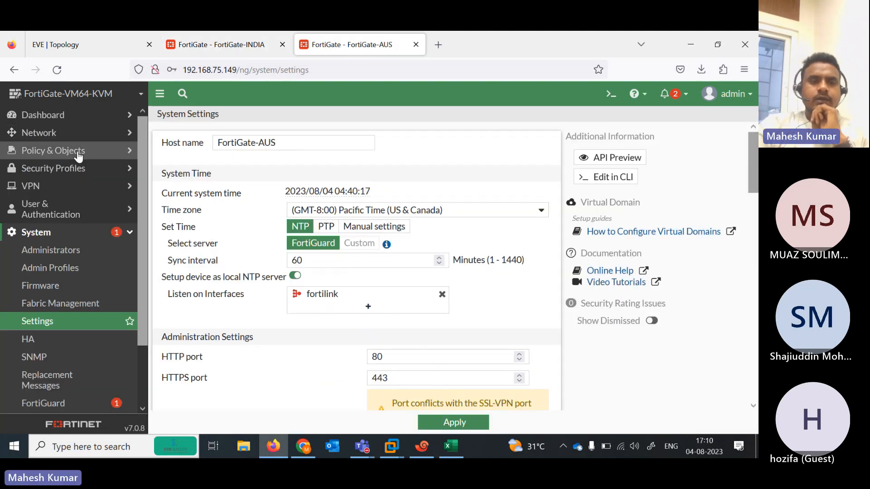
# Switch FortiGate-AUS's port3 to manual 192.168.75.149/255.255.255.0 and confirm the in-use warning
pyautogui.click(66, 139)
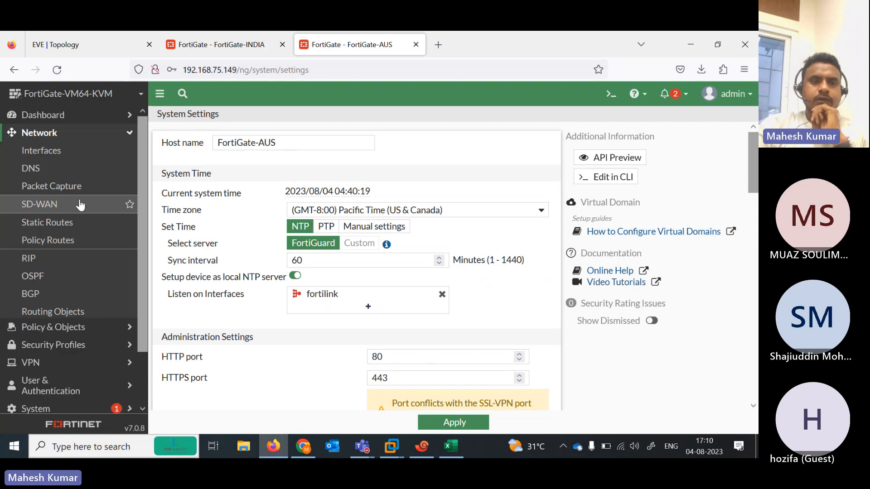
pyautogui.click(32, 156)
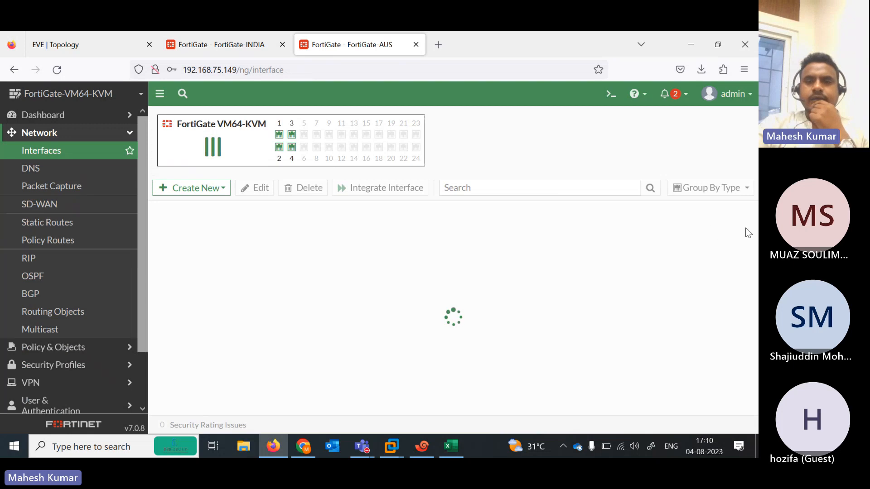
pyautogui.scroll(-2, 353, 307)
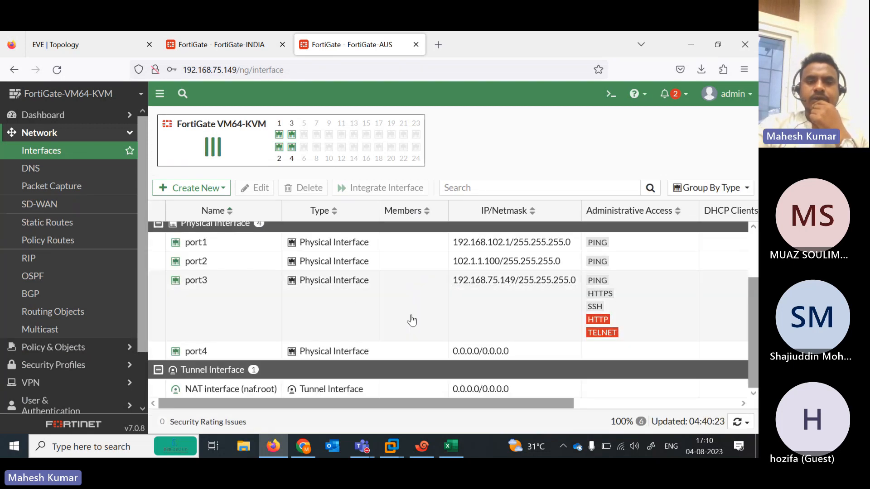
pyautogui.doubleClick(353, 307)
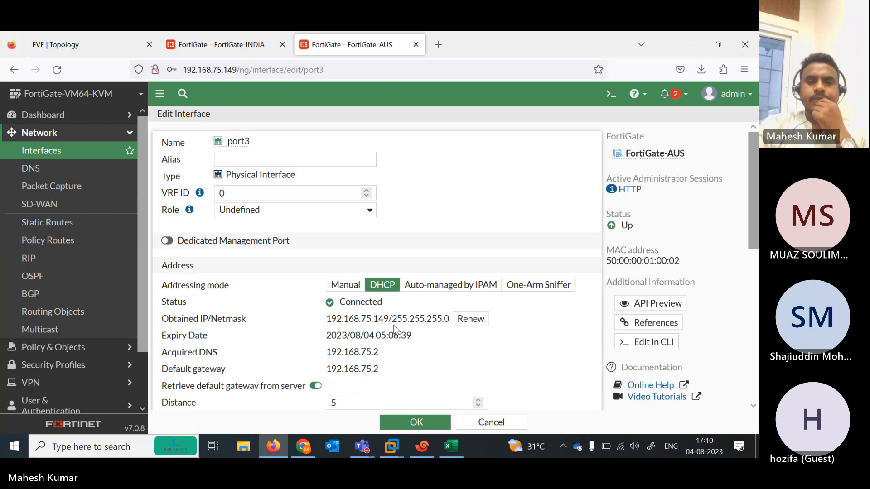
pyautogui.click(340, 286)
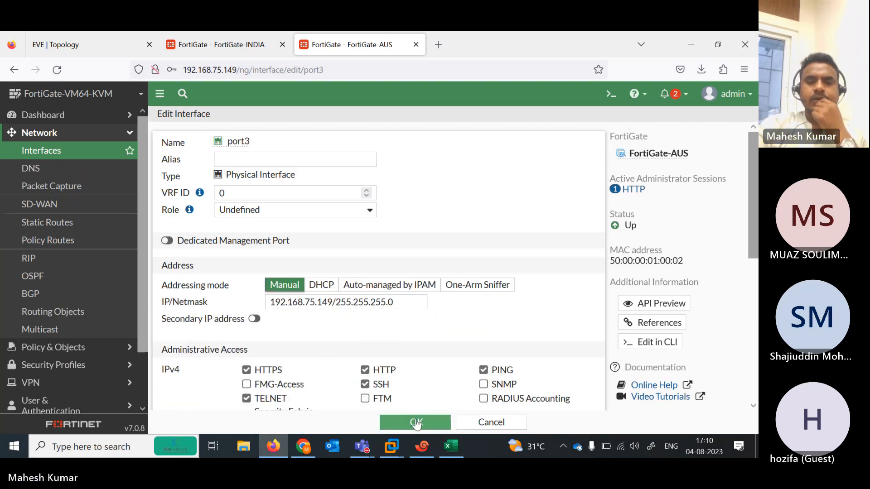
pyautogui.click(416, 423)
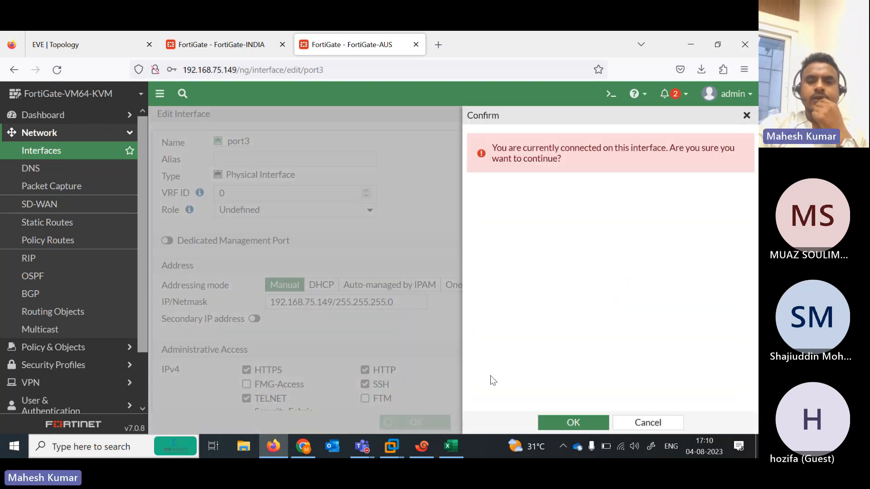
pyautogui.click(579, 420)
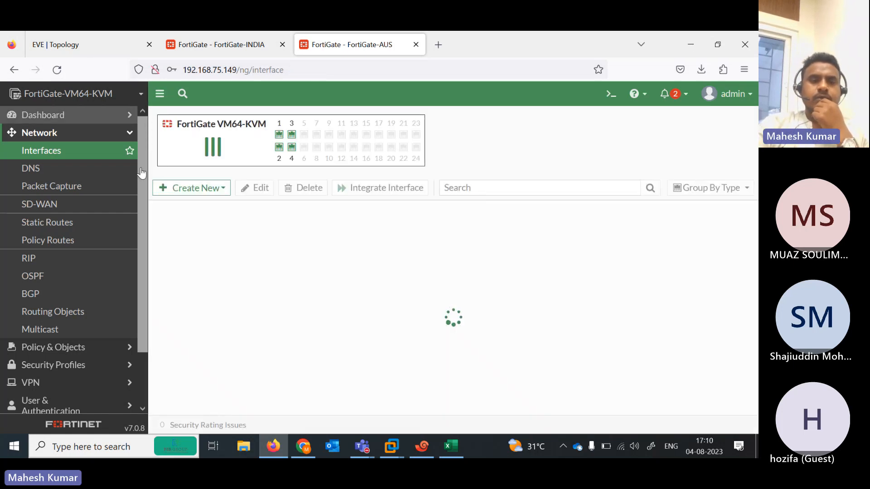
pyautogui.click(202, 34)
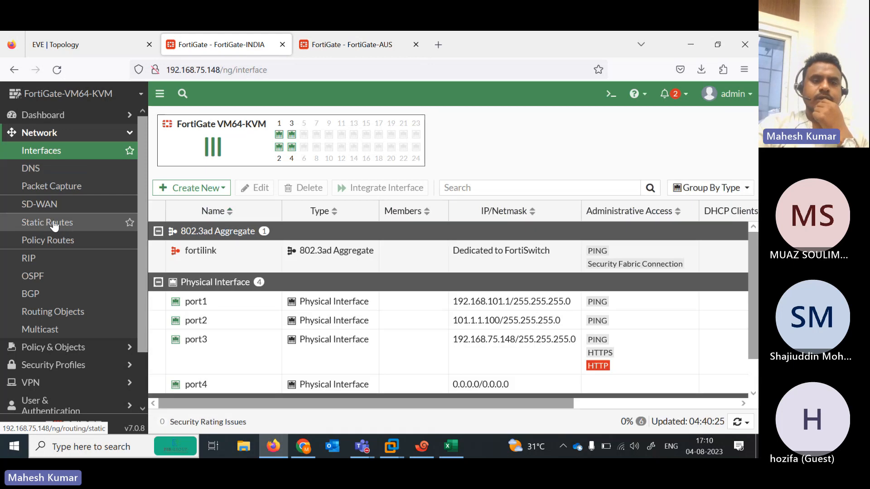
# Create a 0.0.0.0/0 static route on INDIA via gateway 101.1.1.1 on port2
pyautogui.click(53, 224)
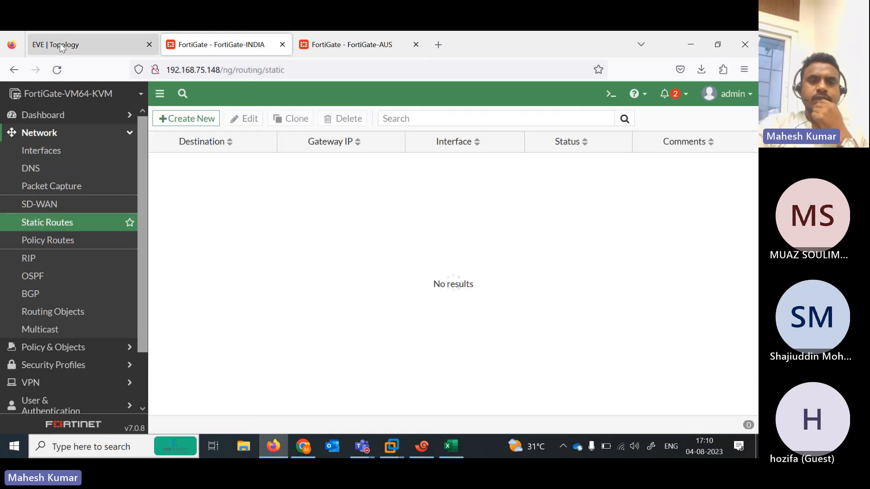
pyautogui.click(62, 46)
pyautogui.click(225, 46)
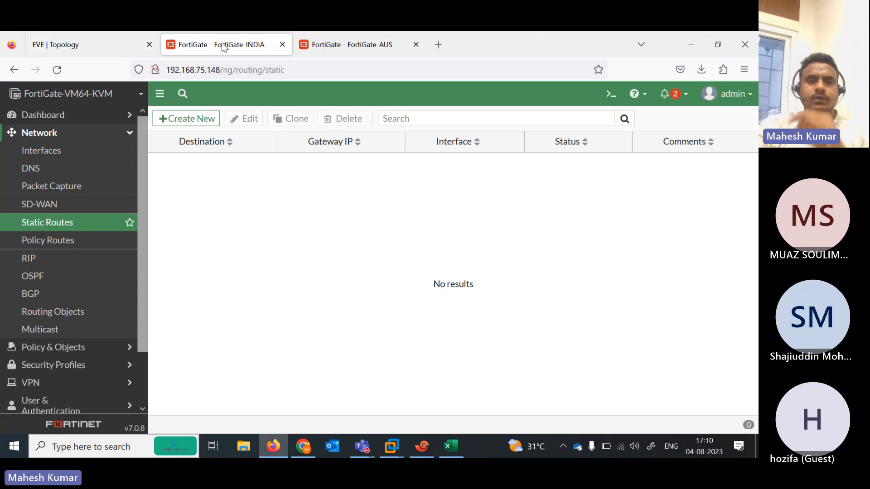
pyautogui.click(198, 129)
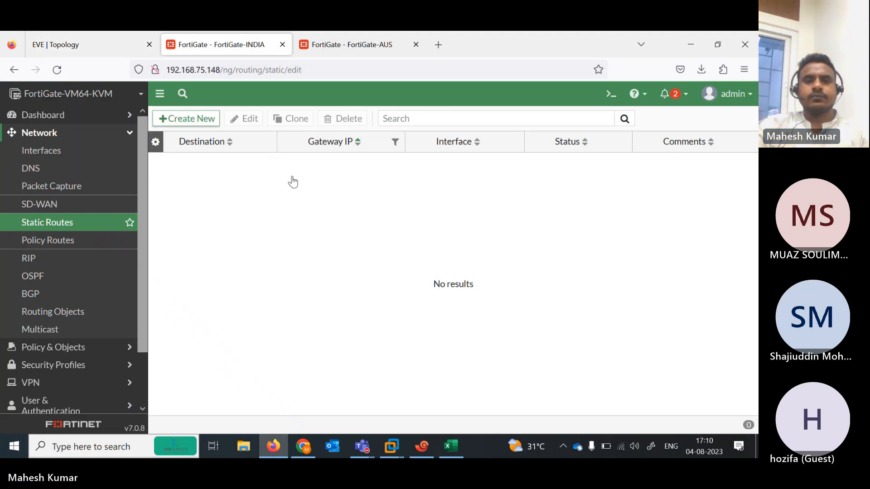
pyautogui.click(338, 180)
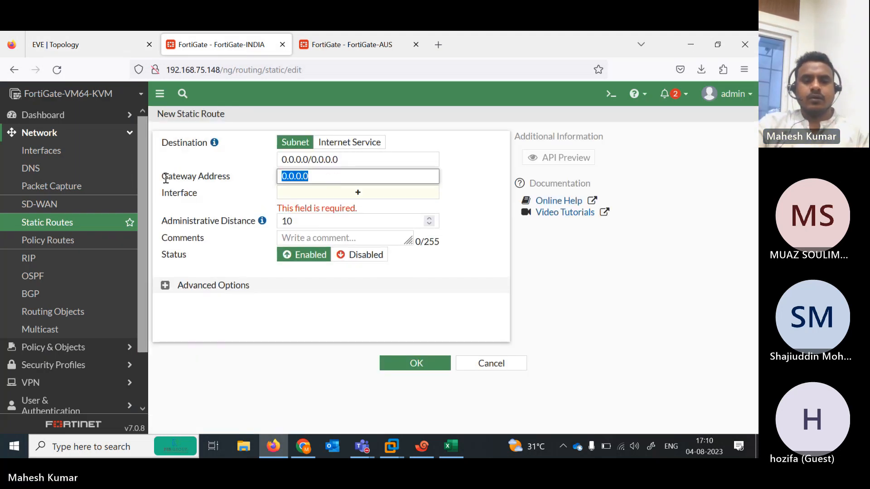
pyautogui.write('101')
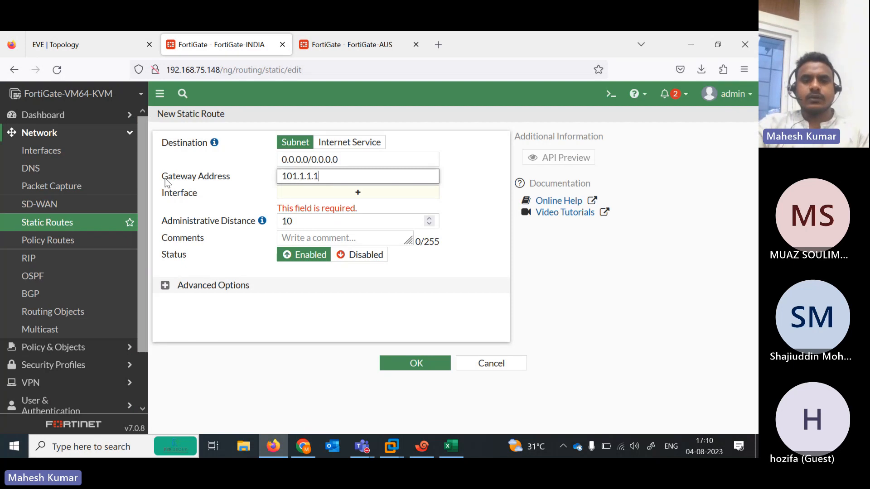
pyautogui.press('Tab')
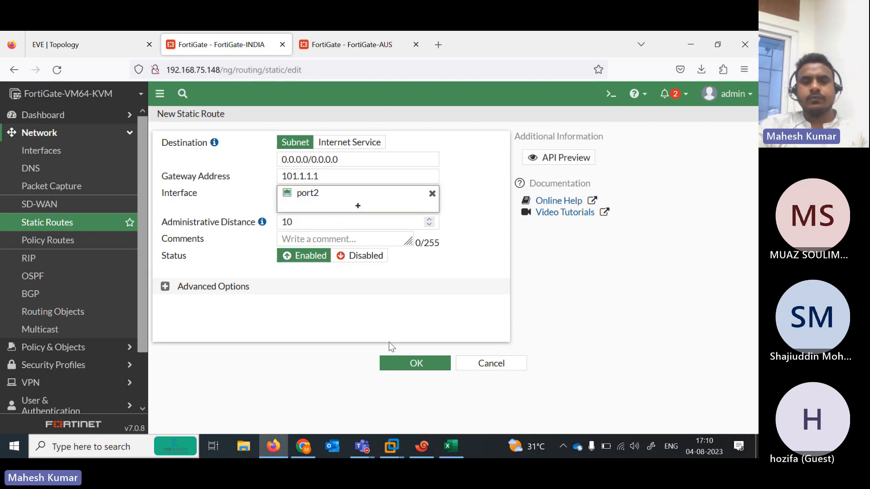
pyautogui.click(416, 369)
# On the AUS firewall, add a default static route via gateway 102.1.1.1 on port2
pyautogui.click(333, 50)
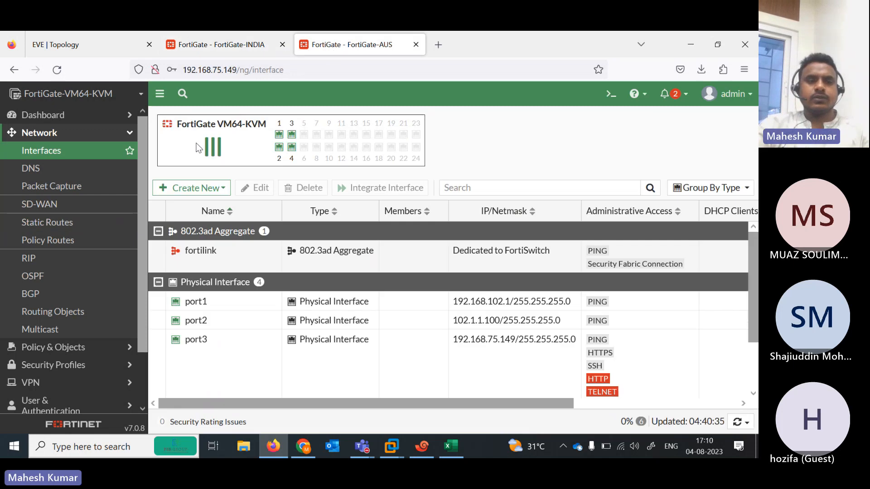
pyautogui.click(54, 231)
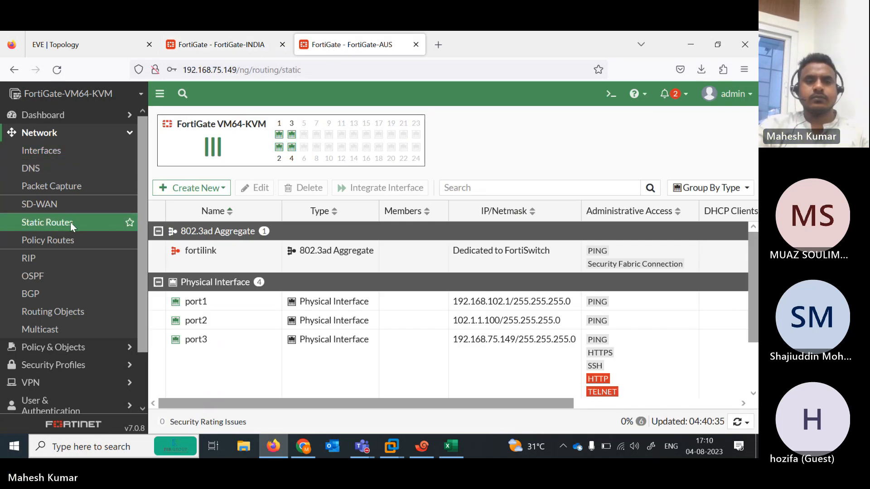
pyautogui.click(184, 121)
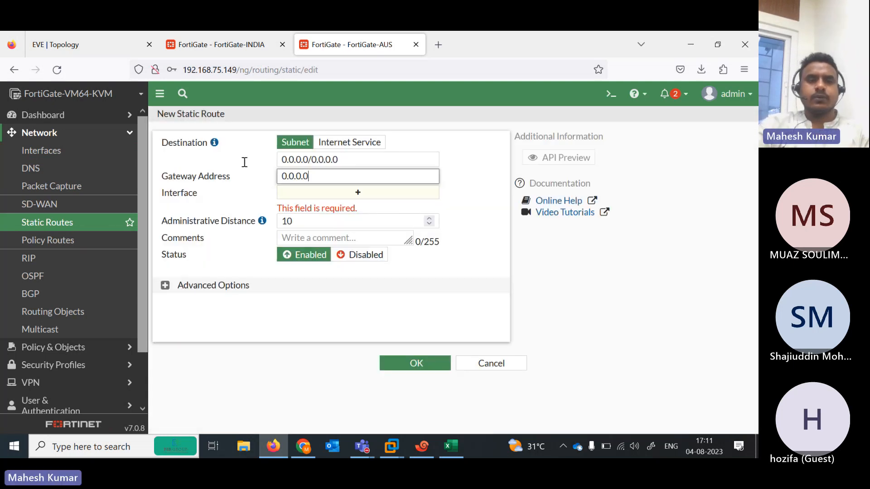
pyautogui.click(115, 45)
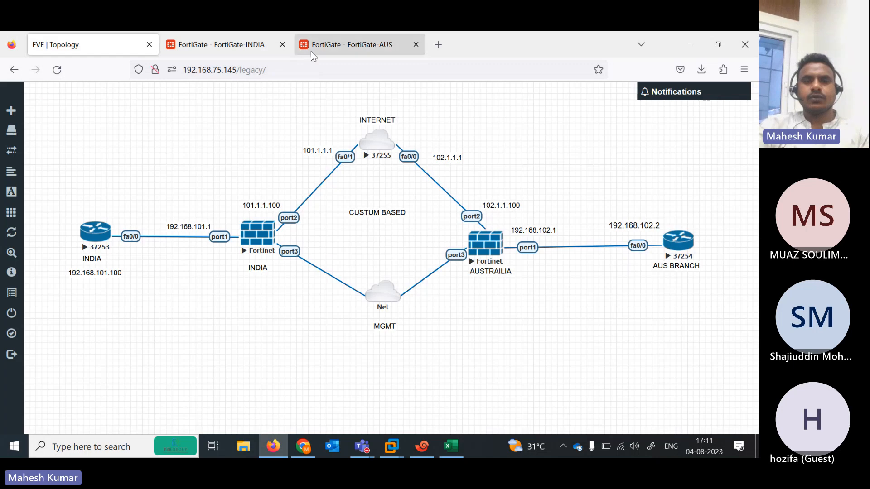
pyautogui.click(333, 47)
pyautogui.write('102.')
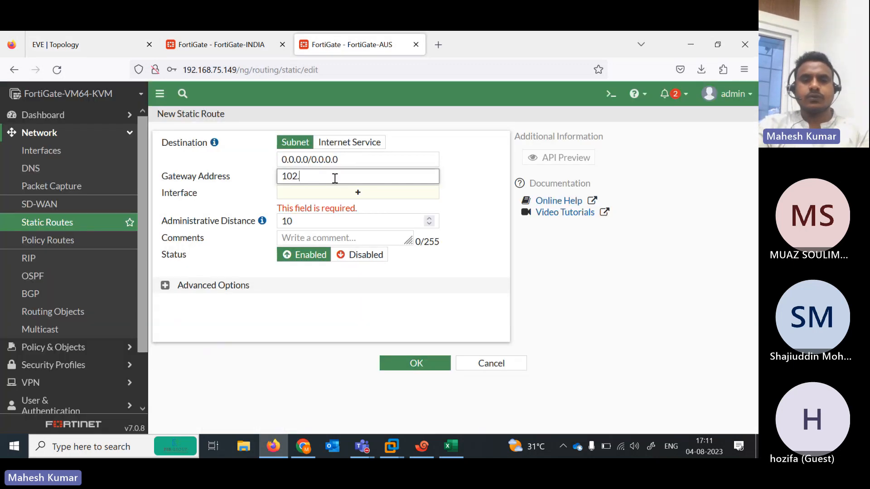
pyautogui.write('1.1.1')
pyautogui.click(379, 267)
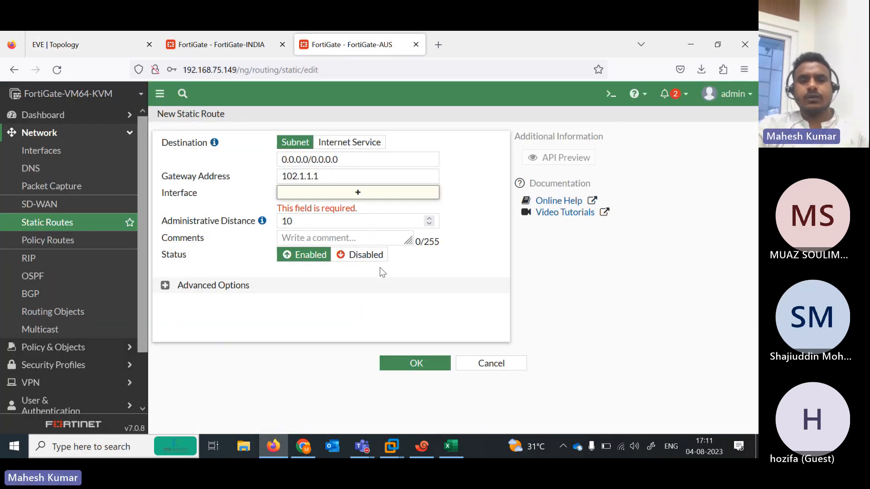
pyautogui.click(423, 361)
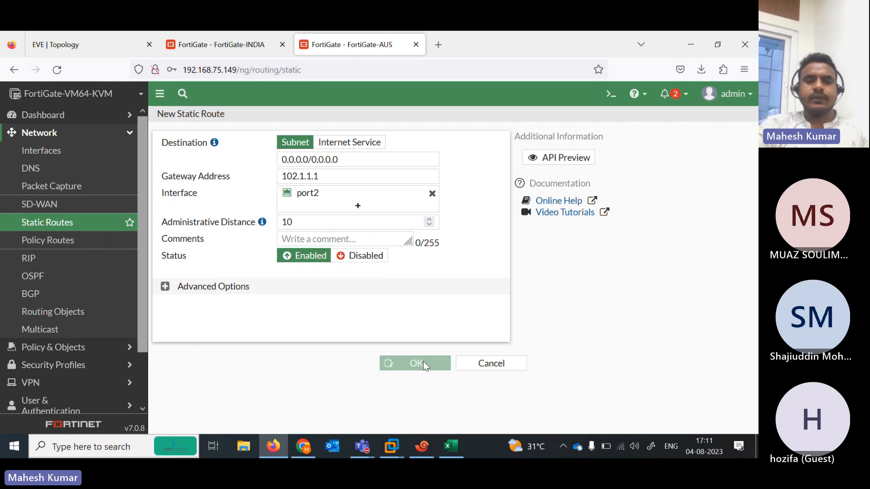
pyautogui.scroll(-4, 142, 218)
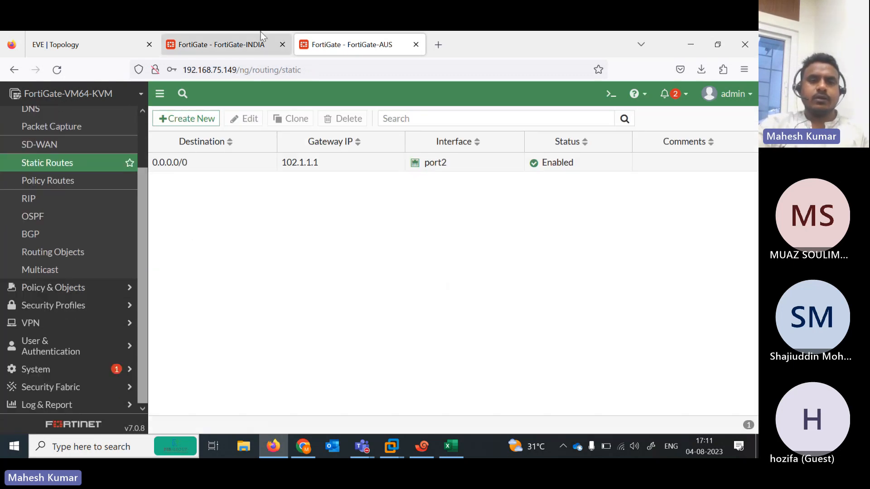
# Compare with the INDIA firewall's routes and the lab topology, then bring up the INDIA terminal
pyautogui.click(245, 44)
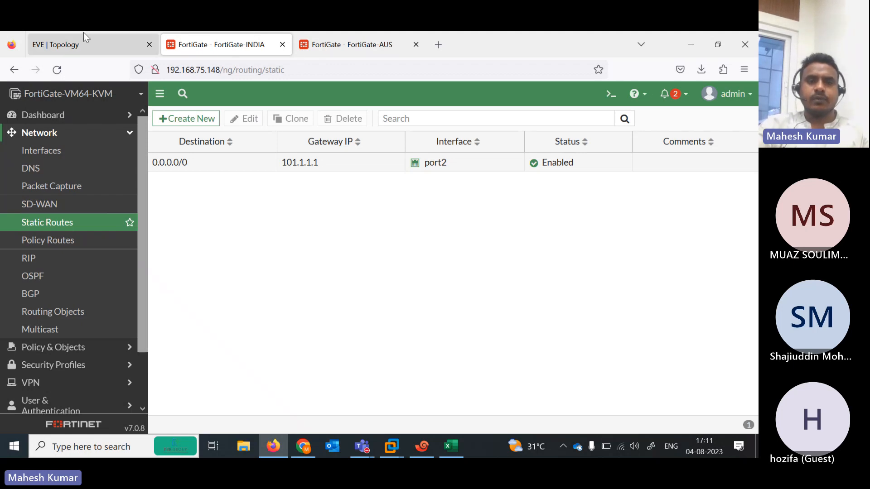
pyautogui.click(95, 44)
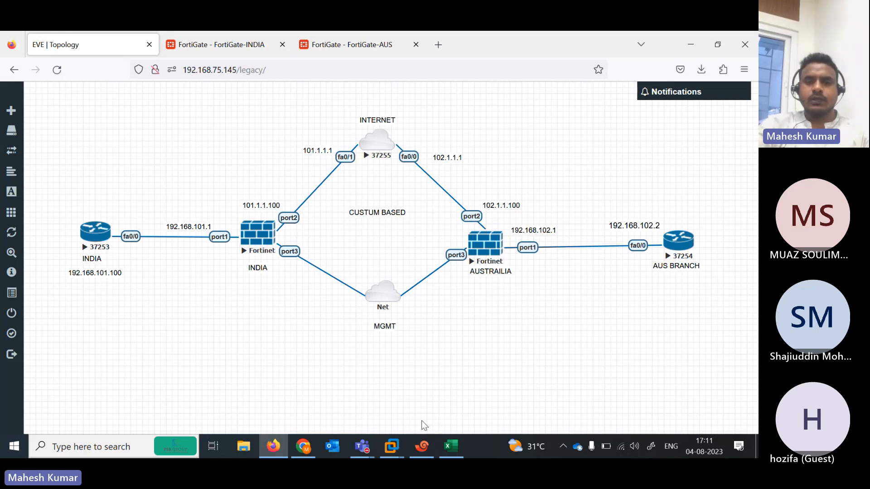
pyautogui.click(422, 447)
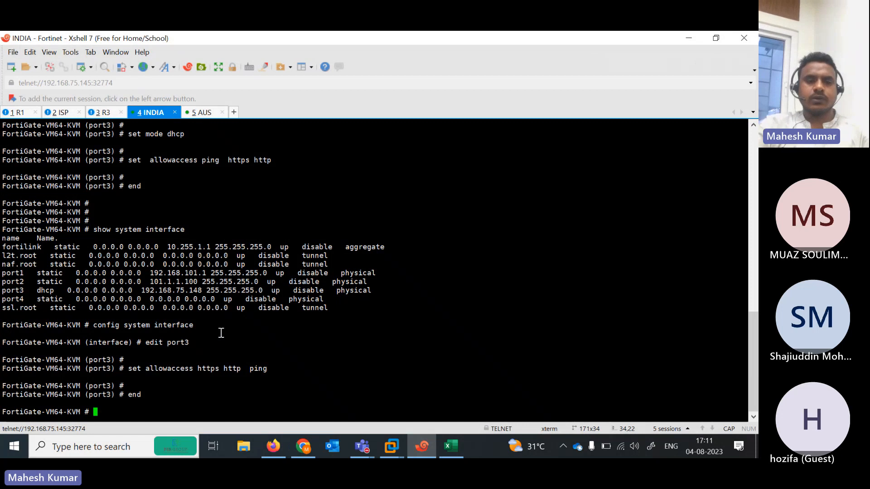
# Run 'execute ping 102.1.1.100' on the INDIA console and confirm the replies
pyautogui.write('EX')
pyautogui.press('BackSpace')
pyautogui.press('BackSpace')
pyautogui.press('BackSpace')
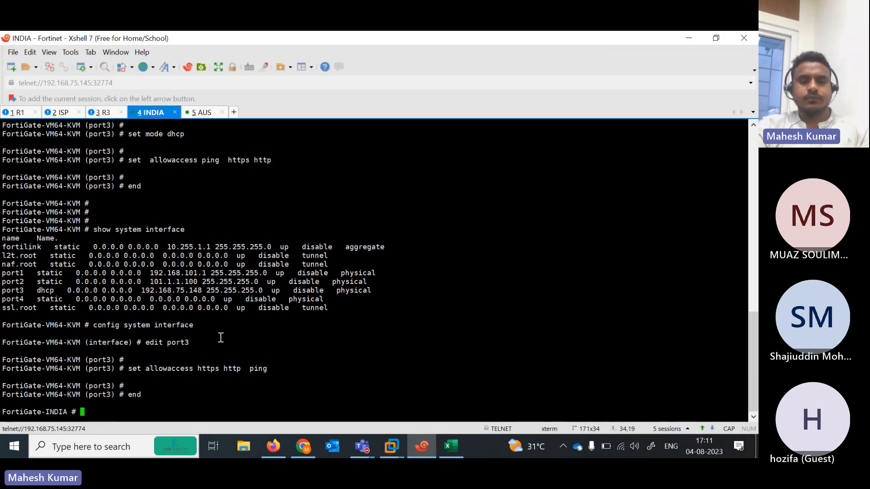
pyautogui.press('capslock')
pyautogui.write('execute ping 102.1.1.')
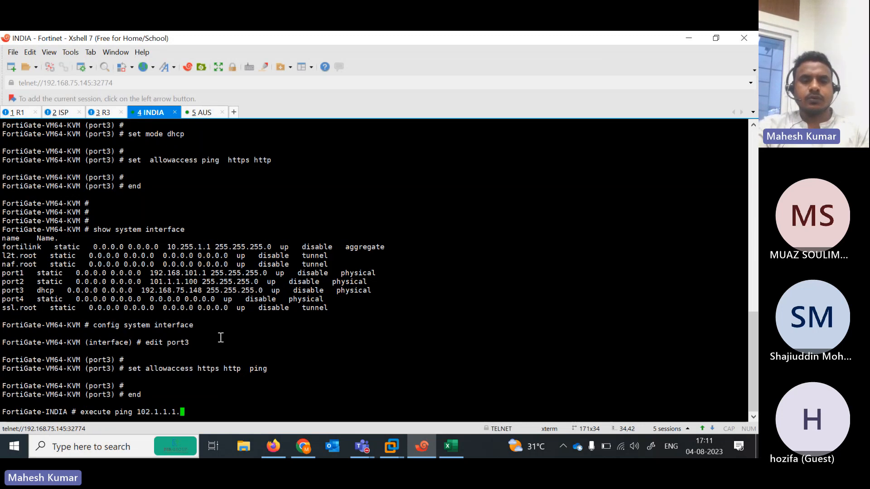
pyautogui.write('11')
pyautogui.press('BackSpace')
pyautogui.write('00')
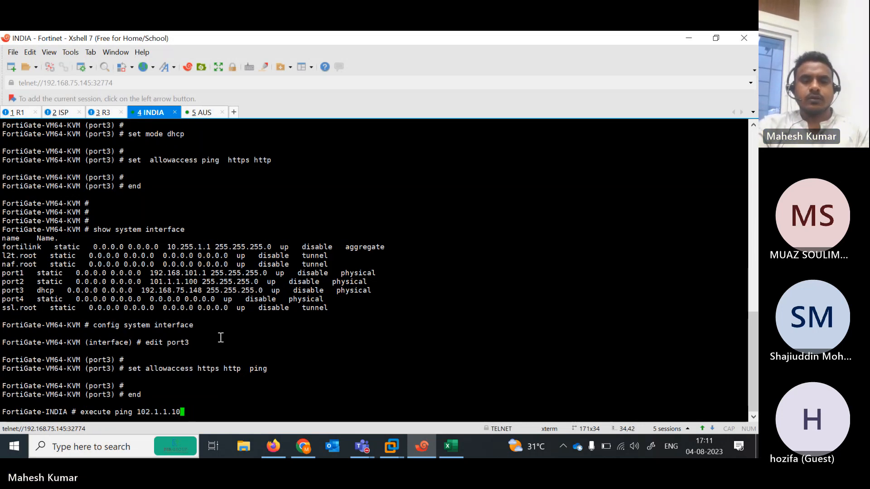
pyautogui.press('Return')
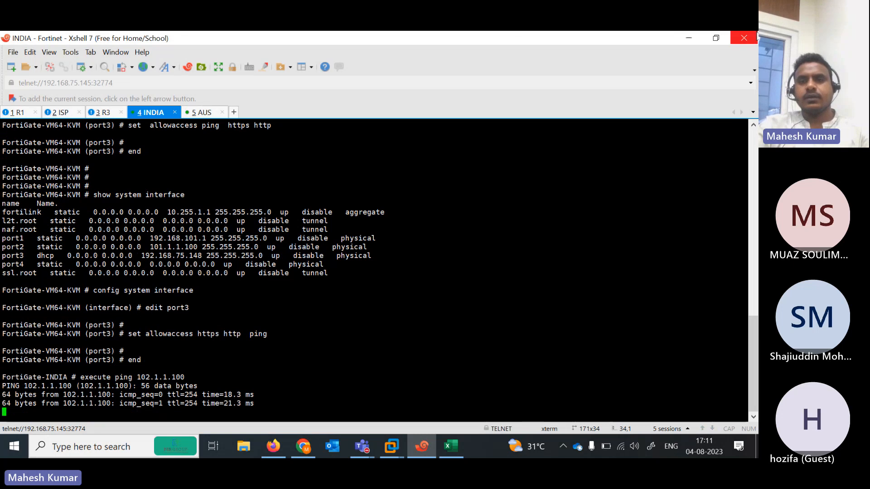
pyautogui.click(686, 47)
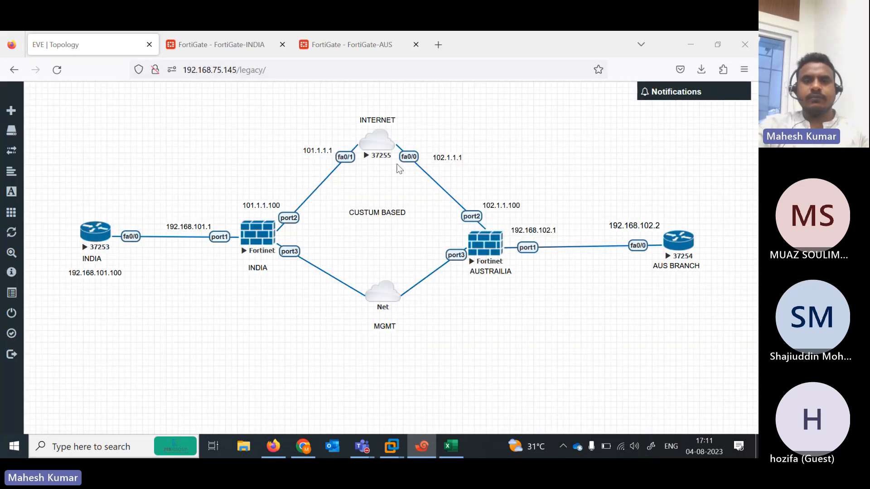
# Download the INDIA firewall's configuration backup to the local PC, then move to the AUS firewall
pyautogui.click(241, 50)
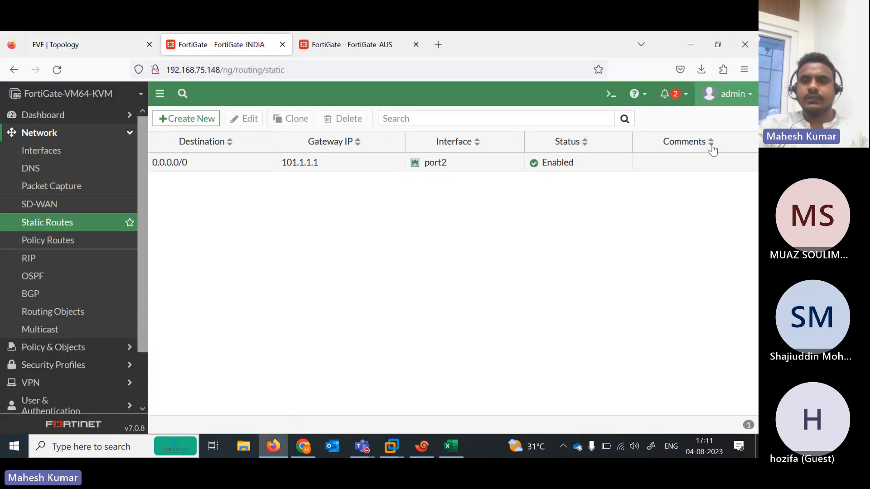
pyautogui.click(728, 94)
pyautogui.moveTo(740, 166)
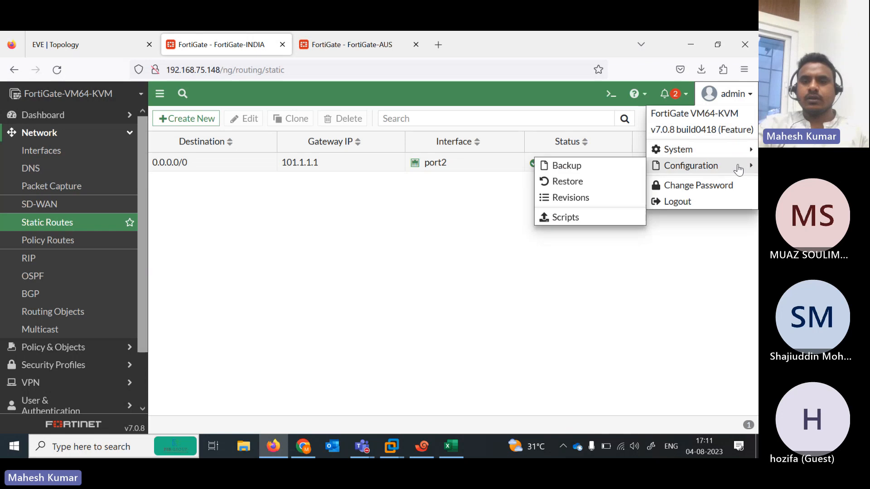
pyautogui.click(589, 167)
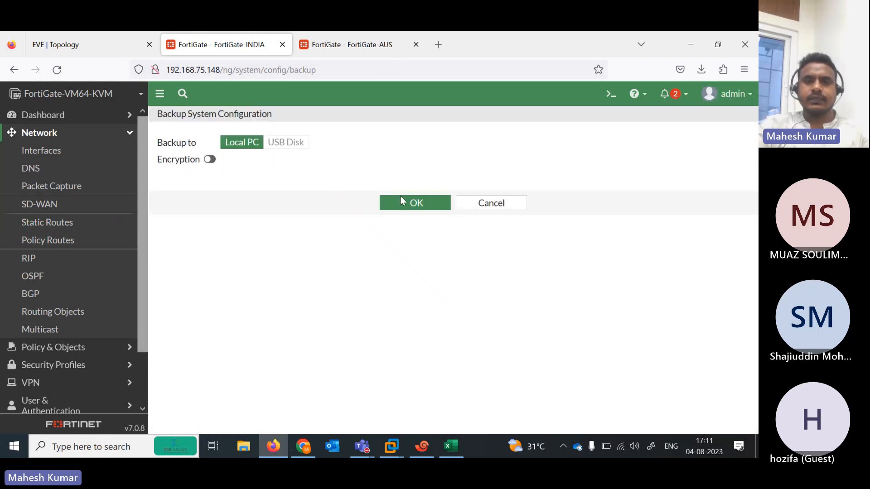
pyautogui.click(401, 201)
pyautogui.click(341, 42)
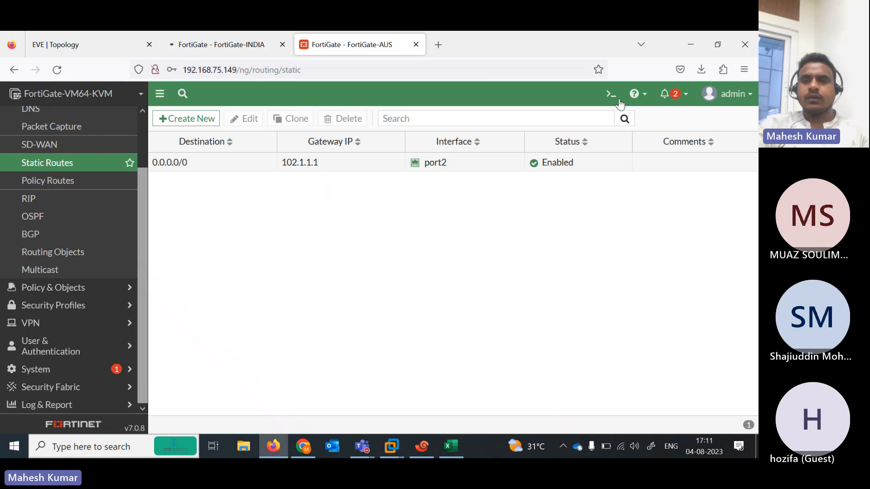
# Download the AUS backup FortiGate-AUS_7-0_0418_202308040441.conf to the local PC
pyautogui.click(745, 95)
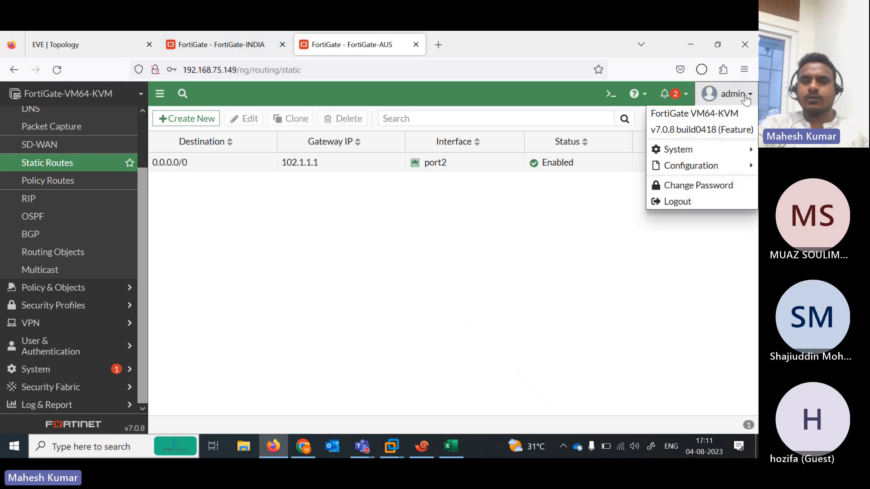
pyautogui.click(742, 169)
pyautogui.moveTo(695, 171)
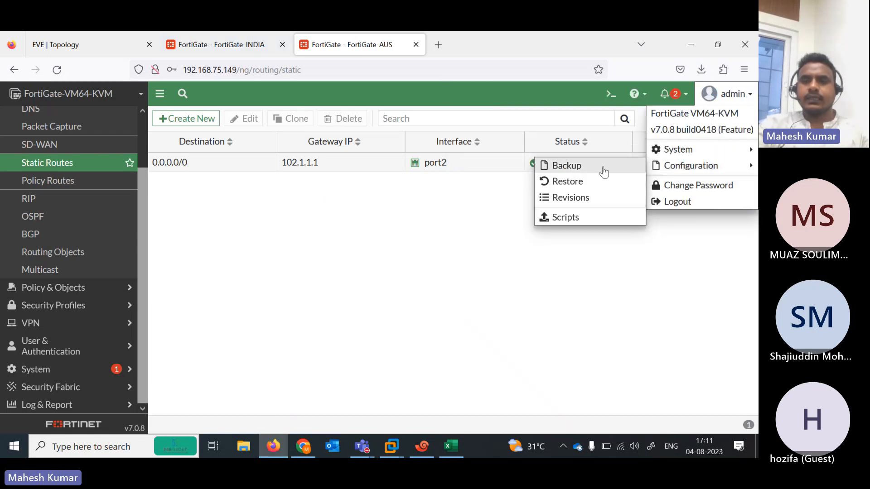
pyautogui.click(584, 172)
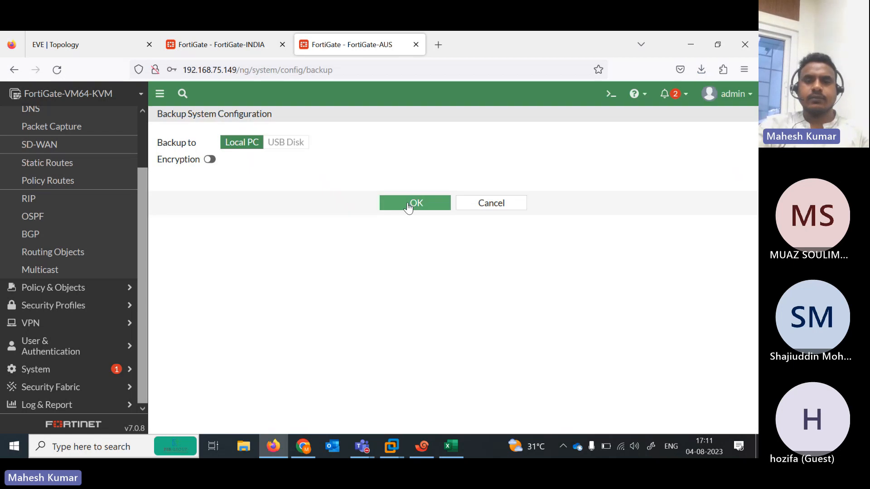
pyautogui.click(409, 206)
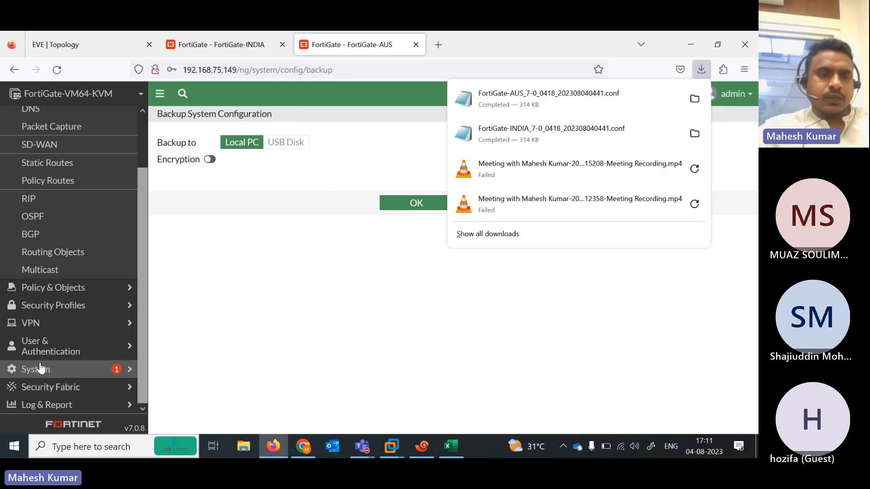
pyautogui.click(36, 341)
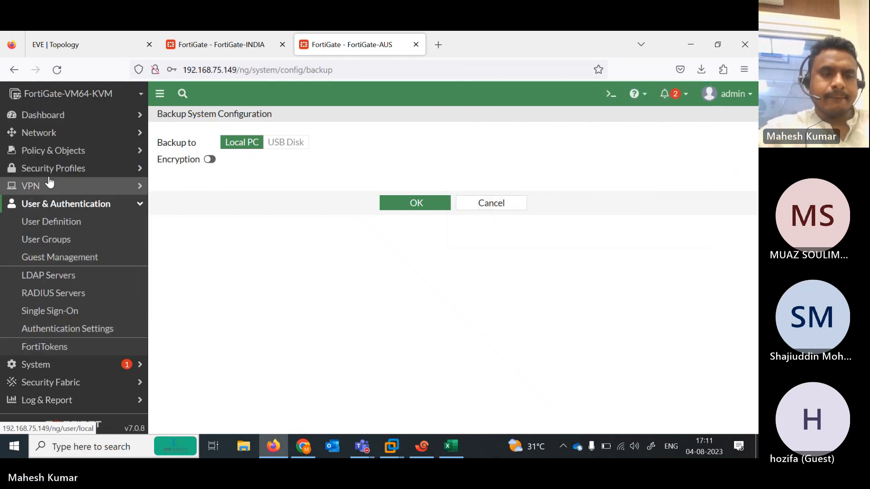
# Start a custom IPsec tunnel named IND-AUS on AUS through the IPsec Wizard
pyautogui.click(51, 190)
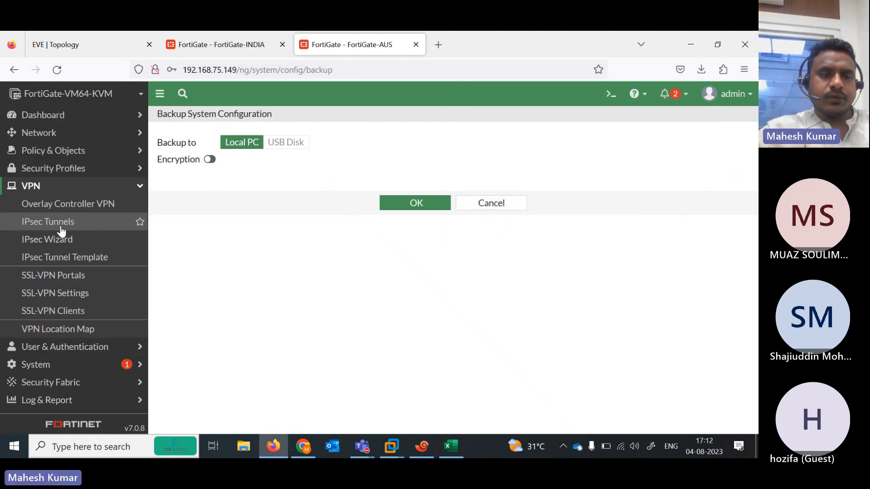
pyautogui.click(69, 240)
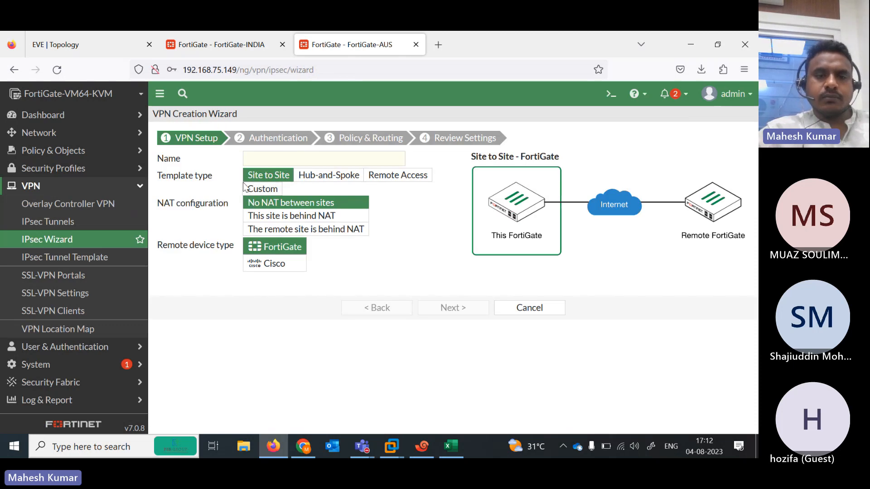
pyautogui.click(273, 190)
pyautogui.click(260, 163)
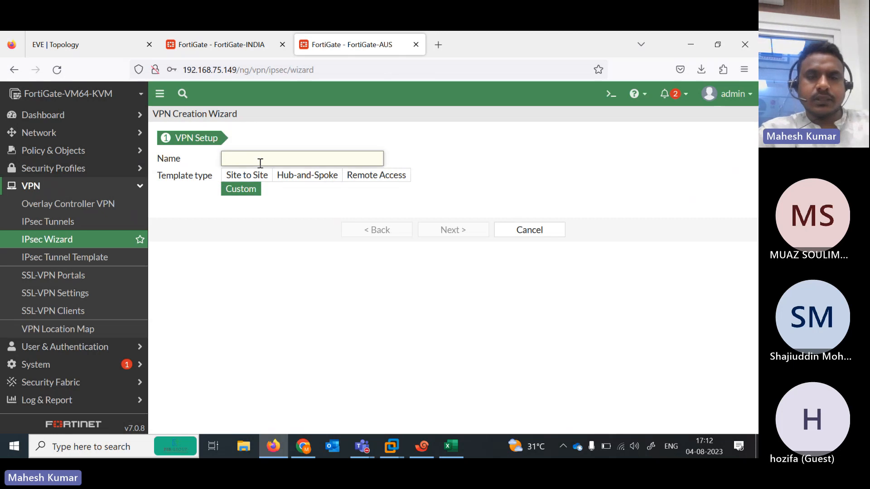
pyautogui.write('IND-AUS')
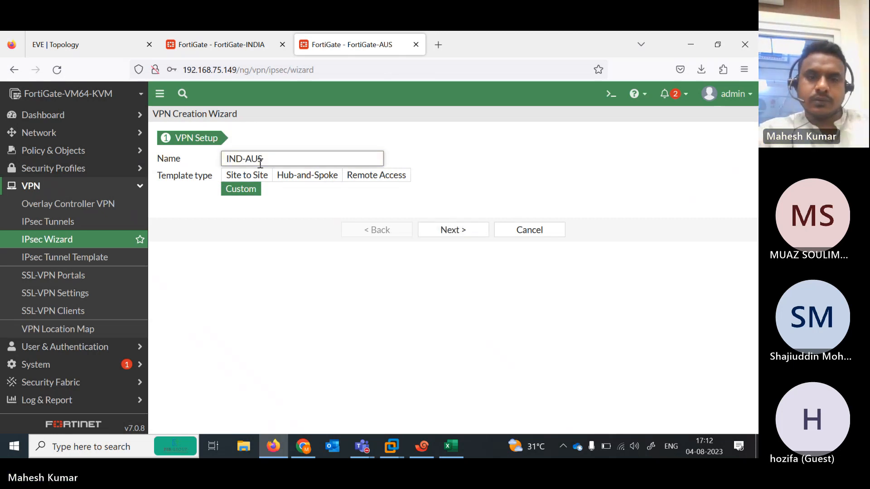
pyautogui.click(446, 232)
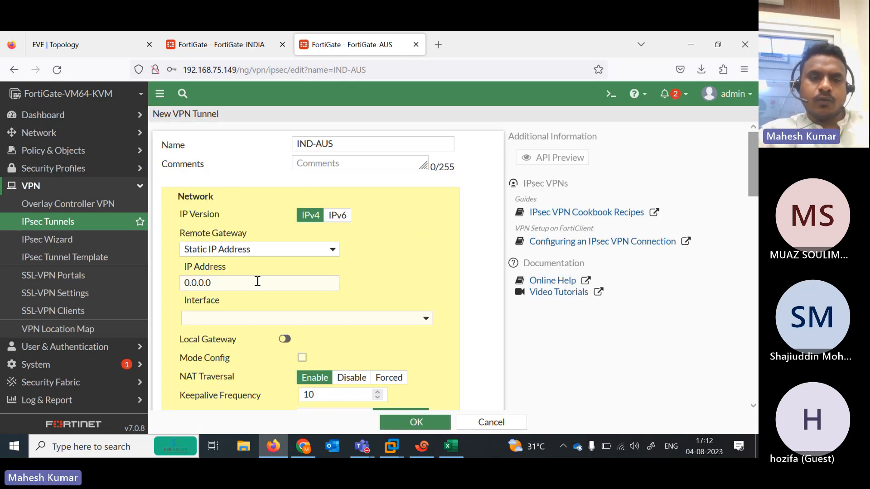
# Cancel the INDIA backup page and discard the unfinished AUS tunnel form
pyautogui.click(71, 45)
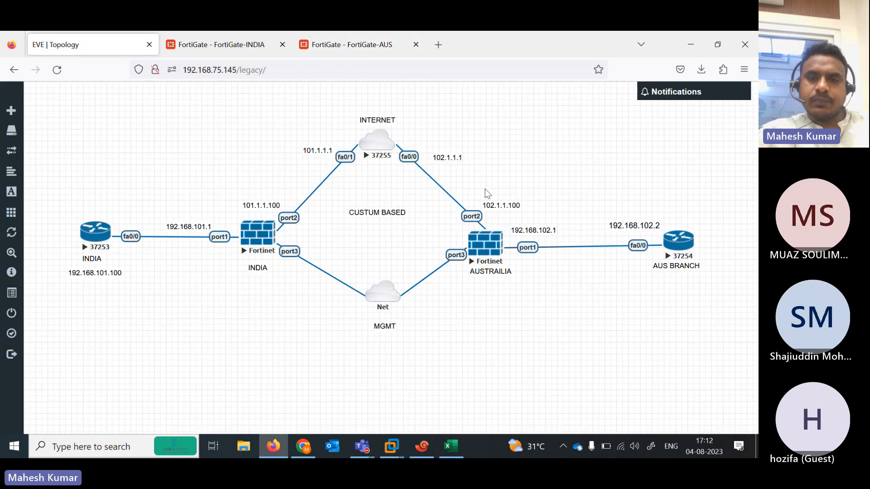
pyautogui.click(211, 49)
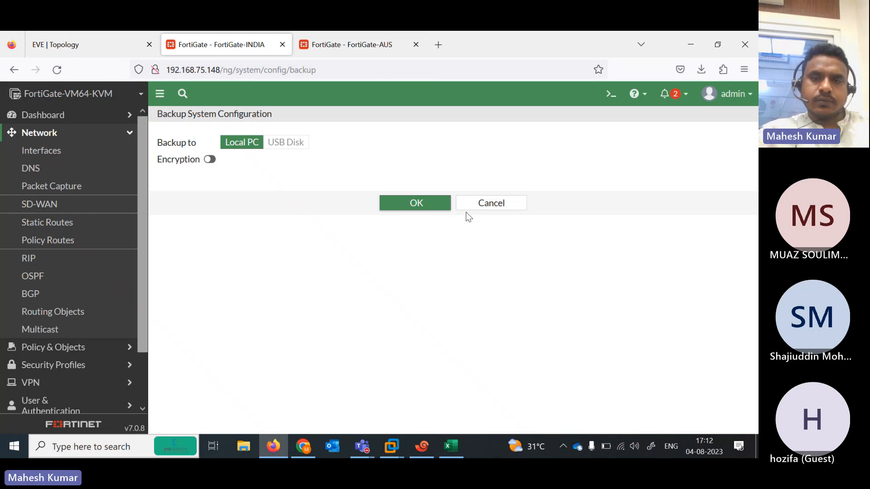
pyautogui.click(488, 207)
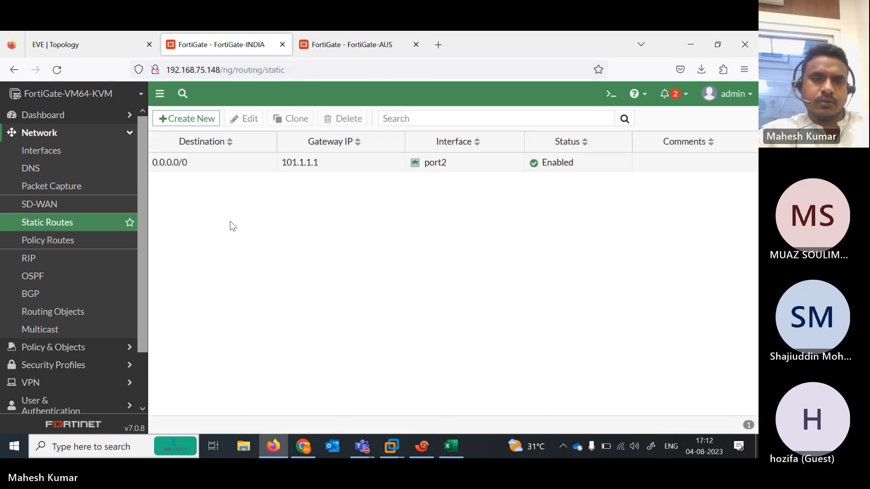
pyautogui.click(339, 34)
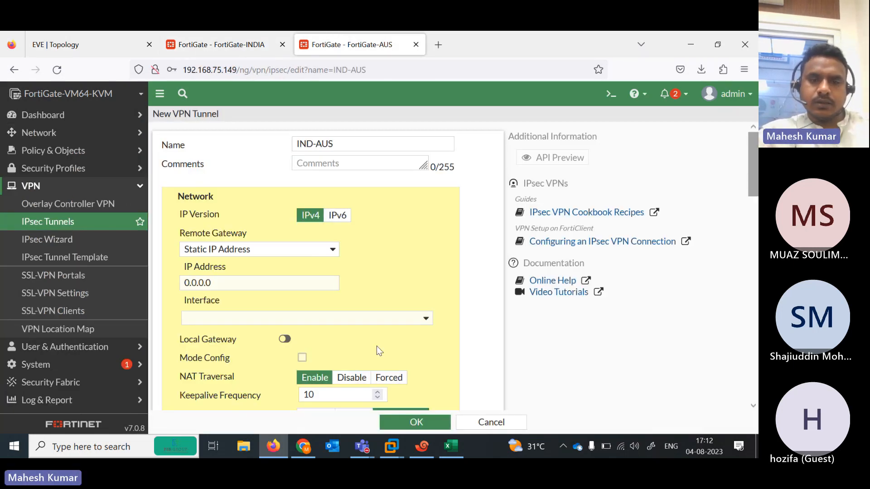
pyautogui.click(488, 427)
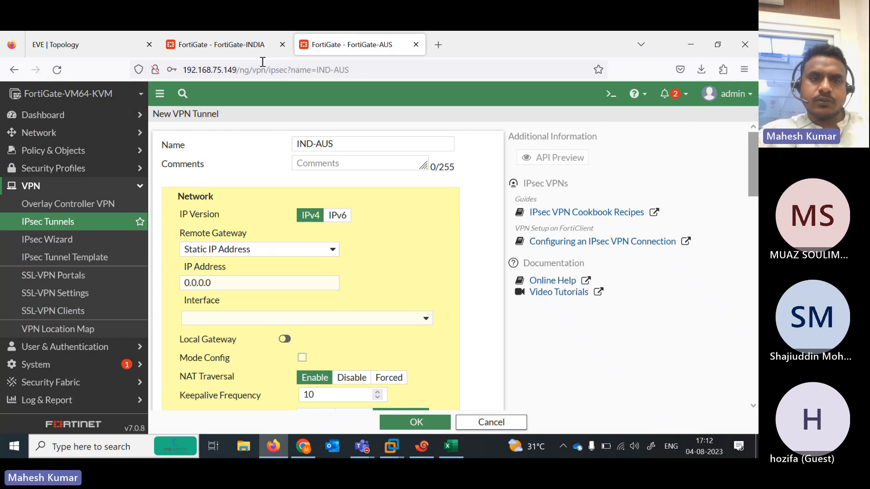
pyautogui.click(236, 44)
# Open the INDIA firewall's IPsec Tunnels list under VPN
pyautogui.click(78, 37)
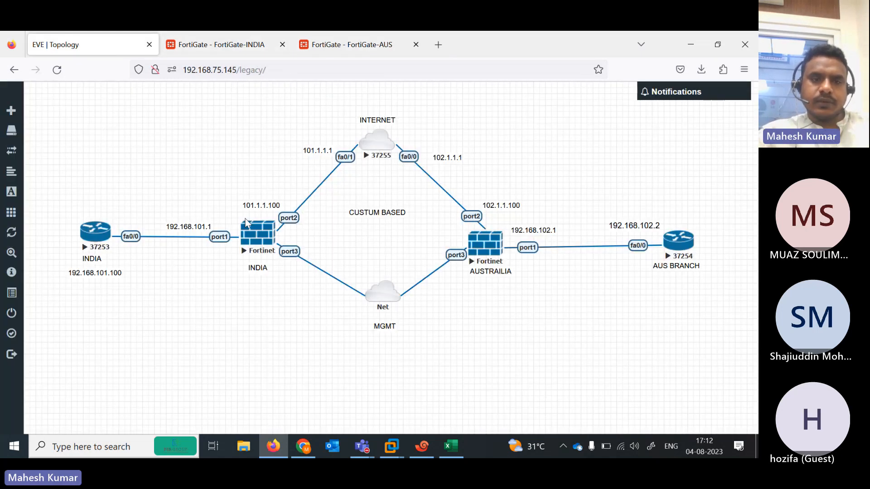
pyautogui.click(214, 56)
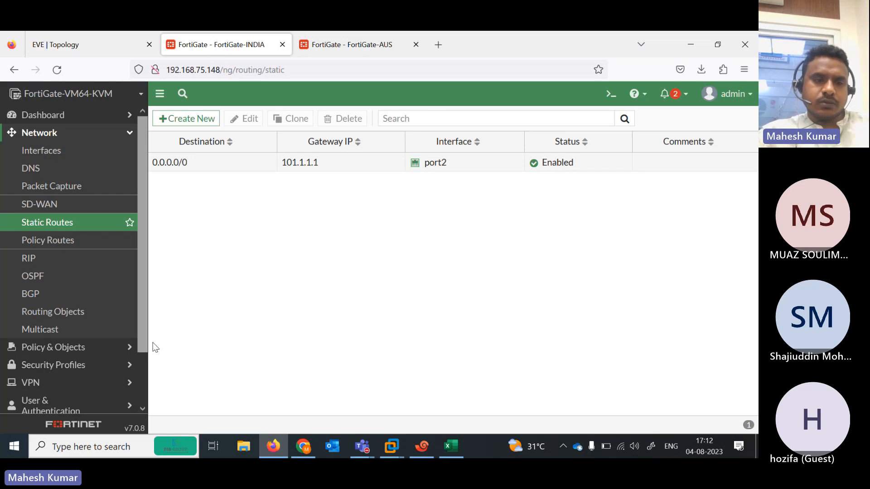
pyautogui.click(59, 386)
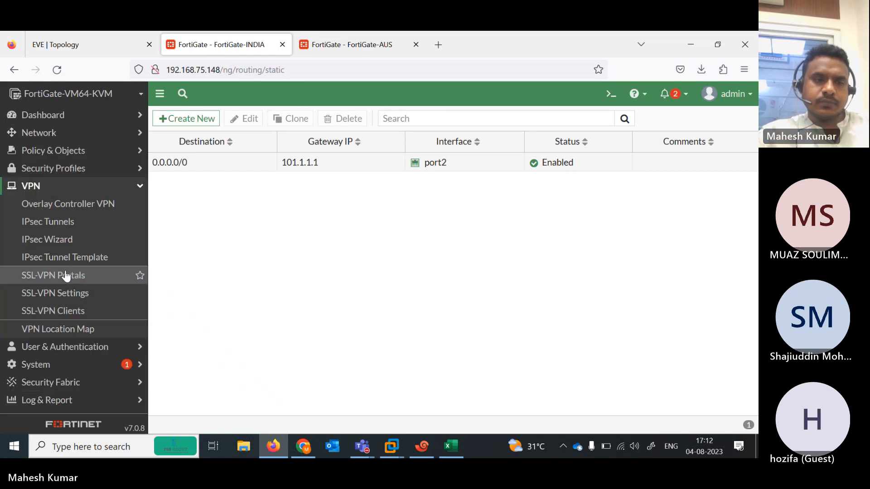
pyautogui.click(68, 227)
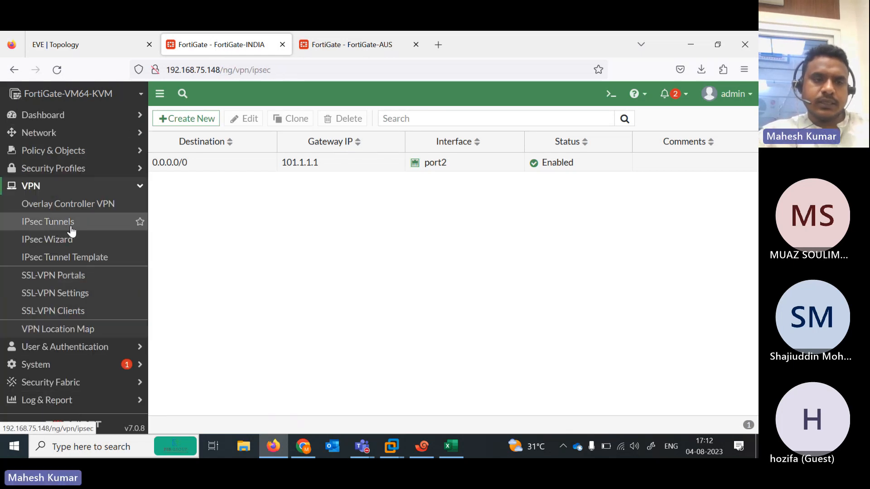
# Create a custom IPsec tunnel named IND-AUS on INDIA through the wizard
pyautogui.click(64, 243)
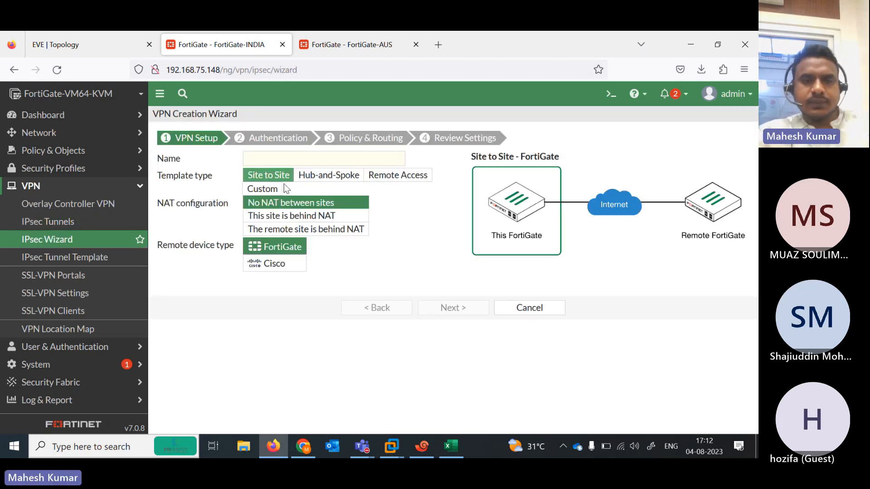
pyautogui.click(267, 190)
pyautogui.click(262, 163)
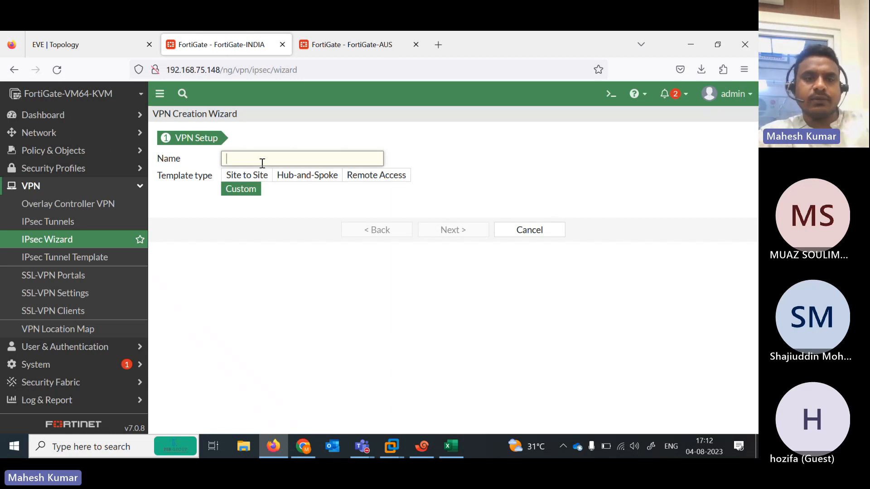
pyautogui.write('IND')
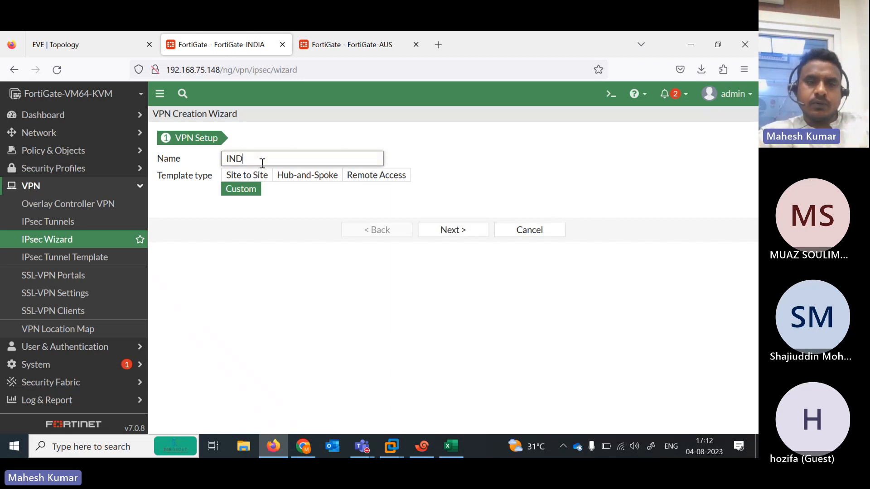
pyautogui.write('-AUS')
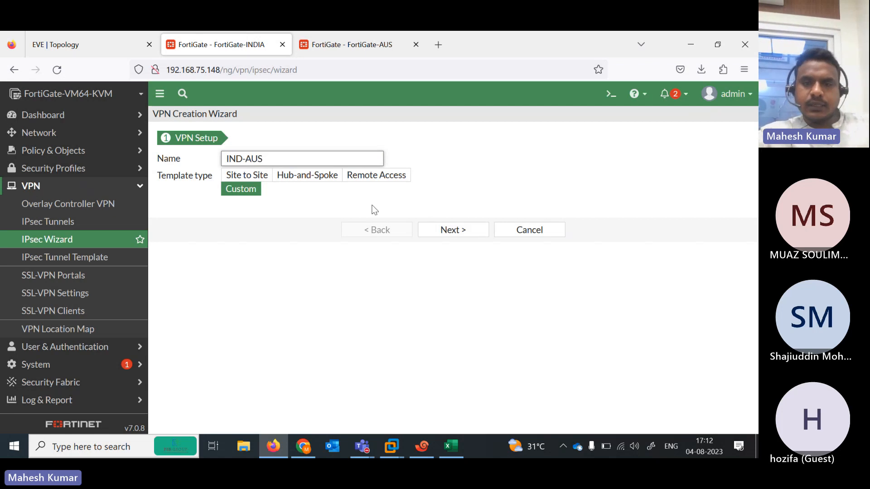
pyautogui.click(448, 233)
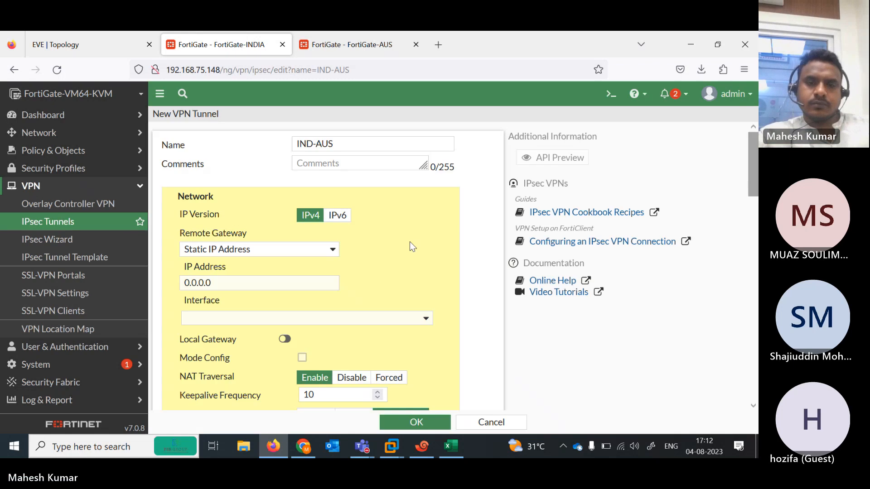
# Set the tunnel's remote gateway to 102.1.1.100 on interface port2
pyautogui.click(240, 285)
pyautogui.hotkey('ctrl', 'a')
pyautogui.write('102')
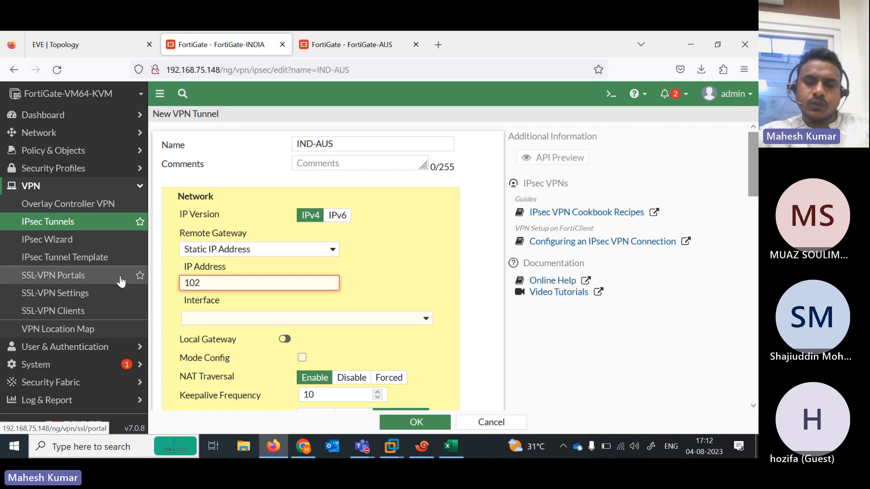
pyautogui.write('.1.1.11')
pyautogui.press('Tab')
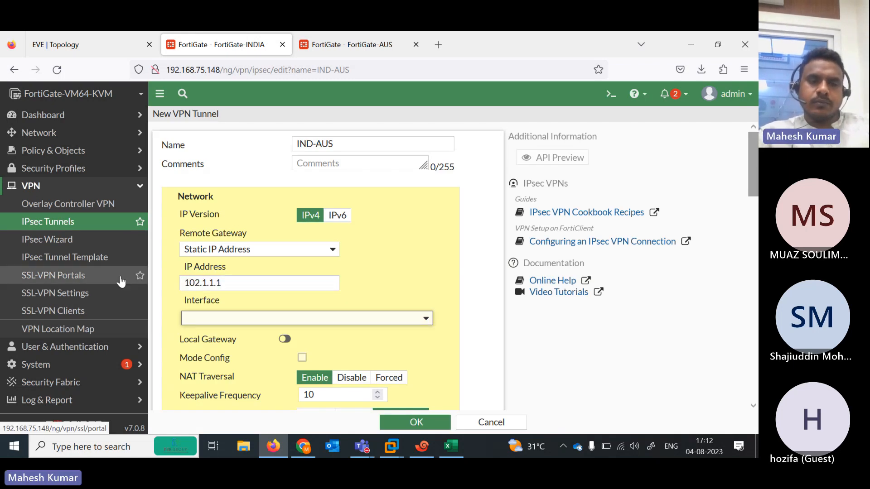
pyautogui.click(100, 40)
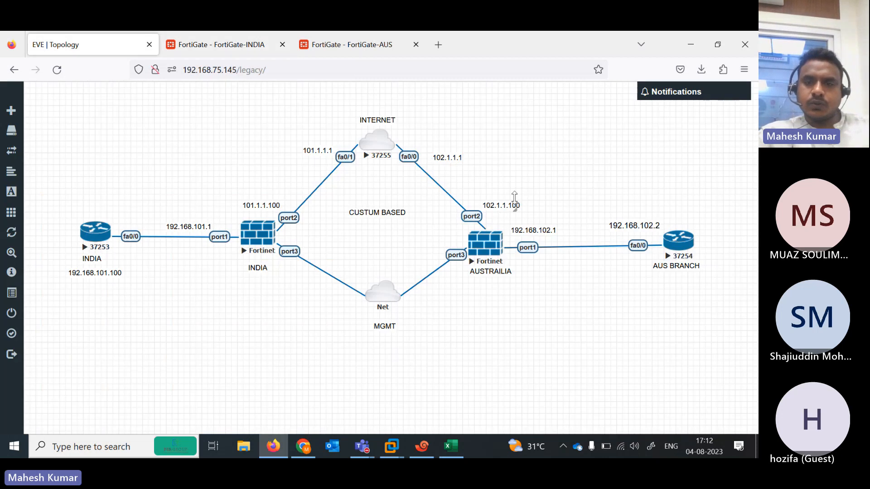
pyautogui.click(247, 42)
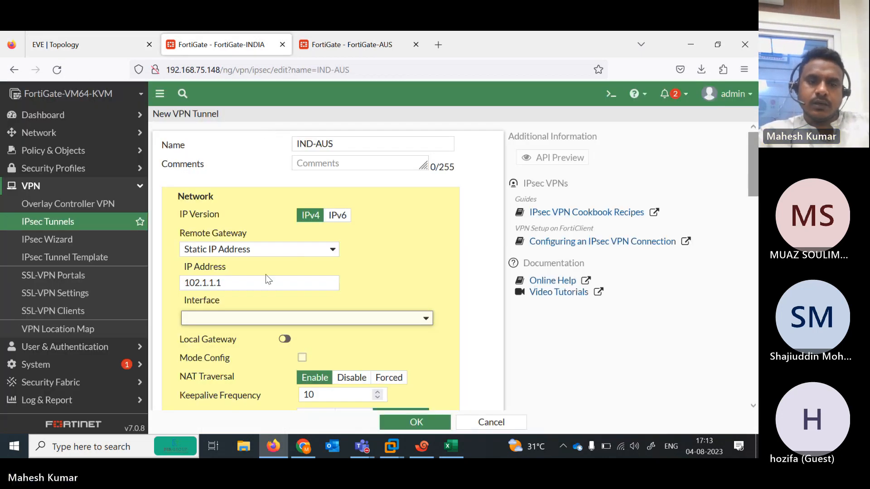
pyautogui.click(244, 286)
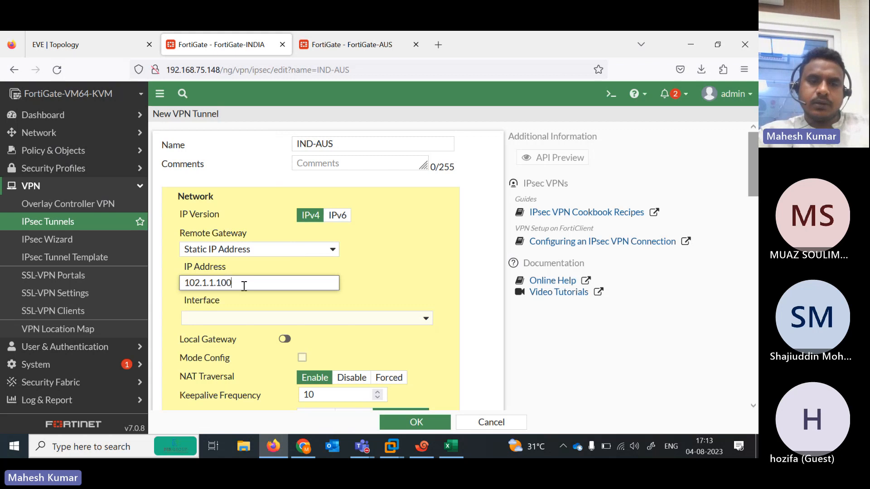
pyautogui.click(95, 45)
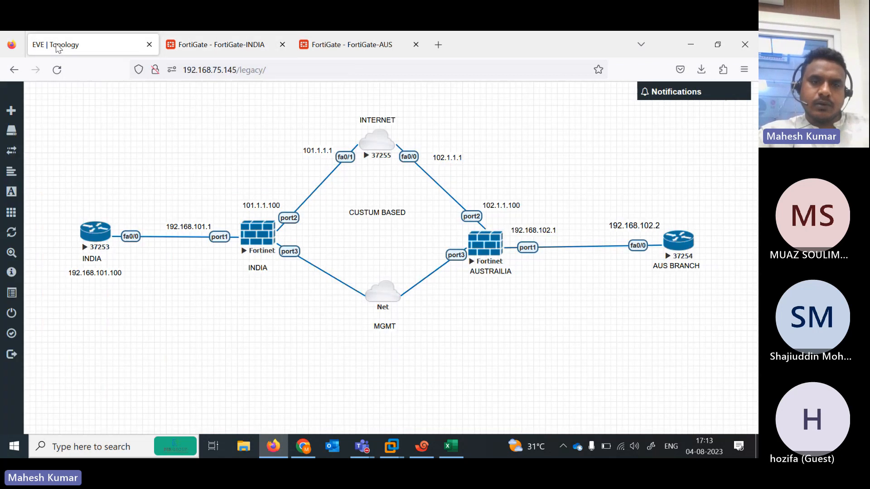
pyautogui.click(230, 50)
pyautogui.click(361, 321)
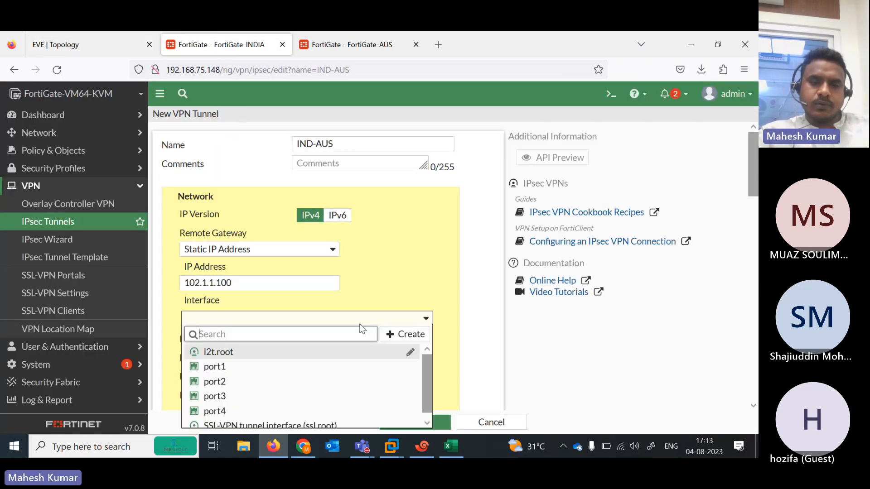
pyautogui.click(237, 382)
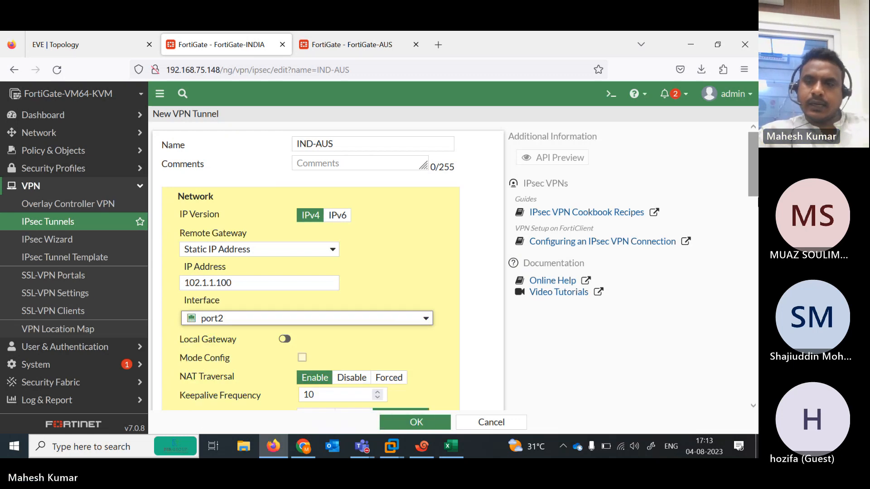
# Enter the IND-AUS tunnel's pre-shared key
pyautogui.scroll(-5, 260, 294)
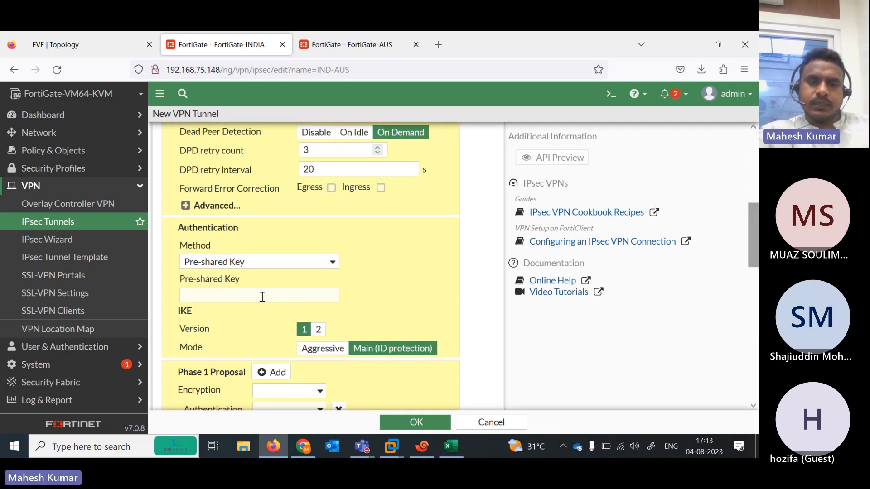
pyautogui.click(262, 297)
pyautogui.write('123')
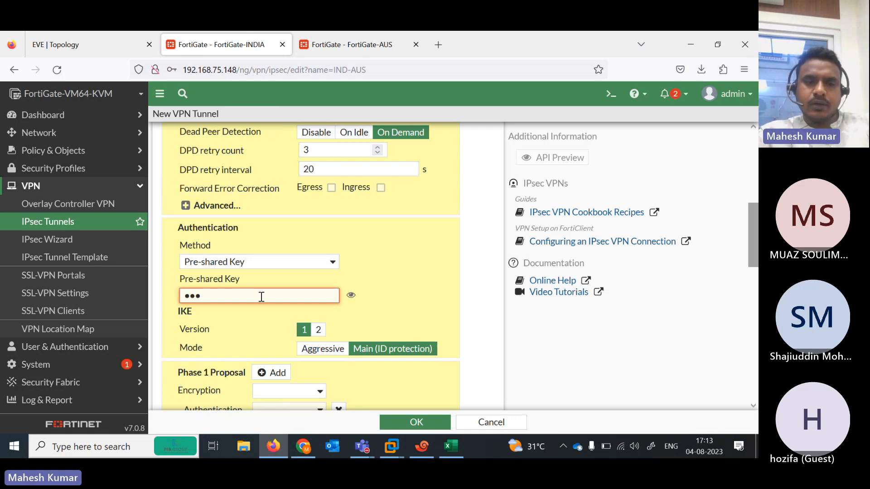
pyautogui.press('BackSpace')
pyautogui.press('BackSpace')
pyautogui.press('BackSpace')
pyautogui.write('12345')
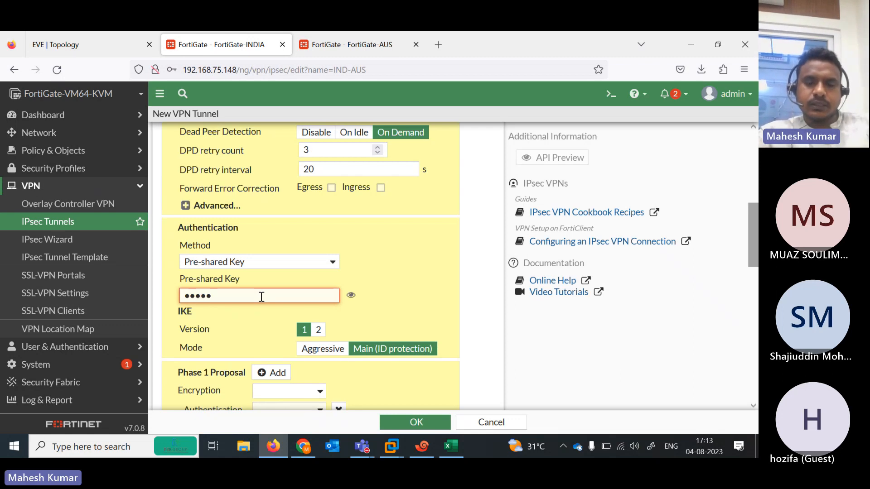
pyautogui.write('678')
pyautogui.press('Tab')
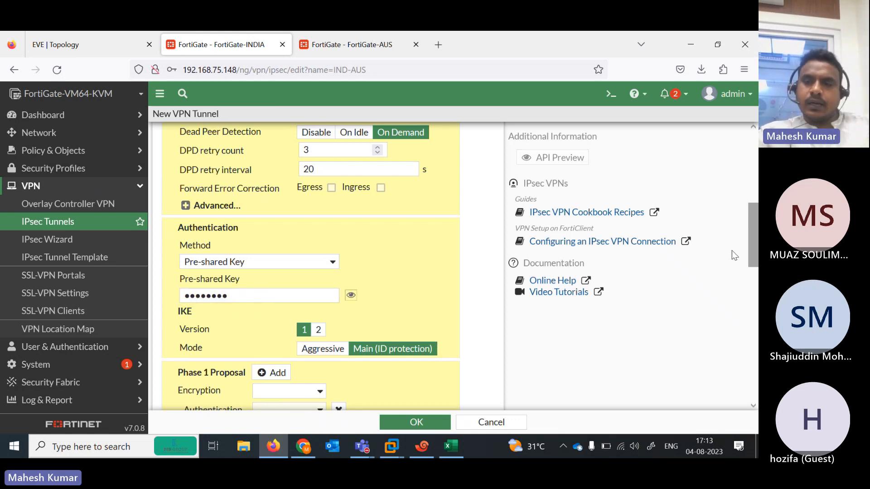
pyautogui.scroll(-2, 348, 222)
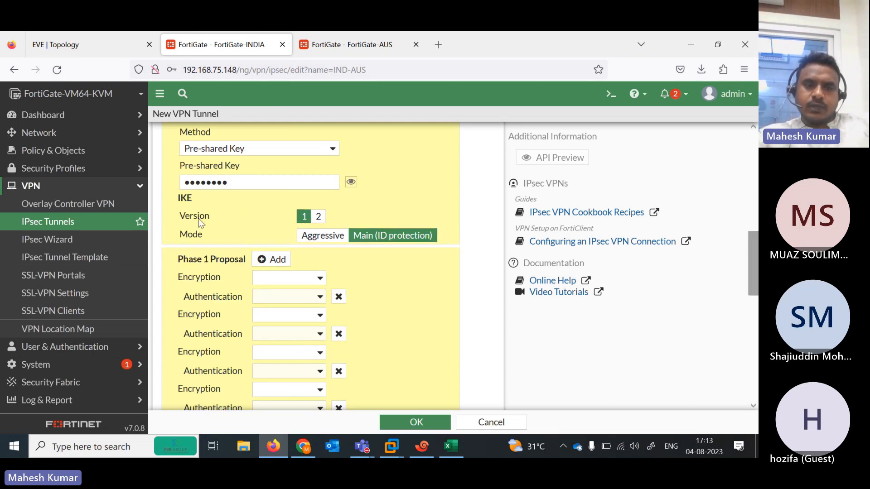
# Switch to IKE version 2 and keep a single DES/SHA512 Phase 1 proposal
pyautogui.click(327, 223)
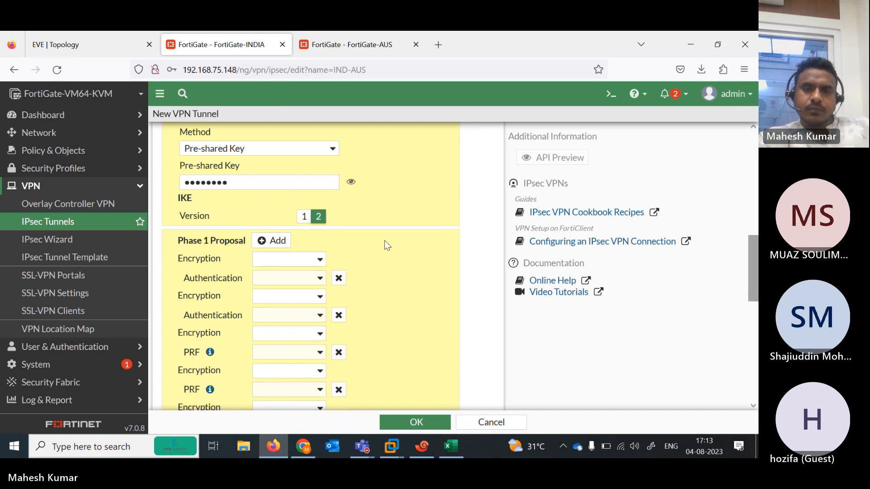
pyautogui.click(316, 264)
pyautogui.click(279, 290)
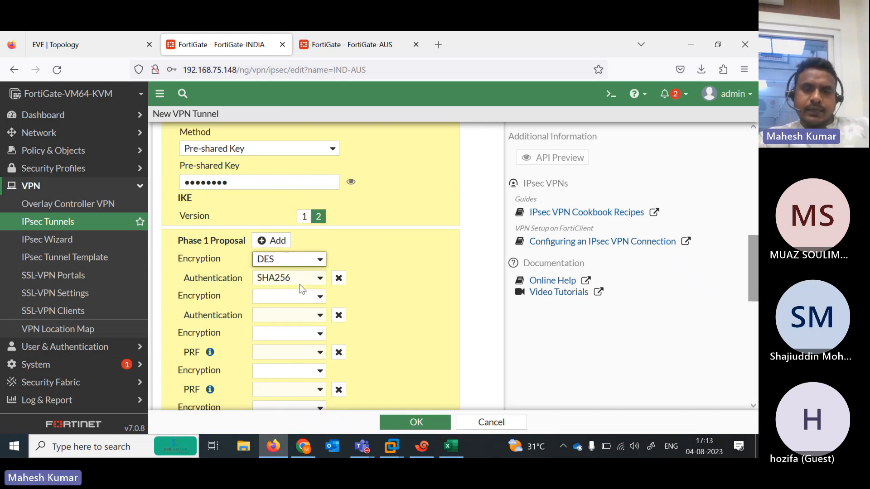
pyautogui.click(314, 280)
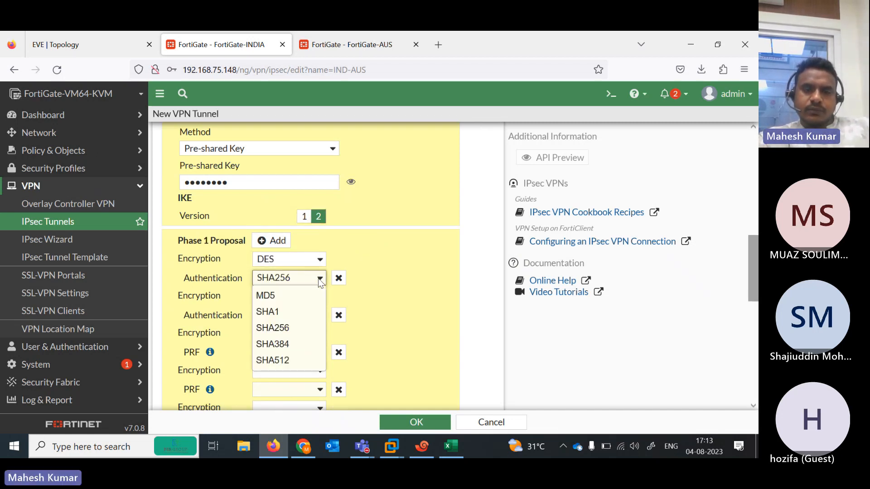
pyautogui.click(310, 359)
pyautogui.click(338, 316)
pyautogui.click(339, 316)
pyautogui.click(338, 316)
pyautogui.click(338, 316)
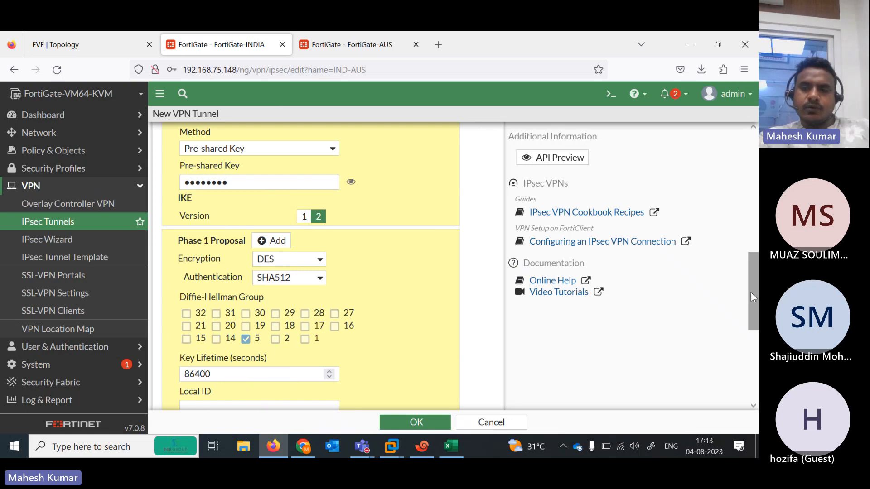
pyautogui.moveTo(751, 292); pyautogui.dragTo(753, 380)
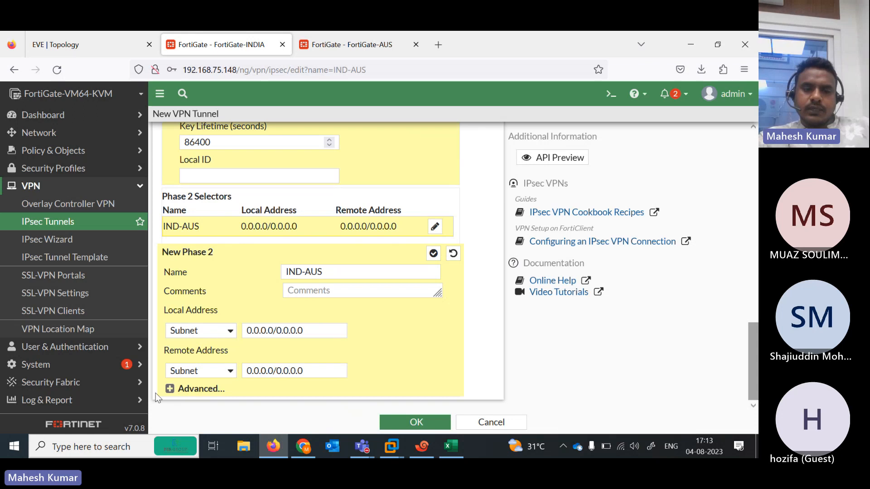
pyautogui.click(170, 389)
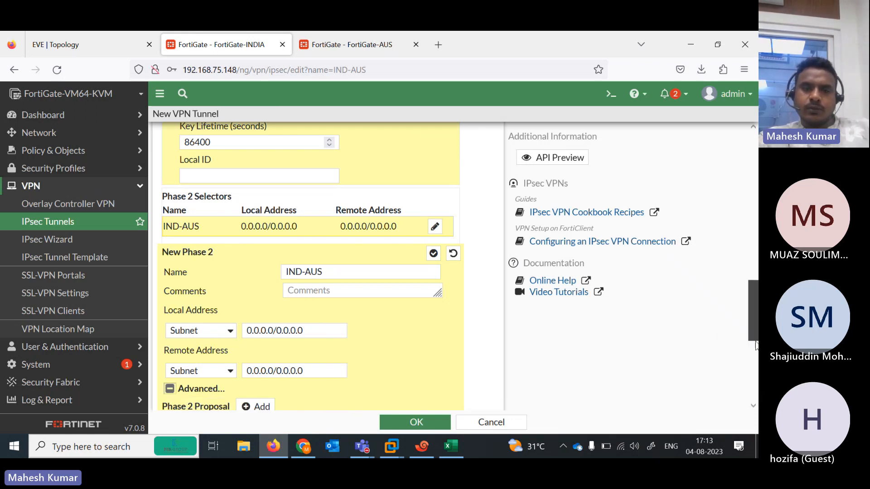
pyautogui.scroll(5, 215, 135)
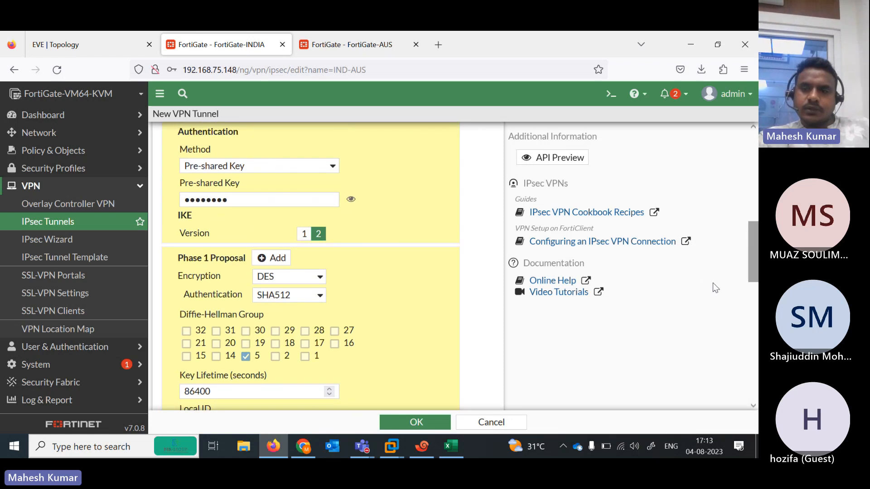
pyautogui.scroll(3, 498, 254)
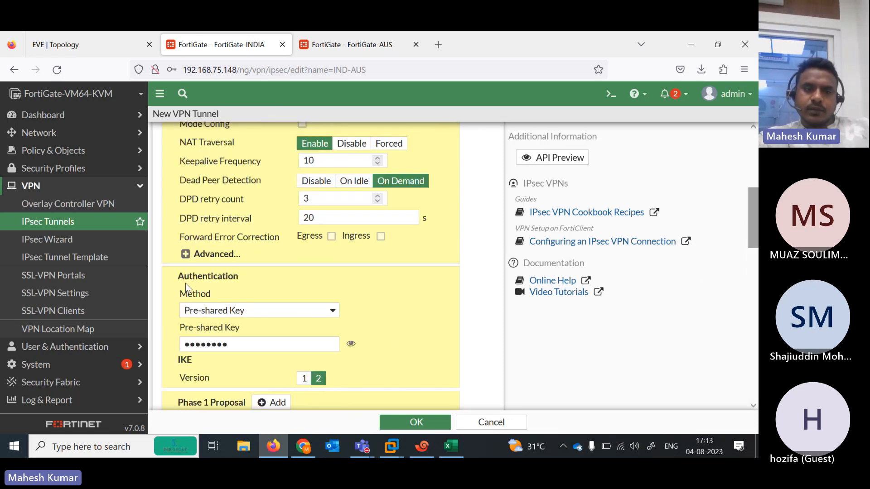
# Add a new Phase 2 encryption/authentication proposal to the IND-AUS tunnel
pyautogui.moveTo(753, 235); pyautogui.dragTo(753, 389)
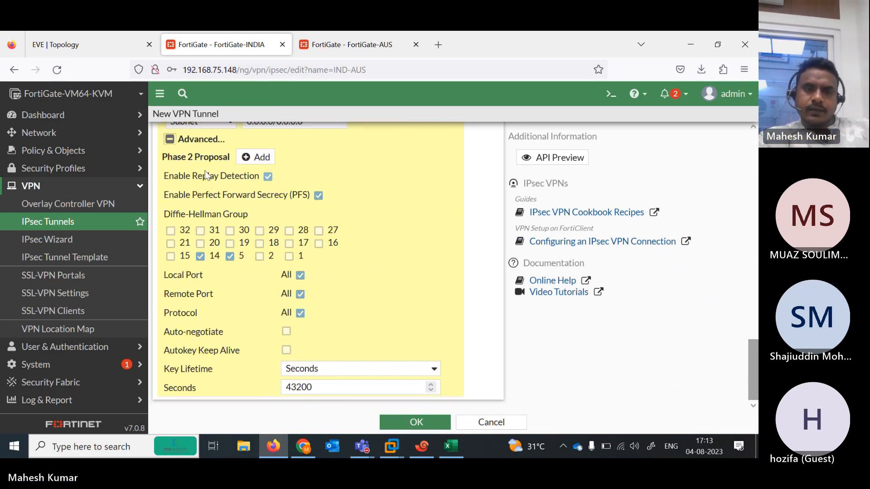
pyautogui.click(263, 162)
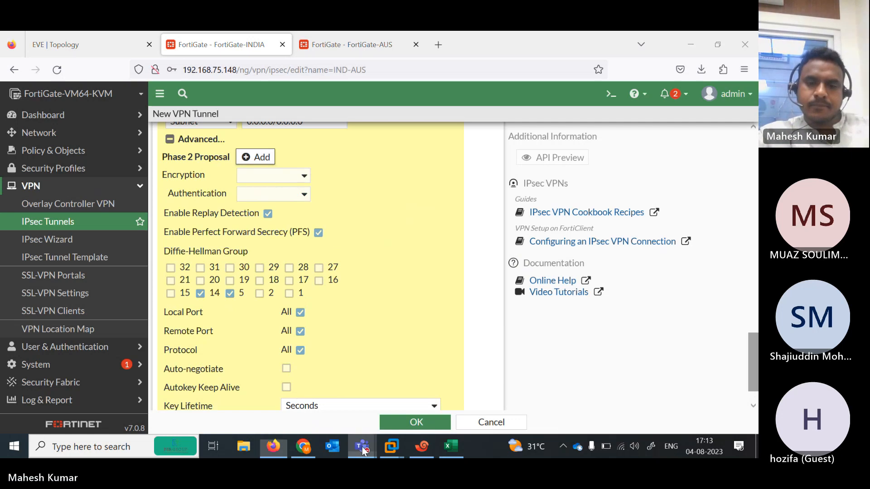
pyautogui.moveTo(362, 446)
pyautogui.click(371, 405)
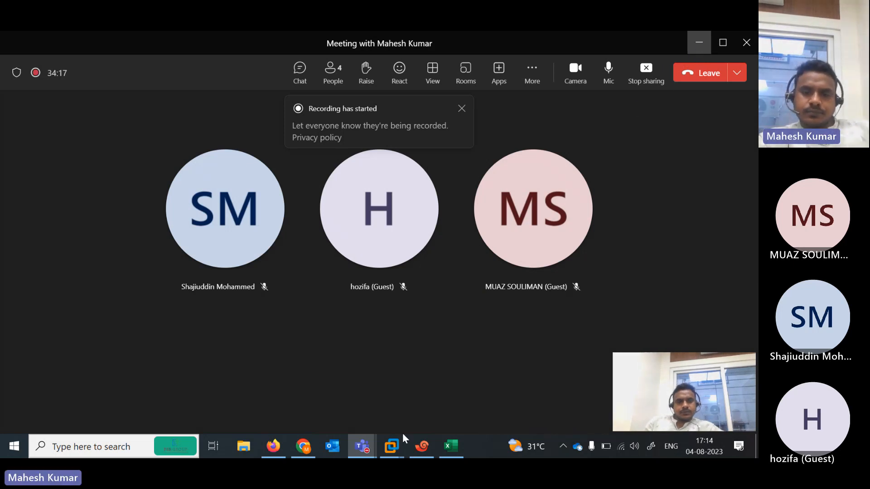
pyautogui.click(273, 446)
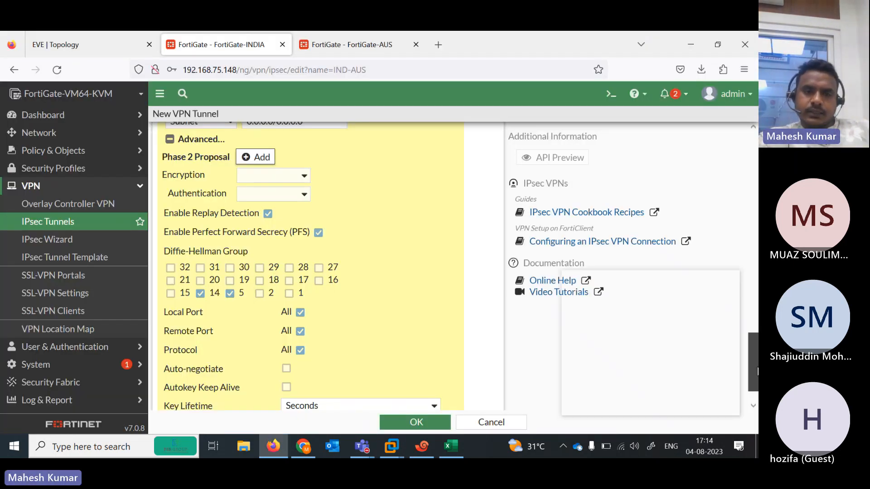
pyautogui.scroll(-1, 732, 303)
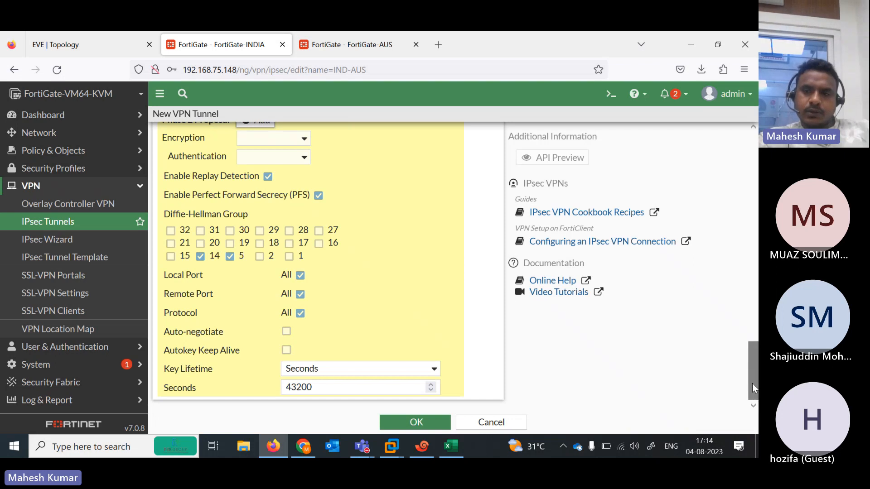
pyautogui.scroll(2, 752, 384)
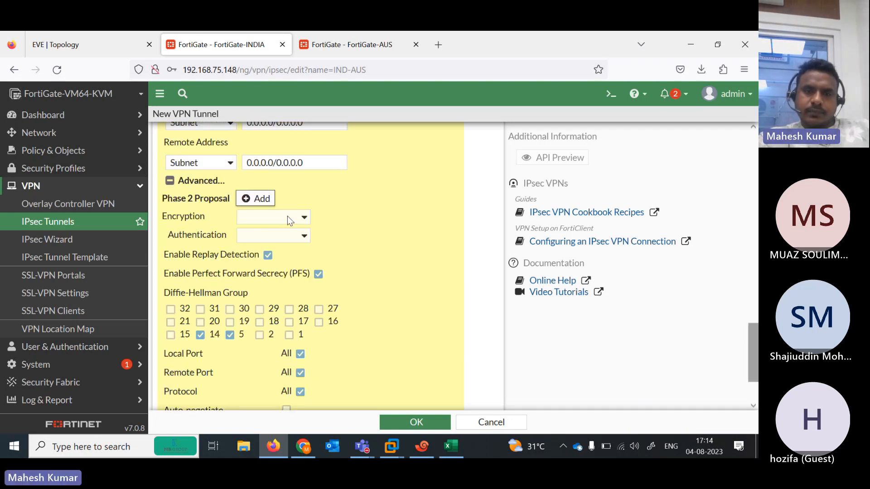
# Set Phase 2 to DES/SHA512 with only DH group 5, then save the tunnel
pyautogui.click(304, 218)
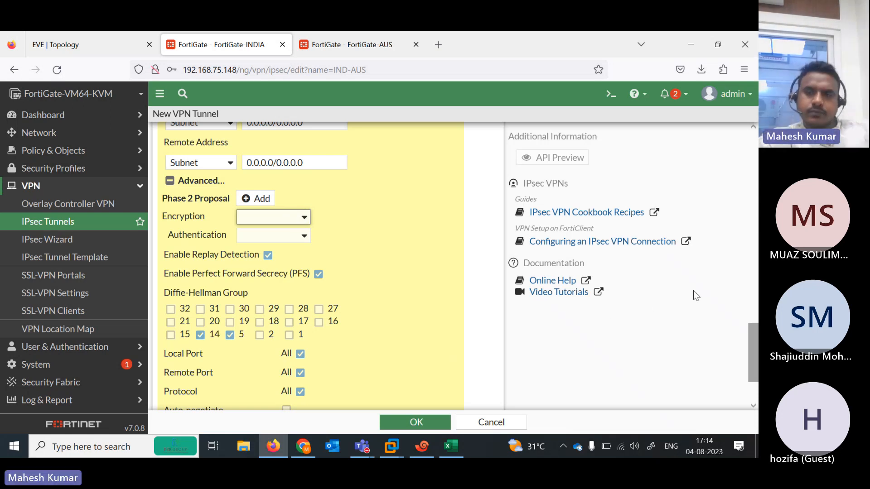
pyautogui.click(704, 284)
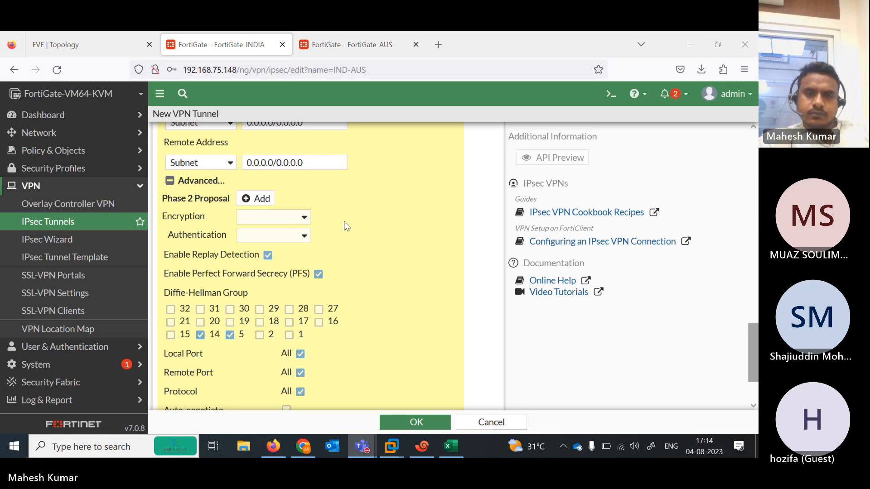
pyautogui.click(302, 221)
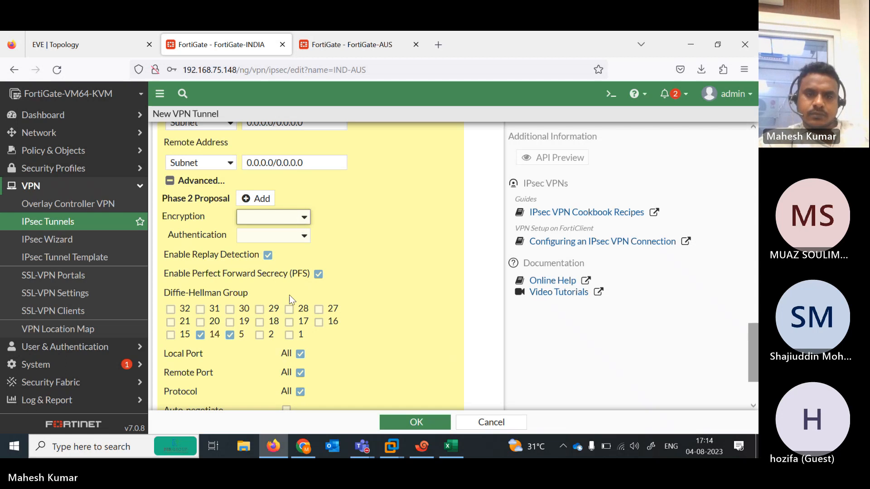
pyautogui.click(302, 221)
pyautogui.click(274, 267)
pyautogui.click(299, 236)
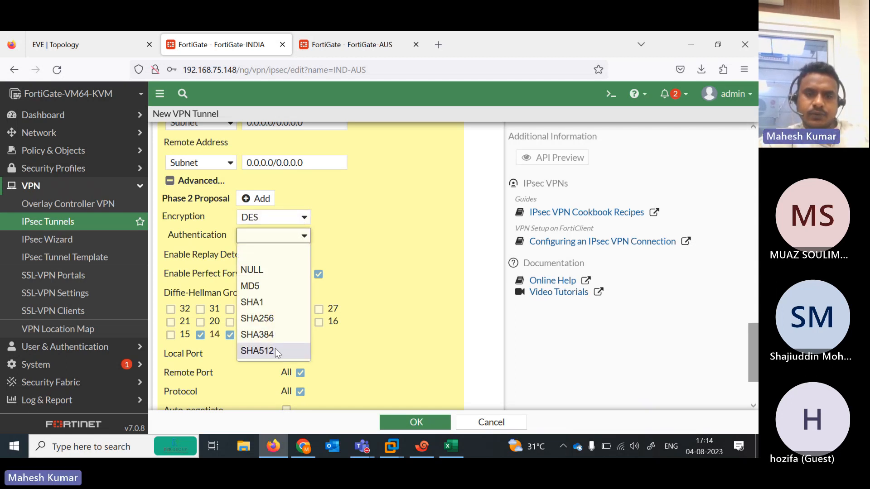
pyautogui.click(275, 351)
pyautogui.click(200, 335)
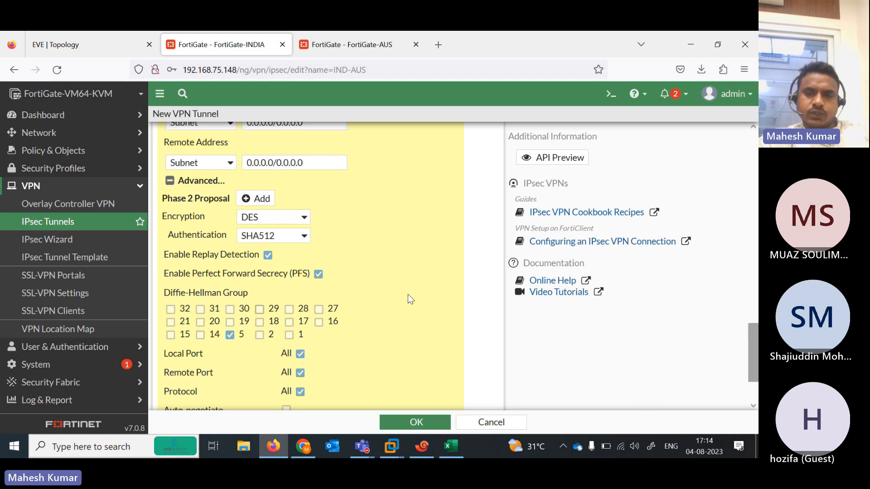
pyautogui.moveTo(753, 352); pyautogui.dragTo(750, 406)
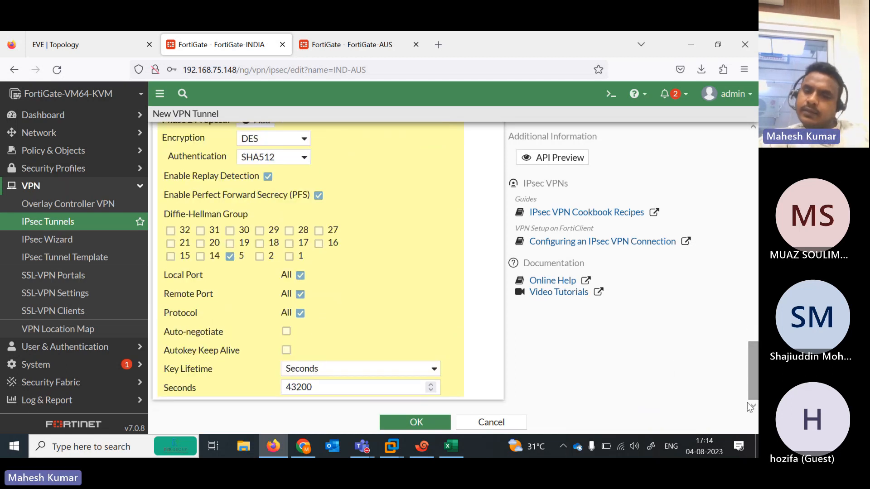
pyautogui.click(416, 422)
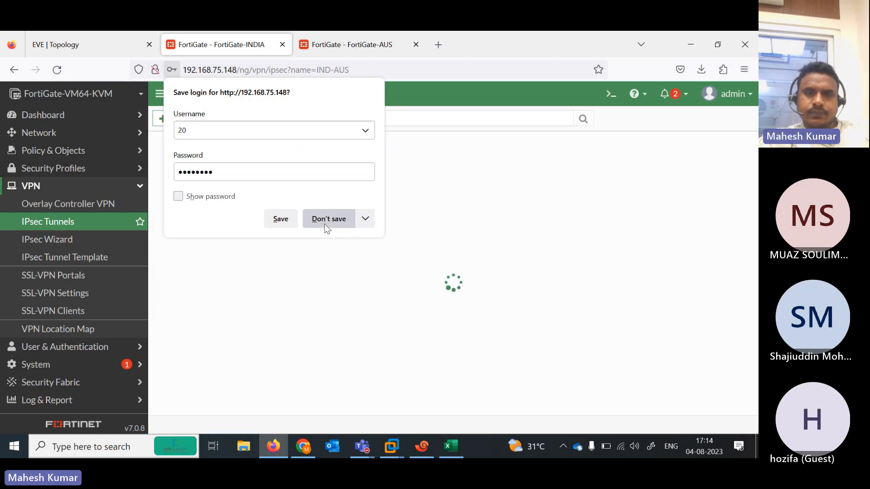
pyautogui.click(325, 222)
# On AUS, start a custom IPsec tunnel named AUS-IND through the wizard
pyautogui.click(334, 49)
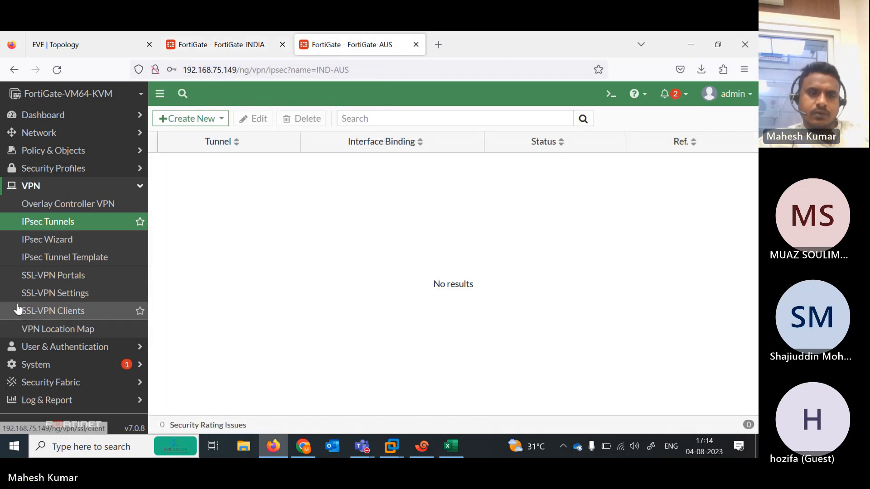
pyautogui.click(53, 246)
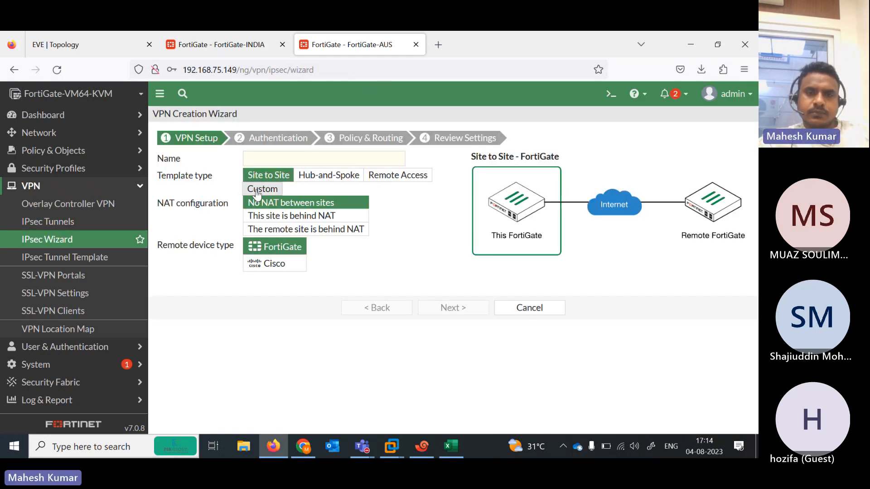
pyautogui.click(253, 190)
pyautogui.click(286, 160)
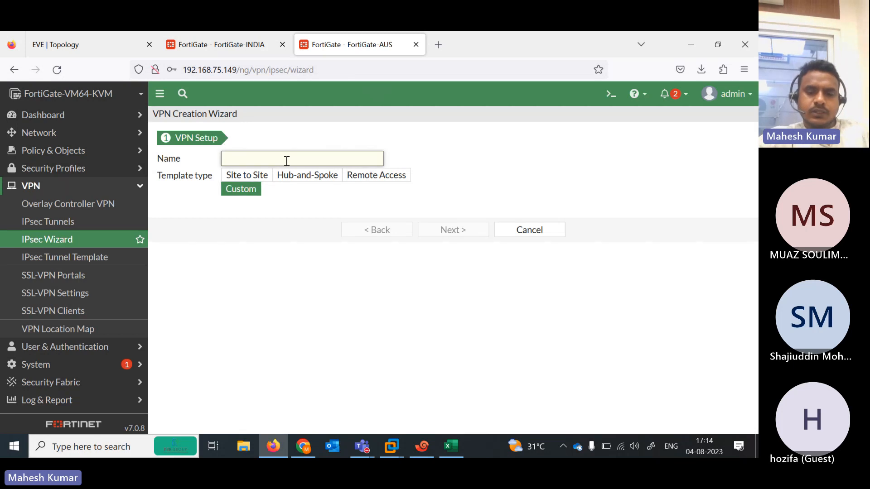
pyautogui.write('AUS-IND')
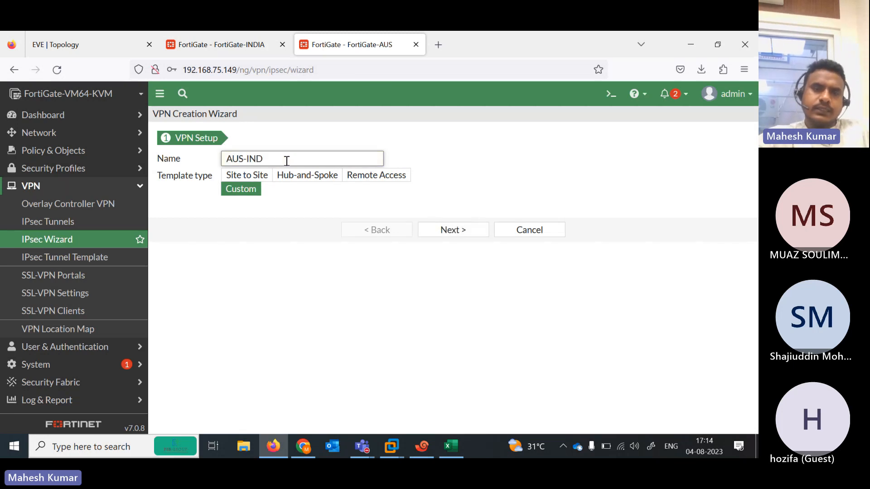
pyautogui.click(451, 232)
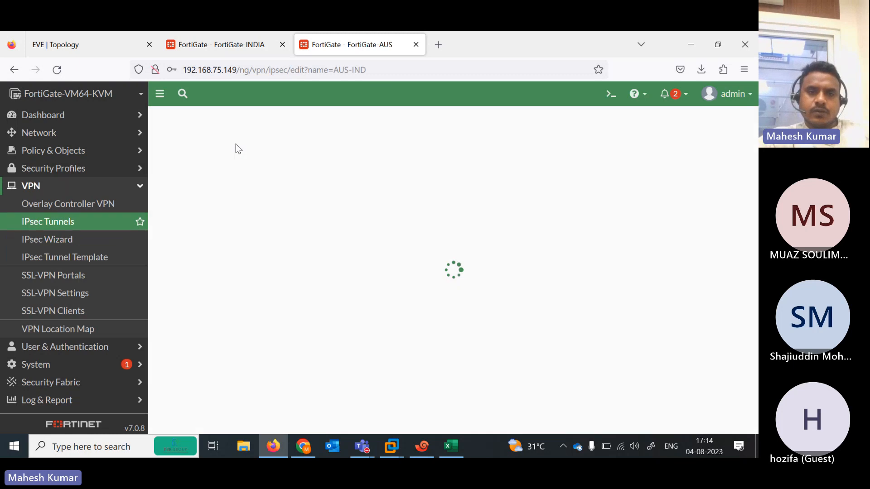
# Set the AUS-IND remote gateway to 101.1.1.100 on interface port2
pyautogui.click(84, 48)
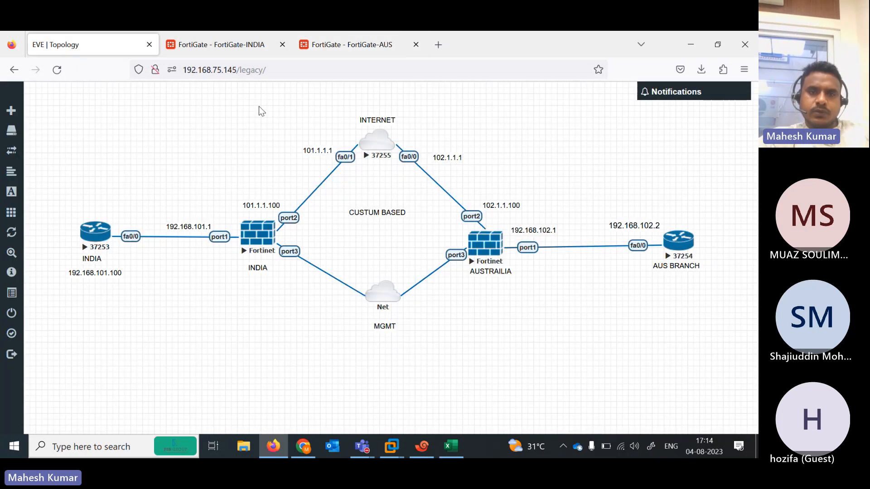
pyautogui.click(337, 48)
pyautogui.click(251, 281)
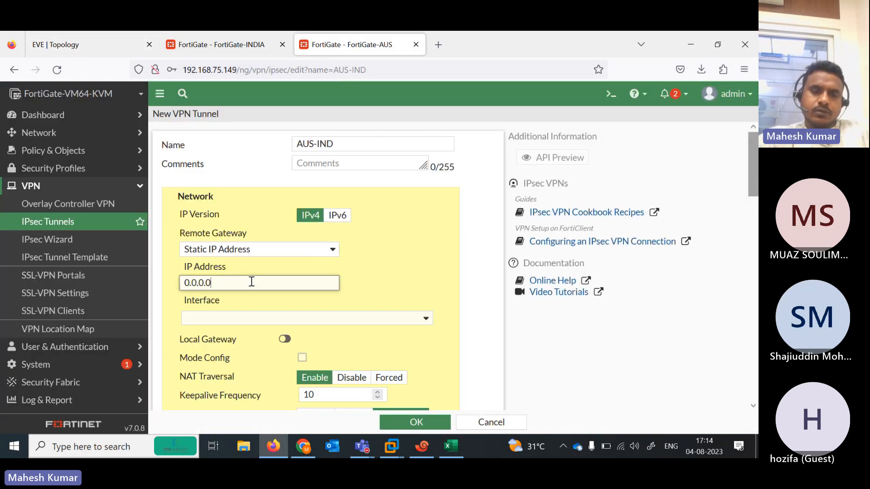
pyautogui.hotkey('ctrl', 'a')
pyautogui.write('101.1.1.100')
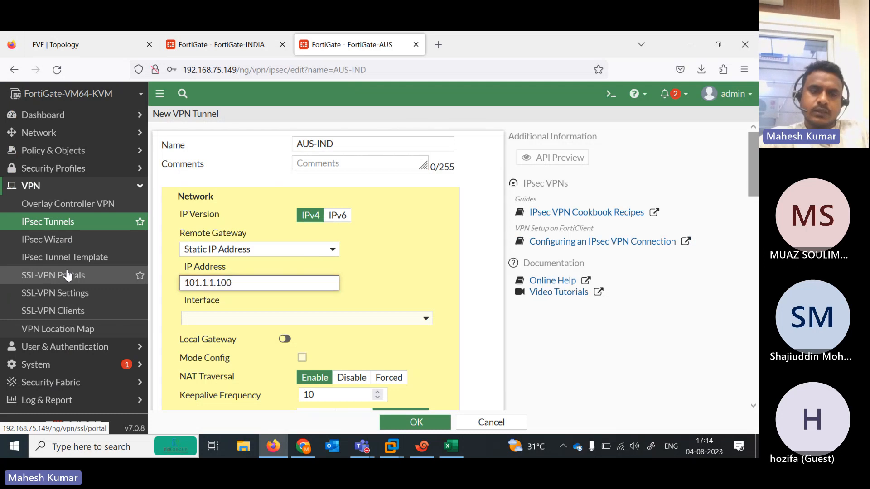
pyautogui.click(356, 319)
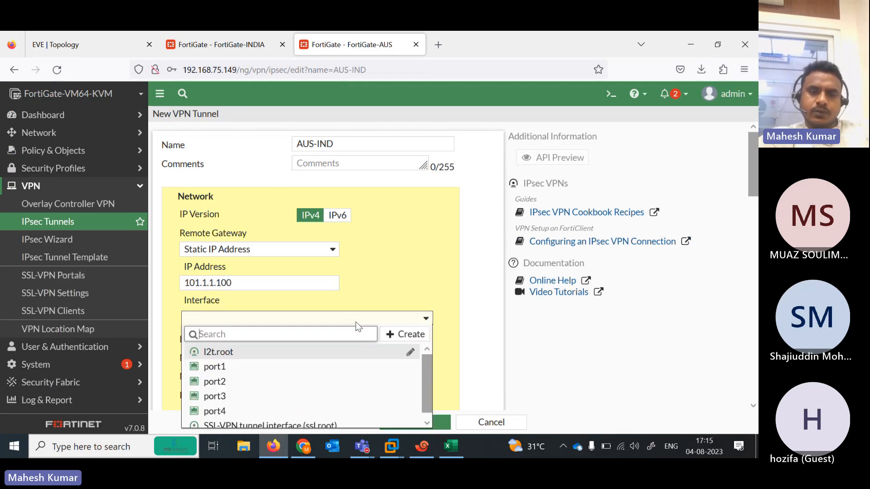
pyautogui.click(215, 381)
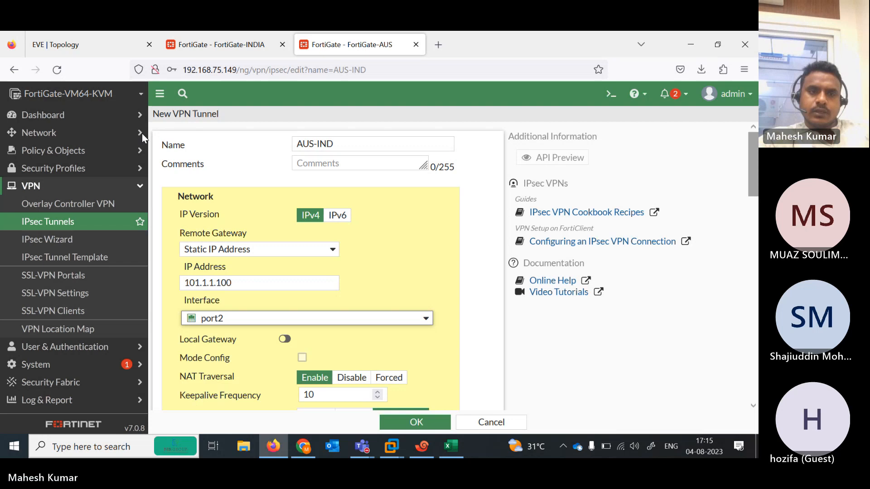
pyautogui.click(113, 40)
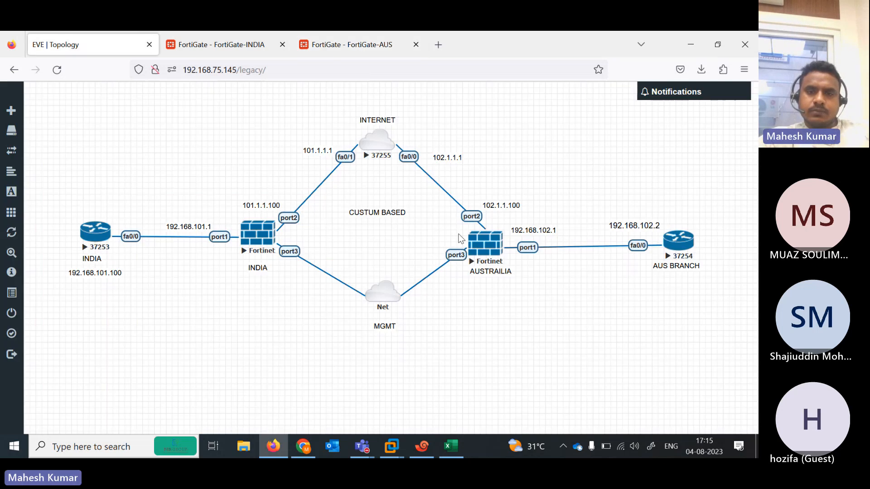
# Back on the AUS-IND tunnel form, enter the pre-shared key and select IKE version 2
pyautogui.click(328, 50)
pyautogui.scroll(-3, 757, 237)
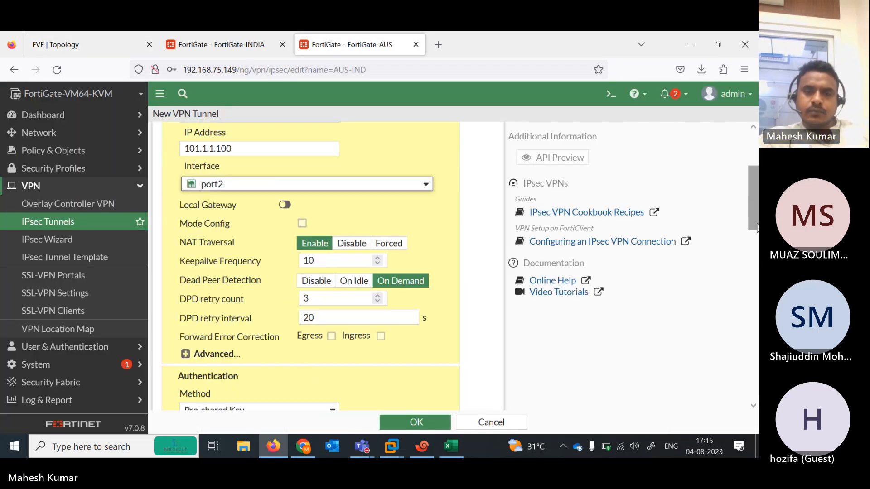
pyautogui.scroll(-2, 757, 237)
pyautogui.scroll(-1, 757, 237)
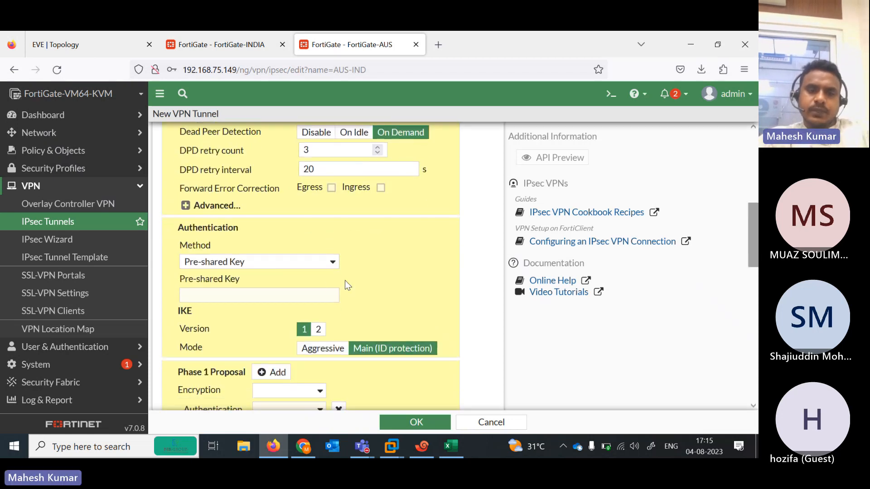
pyautogui.click(314, 293)
pyautogui.write('f')
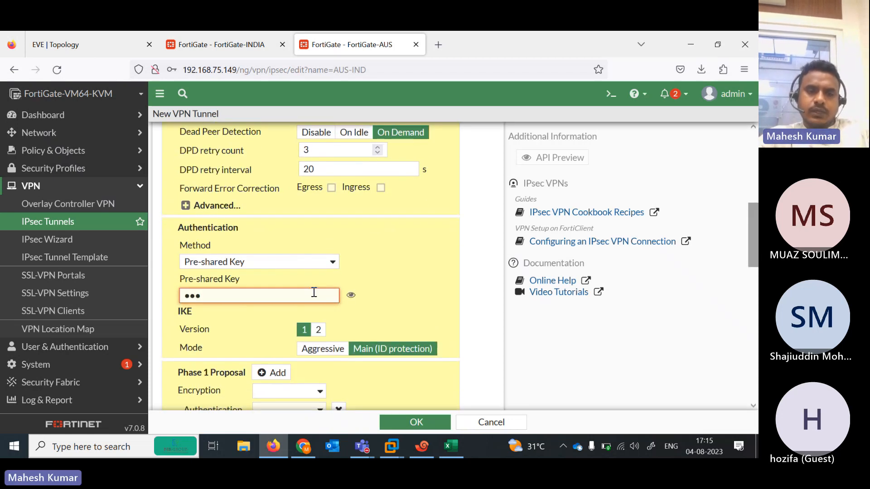
pyautogui.write('ortinet')
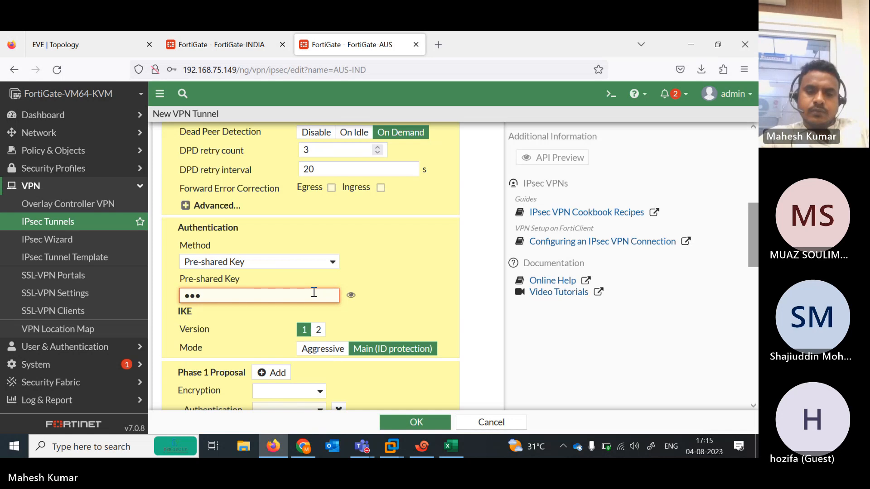
pyautogui.click(319, 330)
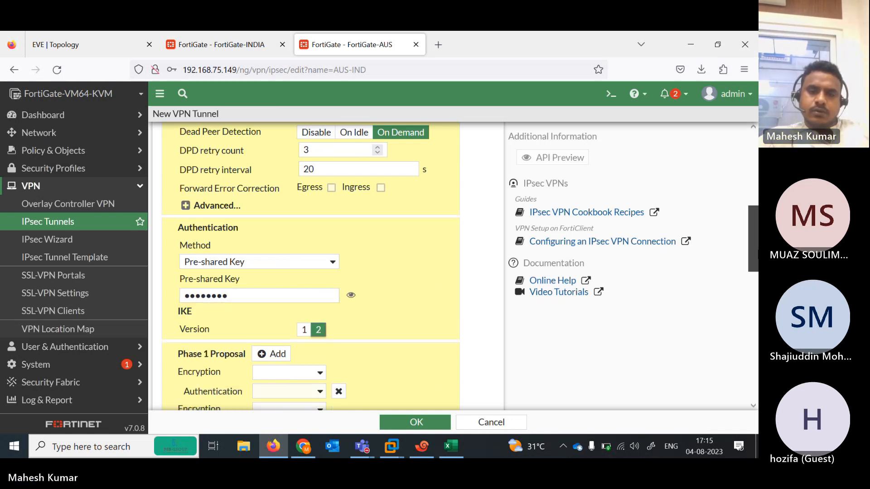
# Set the phase 1 proposal to DES/SHA512, removing the extra rows and keeping DH group 5
pyautogui.scroll(-3, 322, 203)
pyautogui.click(317, 213)
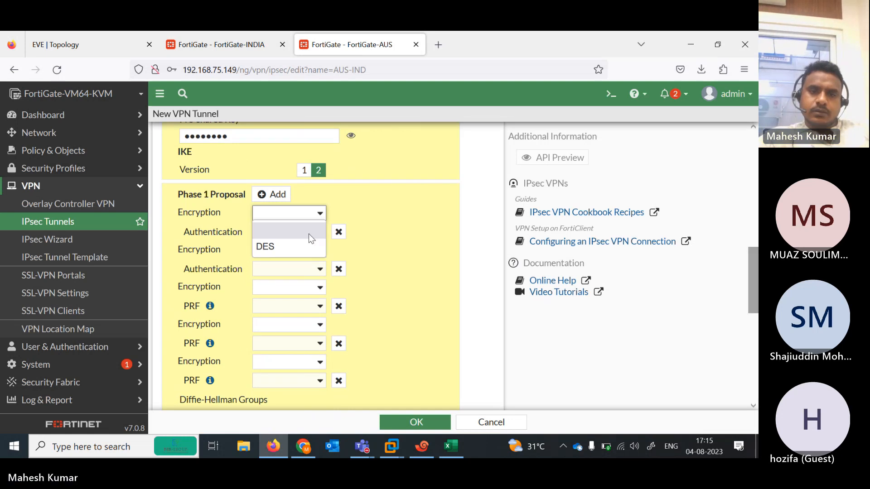
pyautogui.click(303, 246)
pyautogui.click(304, 231)
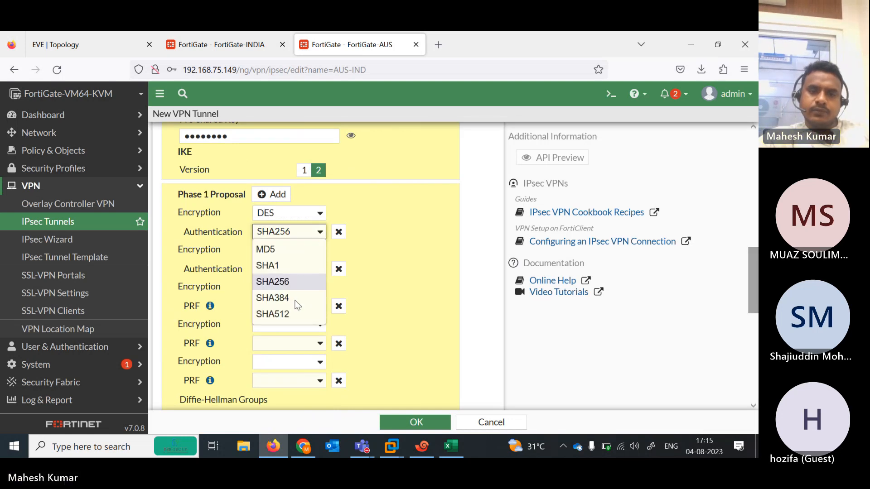
pyautogui.click(295, 313)
pyautogui.click(339, 269)
pyautogui.click(339, 269)
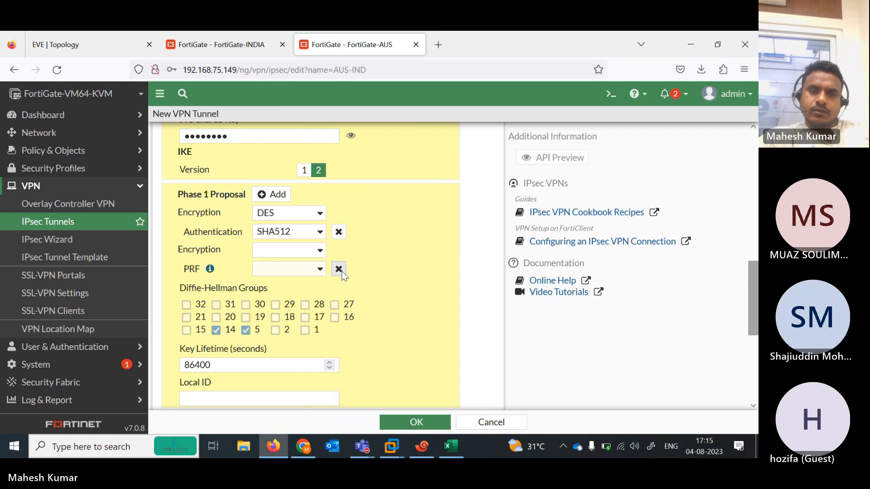
pyautogui.click(338, 268)
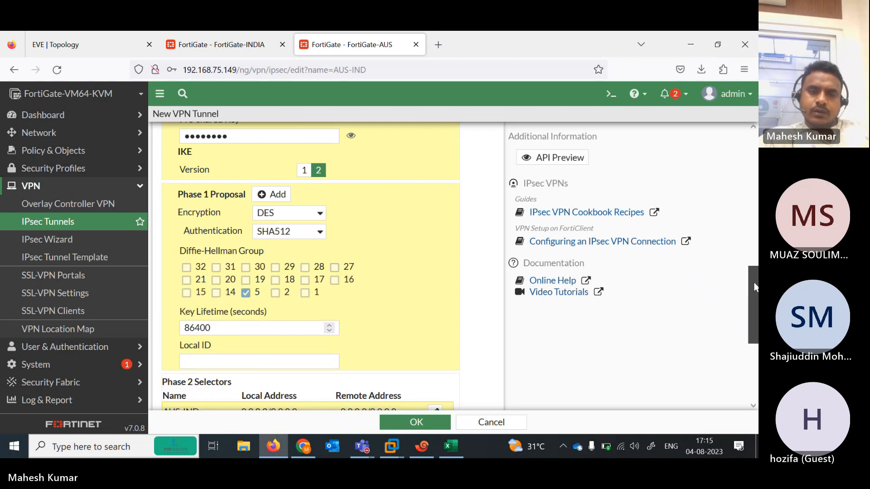
pyautogui.scroll(-3, 756, 271)
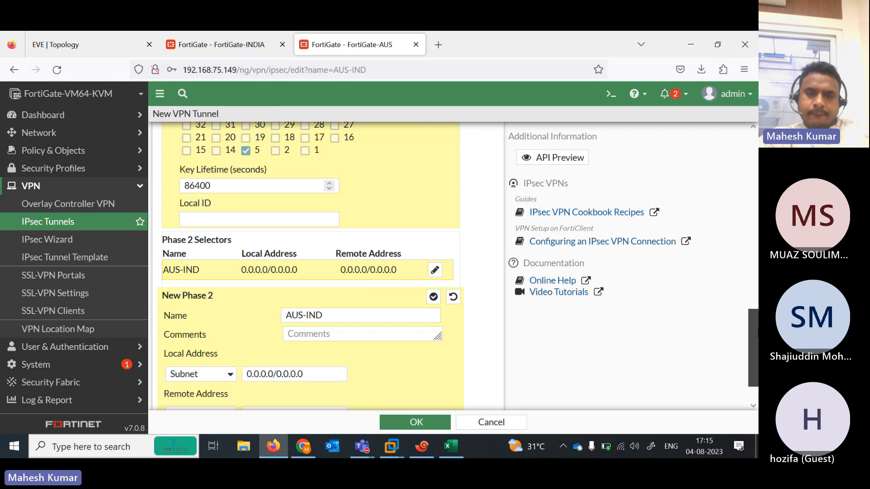
# Under the advanced phase 2 settings, add a DES encryption and SHA512 authentication proposal
pyautogui.scroll(-1, 754, 348)
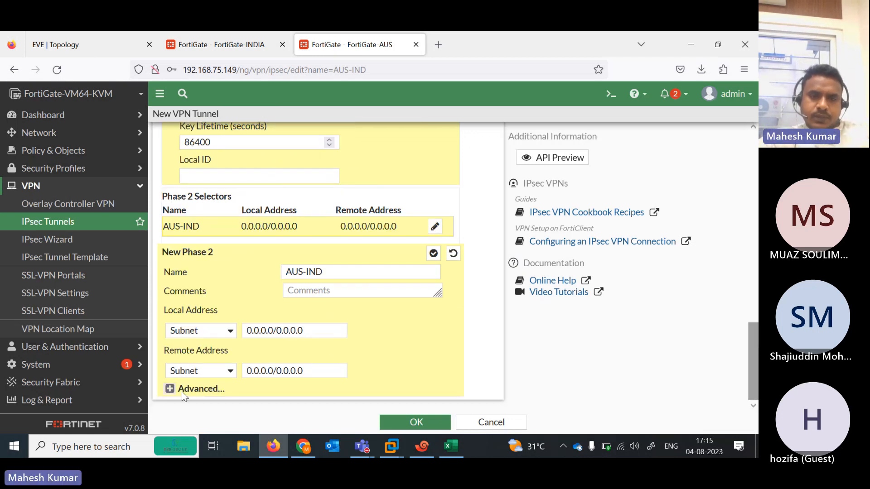
pyautogui.click(170, 388)
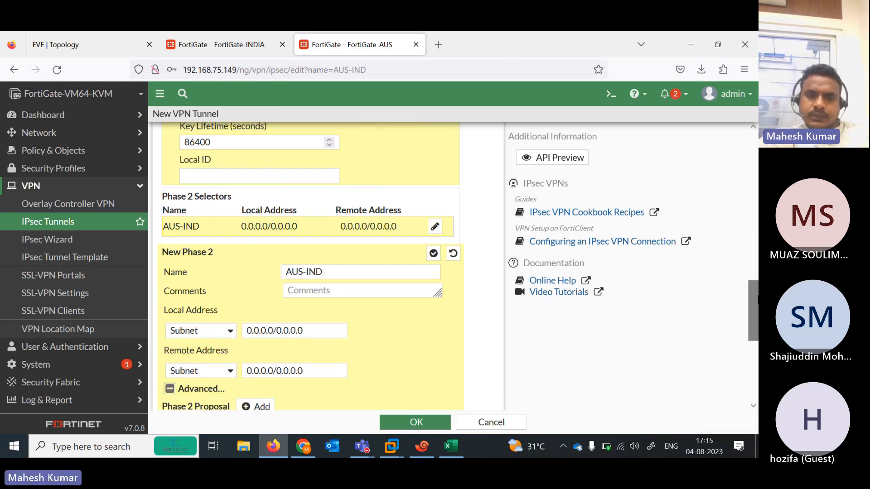
pyautogui.scroll(-1, 753, 313)
pyautogui.scroll(-4, 230, 271)
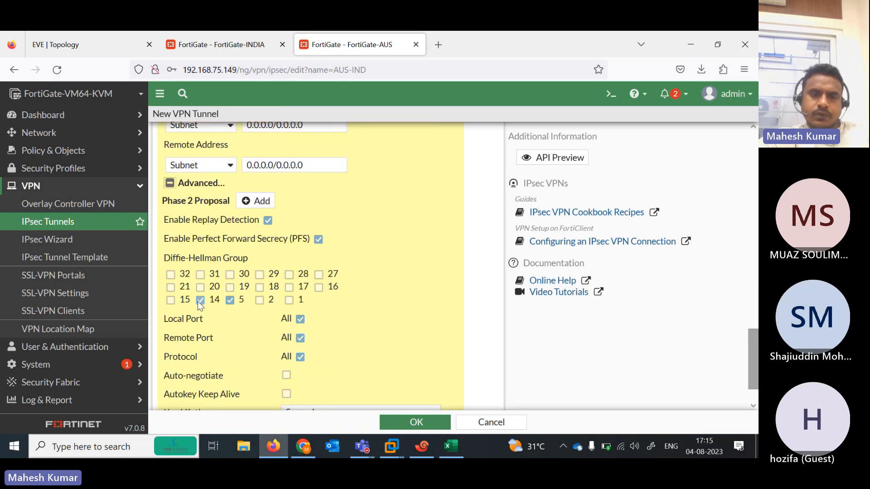
pyautogui.click(256, 201)
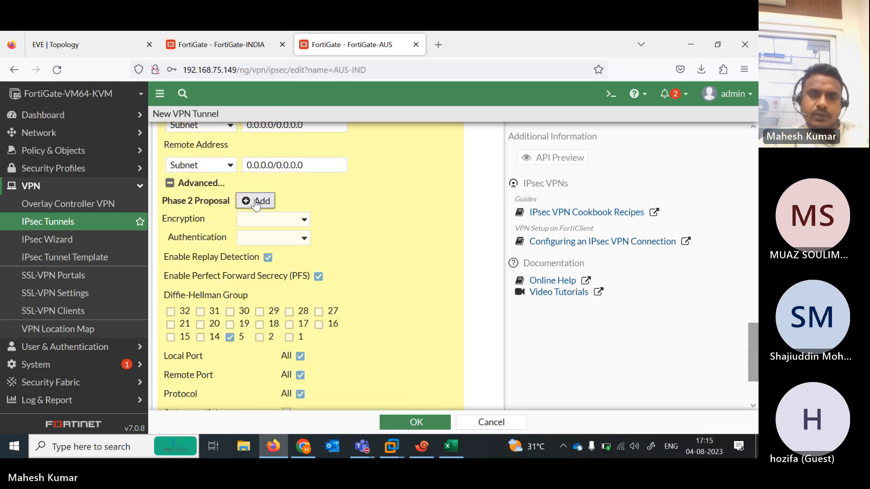
pyautogui.click(305, 219)
pyautogui.click(277, 269)
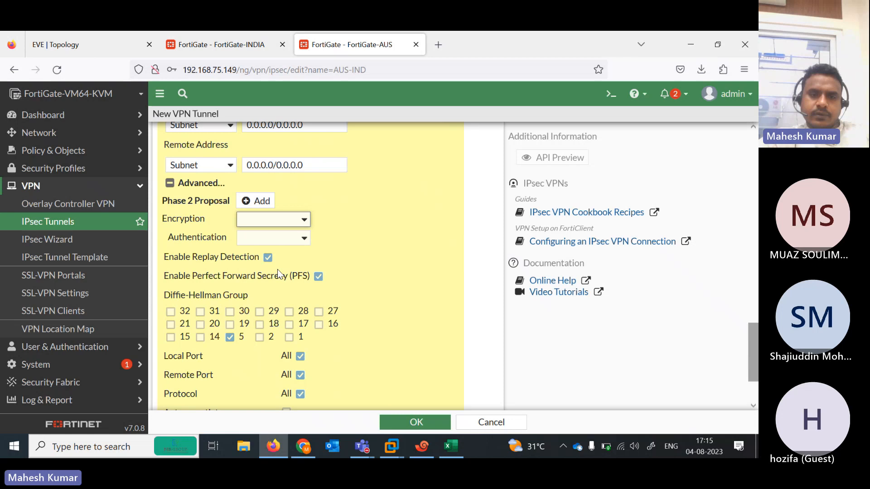
pyautogui.click(295, 240)
pyautogui.click(265, 358)
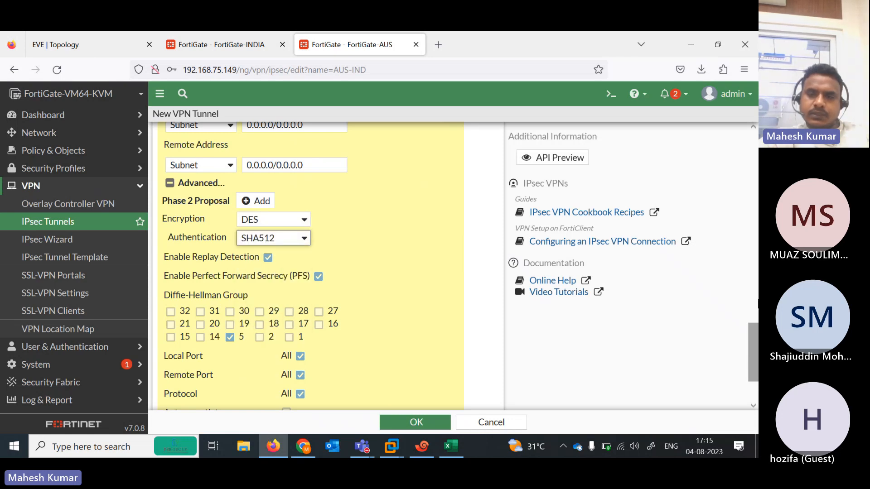
# Save the AUS-IND tunnel and decline Firefox's offer to store the login
pyautogui.scroll(-2, 409, 385)
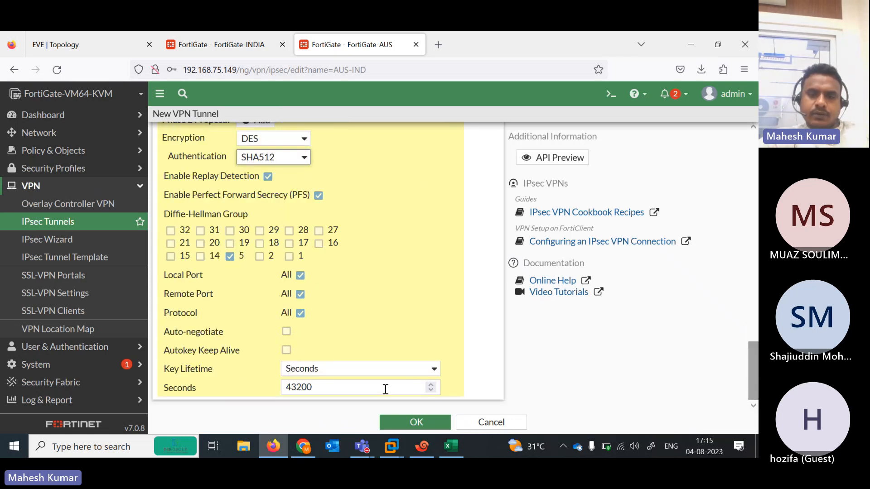
pyautogui.click(416, 425)
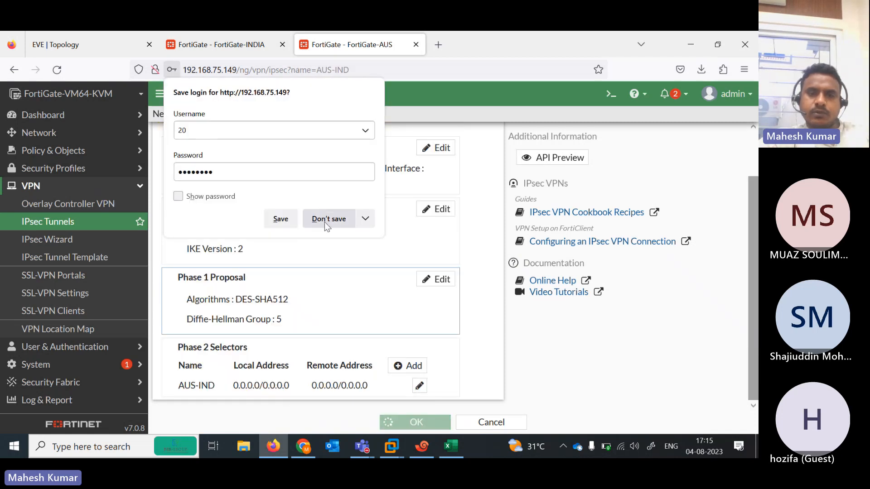
pyautogui.click(324, 221)
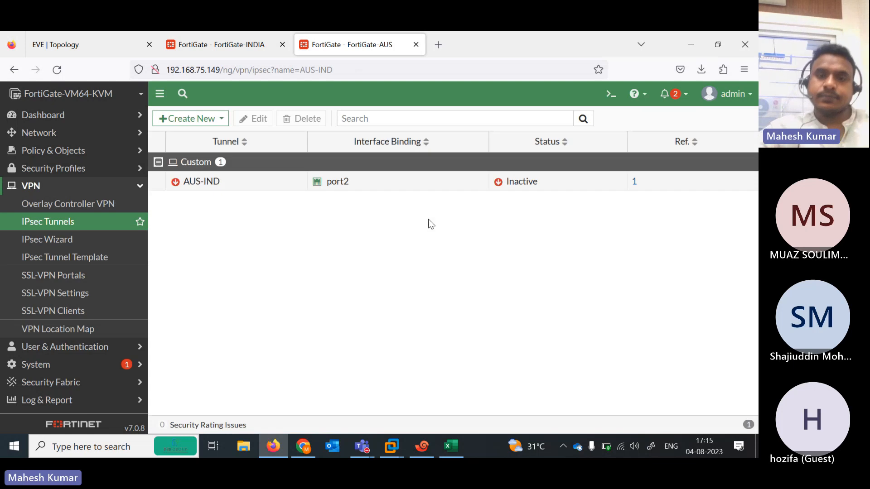
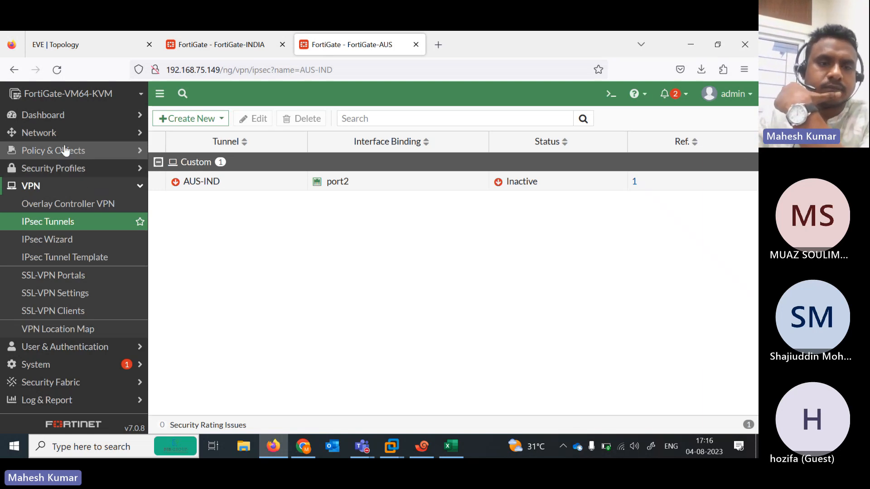
# On FortiGate-AUS, start a new static route with AUS-IND as the interface
pyautogui.click(92, 154)
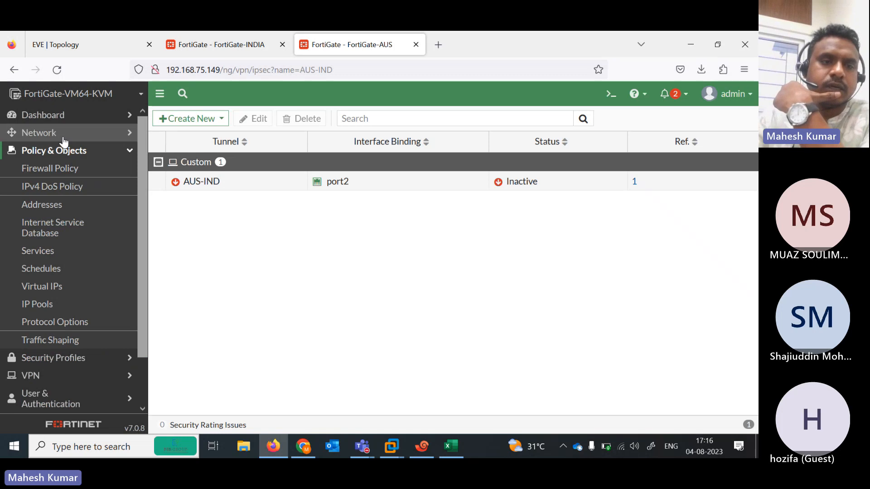
pyautogui.click(62, 134)
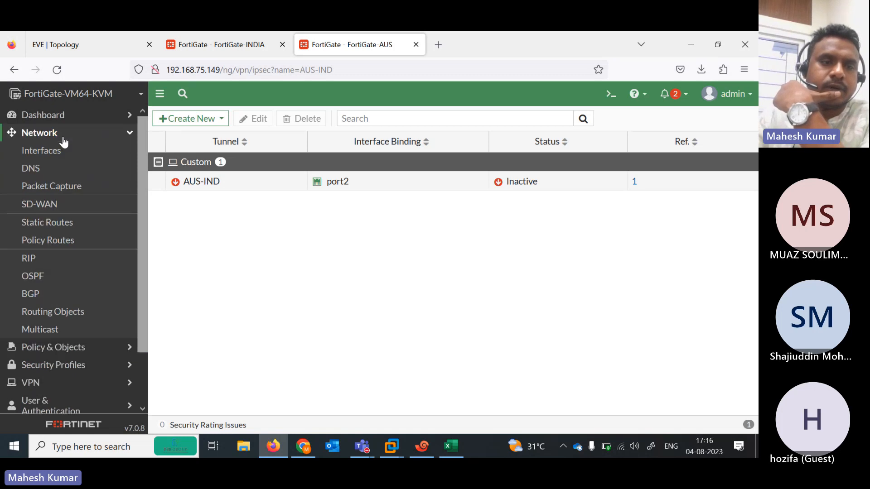
pyautogui.click(49, 223)
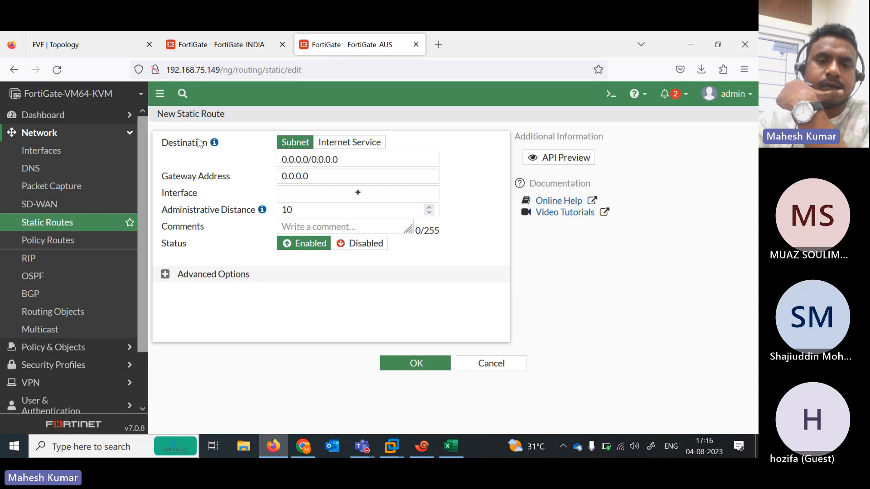
pyautogui.click(355, 193)
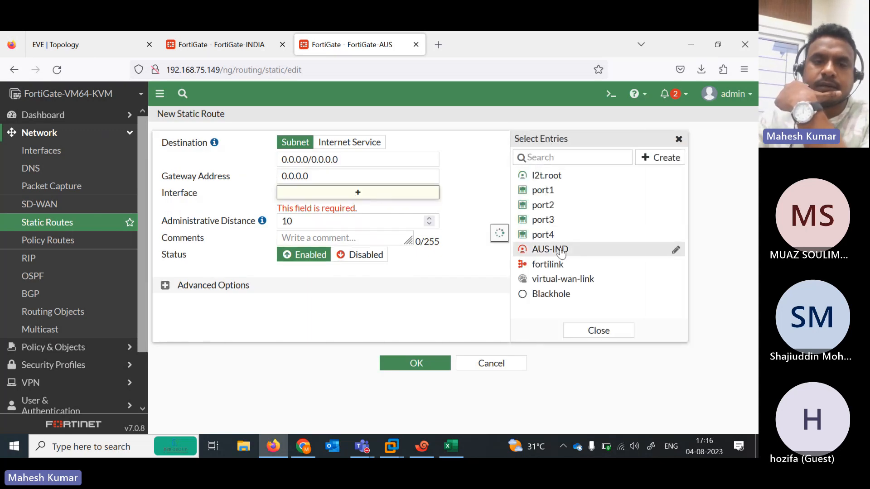
pyautogui.click(561, 251)
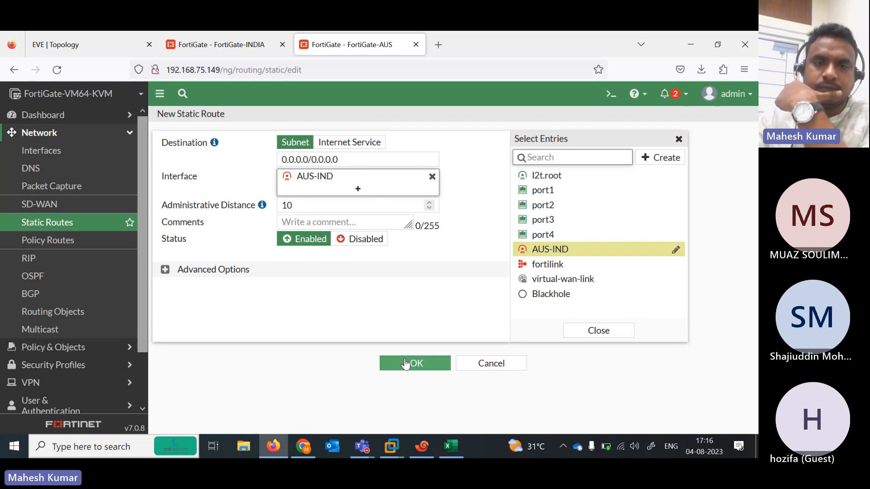
# Begin editing the destination, check the topology and INDIA firewall, then cancel the unfinished route
pyautogui.click(172, 137)
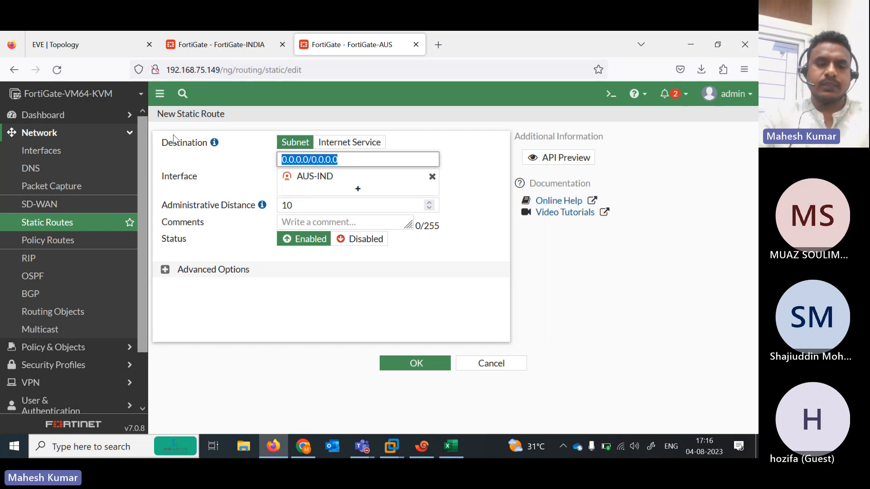
pyautogui.write('1')
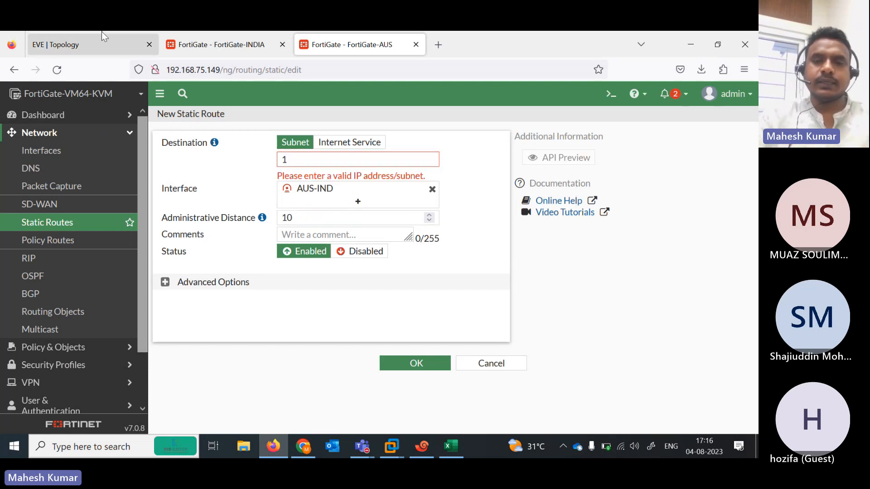
pyautogui.click(102, 33)
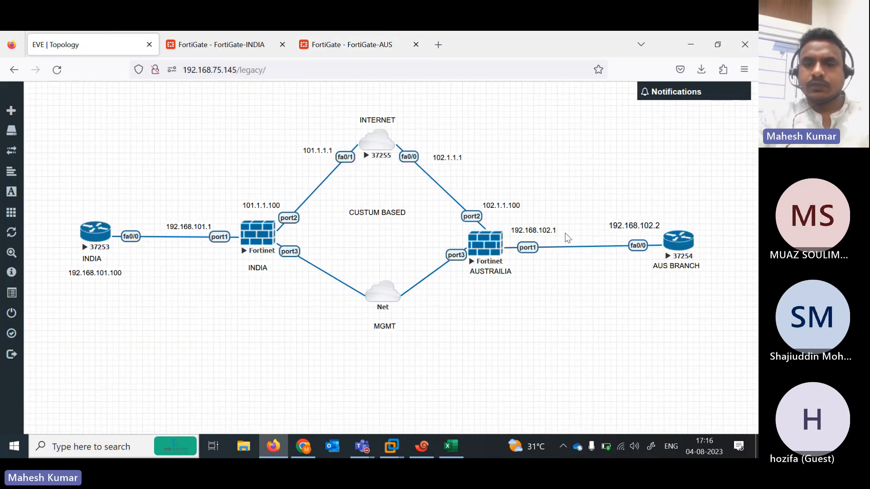
pyautogui.click(262, 48)
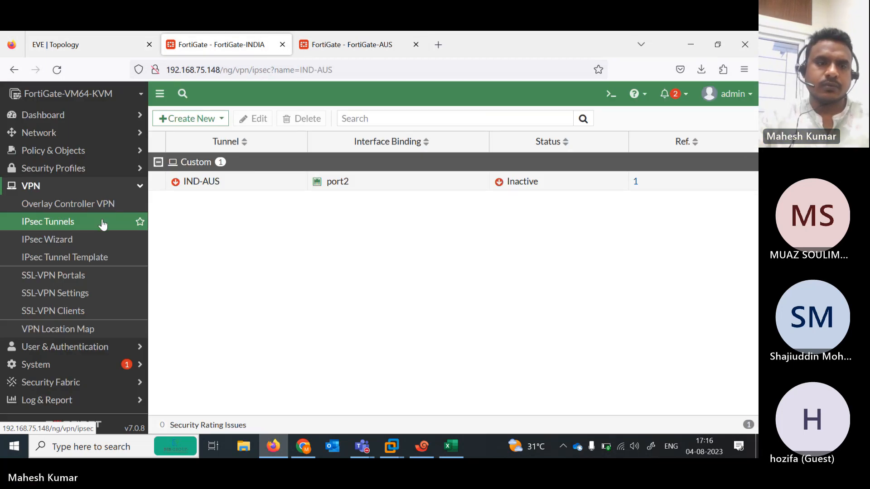
pyautogui.click(77, 138)
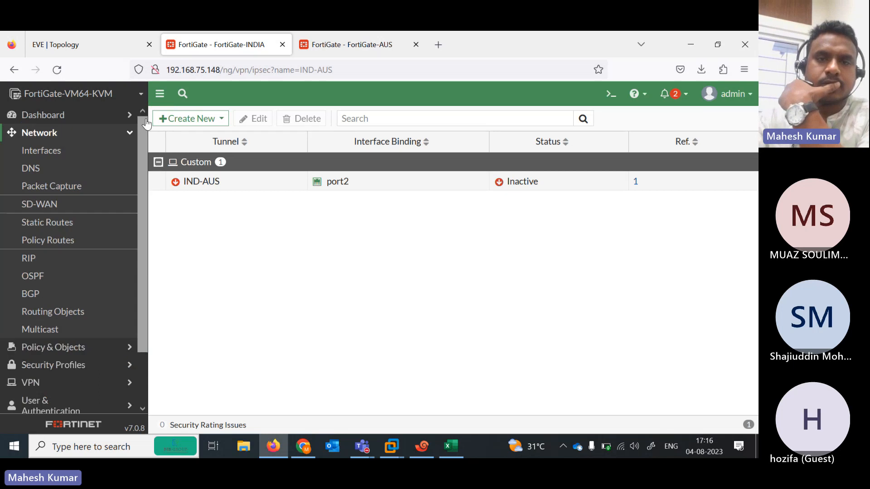
pyautogui.click(347, 54)
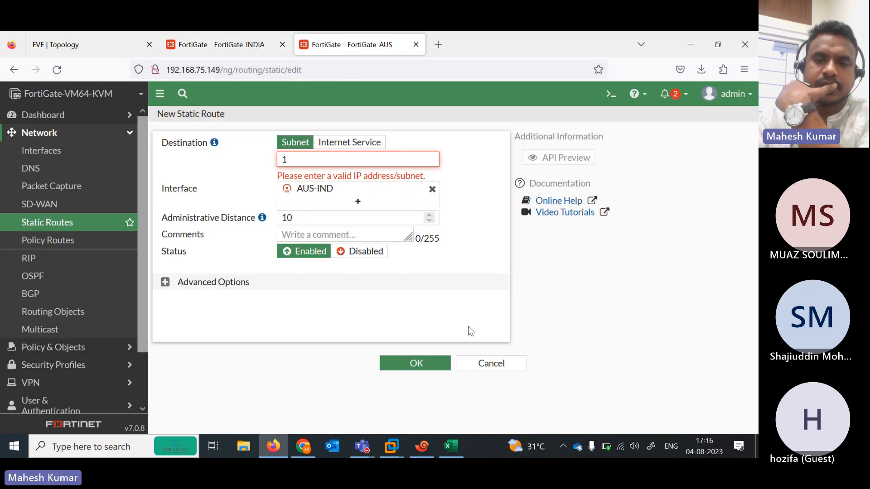
pyautogui.click(488, 365)
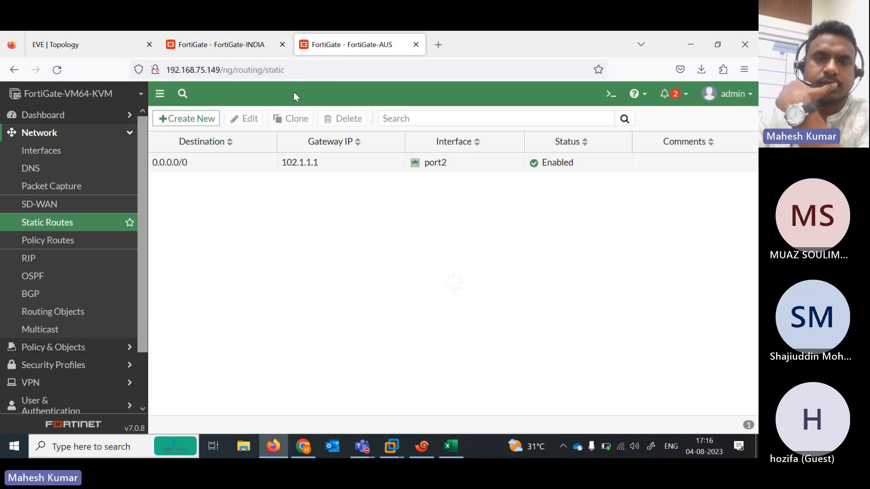
# On FortiGate-INDIA, start a new static route through the IND-AUS tunnel
pyautogui.click(220, 45)
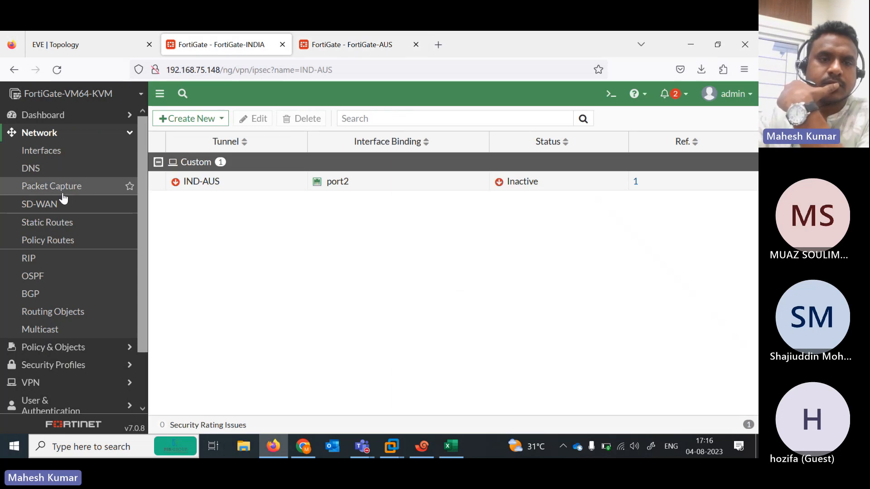
pyautogui.click(55, 202)
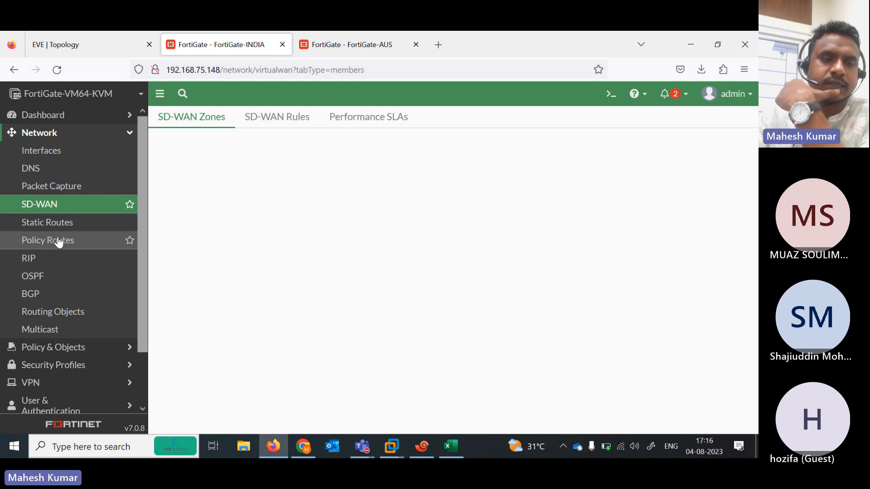
pyautogui.click(72, 223)
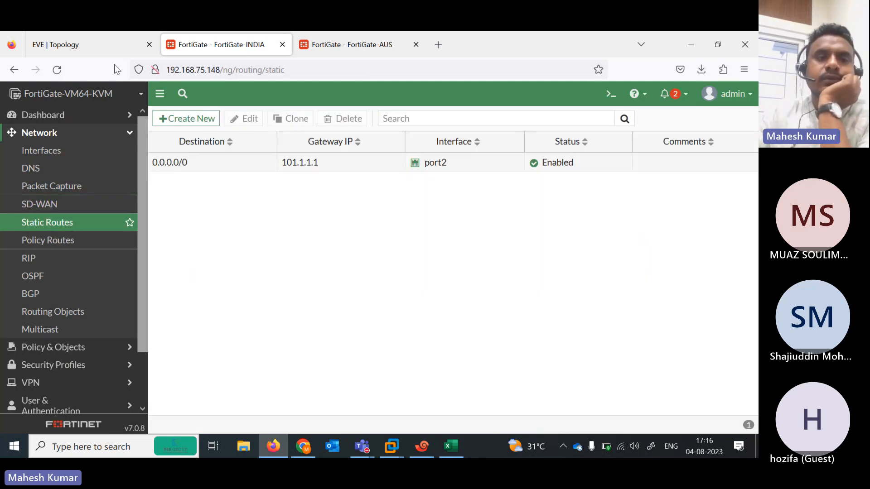
pyautogui.click(96, 44)
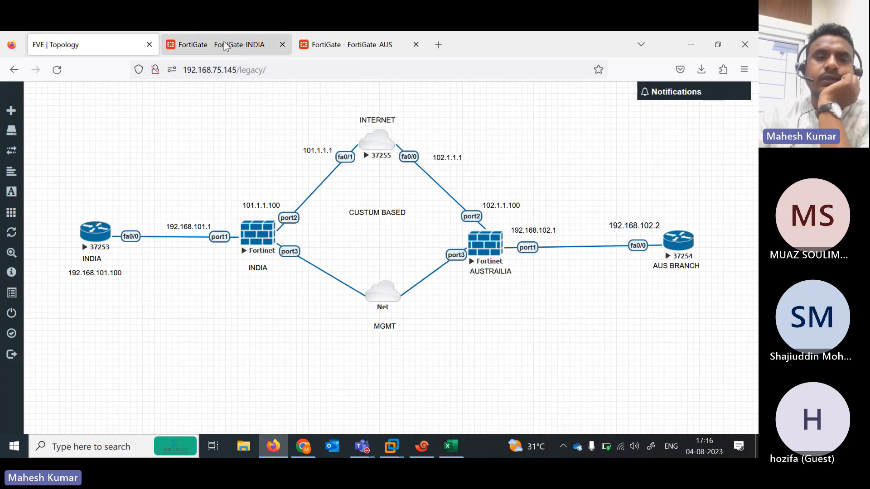
pyautogui.click(225, 45)
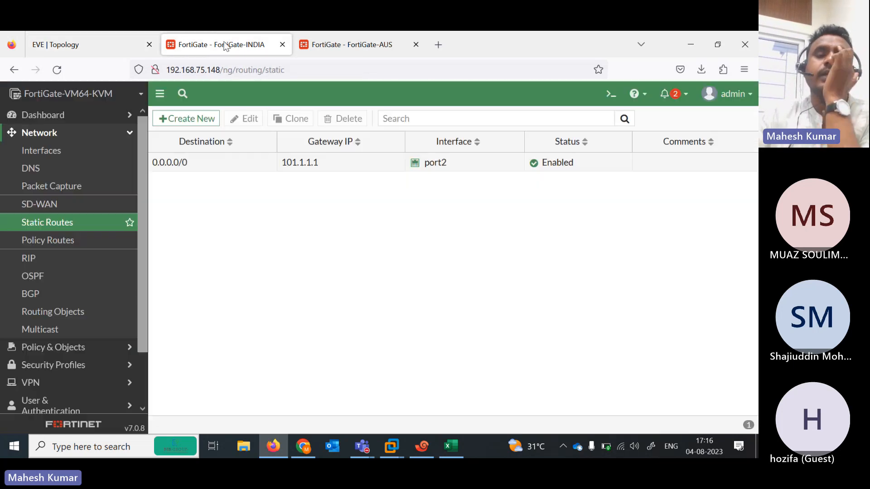
pyautogui.click(194, 121)
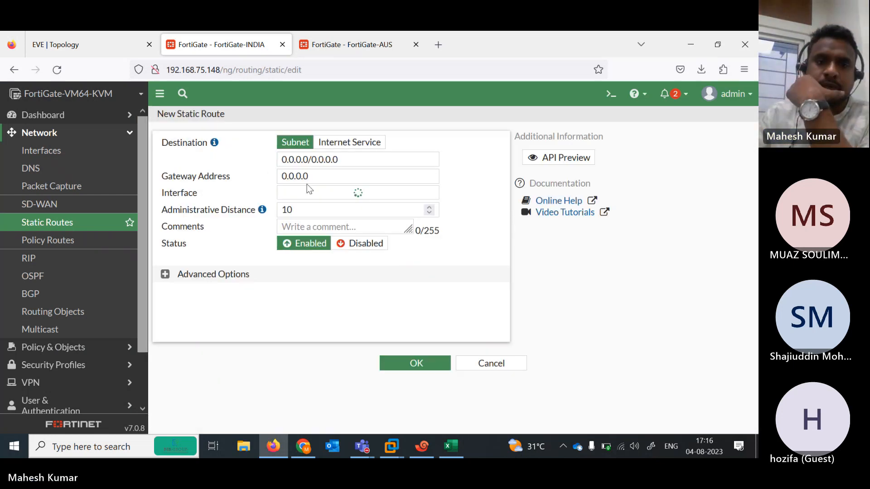
pyautogui.click(358, 193)
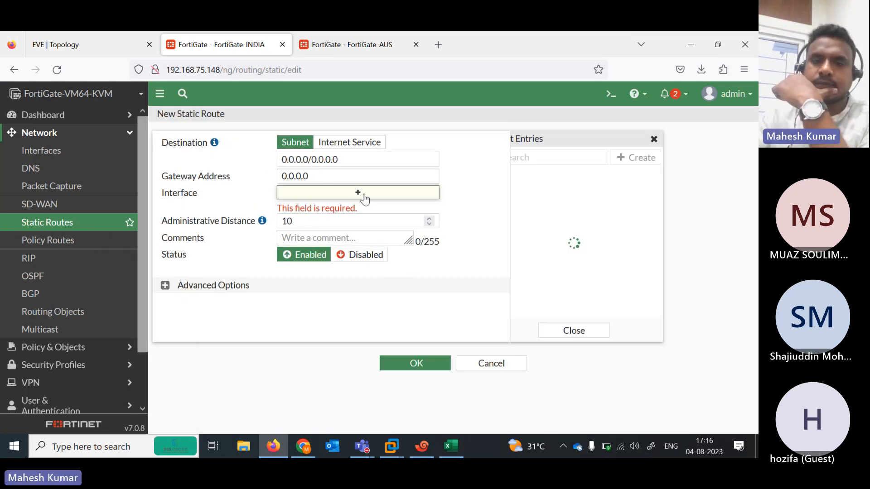
pyautogui.click(553, 264)
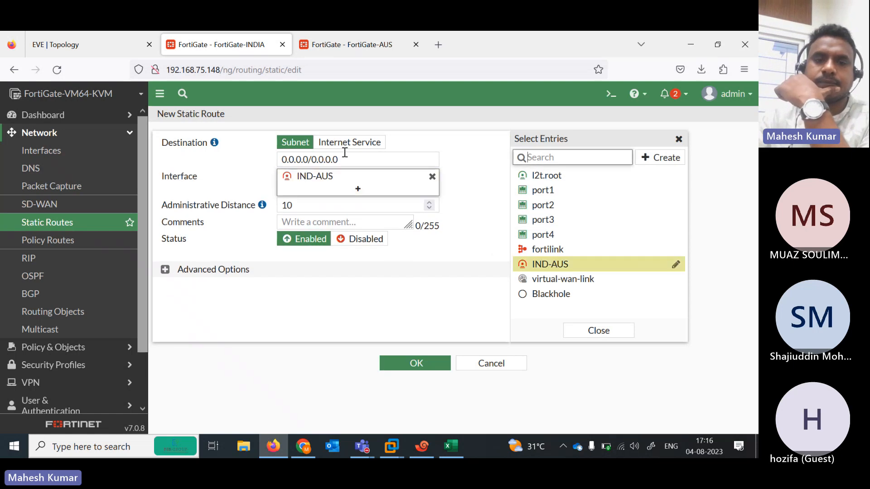
# Set the route destination to 192.168.102.0/24 and save it
pyautogui.click(110, 40)
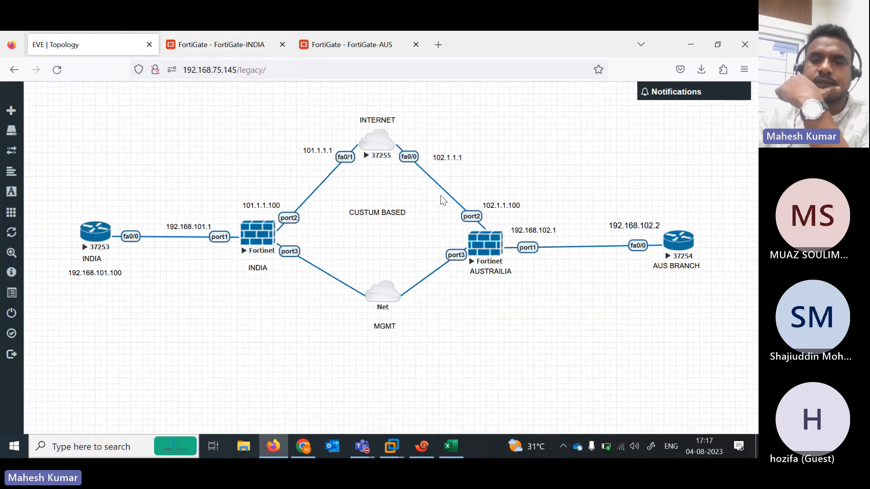
pyautogui.click(240, 33)
pyautogui.tripleClick(346, 159)
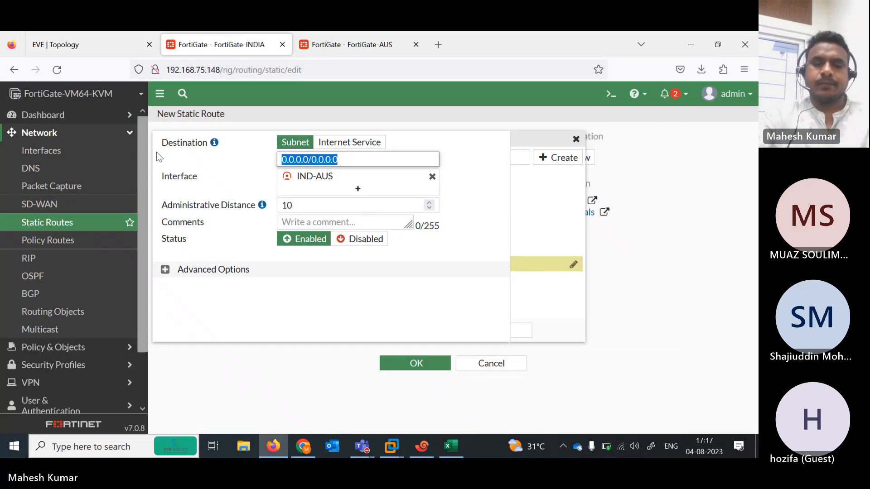
pyautogui.write('192.1')
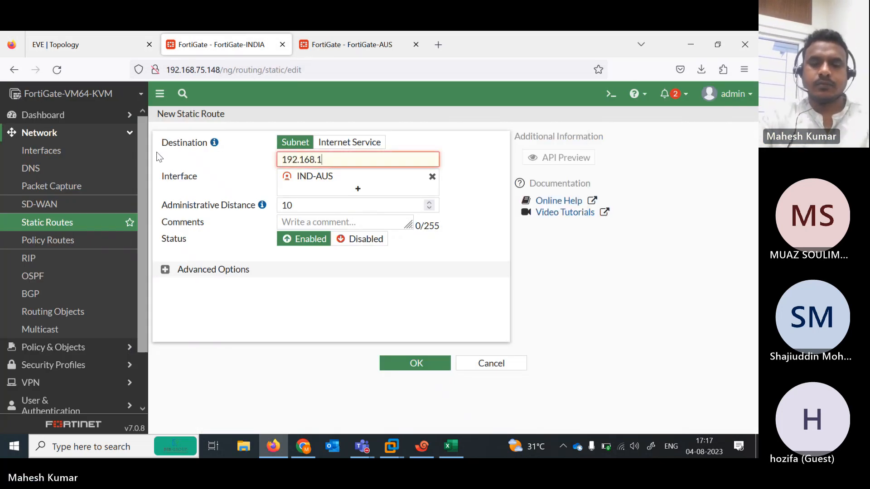
pyautogui.write('68.1')
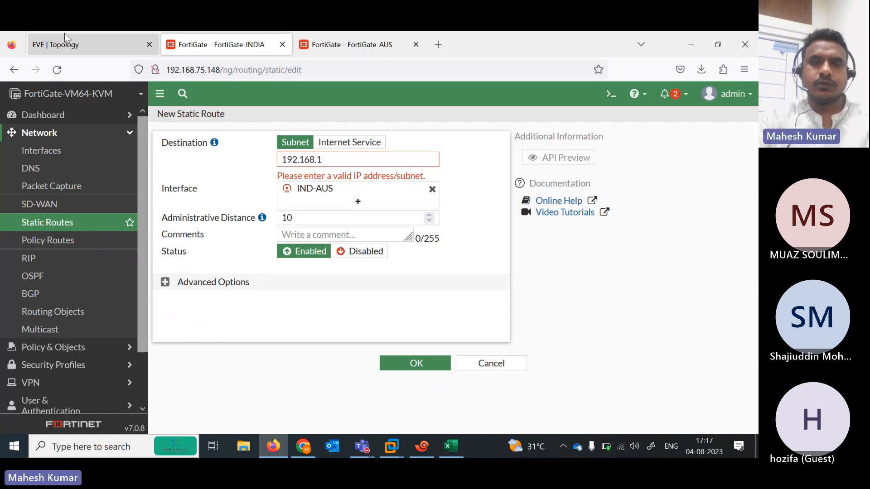
pyautogui.click(65, 34)
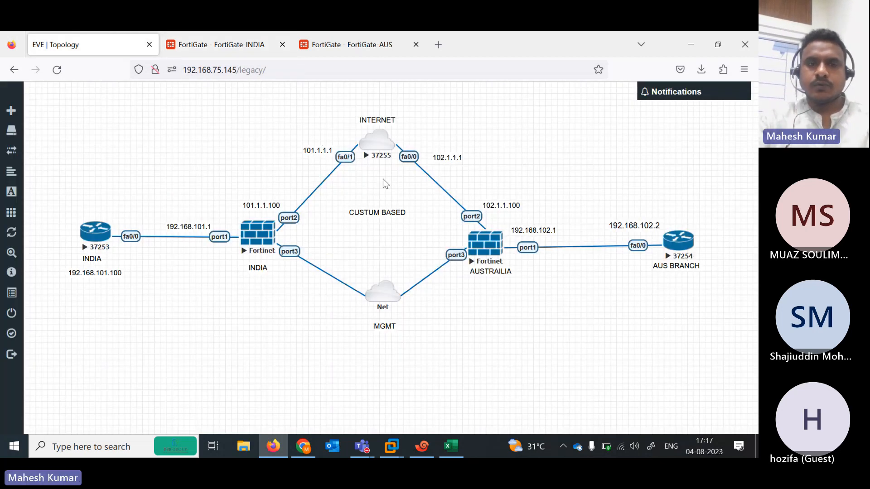
pyautogui.click(237, 47)
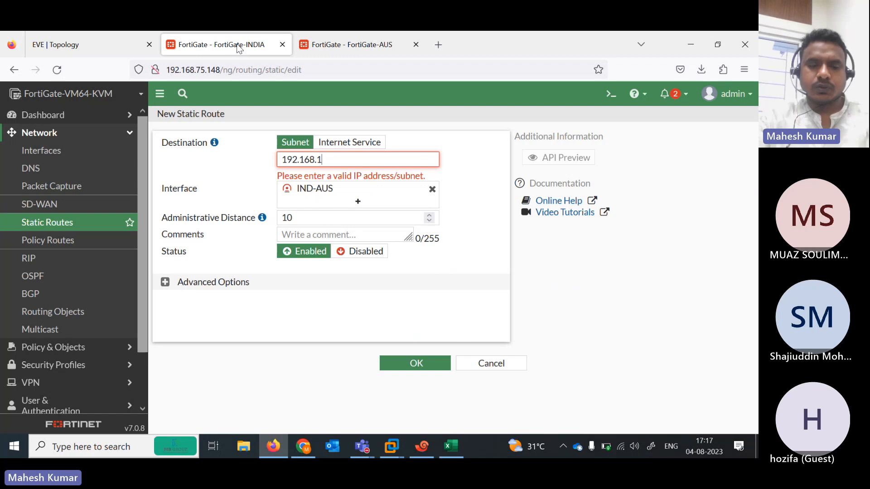
pyautogui.write('02.0/24')
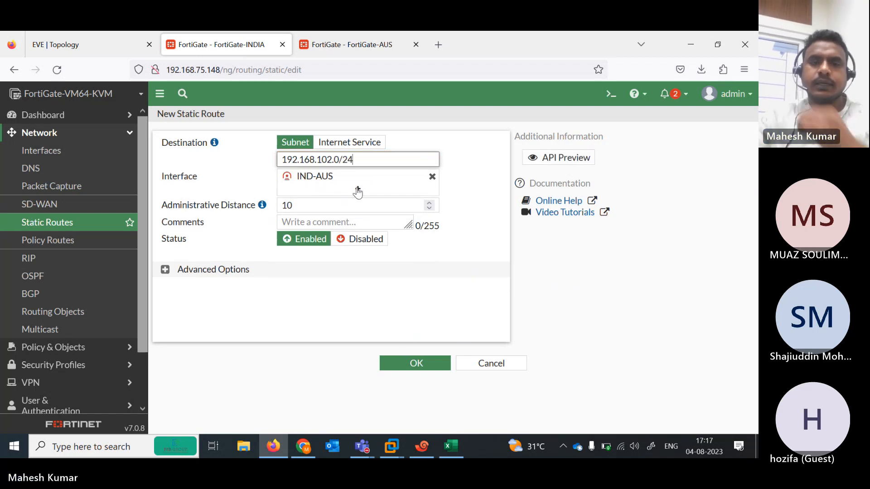
pyautogui.click(102, 39)
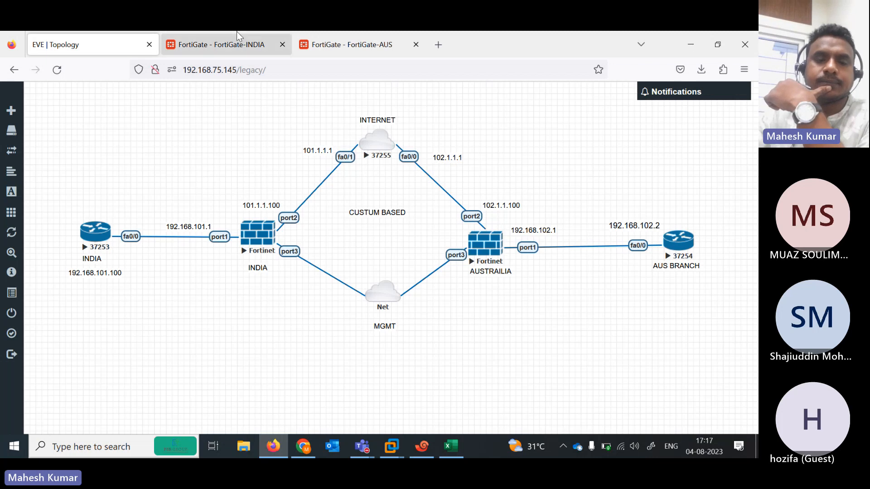
pyautogui.click(237, 43)
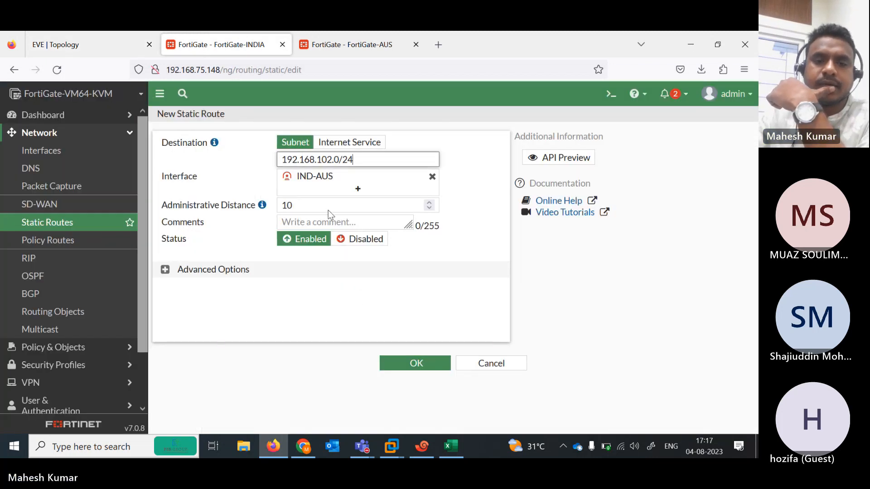
pyautogui.click(415, 368)
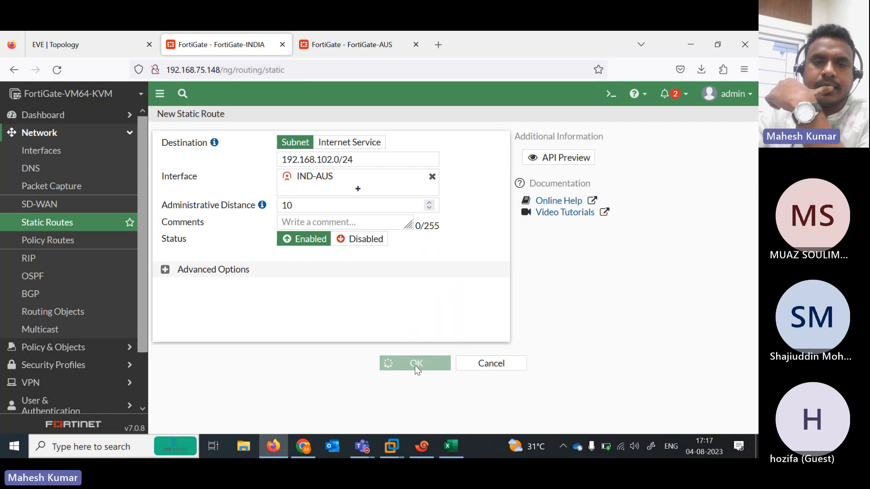
pyautogui.click(268, 182)
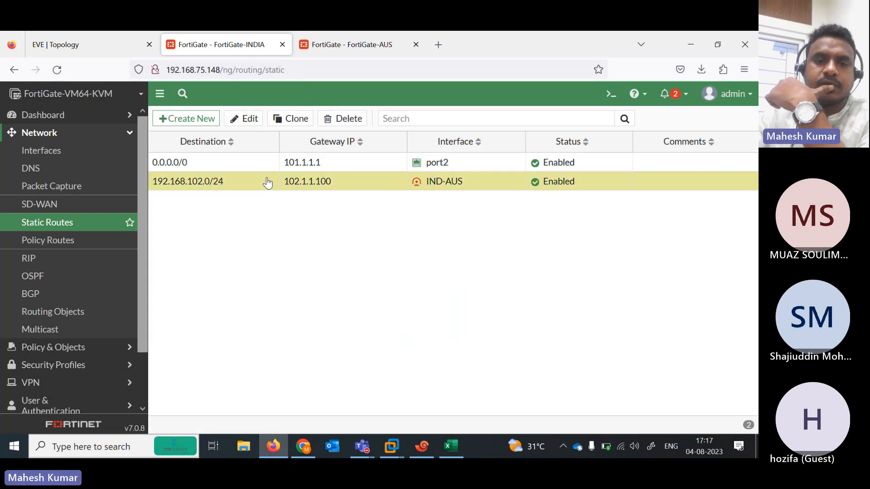
# Clone the 192.168.102.0/24 route as a Blackhole backup with a higher administrative distance
pyautogui.click(290, 118)
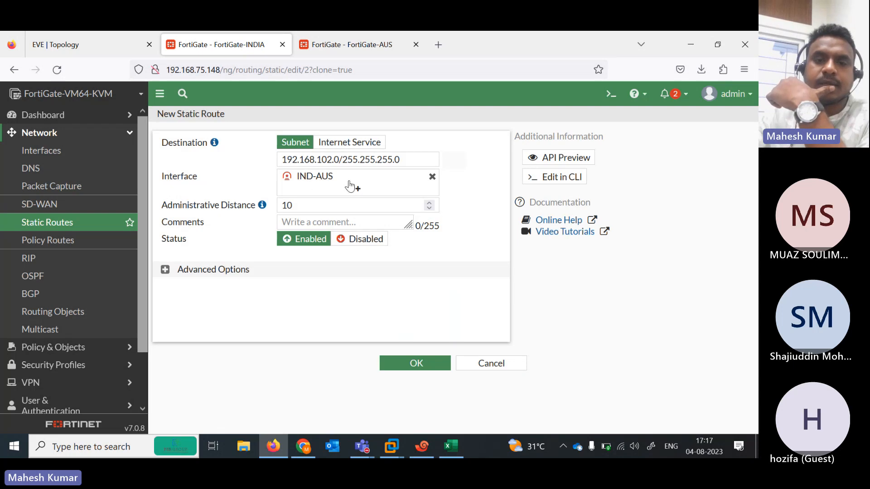
pyautogui.click(432, 176)
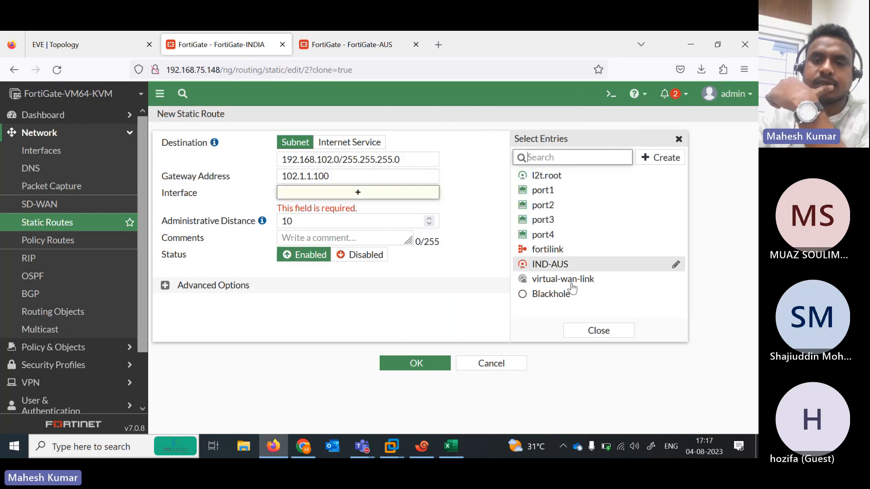
pyautogui.click(544, 295)
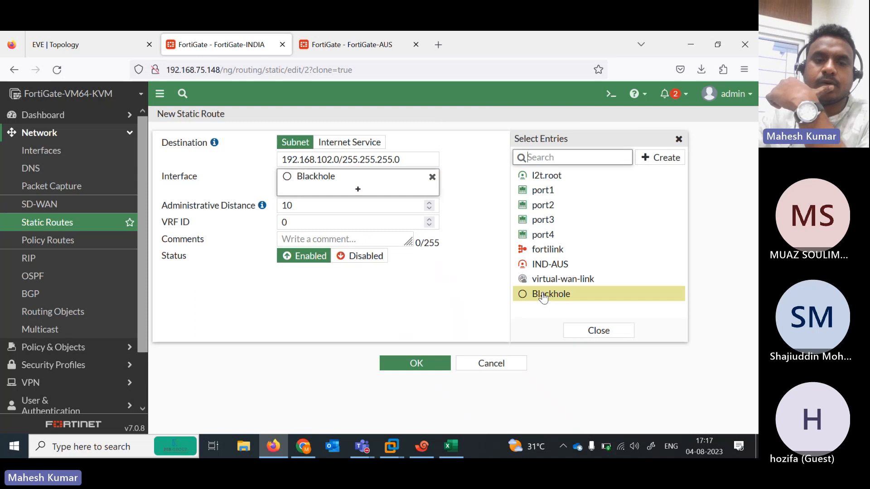
pyautogui.click(308, 205)
pyautogui.press('BackSpace')
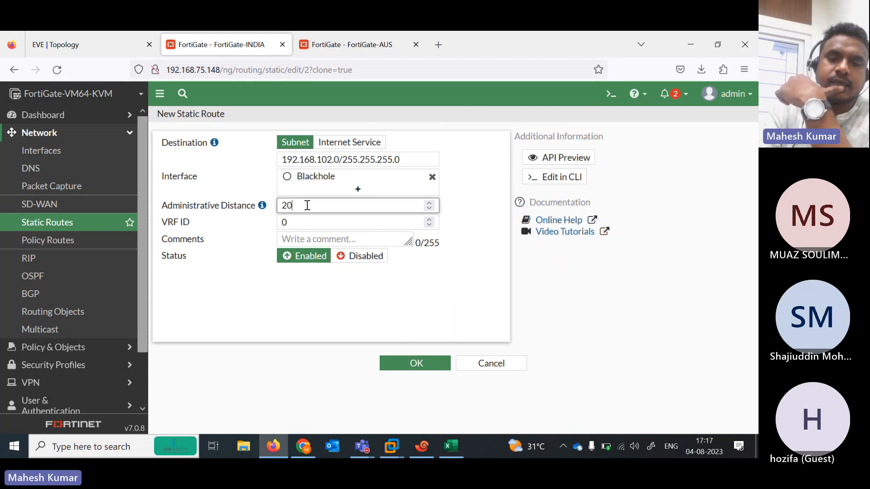
pyautogui.click(399, 363)
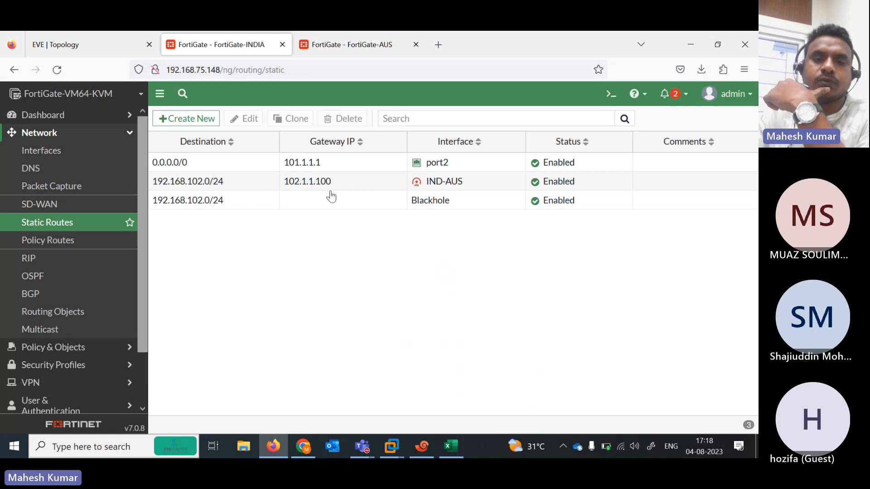
pyautogui.click(398, 207)
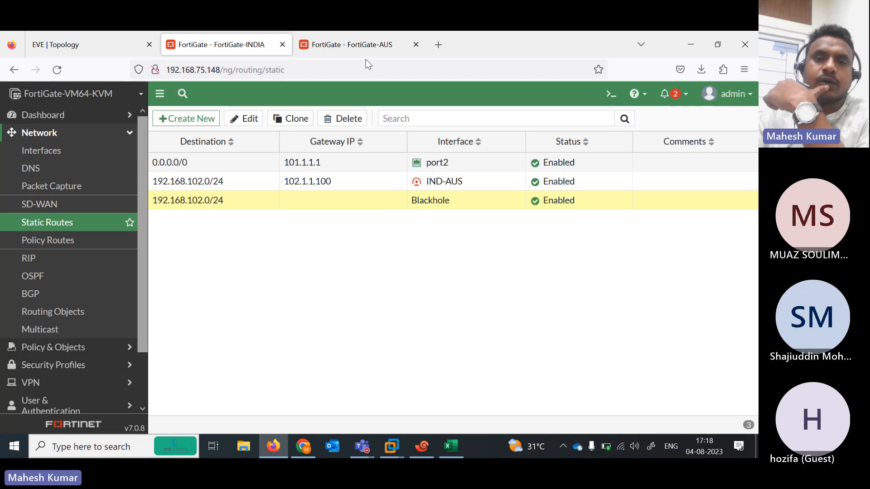
# On FortiGate-AUS, start a new static route using the AUS-IND interface
pyautogui.click(340, 37)
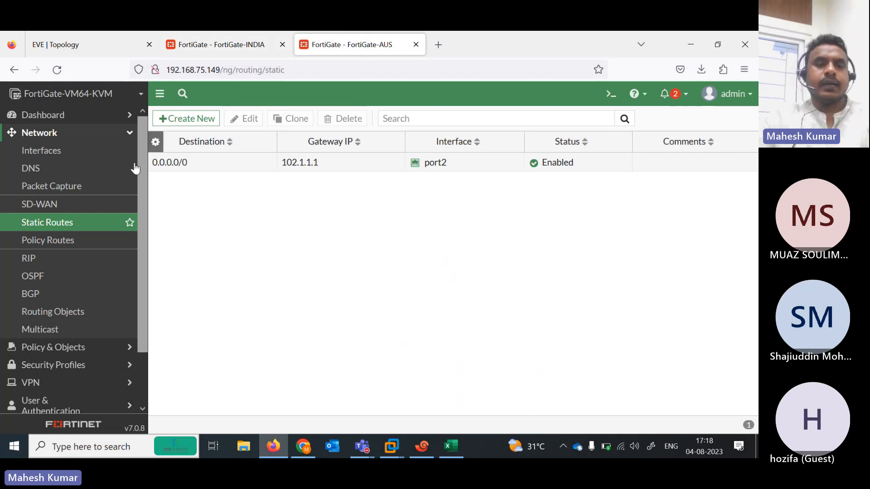
pyautogui.click(192, 119)
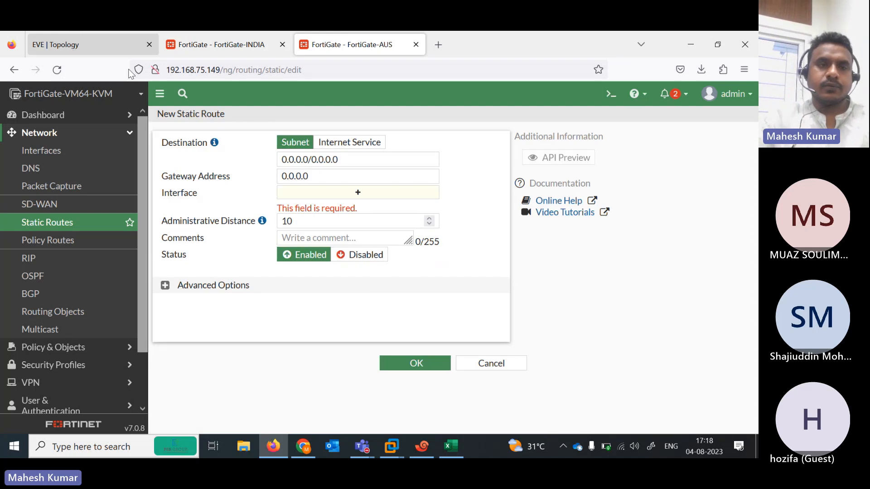
pyautogui.click(80, 47)
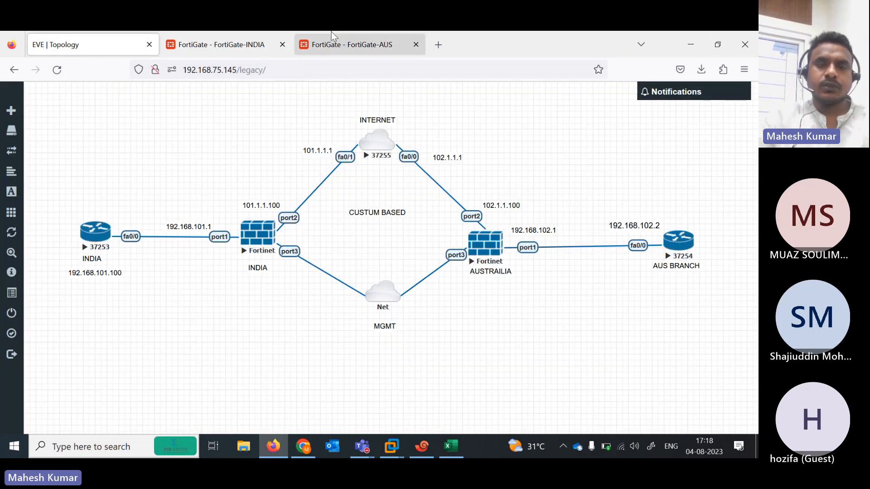
pyautogui.click(349, 40)
pyautogui.click(354, 194)
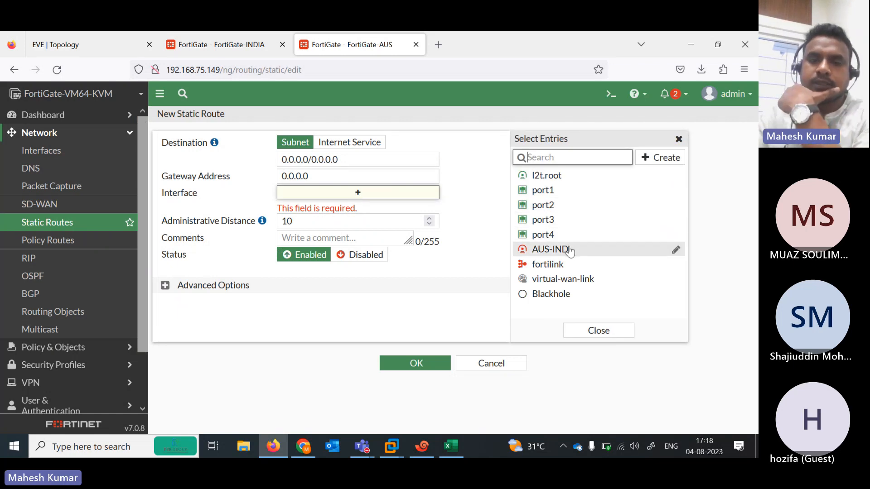
pyautogui.click(569, 249)
# Set the destination to 192.168.101.0/24 and save the route
pyautogui.click(360, 165)
pyautogui.moveTo(360, 165); pyautogui.dragTo(243, 155)
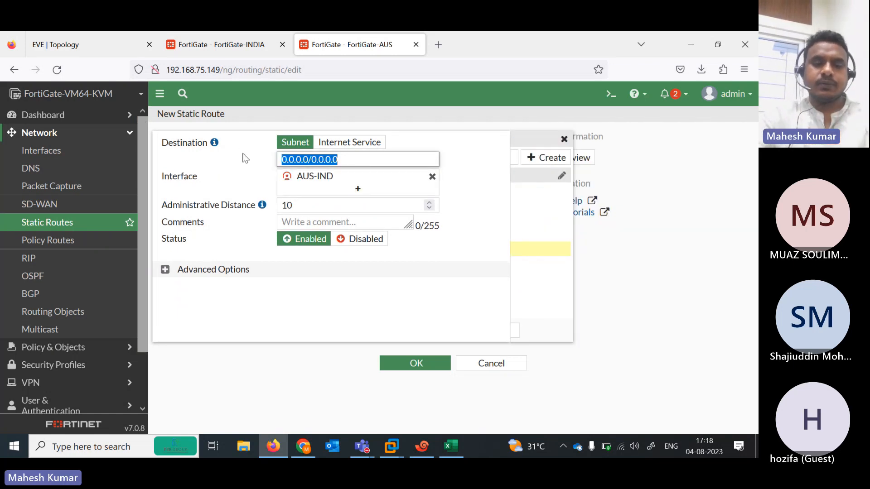
pyautogui.write('192.168.101')
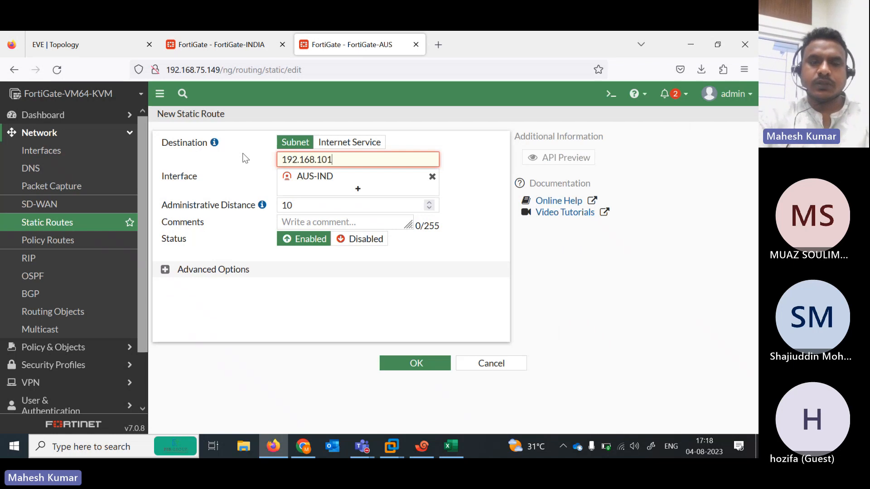
pyautogui.write('.0/24')
pyautogui.press('Tab')
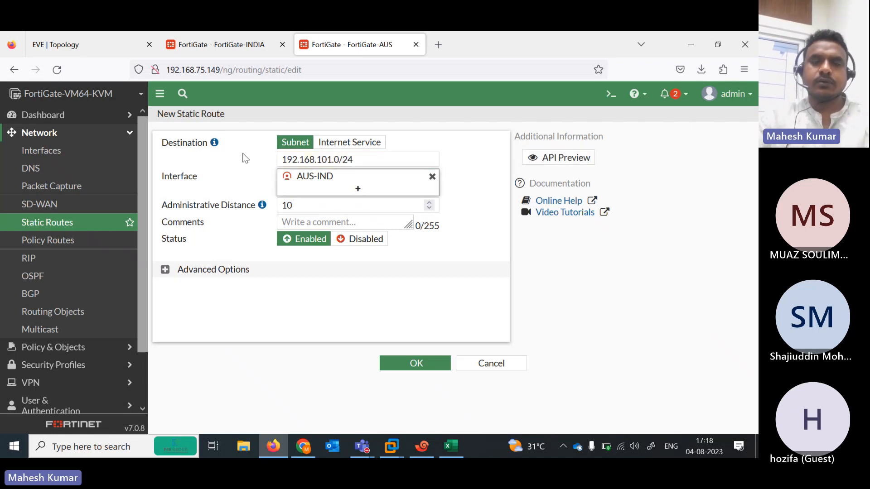
pyautogui.click(64, 32)
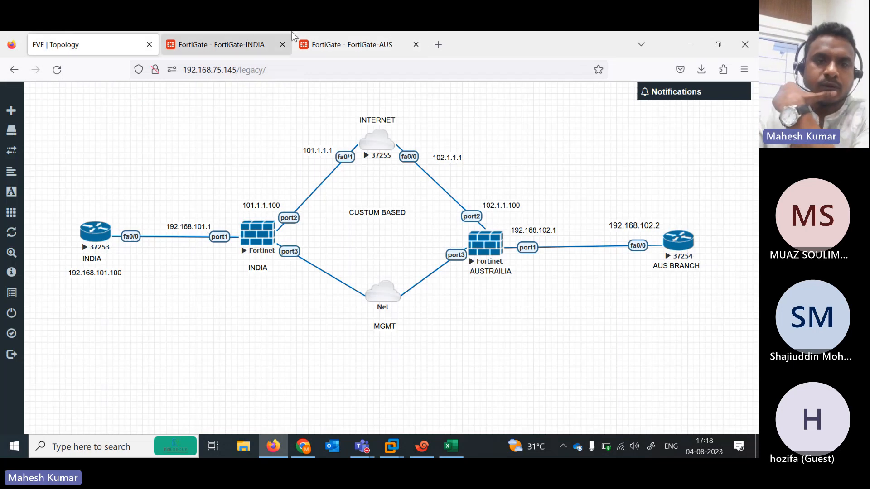
pyautogui.click(322, 44)
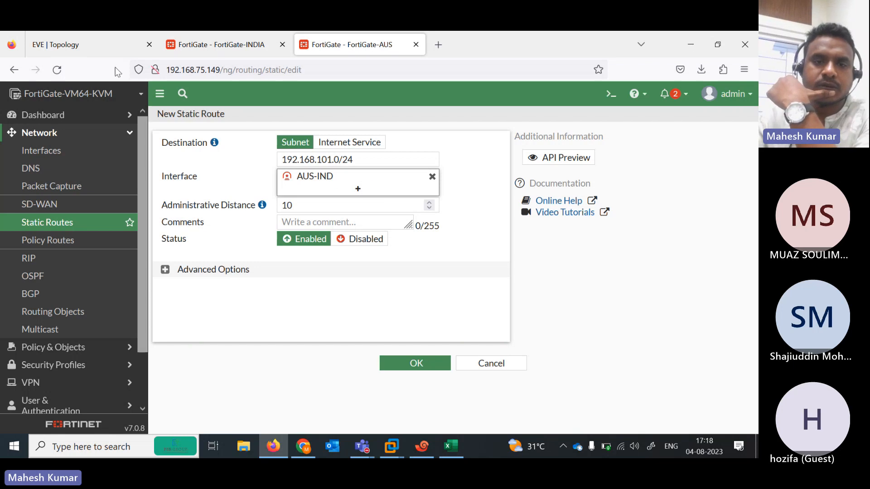
pyautogui.click(423, 363)
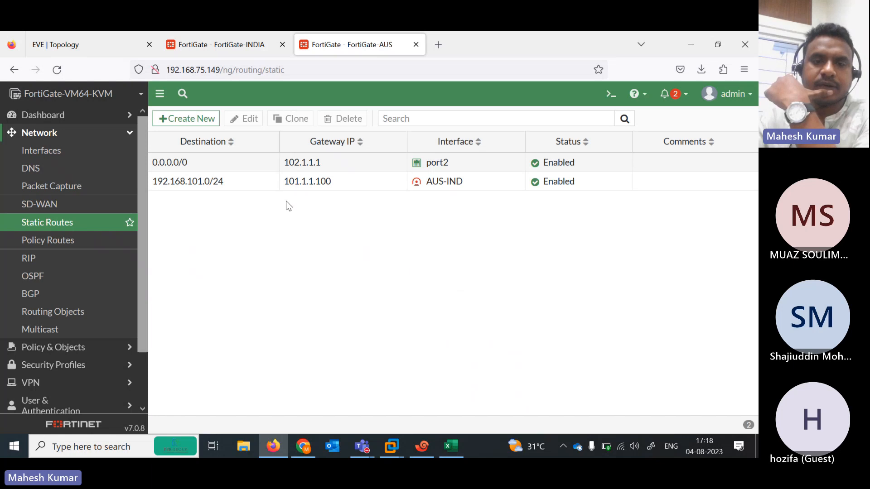
pyautogui.click(263, 191)
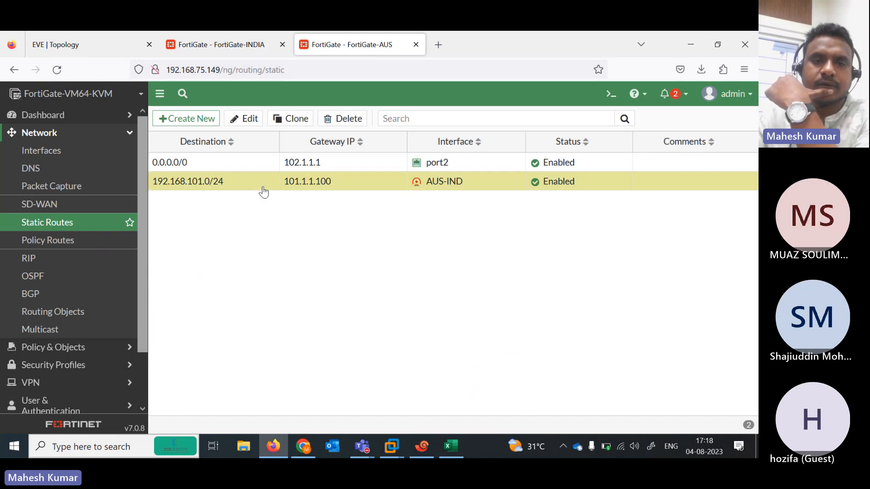
# Clone the 192.168.101.0/24 route as a Blackhole route with distance 200, then return to FortiGate-INDIA
pyautogui.click(291, 118)
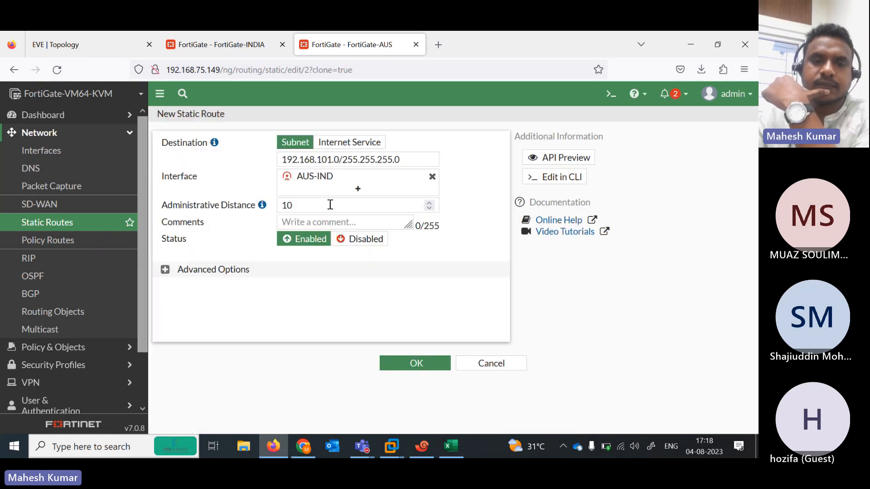
pyautogui.click(432, 176)
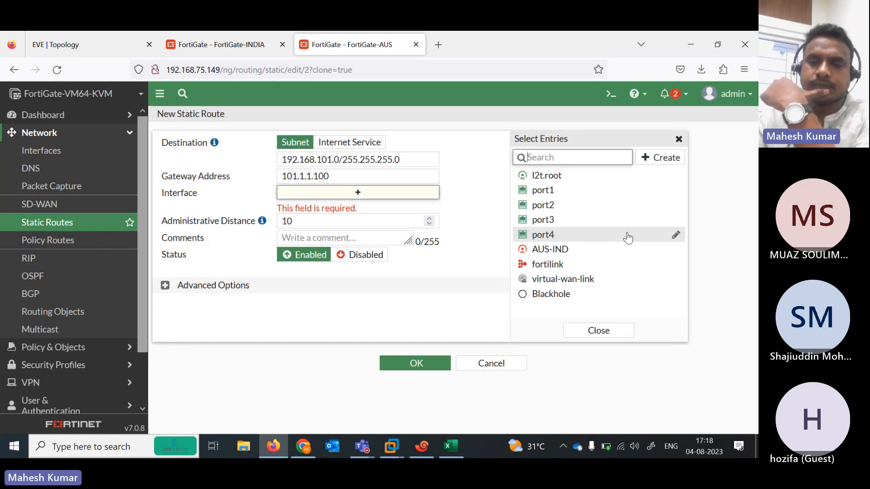
pyautogui.click(558, 294)
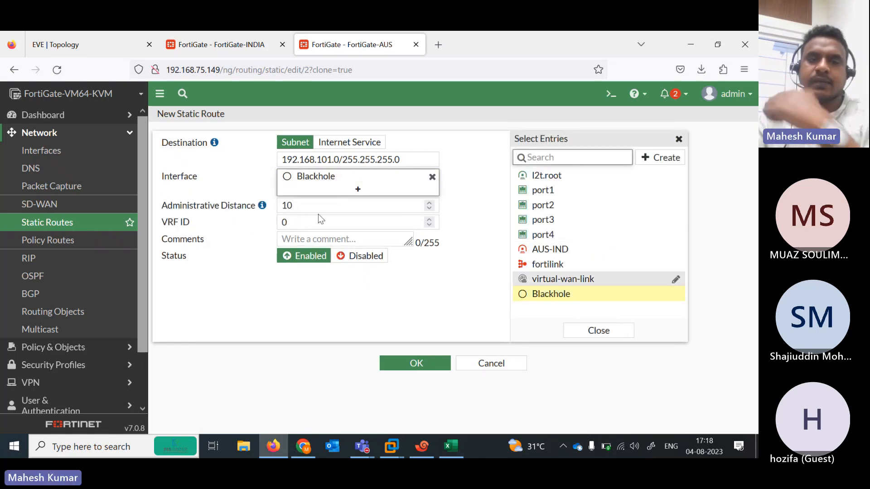
pyautogui.doubleClick(305, 206)
pyautogui.write('200')
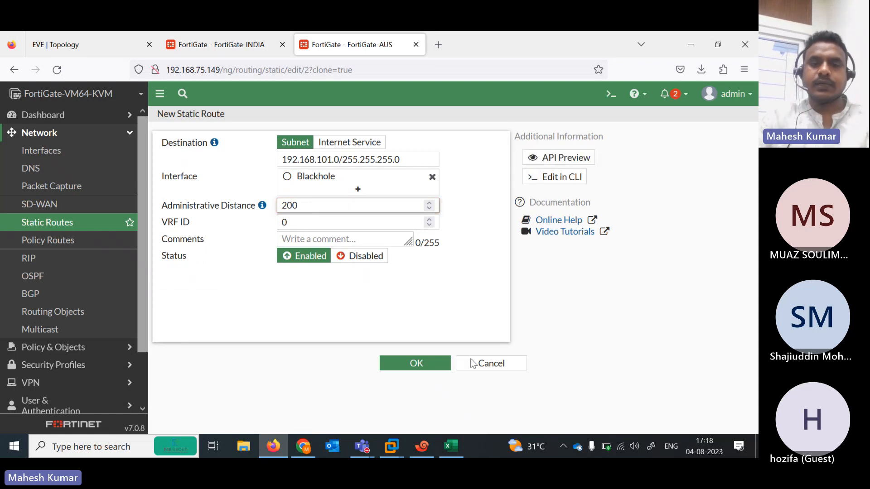
pyautogui.click(409, 366)
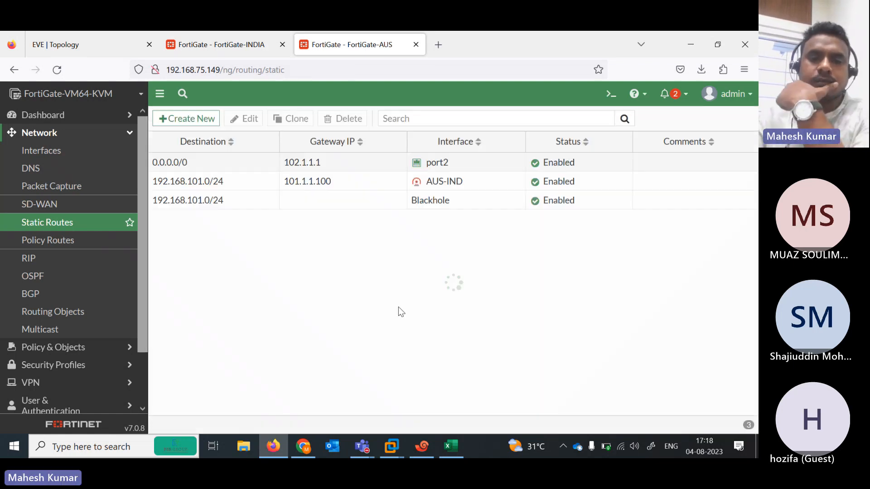
pyautogui.click(231, 38)
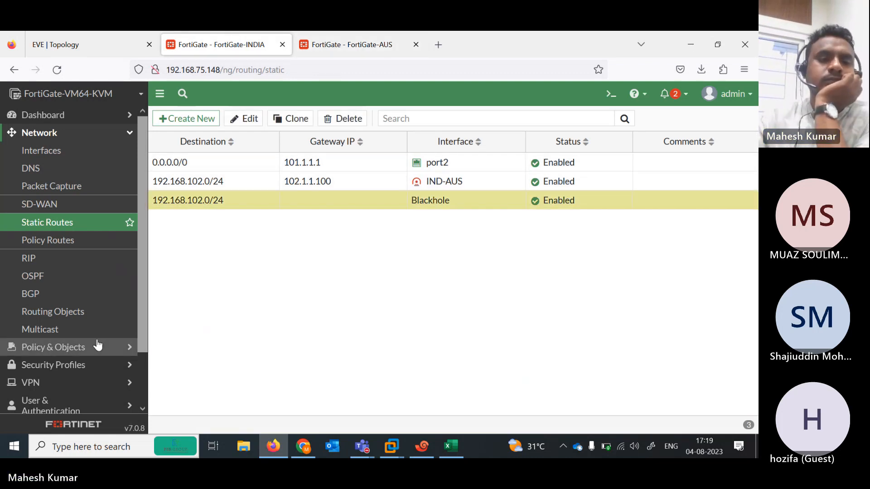
# Create an INDIA policy named IN-OUT from port1 to the IND-AUS tunnel
pyautogui.click(86, 353)
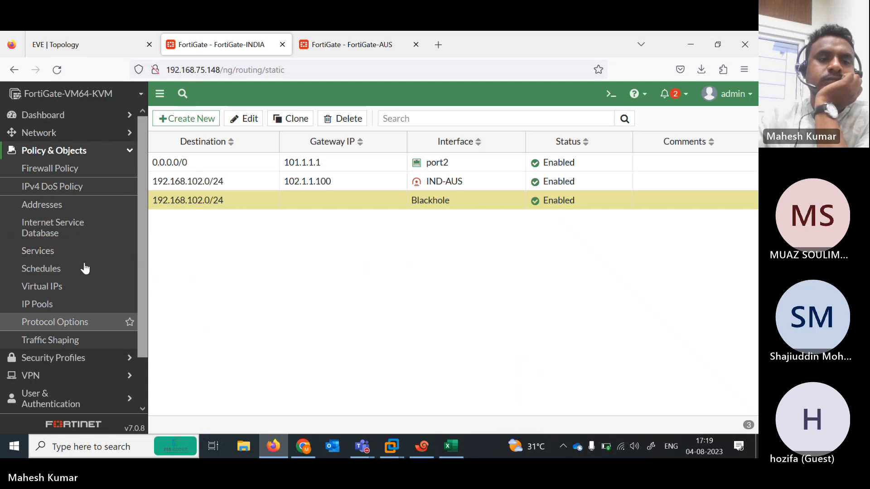
pyautogui.click(64, 173)
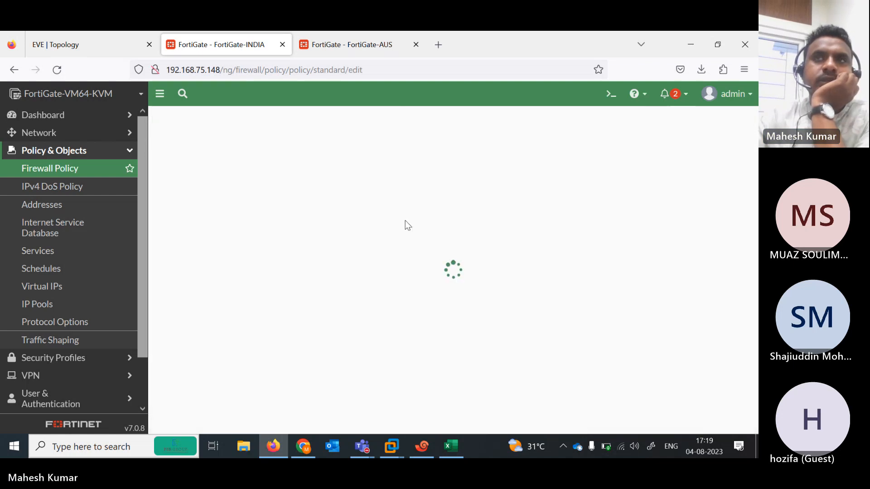
pyautogui.click(338, 151)
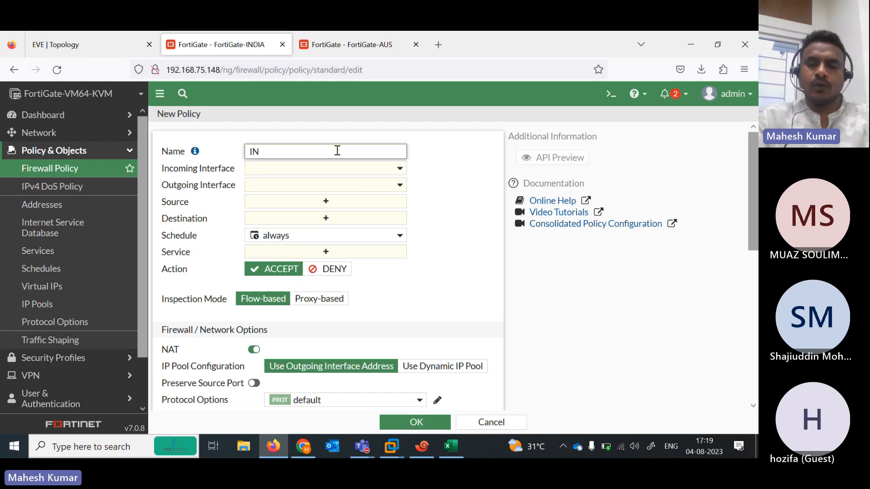
pyautogui.write('IN-OUT')
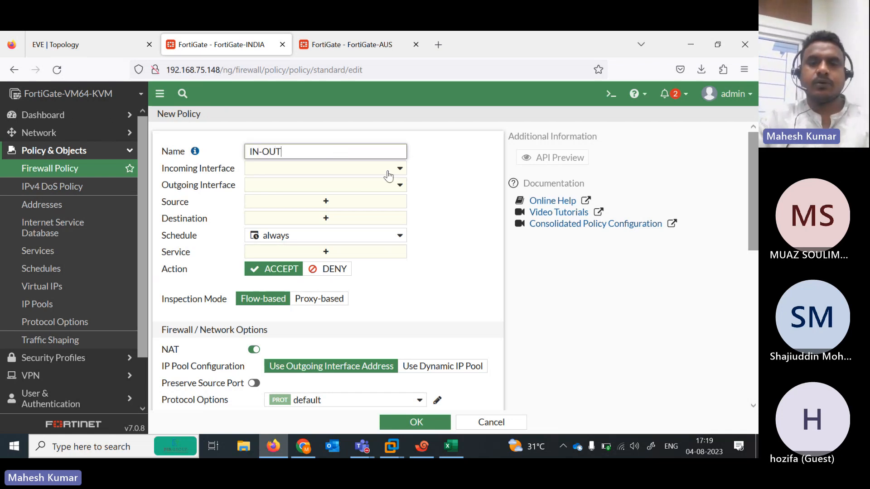
pyautogui.click(389, 171)
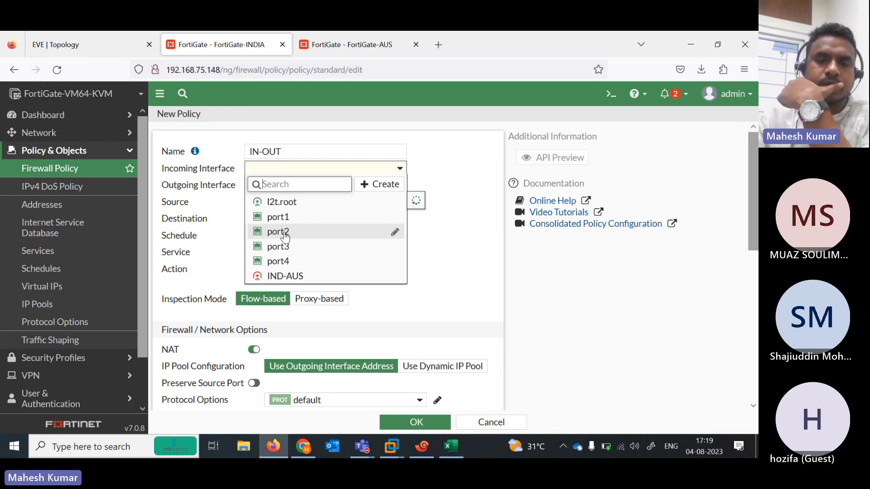
pyautogui.click(285, 233)
pyautogui.click(104, 49)
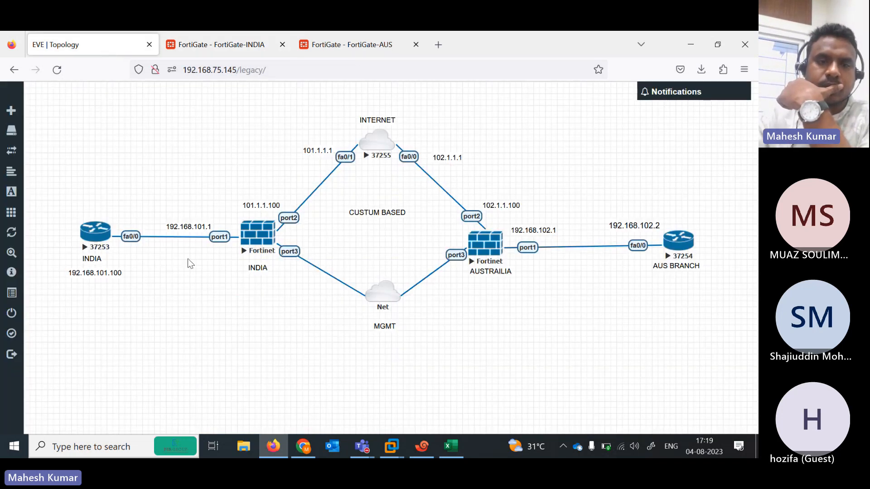
pyautogui.click(221, 46)
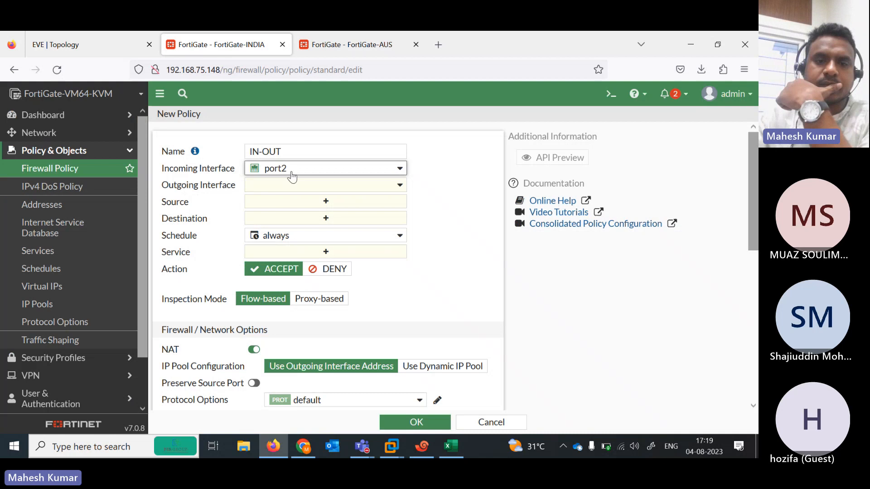
pyautogui.click(386, 173)
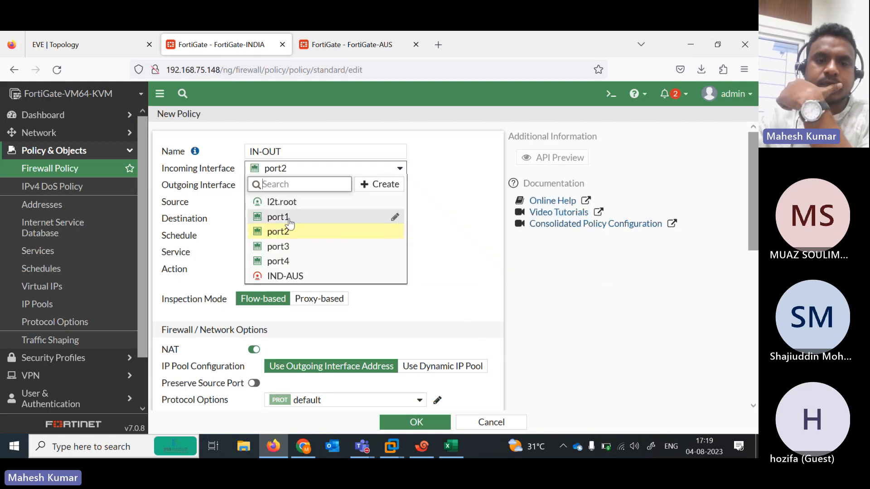
pyautogui.click(285, 215)
pyautogui.click(379, 187)
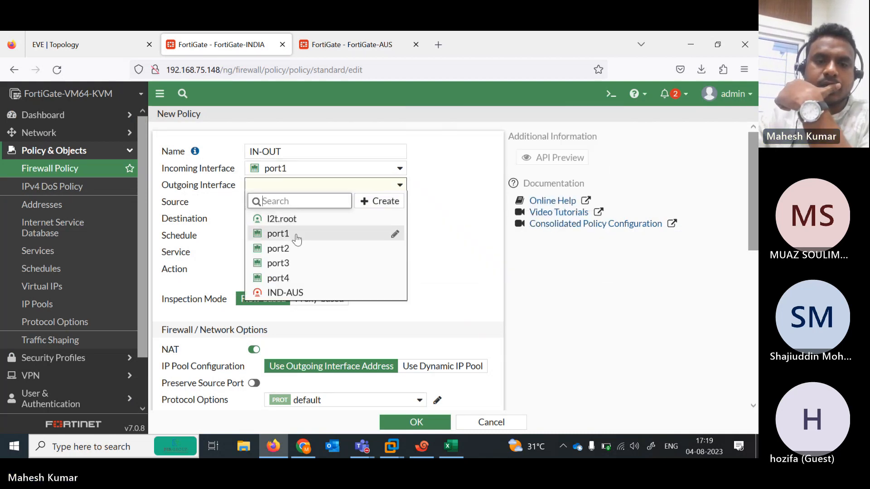
pyautogui.click(299, 293)
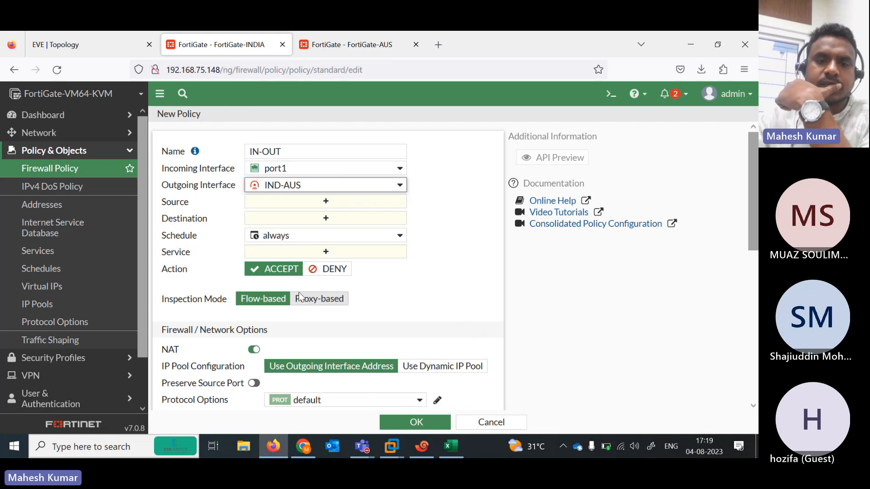
# Set source and destination to all and service to ALL, then save the policy
pyautogui.click(322, 201)
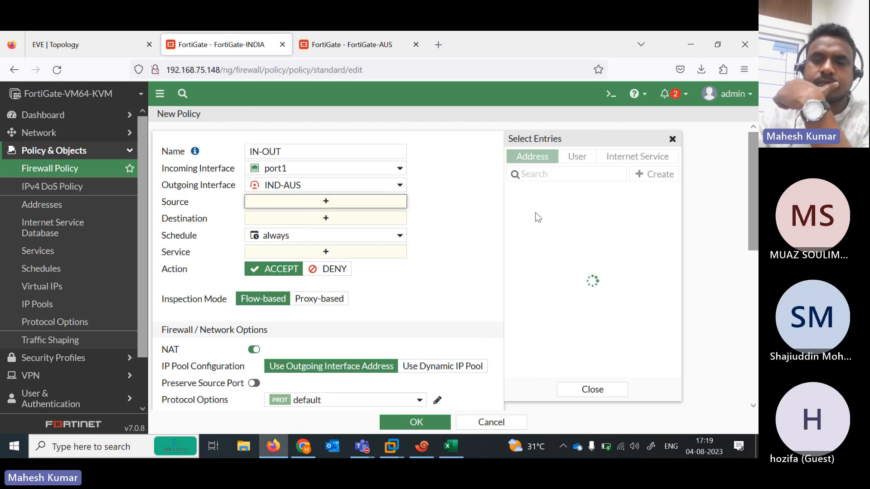
pyautogui.click(544, 205)
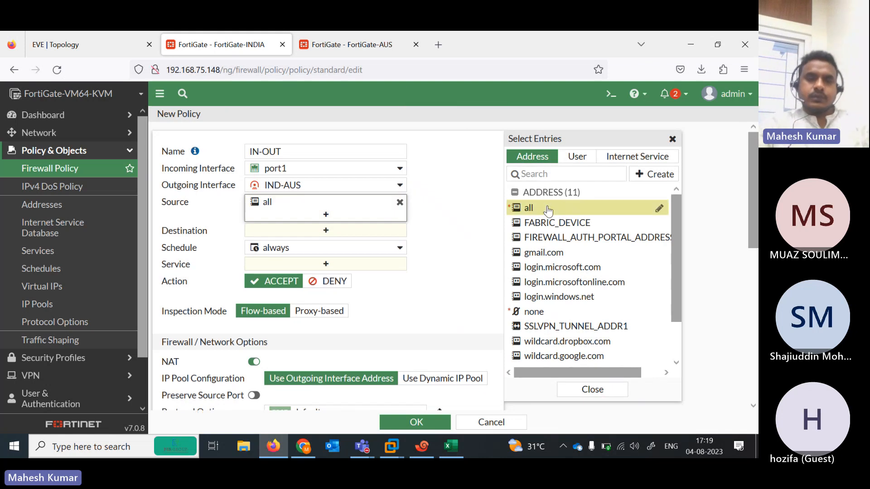
pyautogui.click(367, 230)
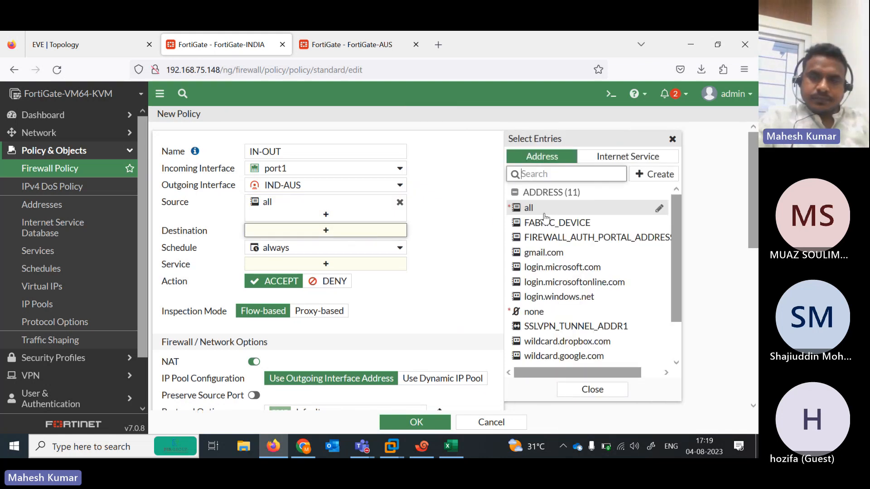
pyautogui.click(541, 210)
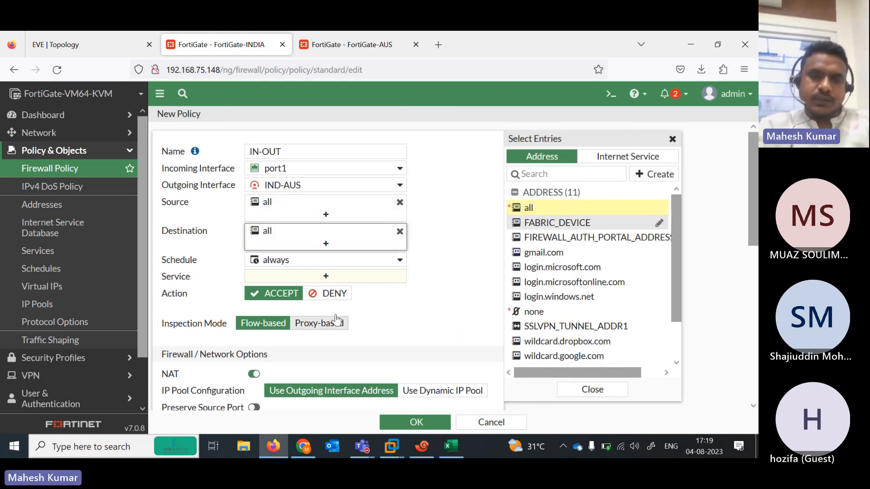
pyautogui.click(311, 277)
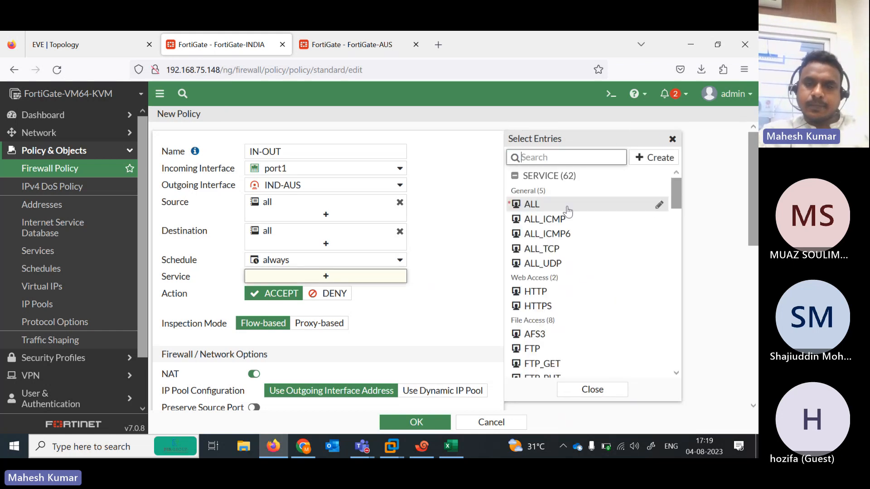
pyautogui.rightClick(537, 206)
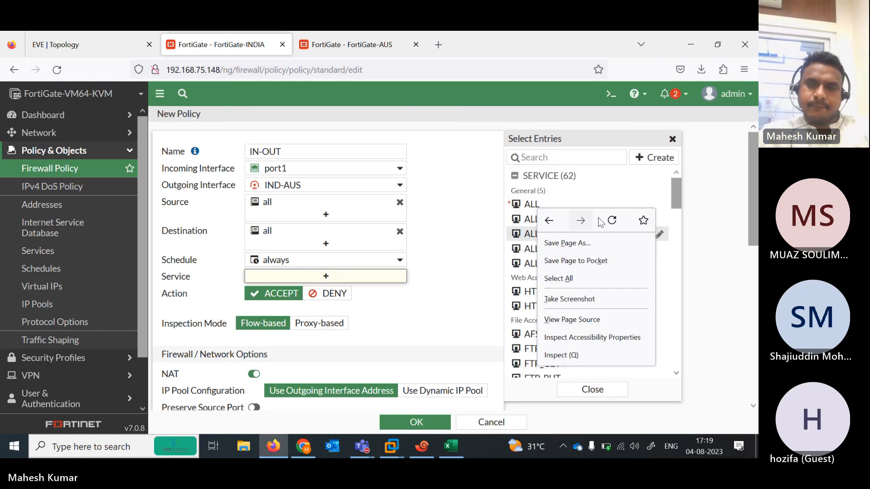
pyautogui.click(530, 208)
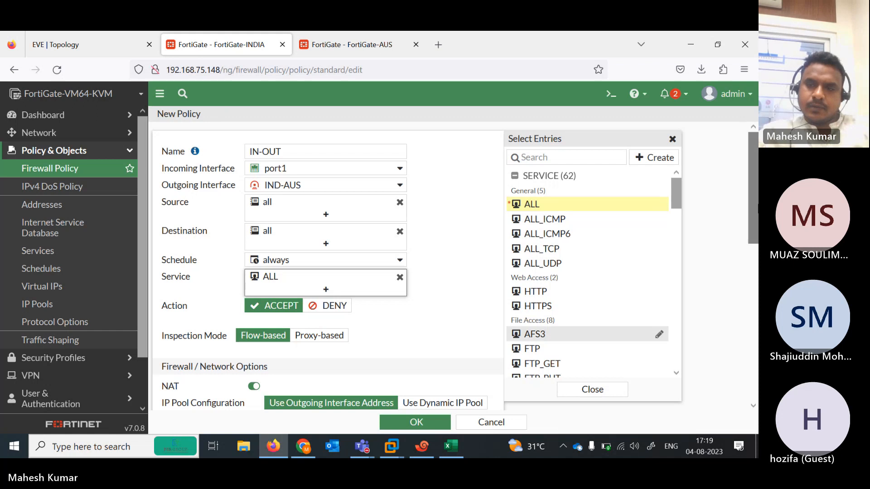
pyautogui.moveTo(756, 209); pyautogui.dragTo(442, 410)
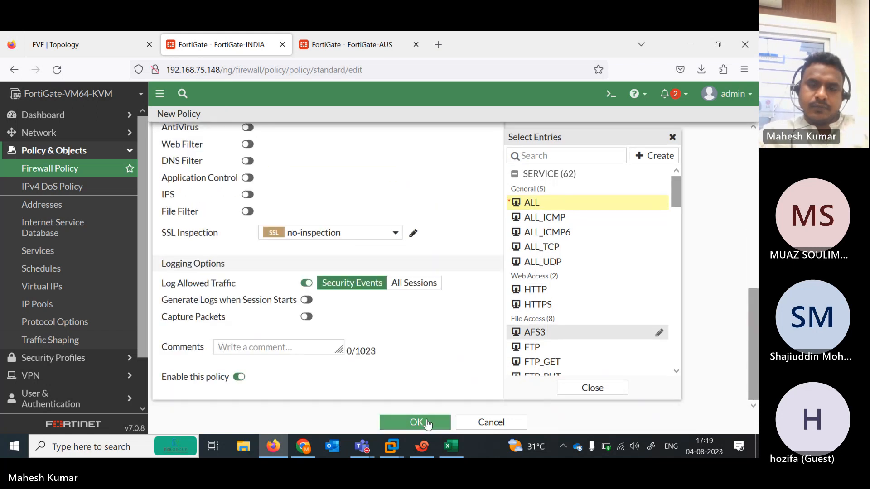
pyautogui.click(426, 422)
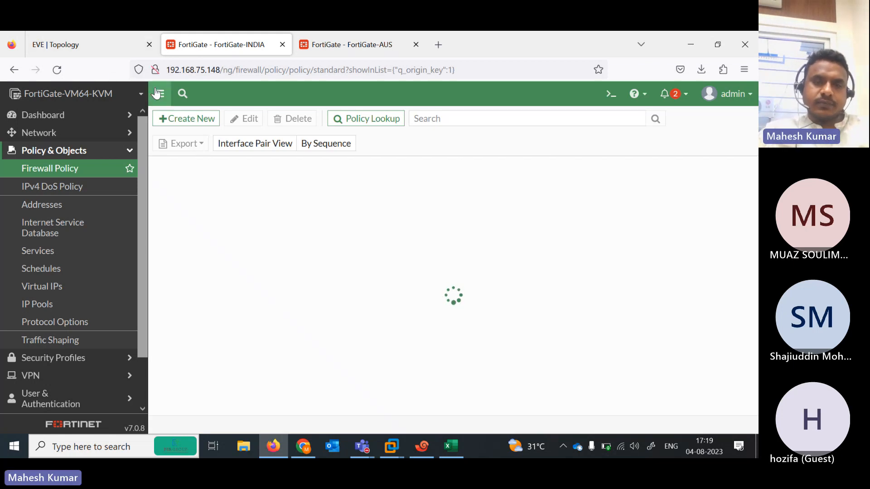
pyautogui.click(105, 39)
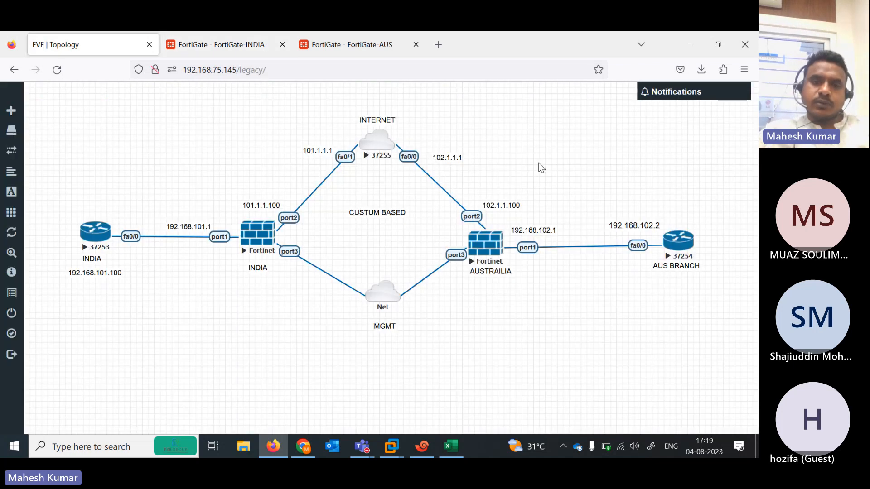
pyautogui.click(218, 33)
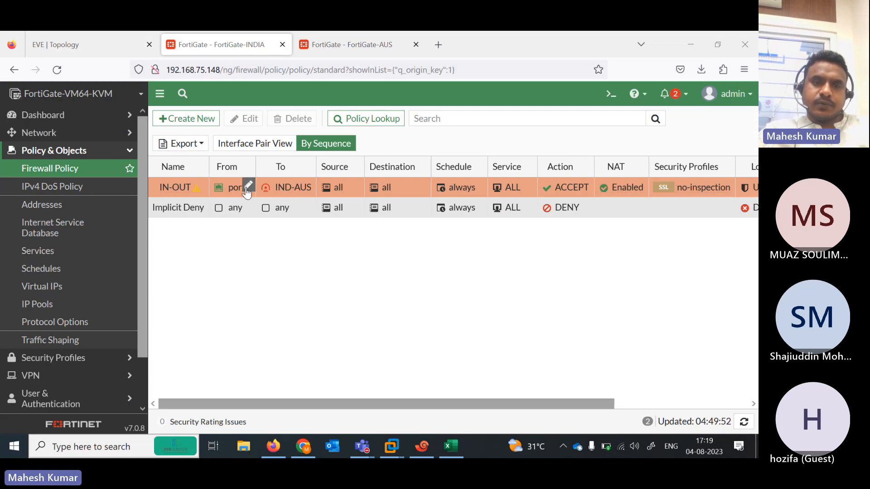
# Start a new policy named OUT-IN with the IND-AUS tunnel as incoming interface
pyautogui.click(191, 118)
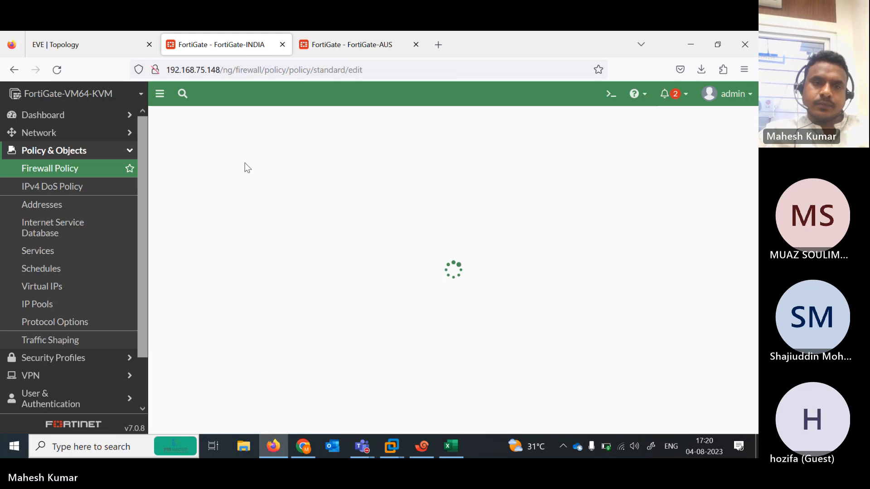
pyautogui.click(277, 147)
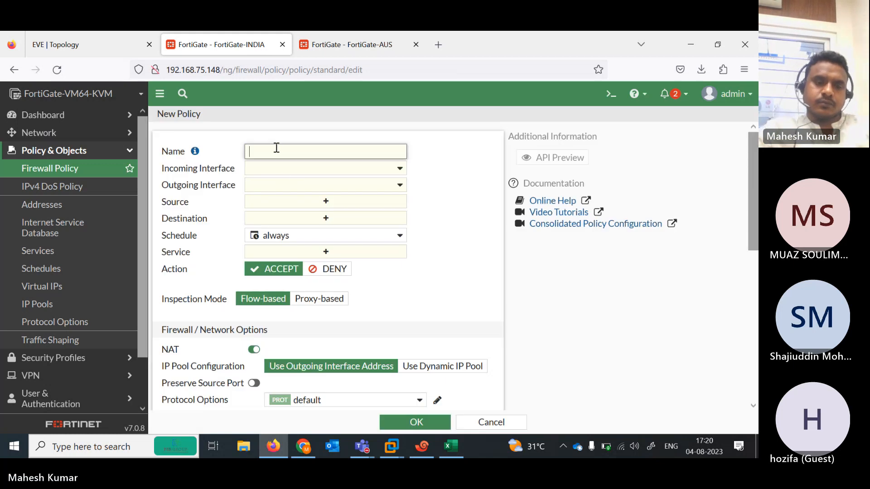
pyautogui.write('OUT-IN')
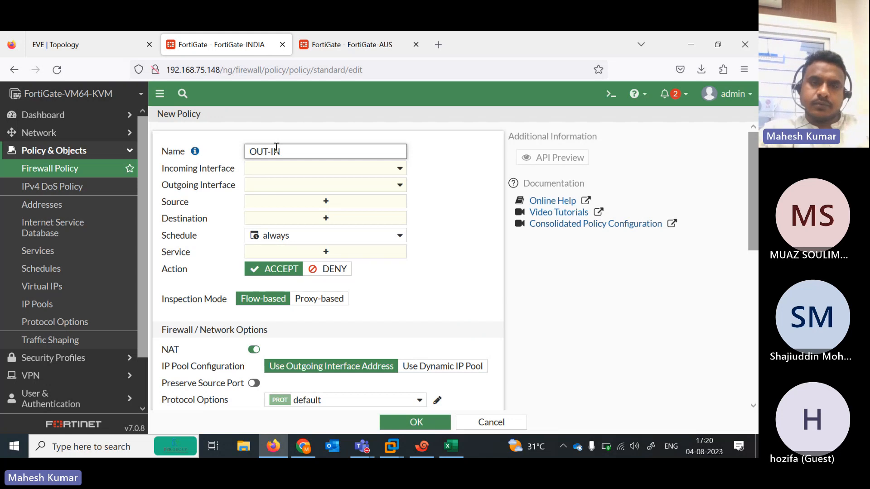
pyautogui.click(400, 169)
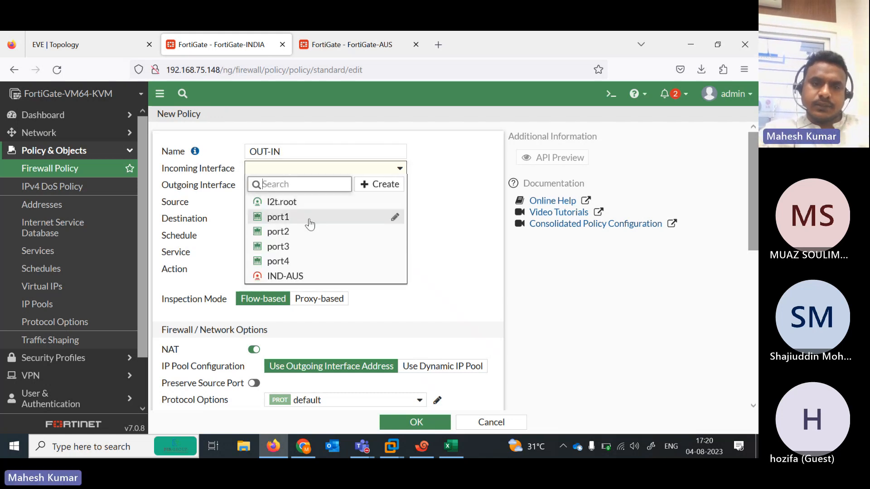
pyautogui.click(300, 276)
pyautogui.click(311, 186)
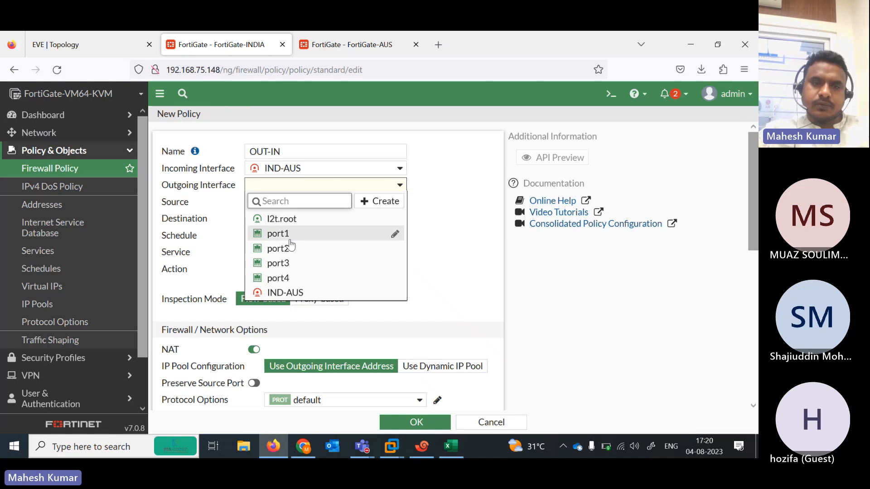
pyautogui.click(96, 43)
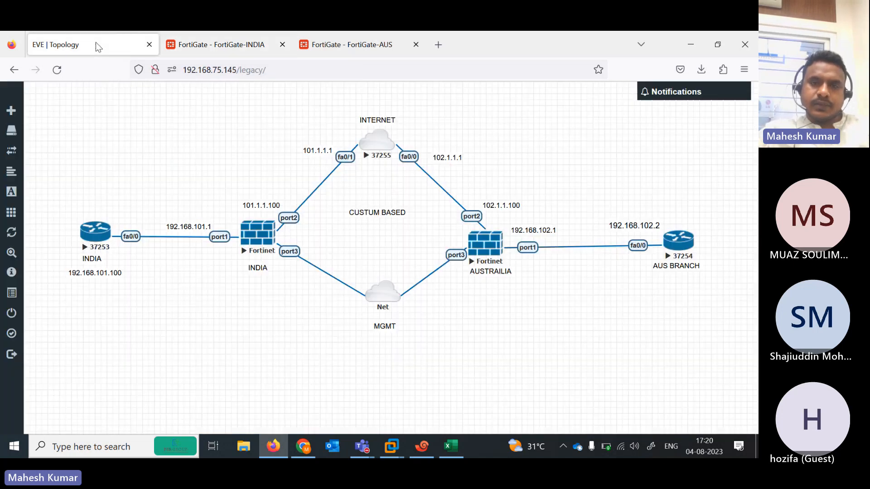
pyautogui.click(324, 35)
pyautogui.click(245, 43)
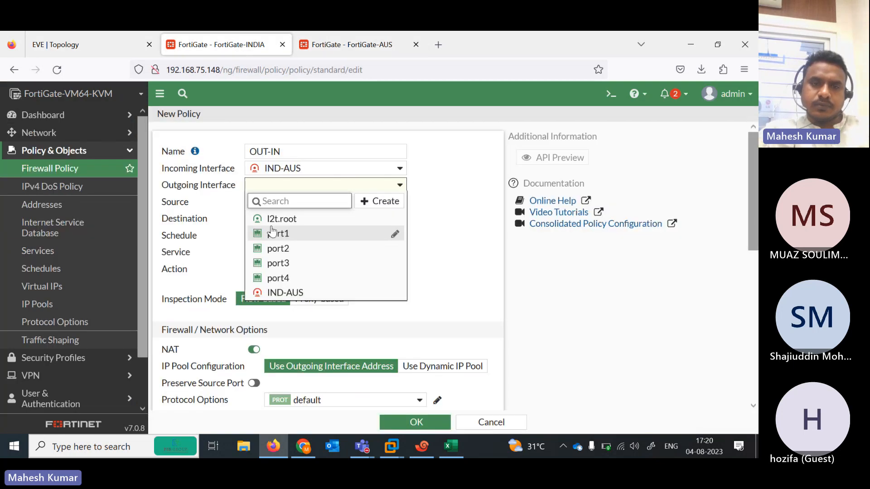
pyautogui.click(283, 250)
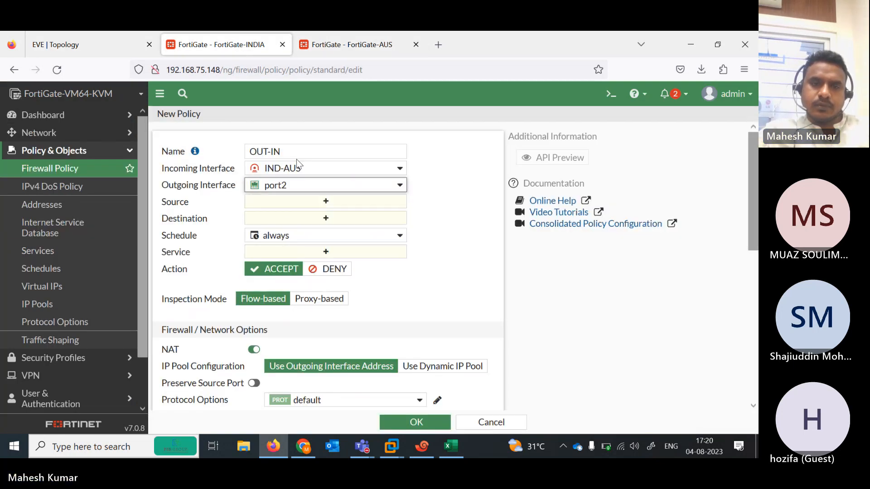
# After checking the topology, correct the outgoing interface from port2 to port1
pyautogui.click(327, 202)
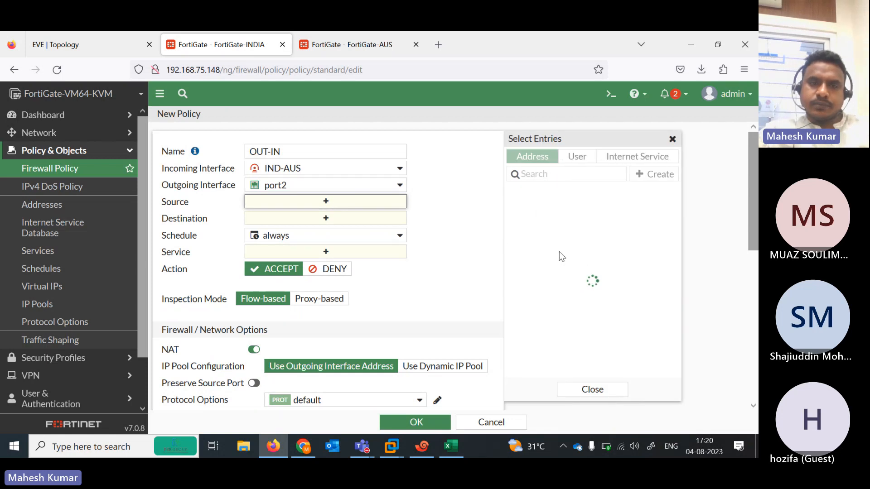
pyautogui.click(103, 42)
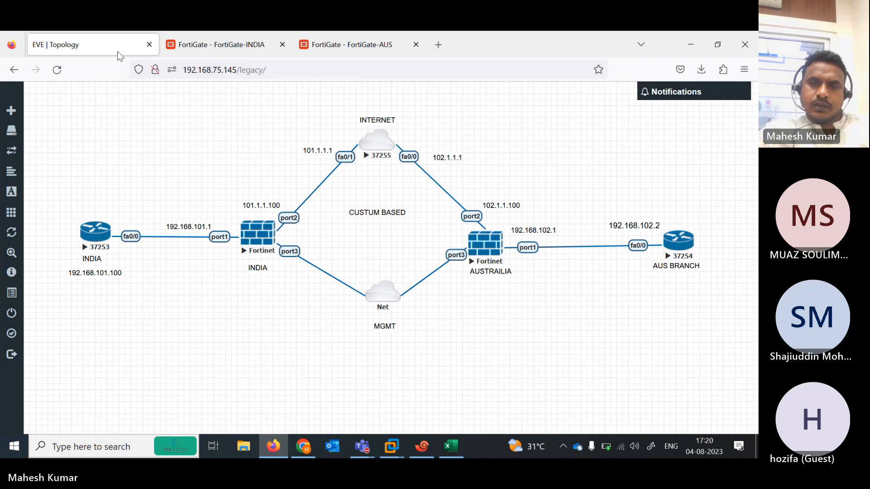
pyautogui.click(260, 43)
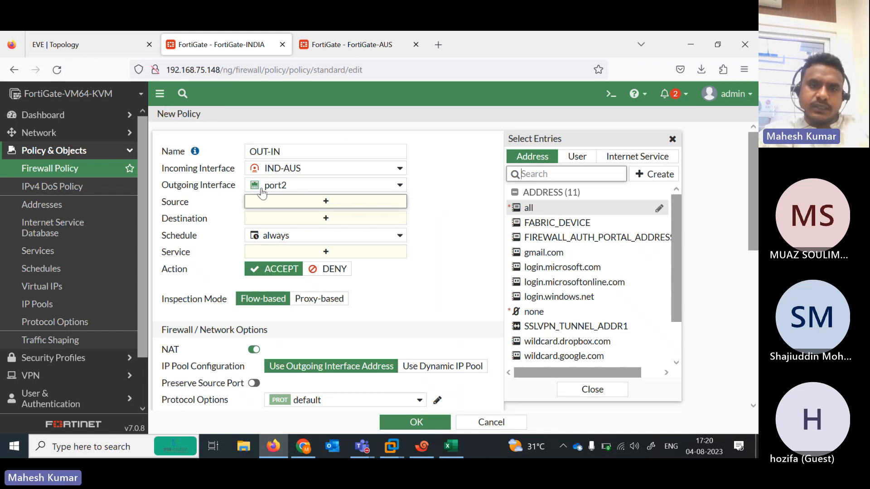
pyautogui.click(108, 47)
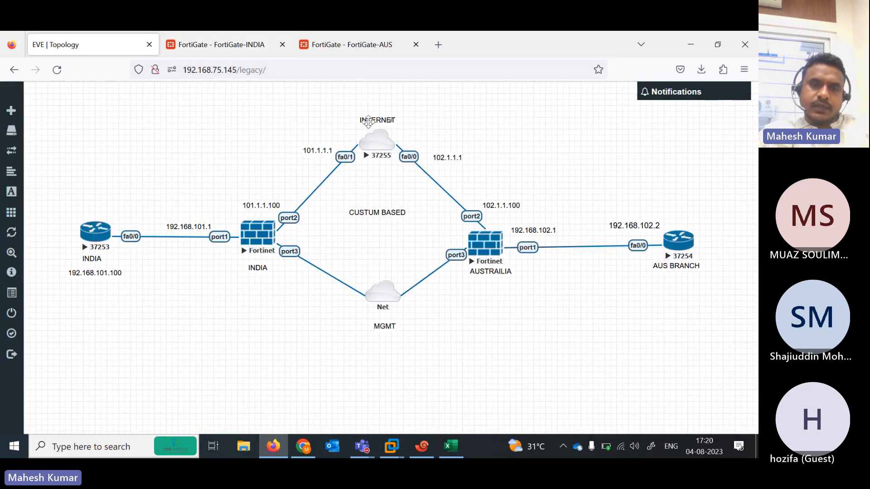
pyautogui.click(202, 38)
pyautogui.click(399, 187)
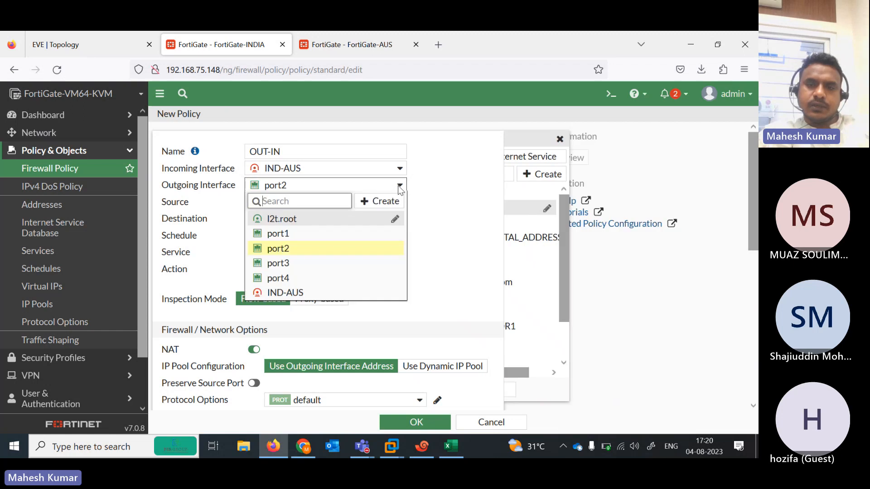
pyautogui.click(299, 234)
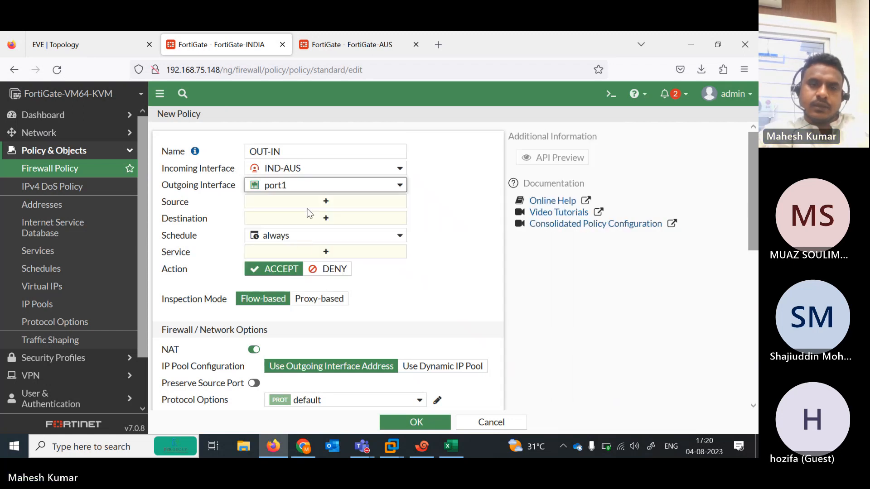
# Allow all addresses and ALL services, turn NAT off, and save the policy
pyautogui.click(308, 202)
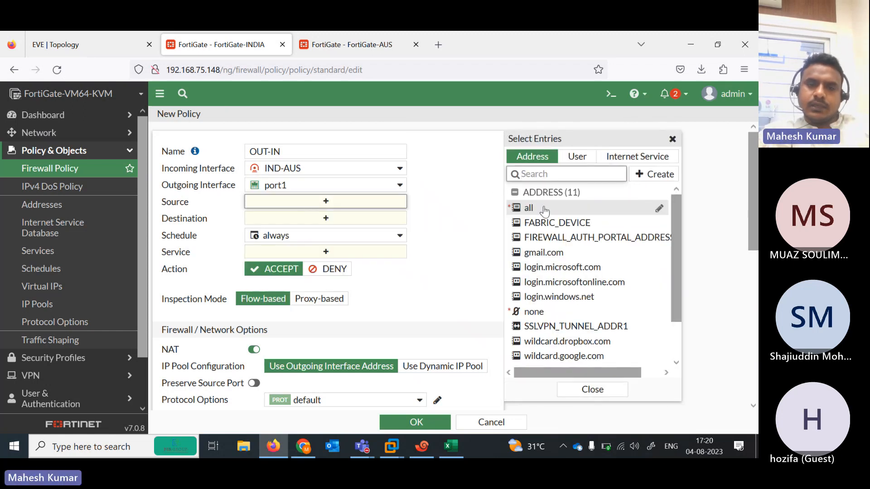
pyautogui.click(544, 208)
pyautogui.click(352, 232)
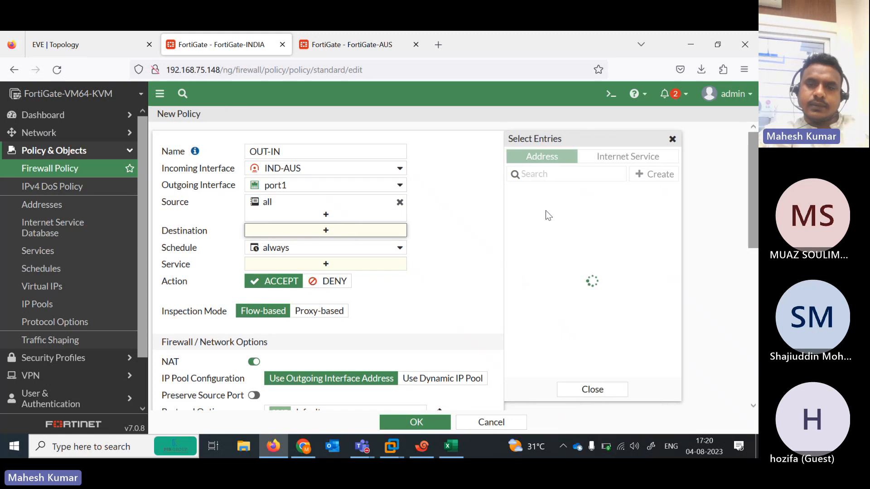
pyautogui.click(544, 212)
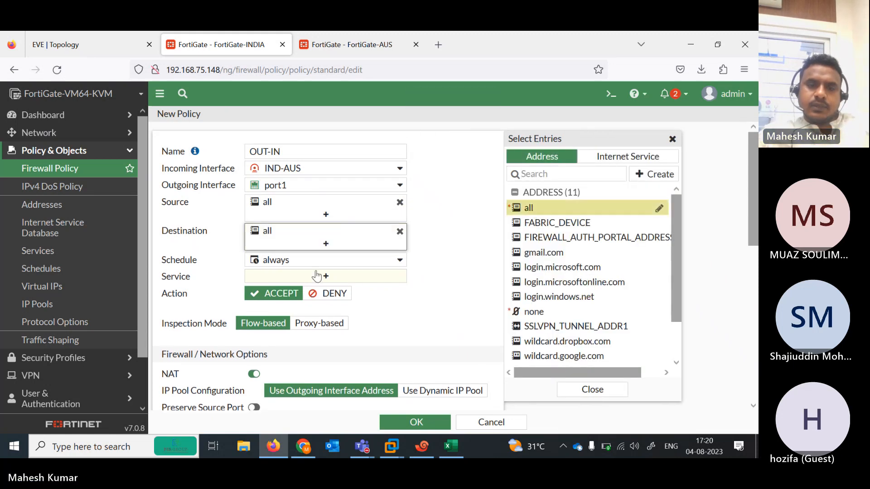
pyautogui.click(317, 276)
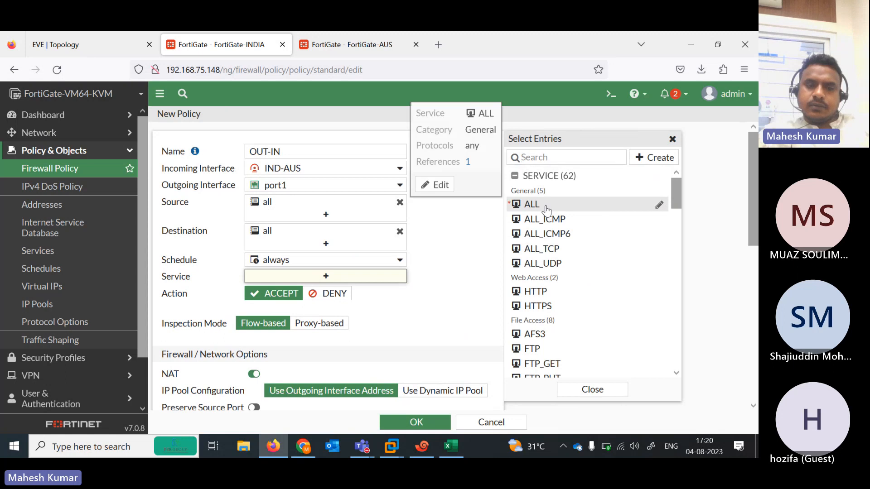
pyautogui.click(549, 205)
pyautogui.moveTo(753, 186); pyautogui.dragTo(753, 271)
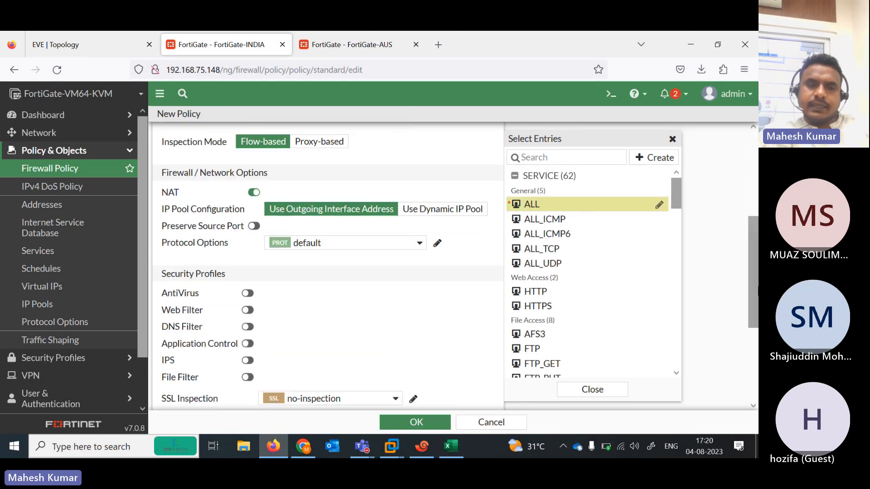
pyautogui.click(251, 195)
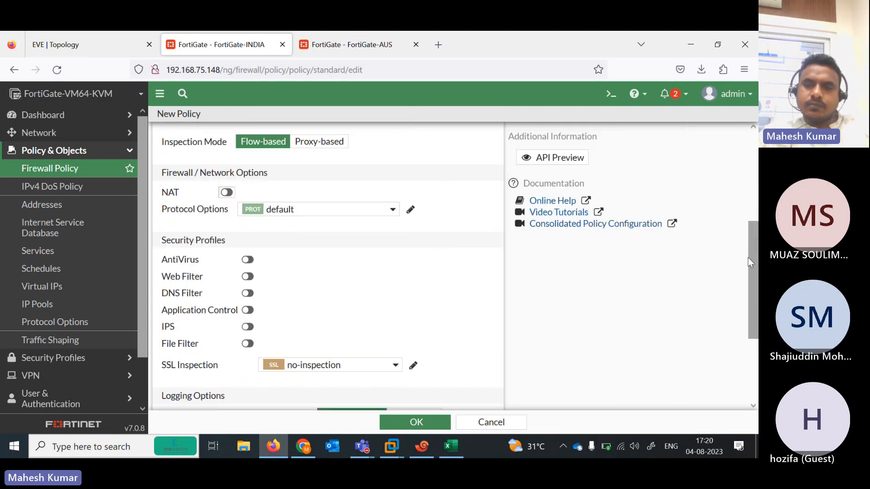
pyautogui.hotkey('ctrl', 'a')
pyautogui.click(744, 294)
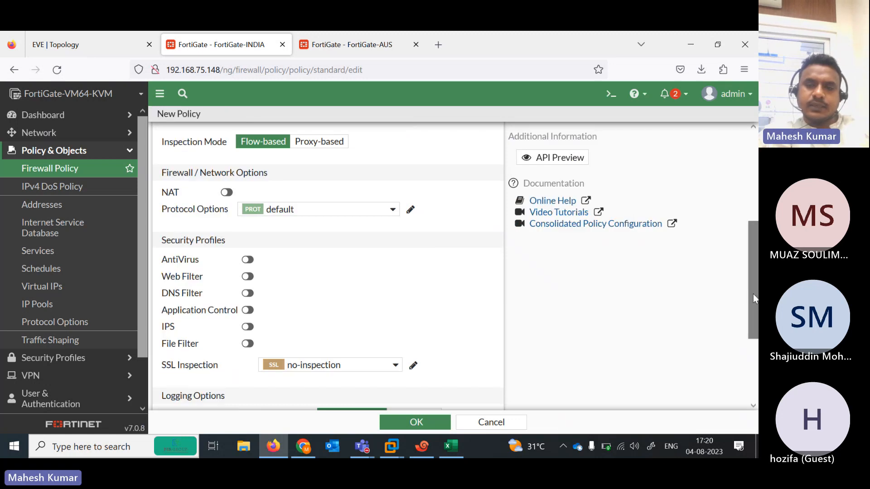
pyautogui.moveTo(753, 296); pyautogui.dragTo(753, 362)
pyautogui.click(414, 422)
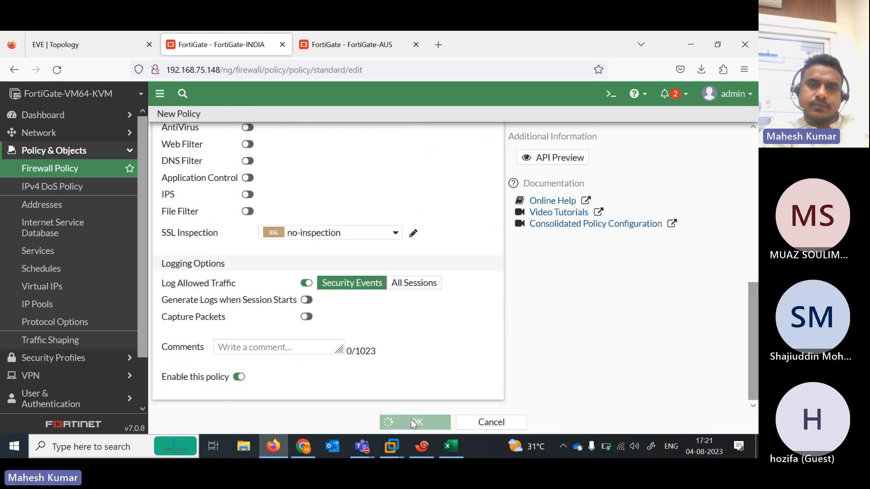
# On FortiGate-AUS, start an IN-OUT policy from port1 to the AUS-IND tunnel
pyautogui.click(340, 45)
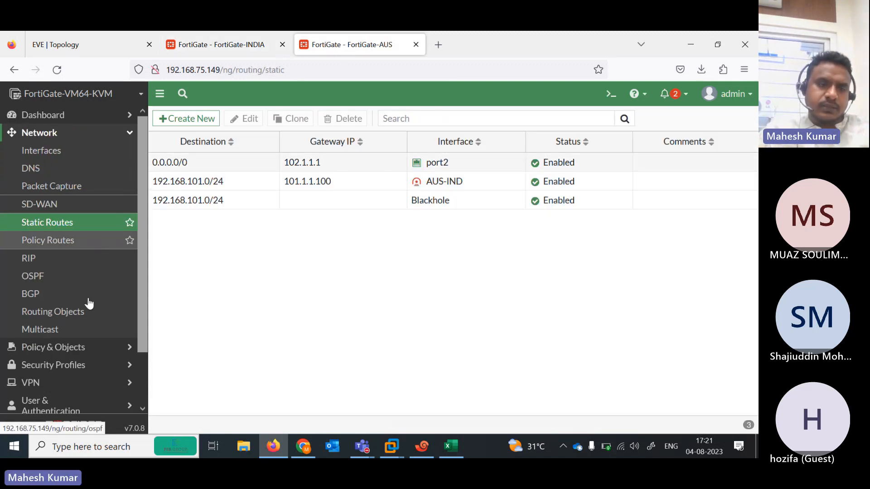
pyautogui.click(75, 352)
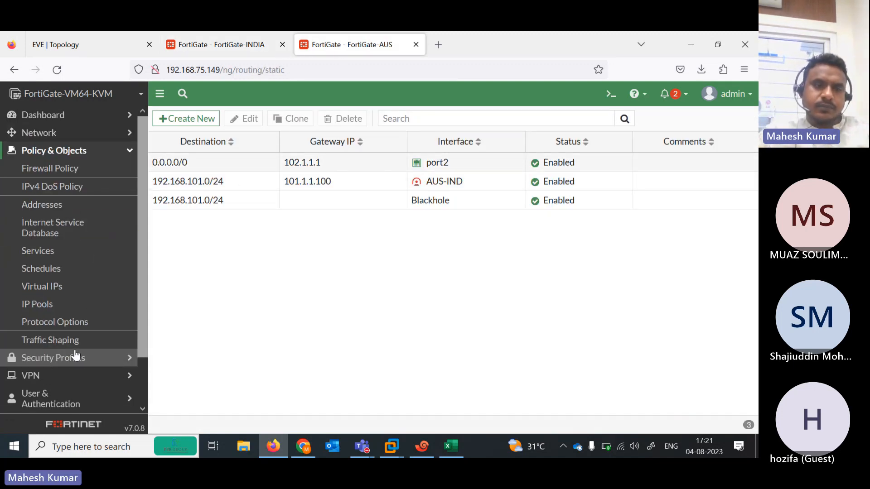
pyautogui.click(59, 172)
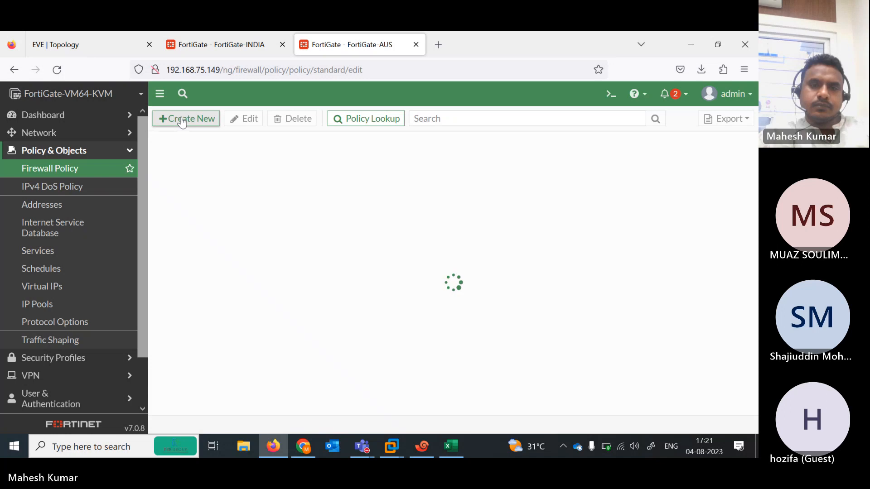
pyautogui.click(90, 40)
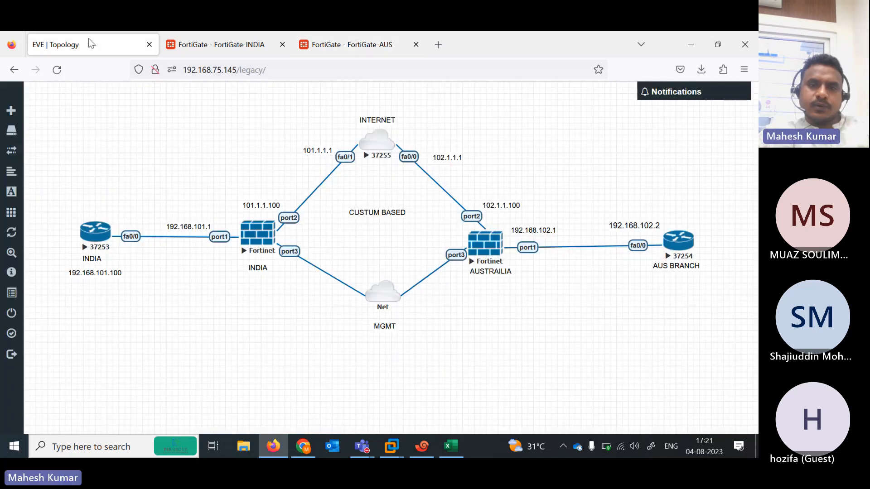
pyautogui.click(343, 45)
pyautogui.click(287, 155)
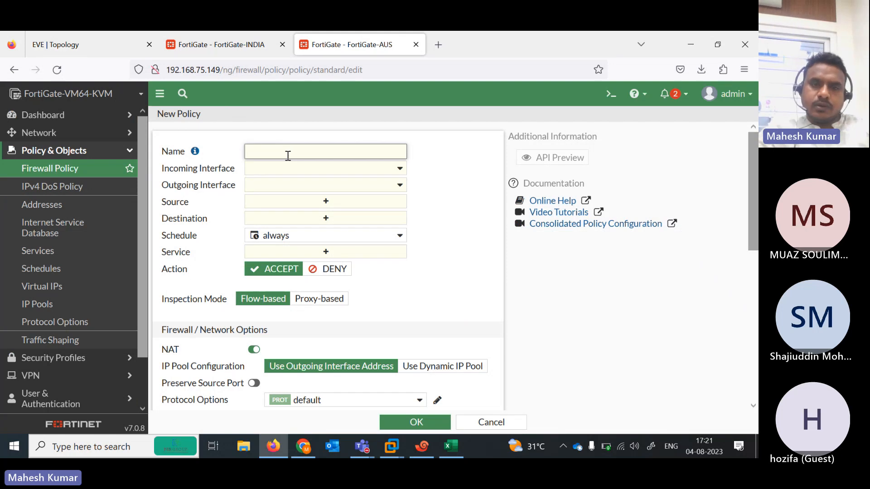
pyautogui.write('IN-OUT')
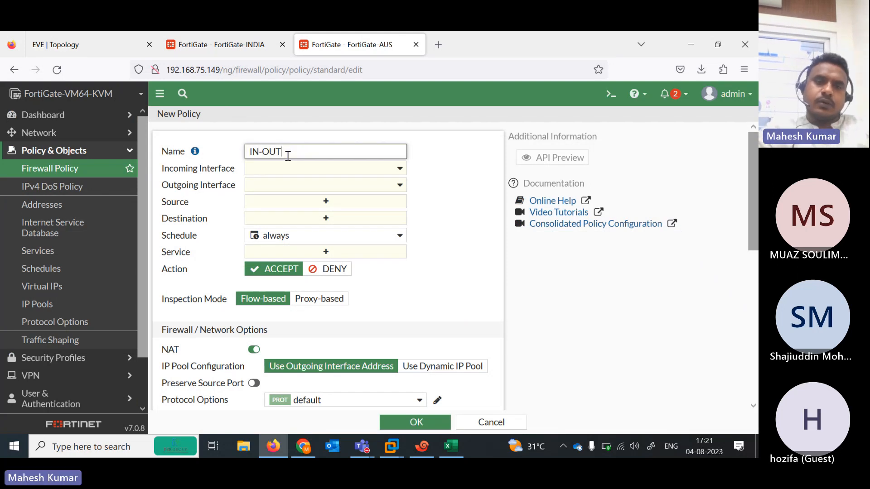
pyautogui.click(103, 32)
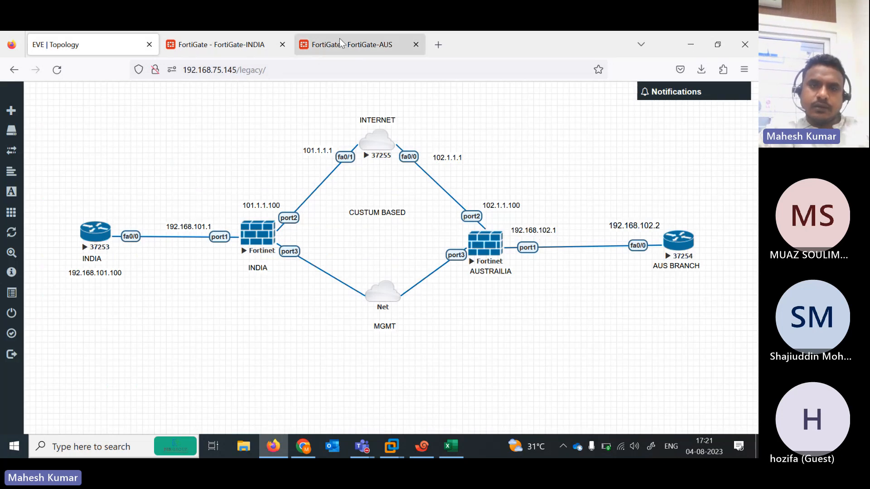
pyautogui.click(341, 44)
pyautogui.click(381, 170)
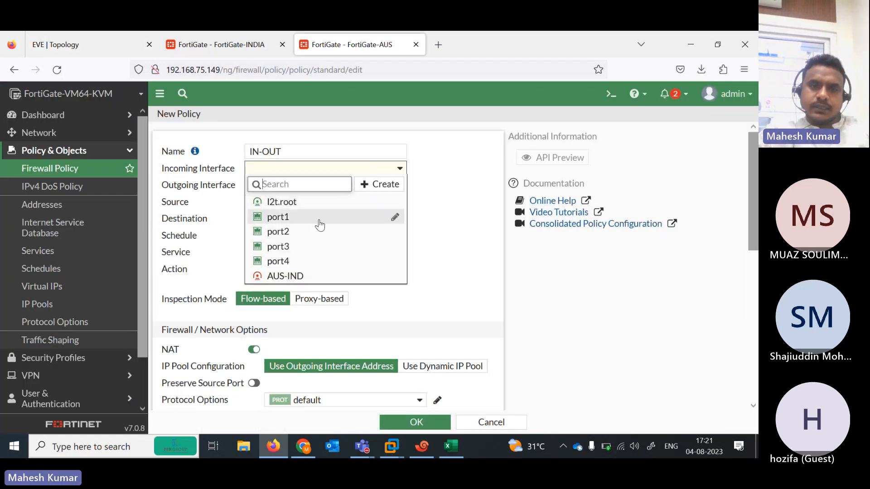
pyautogui.click(283, 221)
pyautogui.click(352, 187)
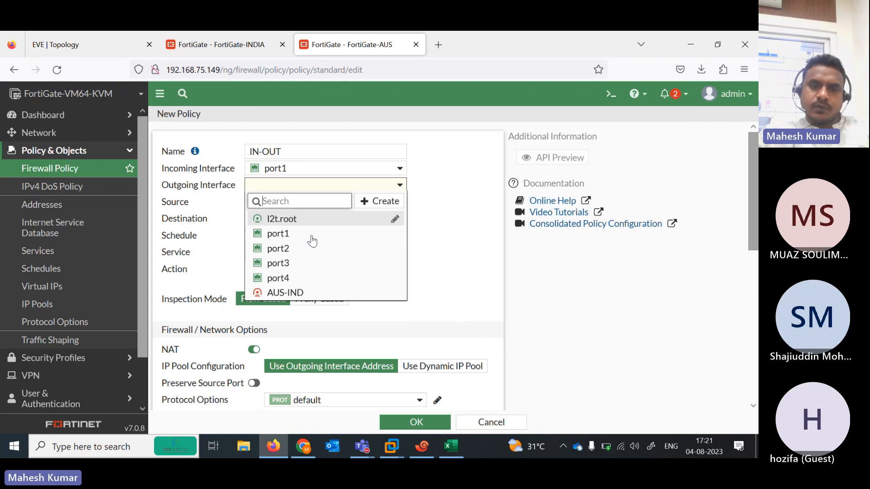
pyautogui.click(296, 290)
# Use all for source and destination with ALL services, then save the policy
pyautogui.click(331, 204)
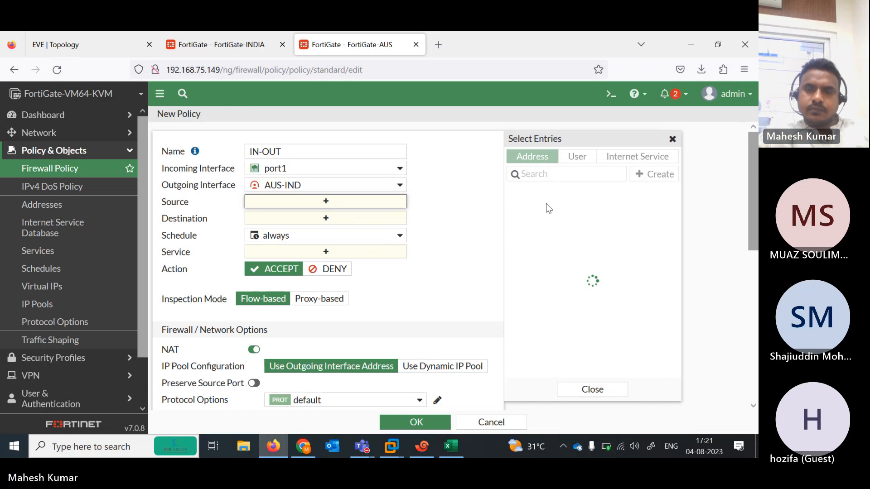
pyautogui.click(542, 209)
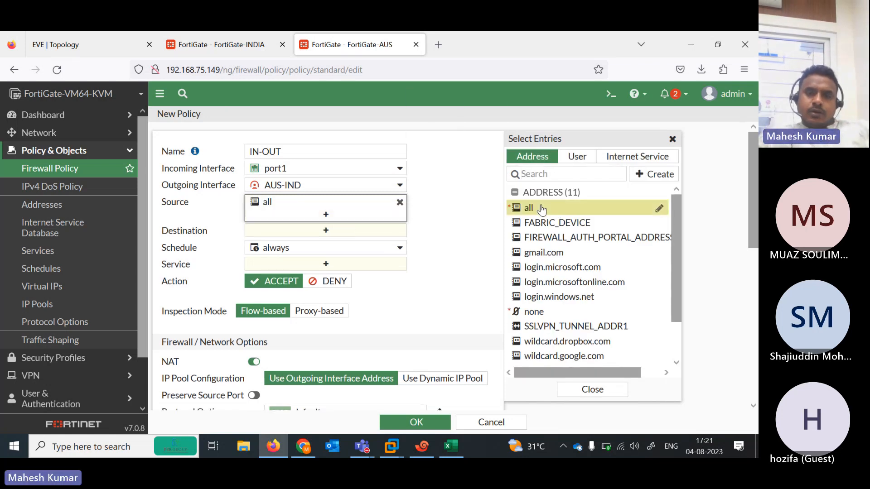
pyautogui.click(326, 231)
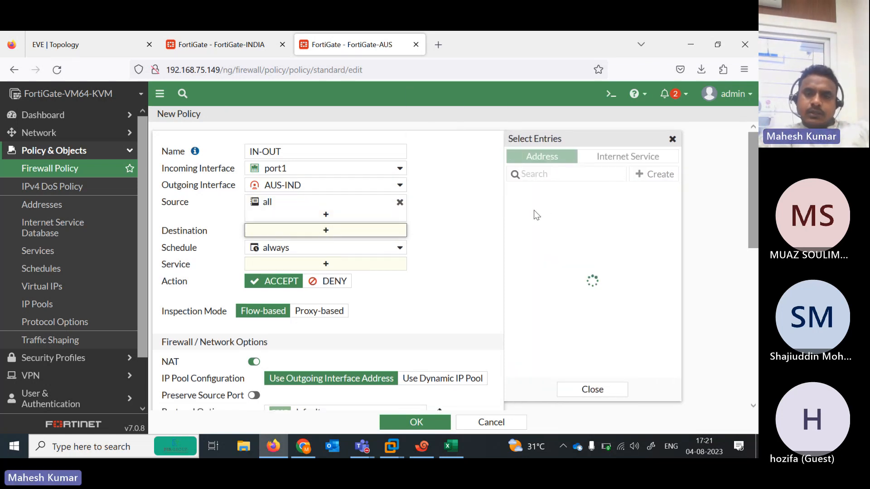
pyautogui.click(530, 206)
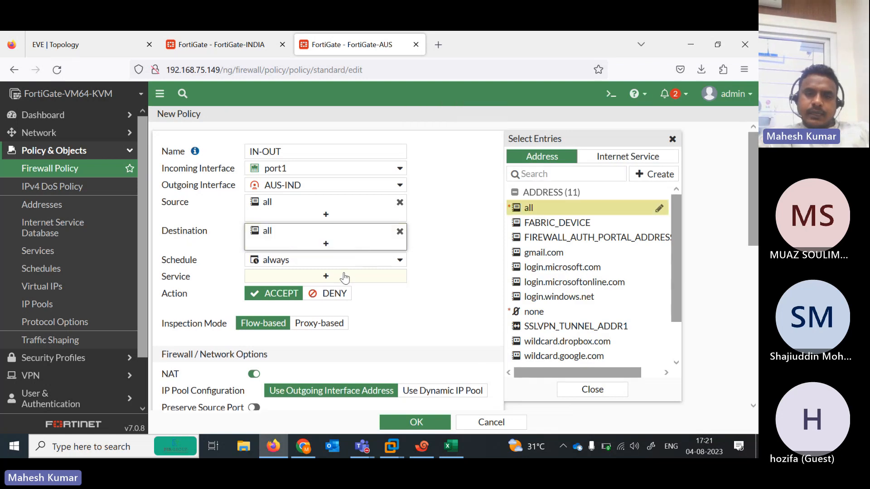
pyautogui.click(344, 277)
pyautogui.click(539, 204)
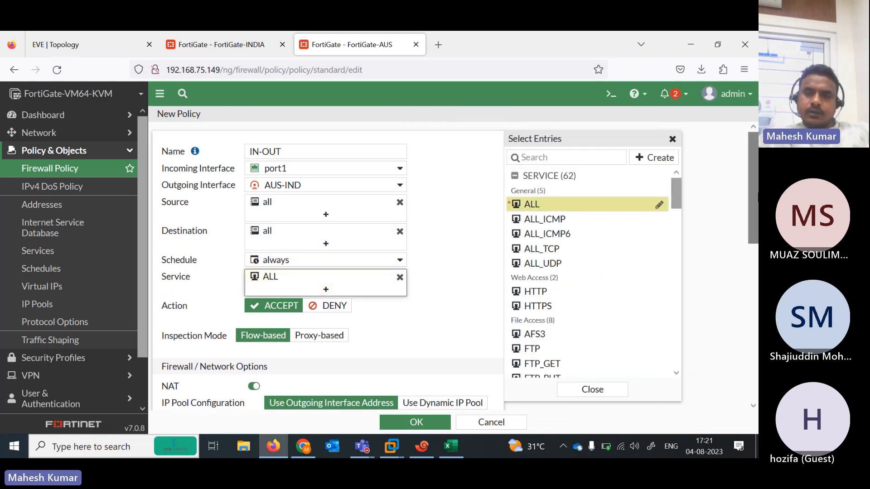
pyautogui.scroll(-4, 326, 272)
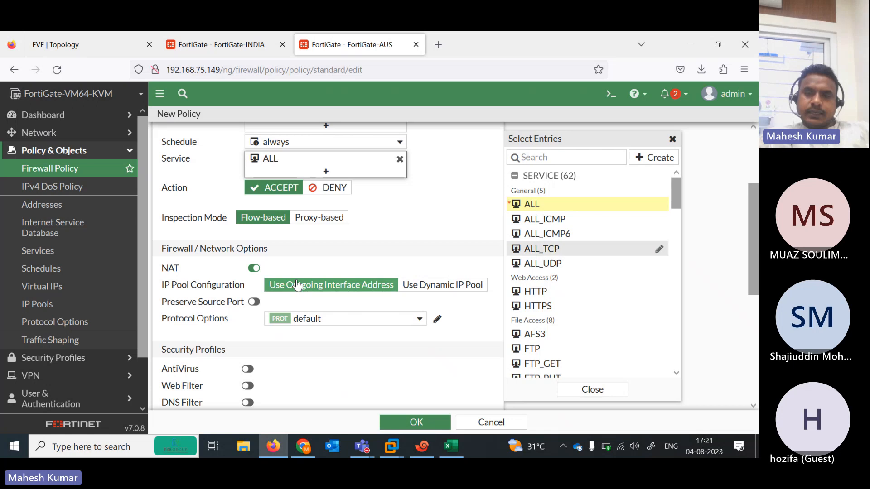
pyautogui.scroll(-8, 326, 272)
pyautogui.click(406, 422)
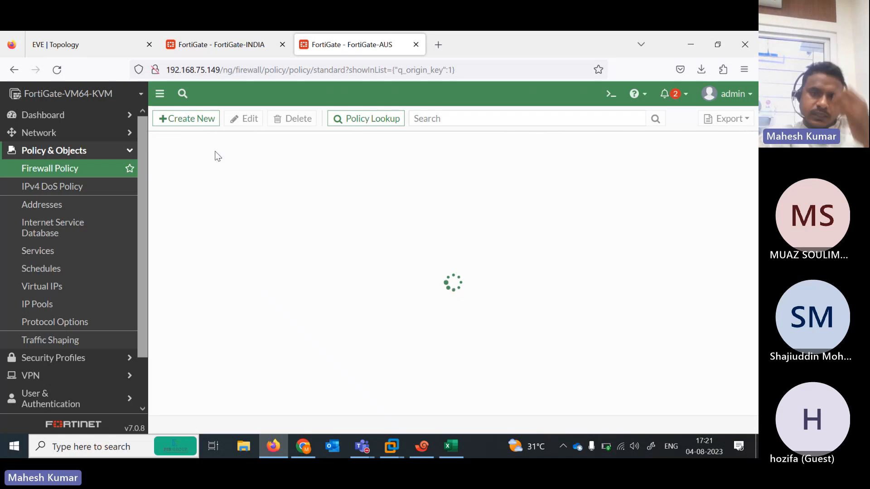
# Start a new policy named OUT-IN from incoming interface AUS-IND to outgoing interface port1
pyautogui.click(185, 120)
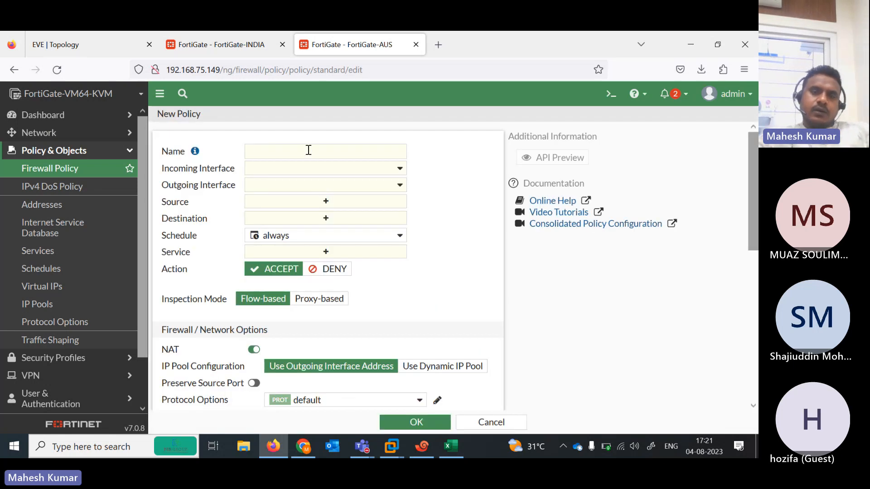
pyautogui.click(308, 150)
pyautogui.write('OUT-IN')
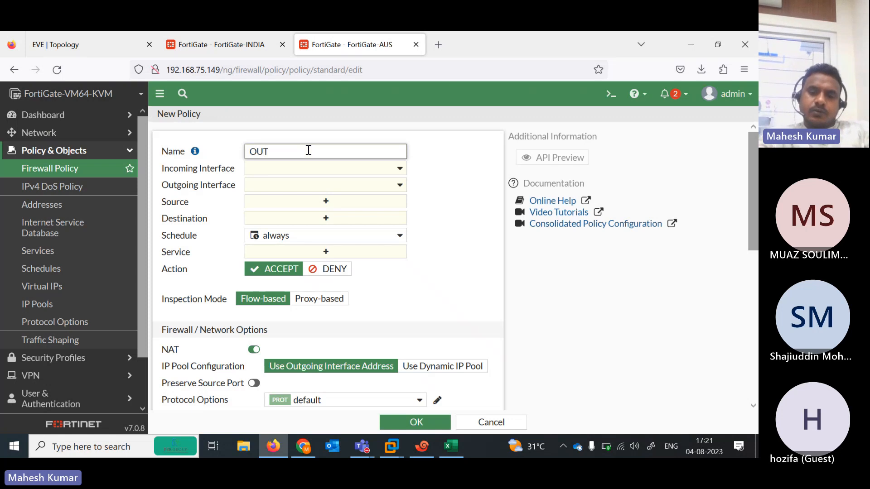
pyautogui.click(353, 168)
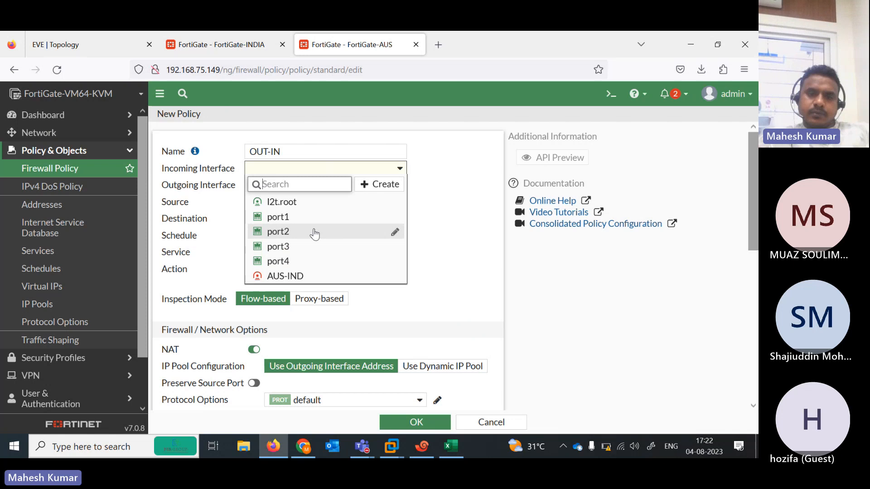
pyautogui.click(297, 276)
pyautogui.click(339, 186)
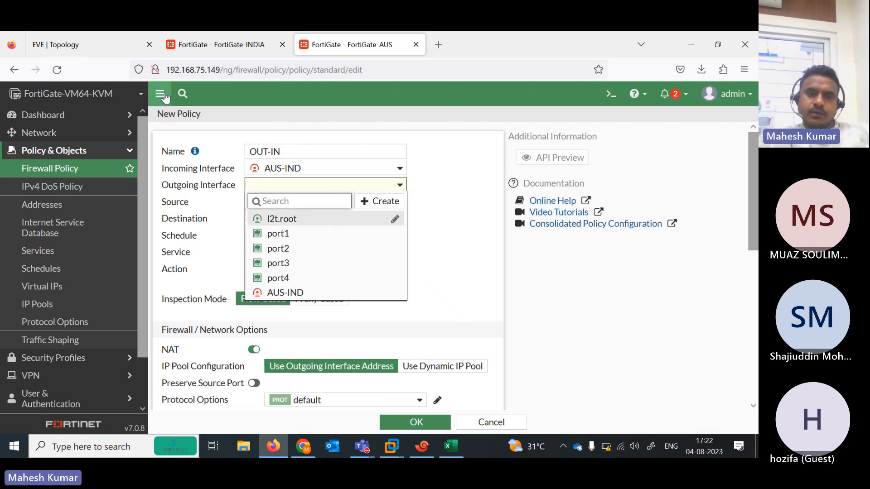
pyautogui.click(100, 48)
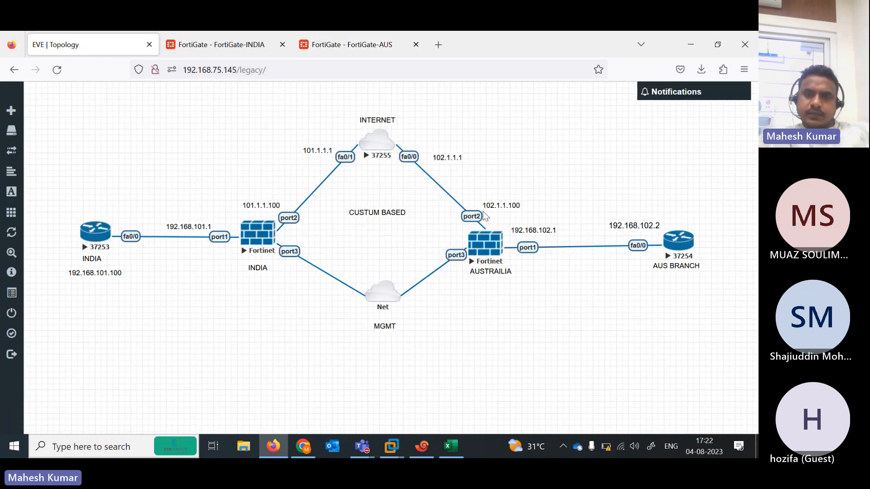
pyautogui.click(332, 45)
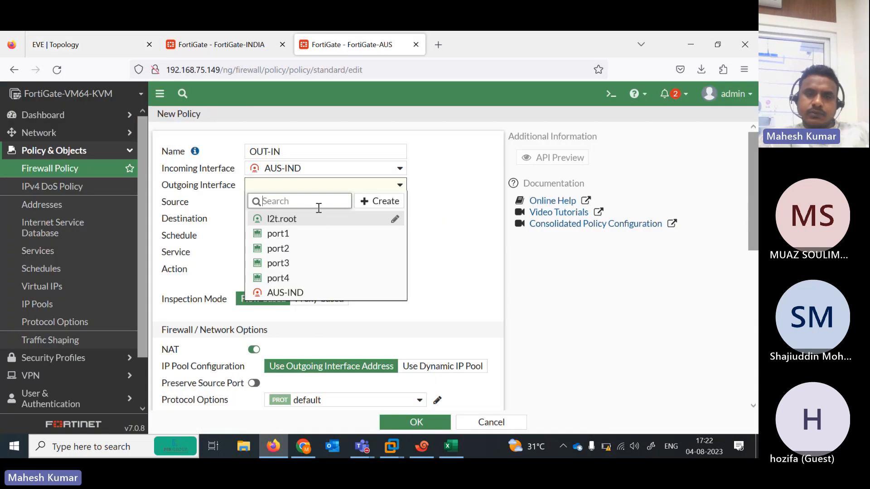
pyautogui.click(307, 234)
# Set source all, destination all and service ALL, then save the policy
pyautogui.click(326, 201)
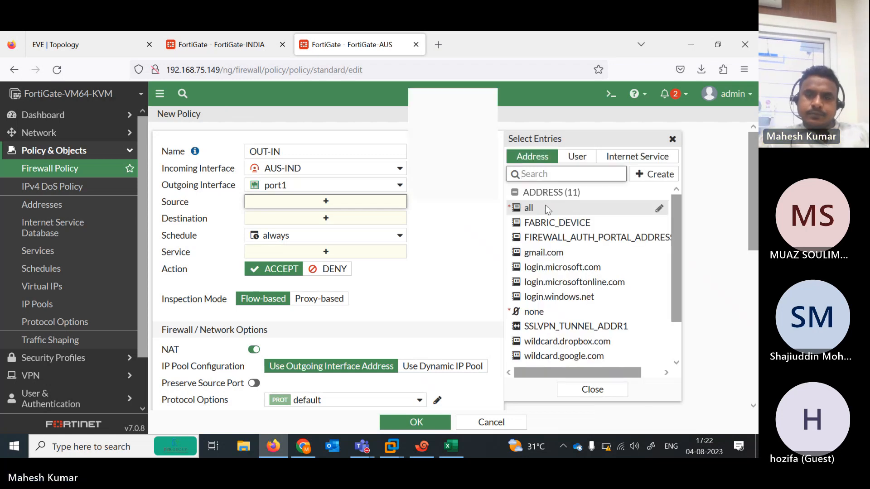
pyautogui.click(545, 206)
pyautogui.click(353, 235)
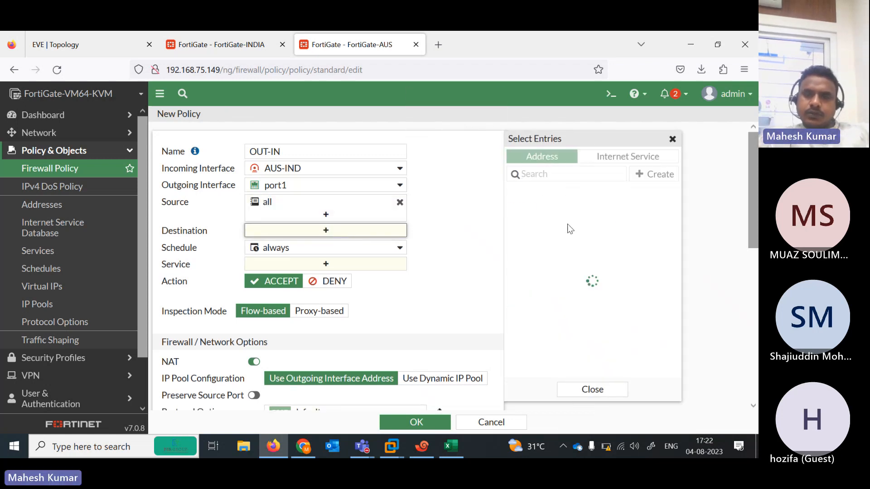
pyautogui.click(533, 207)
pyautogui.click(342, 278)
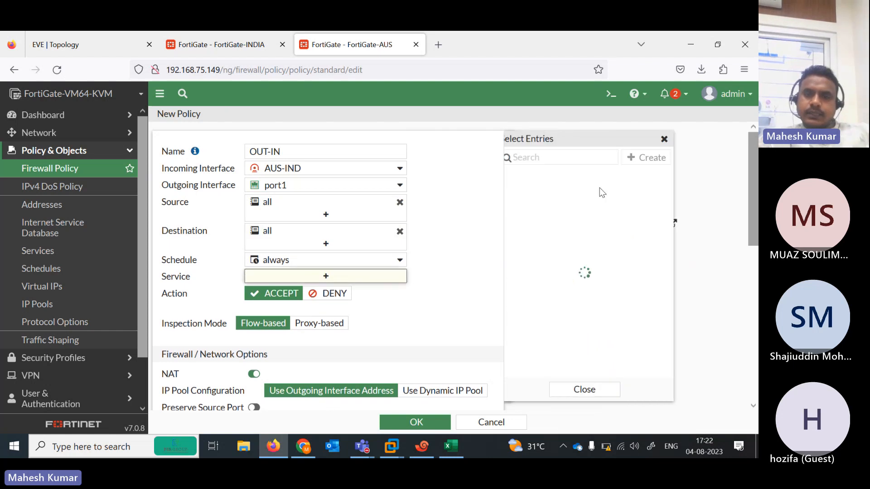
pyautogui.click(538, 204)
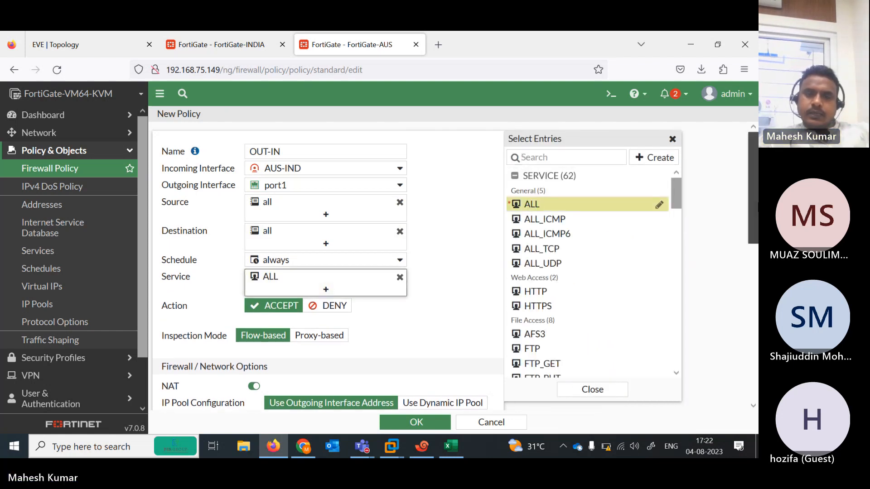
pyautogui.scroll(-10, 730, 195)
pyautogui.click(417, 422)
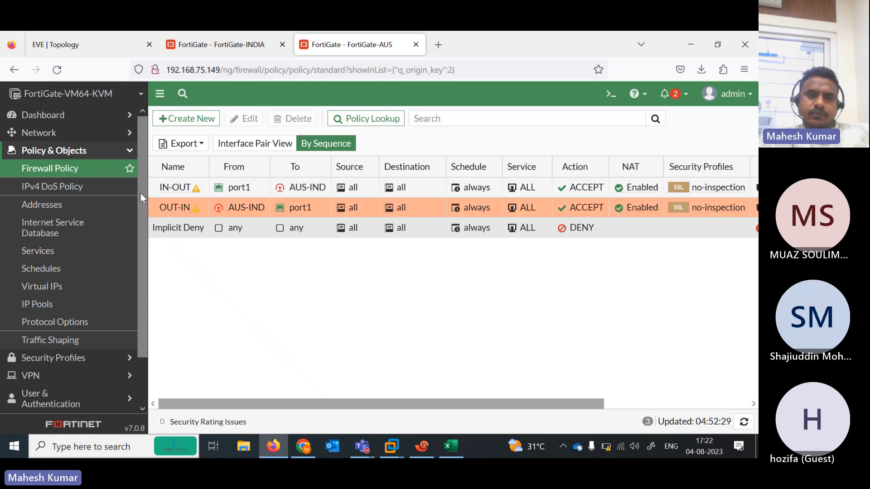
# Move to FortiGate-INDIA's policy list after checking the EVE topology, and expand Network and Dashboard menus
pyautogui.click(84, 122)
pyautogui.click(235, 33)
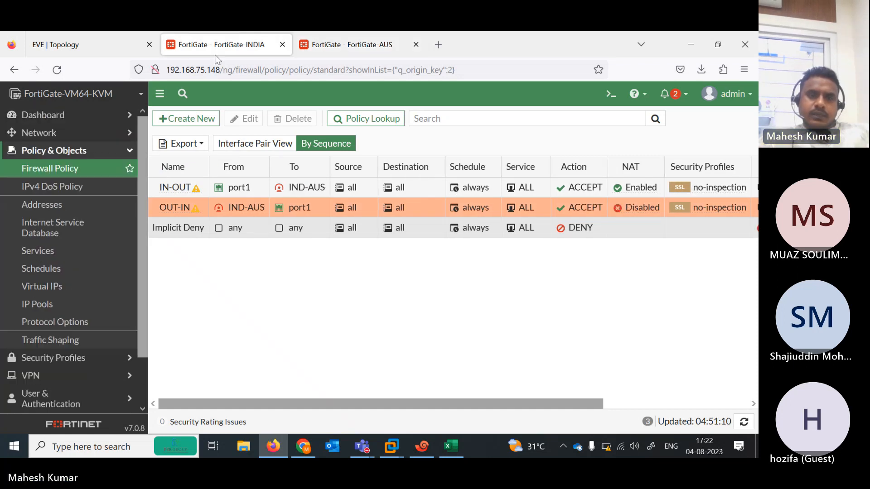
pyautogui.click(85, 42)
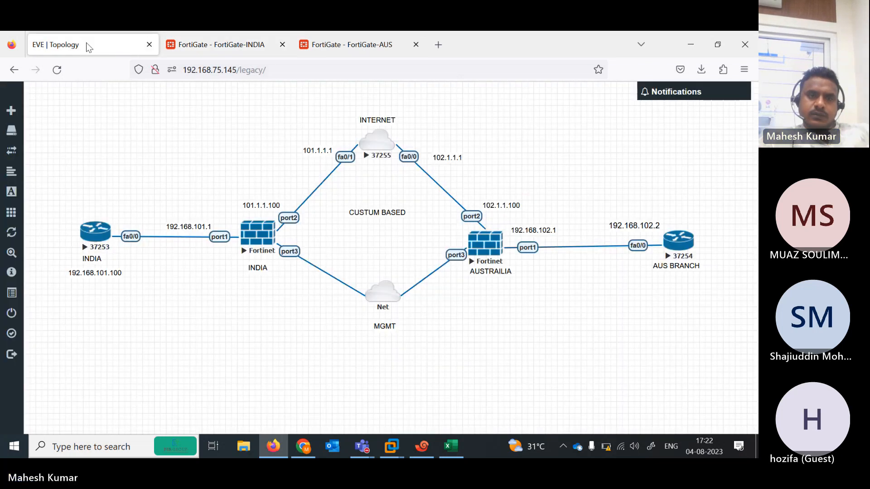
pyautogui.click(213, 46)
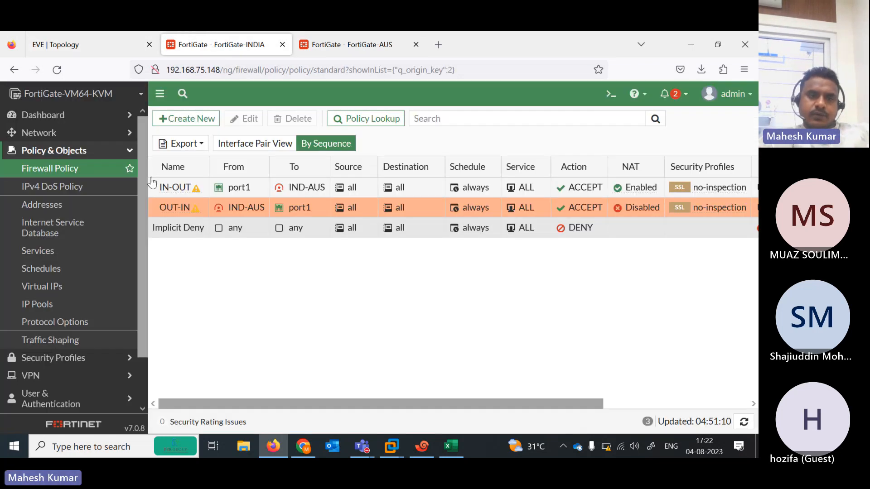
pyautogui.click(107, 137)
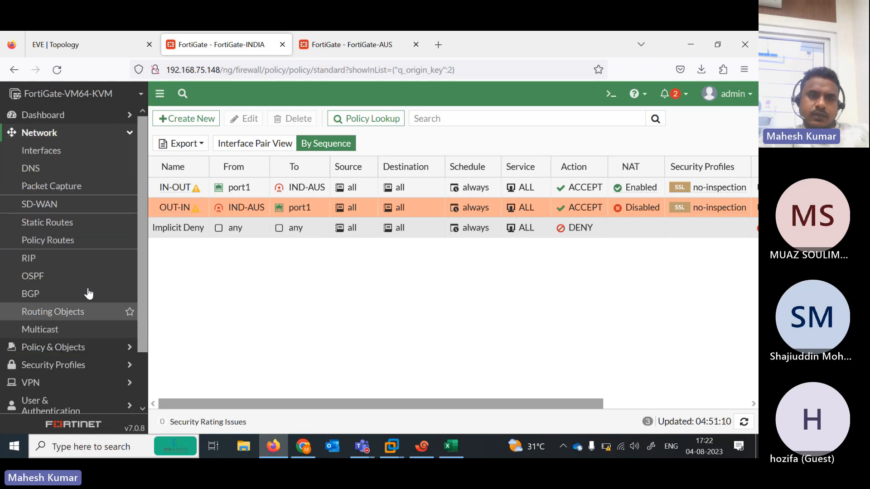
pyautogui.click(102, 115)
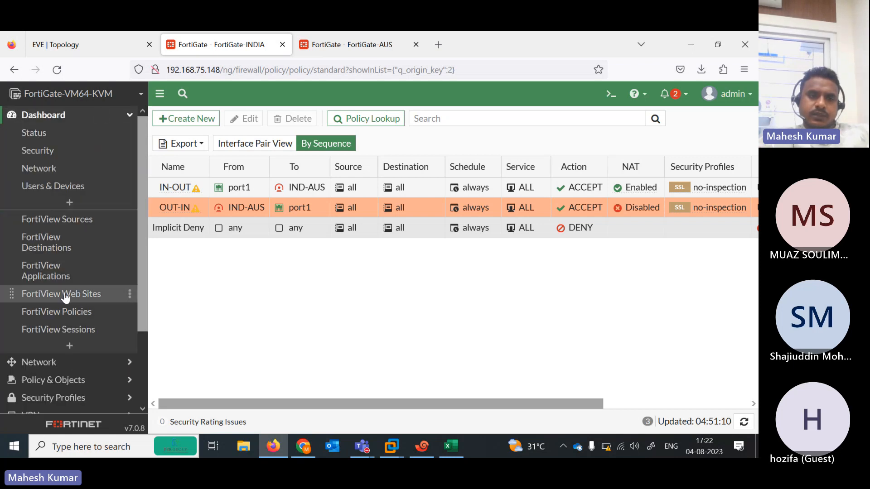
# Add the IPsec monitor to FortiGate-INDIA's dashboard by searching for IPSEC
pyautogui.click(71, 346)
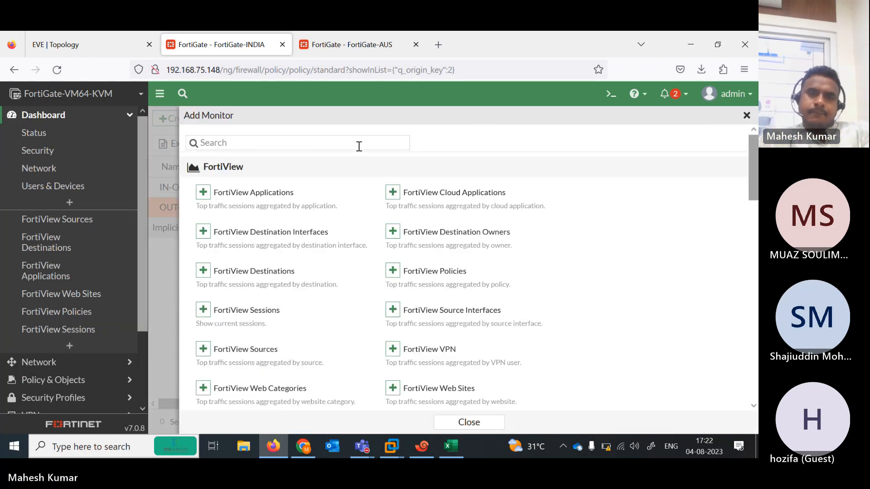
pyautogui.click(357, 145)
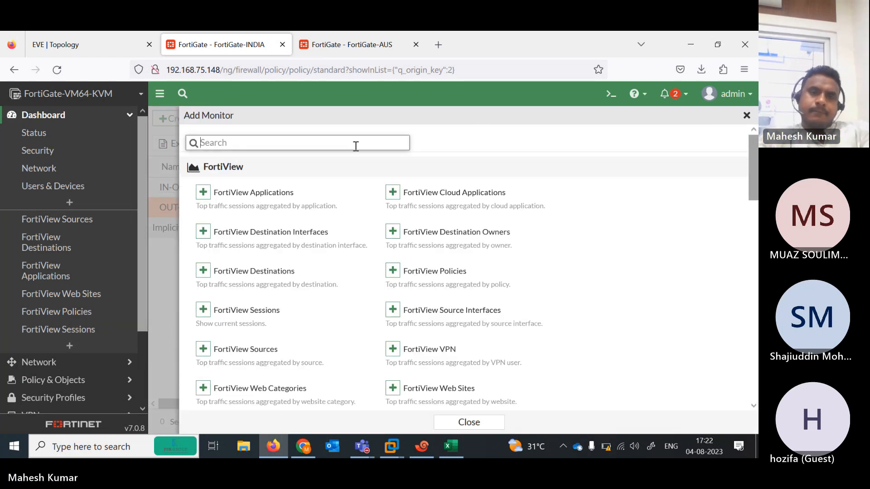
pyautogui.write('IPSED')
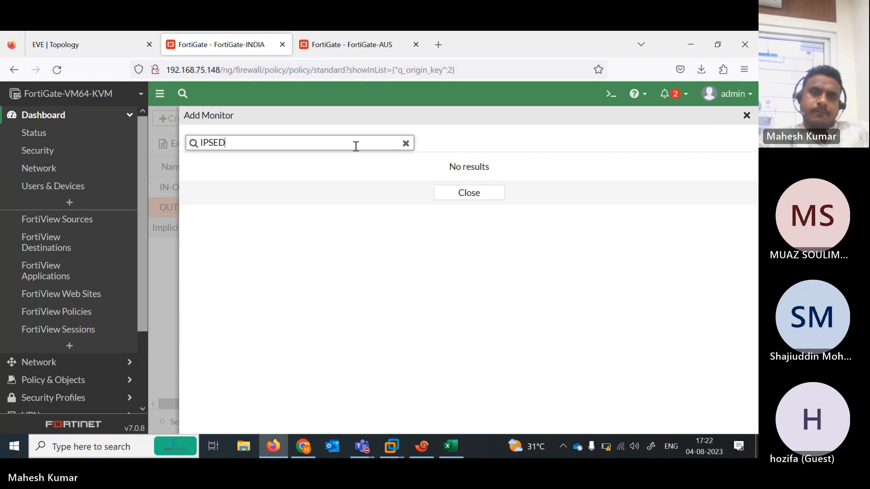
pyautogui.press('BackSpace')
pyautogui.write('C')
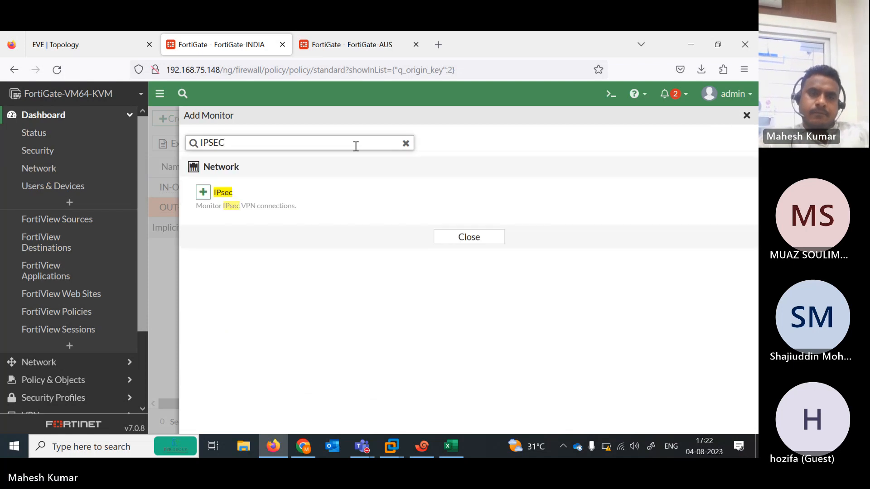
pyautogui.click(203, 192)
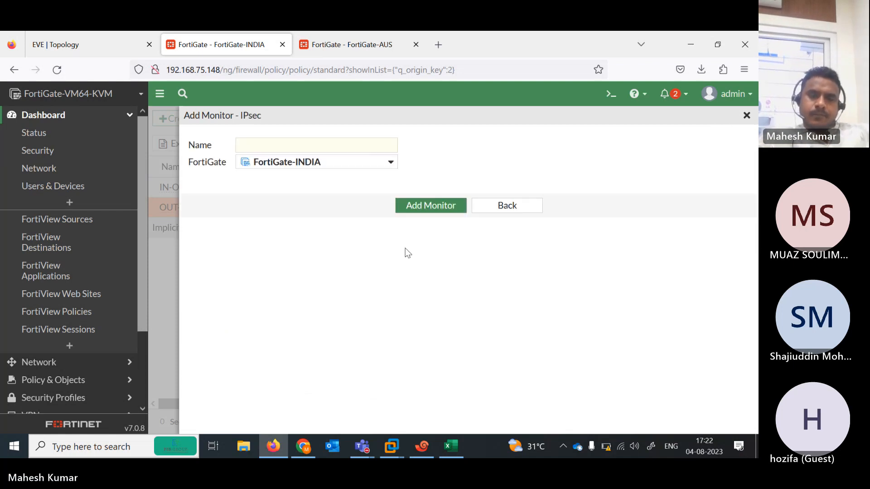
pyautogui.click(423, 206)
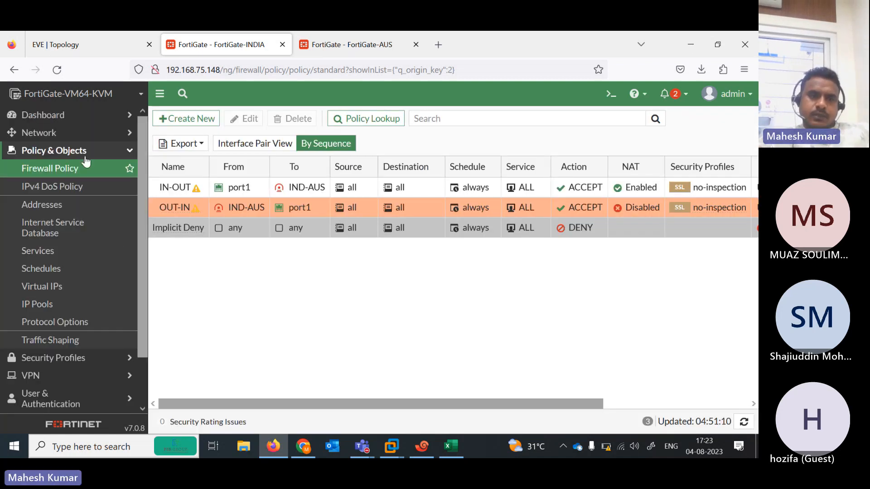
# Open Dashboard > IPsec Monitor and select the IND-AUS tunnel row
pyautogui.click(62, 119)
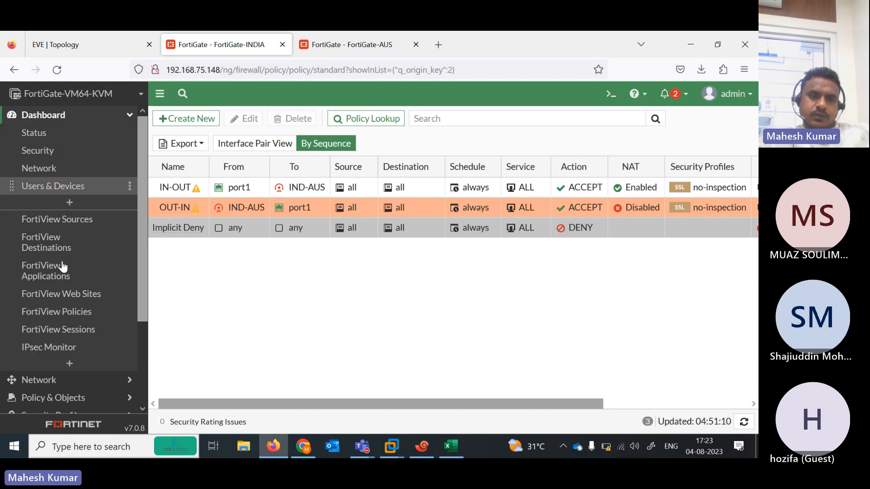
pyautogui.click(62, 347)
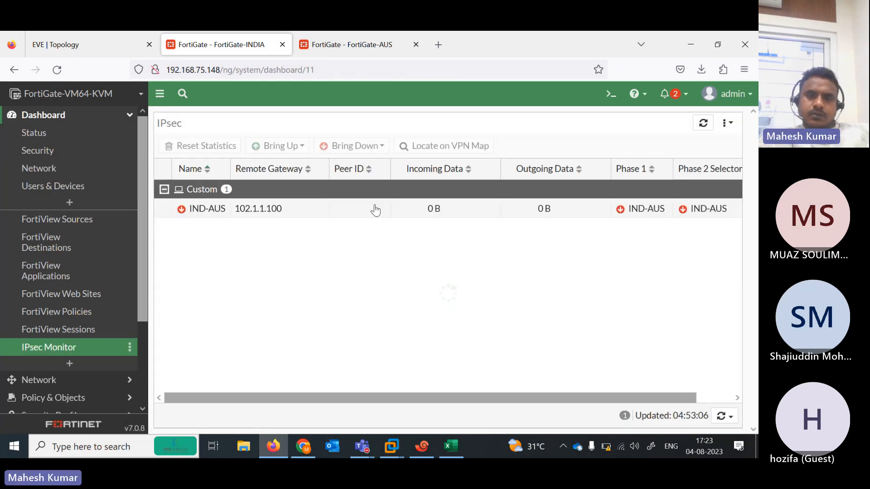
pyautogui.click(473, 213)
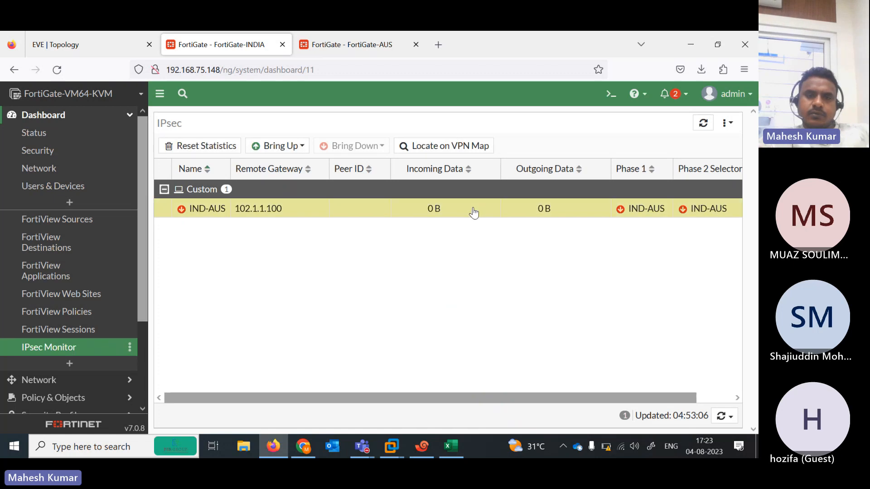
# On FortiGate-AUS, add the IPsec monitor found by searching IPSEC and open Dashboard > IPsec Monitor
pyautogui.click(336, 45)
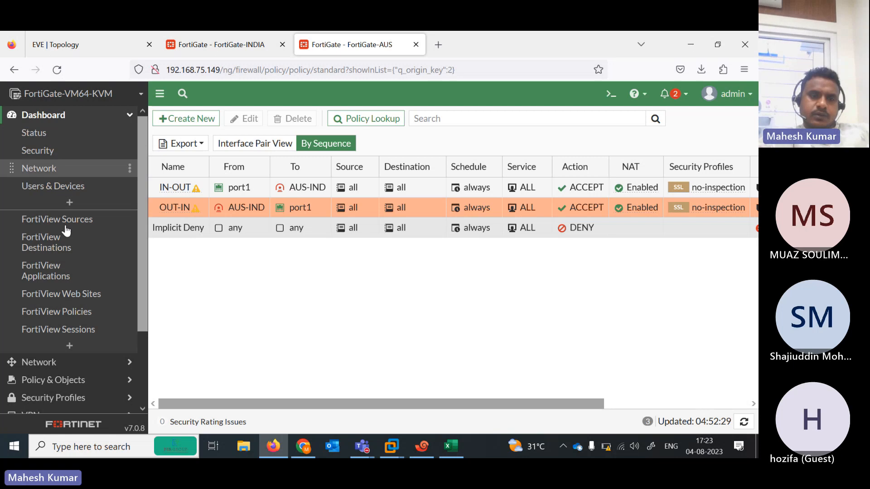
pyautogui.click(68, 347)
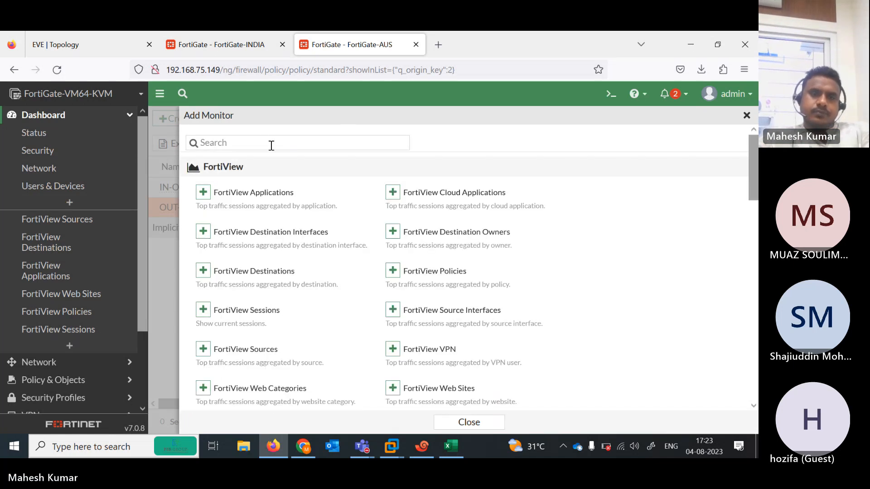
pyautogui.click(264, 142)
pyautogui.write('IPSEC')
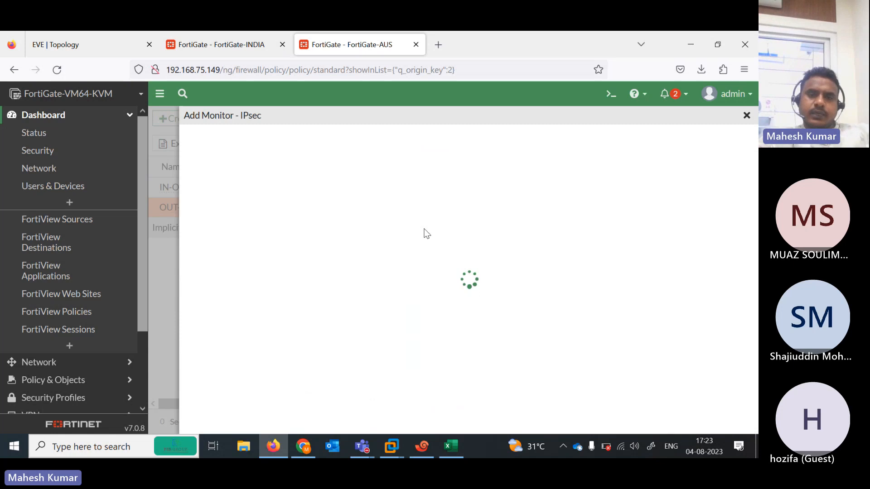
pyautogui.click(430, 205)
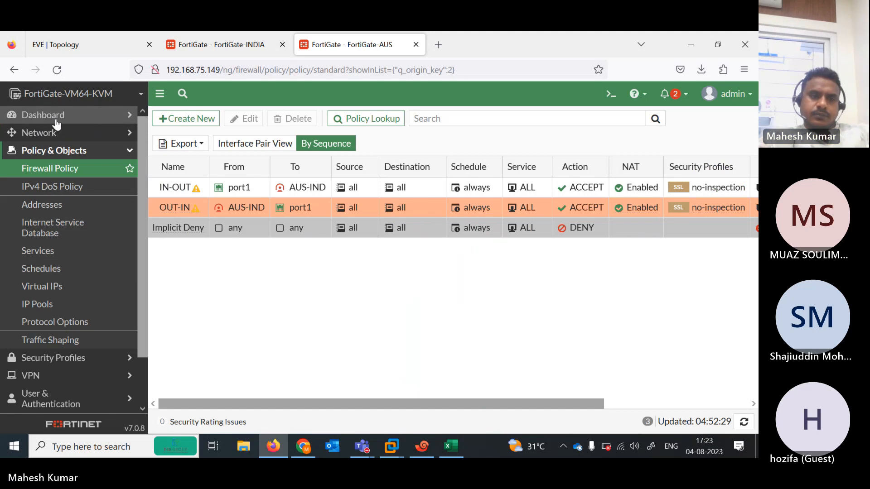
pyautogui.click(52, 114)
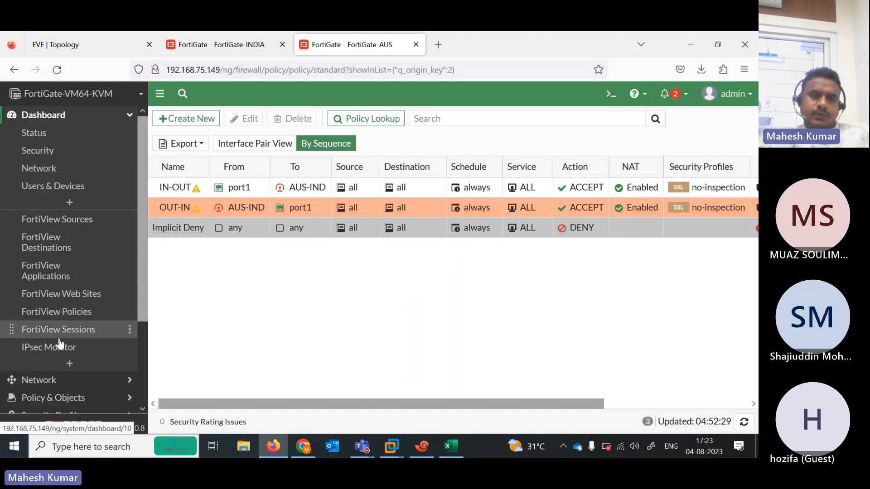
pyautogui.click(61, 348)
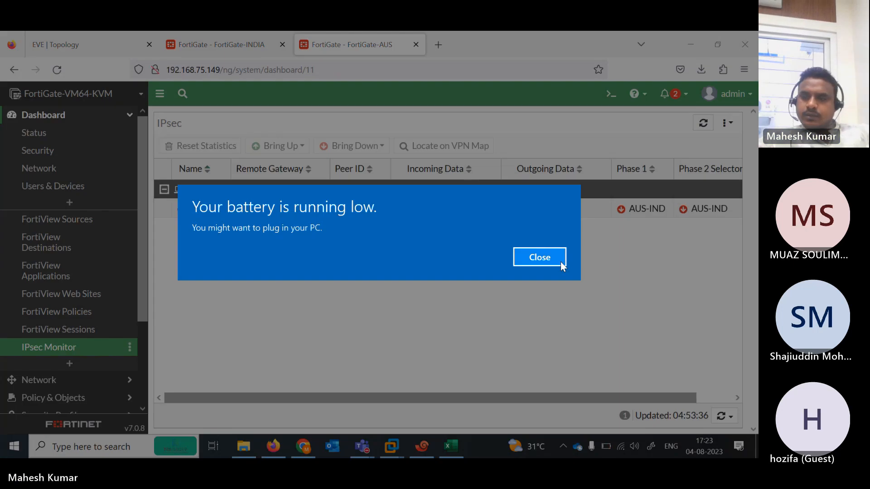
# Close the Windows low-battery warning to view the AUS-IND tunnel in the IPsec Monitor
pyautogui.click(553, 259)
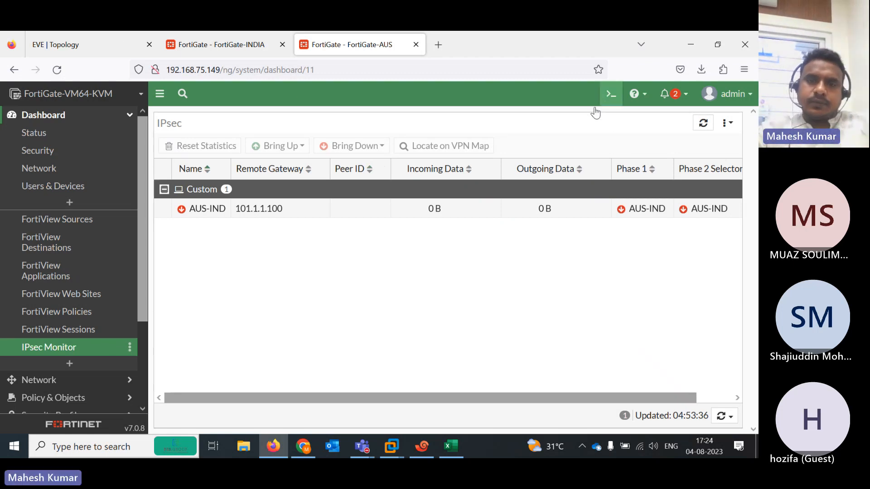
# Run 'get router info routing-table all' in the CLI console and mark the 192.168.101.0 and 192.168.102.0 routes
pyautogui.click(610, 94)
pyautogui.write('get router info routing-table ')
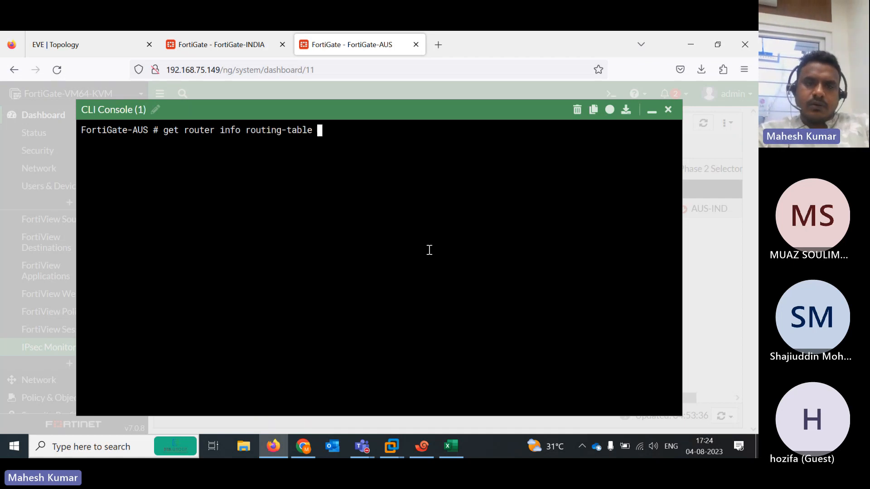
pyautogui.write('all')
pyautogui.press('Return')
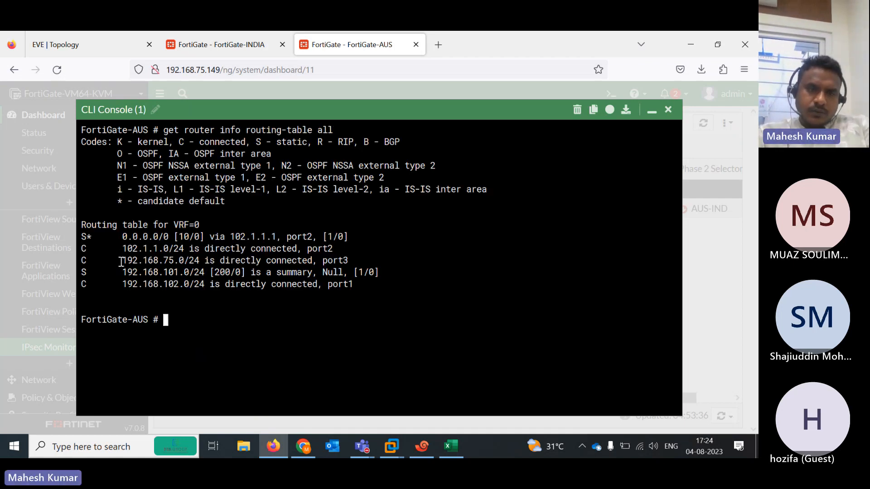
pyautogui.moveTo(114, 269); pyautogui.dragTo(372, 284)
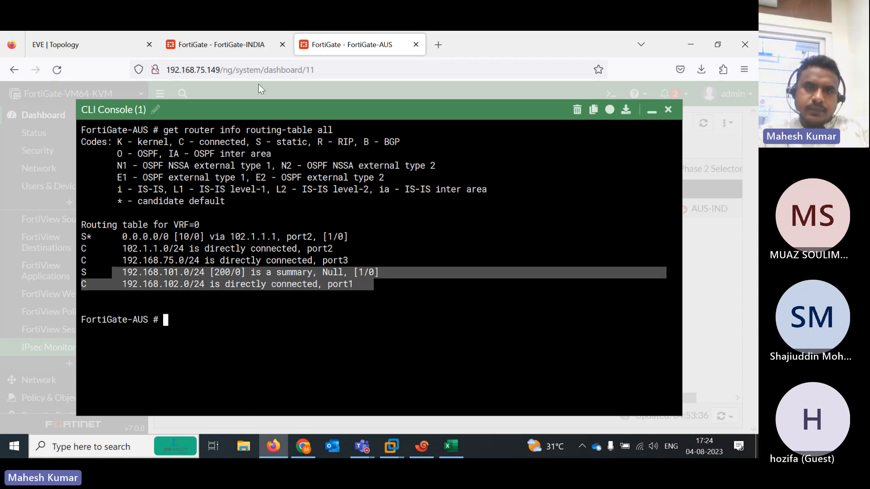
# Reopen FortiGate-INDIA's CLI console and run 'get router info routing-table all'
pyautogui.click(249, 58)
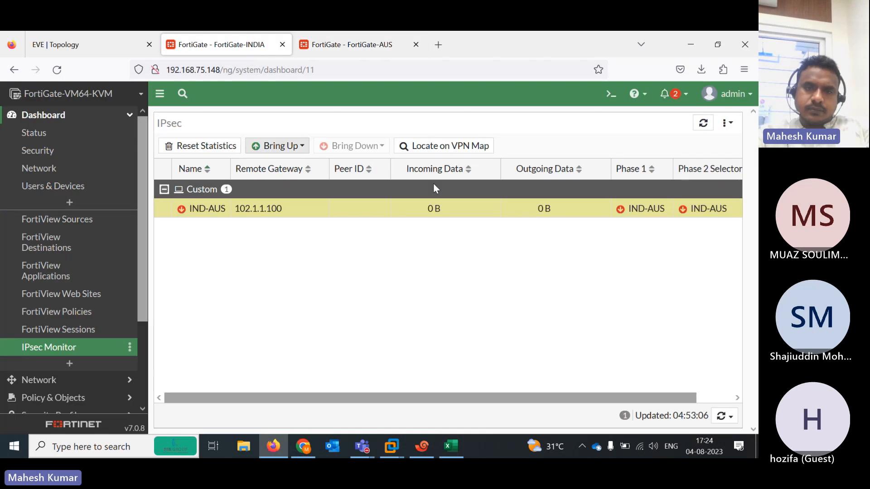
pyautogui.click(608, 95)
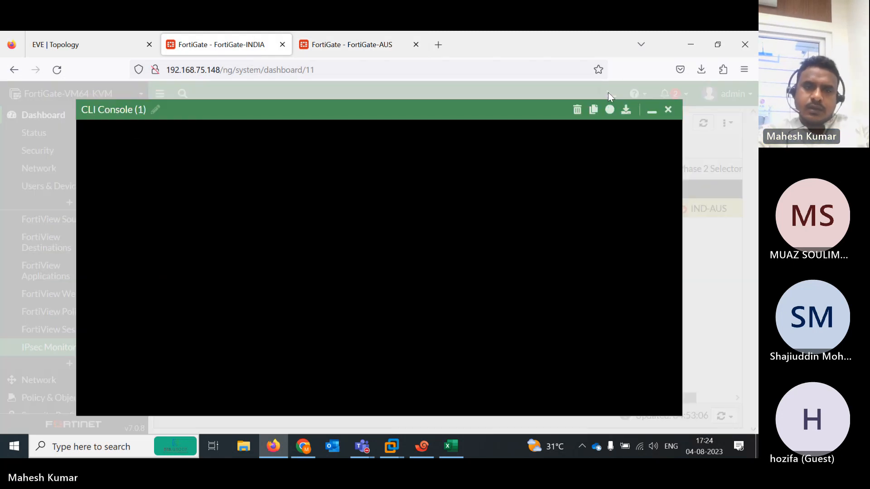
pyautogui.write('e')
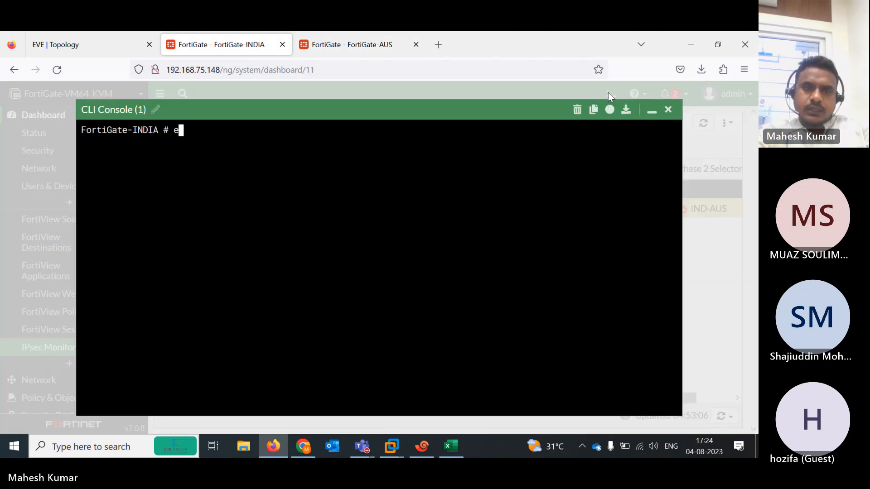
pyautogui.write('xecute')
pyautogui.press('BackSpace')
pyautogui.press('BackSpace')
pyautogui.press('BackSpace')
pyautogui.press('BackSpace')
pyautogui.press('BackSpace')
pyautogui.press('BackSpace')
pyautogui.press('BackSpace')
pyautogui.write('e')
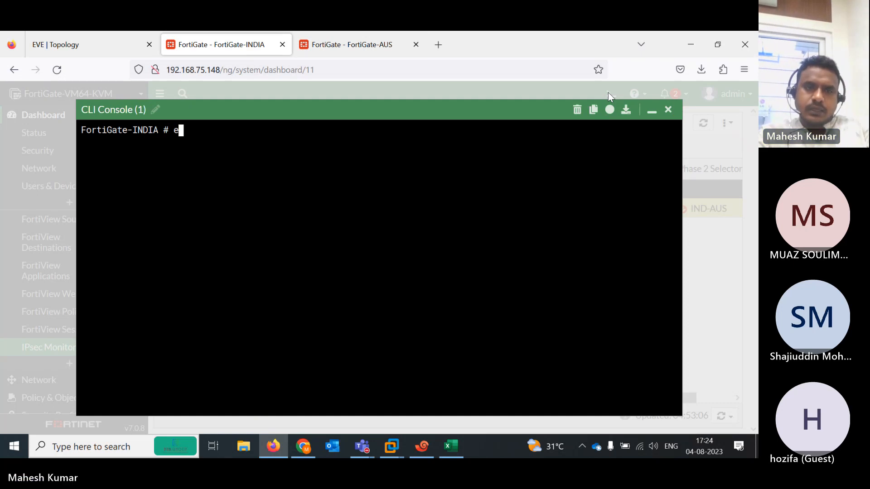
pyautogui.press('BackSpace')
pyautogui.write('ge alertemail')
pyautogui.write('r')
pyautogui.press('BackSpace')
pyautogui.press('BackSpace')
pyautogui.press('BackSpace')
pyautogui.press('BackSpace')
pyautogui.press('BackSpace')
pyautogui.press('BackSpace')
pyautogui.press('BackSpace')
pyautogui.press('BackSpace')
pyautogui.press('BackSpace')
pyautogui.press('BackSpace')
pyautogui.press('BackSpace')
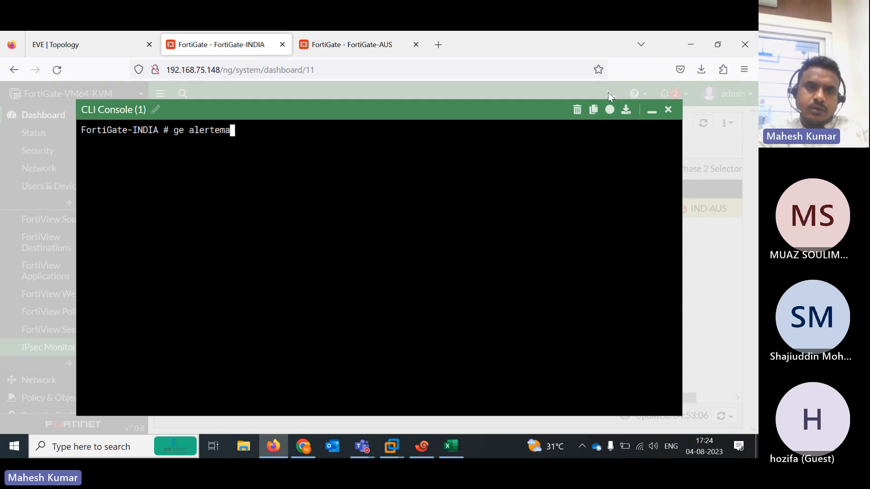
pyautogui.write('r')
pyautogui.press('Tab')
pyautogui.write('router  i')
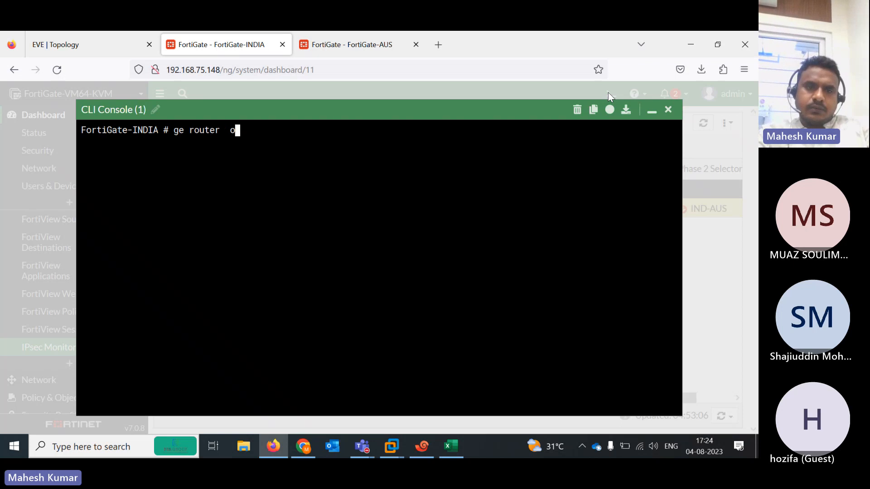
pyautogui.write('nfo routing-table all')
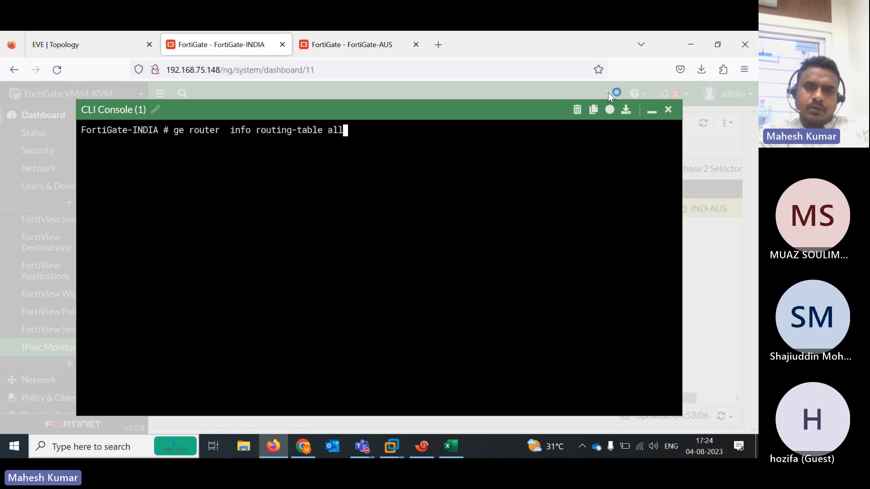
pyautogui.press('Return')
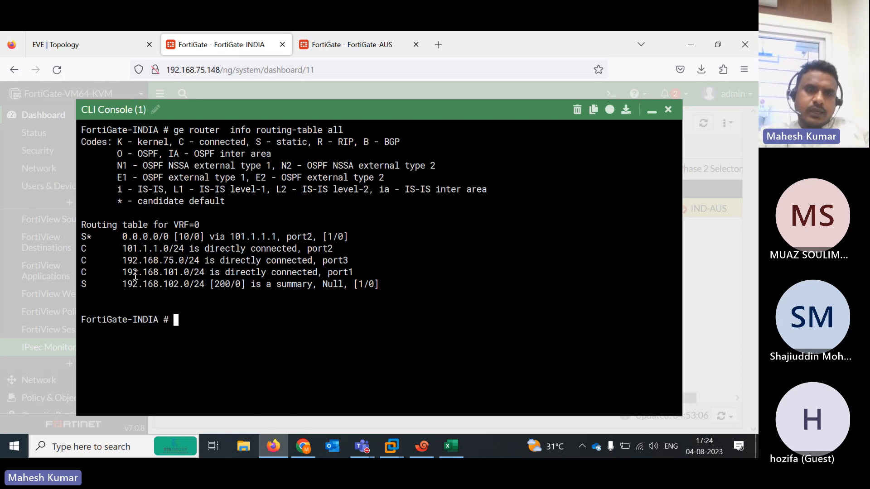
# Highlight the 192.168.101.0/24, 192.168.102.0/24, 0.0.0.0/0, 101.1.1.0/24 and 192.168.75.0/24 routes
pyautogui.moveTo(118, 272); pyautogui.dragTo(226, 270)
pyautogui.moveTo(123, 282); pyautogui.dragTo(383, 284)
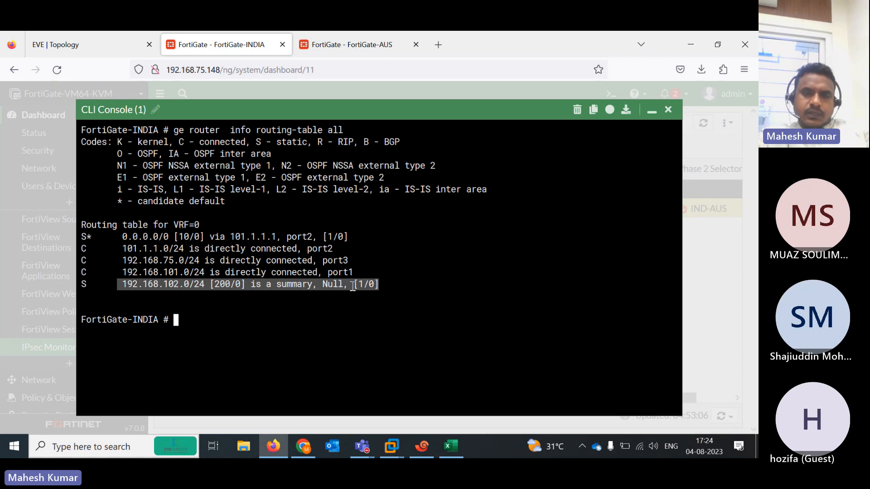
pyautogui.moveTo(119, 240); pyautogui.dragTo(345, 233)
pyautogui.moveTo(122, 248); pyautogui.dragTo(336, 248)
pyautogui.moveTo(116, 261); pyautogui.dragTo(339, 262)
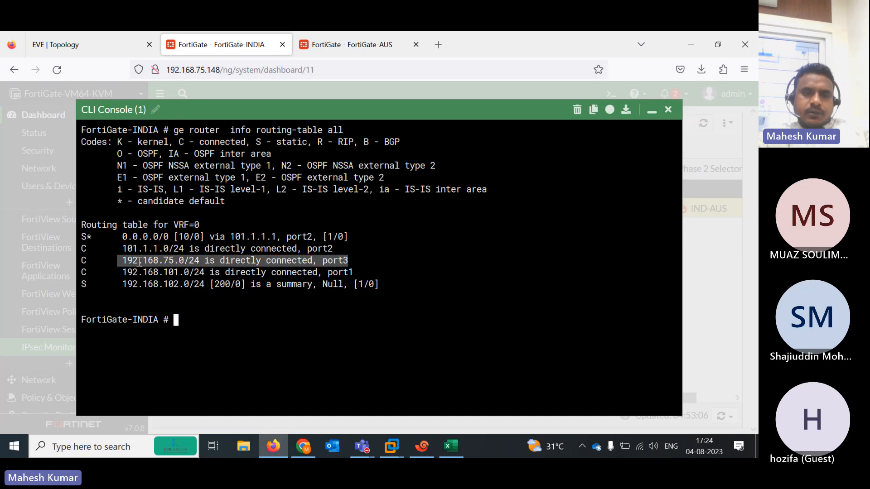
# On FortiGate-INDIA, run 'diagnose debug enable' and 'diagnose debug application ike 1'
pyautogui.click(430, 303)
pyautogui.write('diagnose debug  enable')
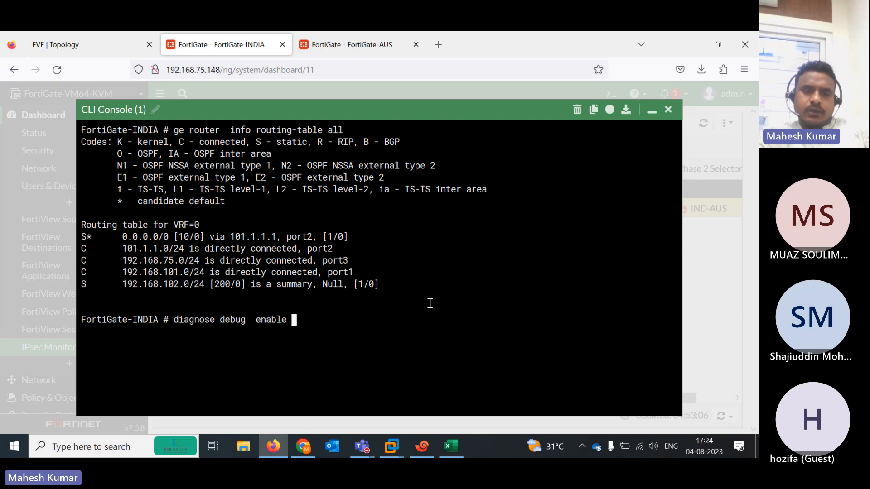
pyautogui.press('Return')
pyautogui.write('de')
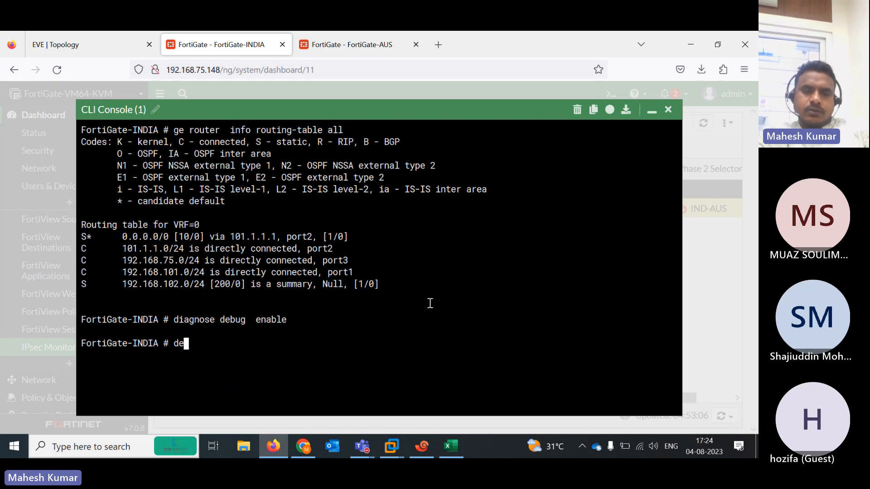
pyautogui.press('BackSpace')
pyautogui.write('iagnose debug  application  ')
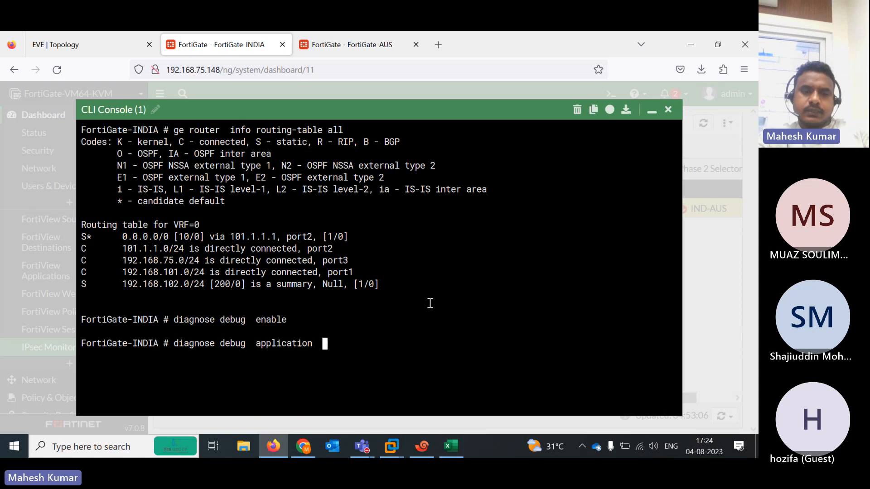
pyautogui.write('ike 1')
pyautogui.press('Return')
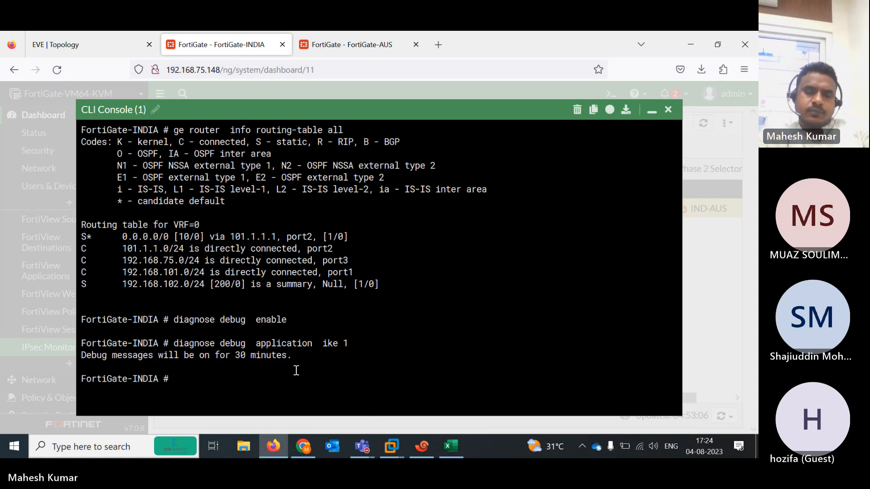
# On FortiGate-AUS, run 'diagnose debug enable' and 'diagnose debug application ike 1'
pyautogui.click(354, 45)
pyautogui.write('diagnose  debug  enable')
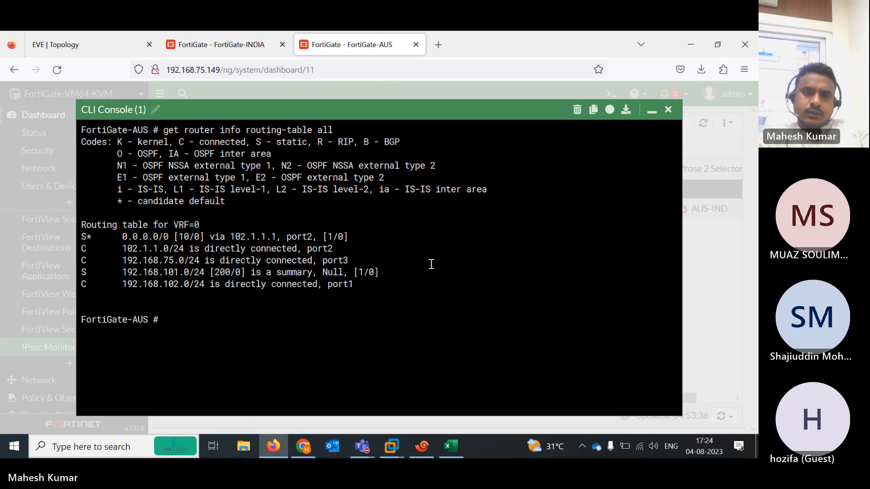
pyautogui.press('Return')
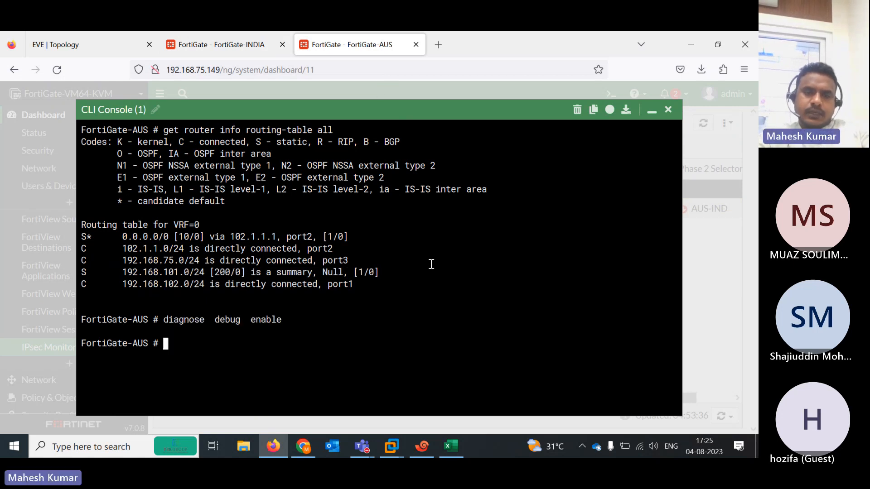
pyautogui.write('diagnose ')
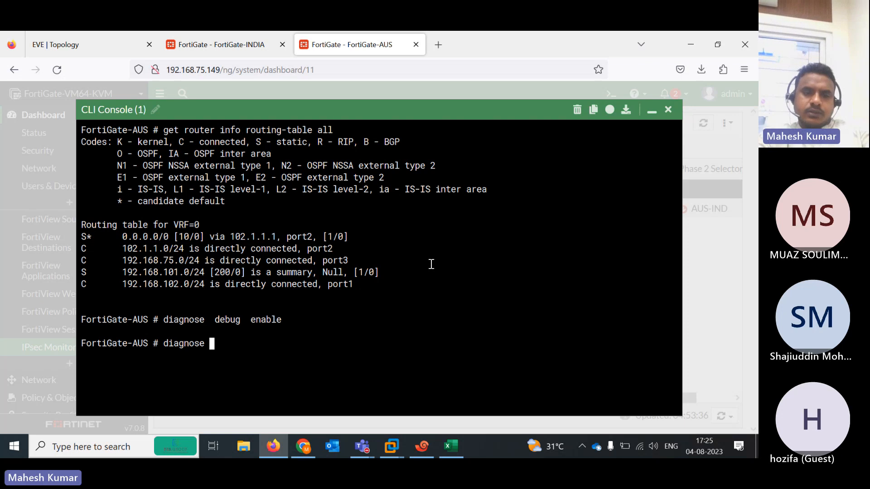
pyautogui.write('debug  a')
pyautogui.press('BackSpace')
pyautogui.write('debug  application ')
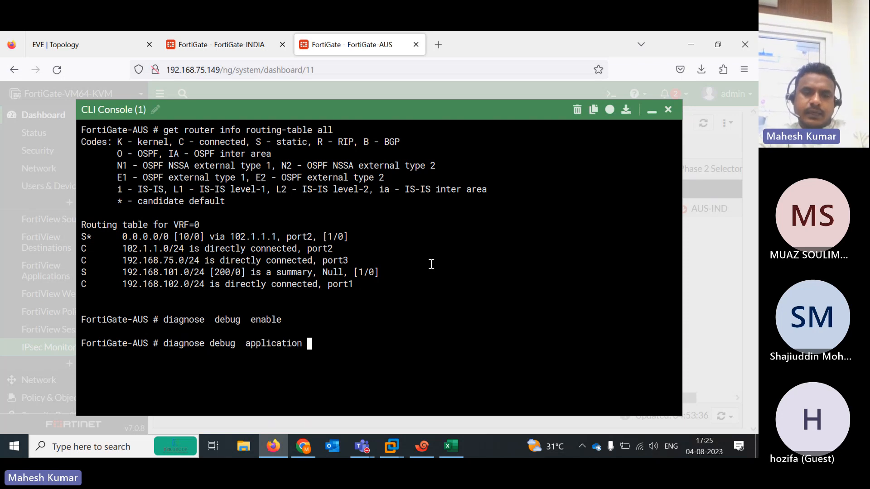
pyautogui.write('imp')
pyautogui.press('BackSpace')
pyautogui.press('BackSpace')
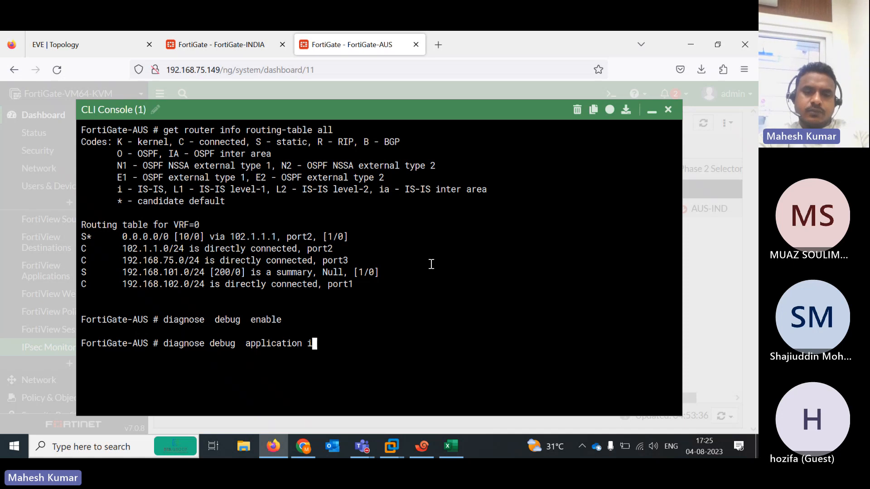
pyautogui.write('ke 1')
pyautogui.press('Return')
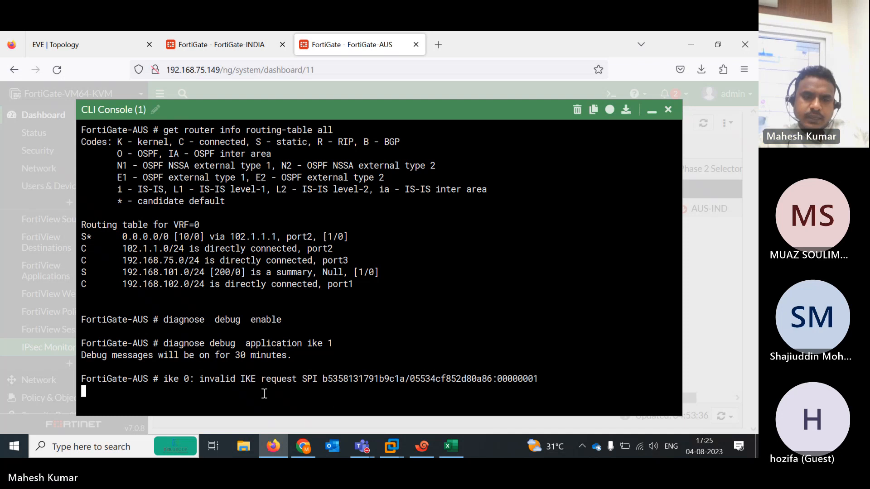
# Highlight AUS's invalid IKE request line and INDIA's PSK auth failed message
pyautogui.moveTo(235, 378); pyautogui.dragTo(322, 379)
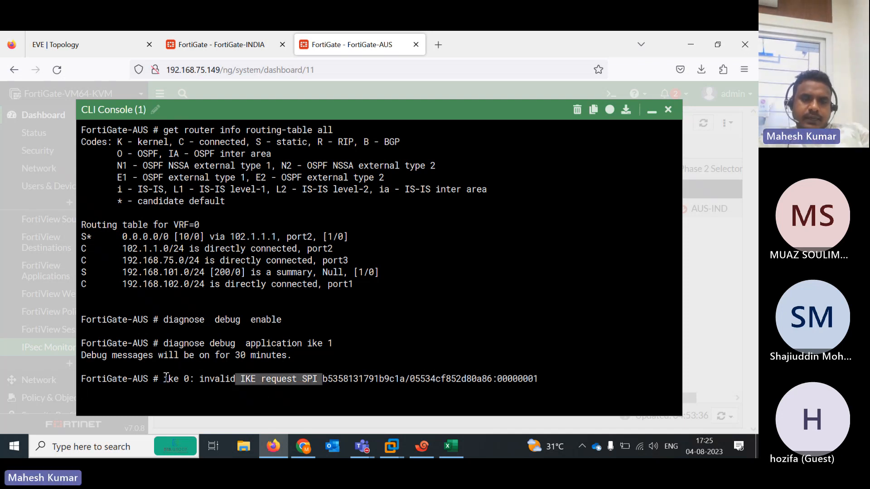
pyautogui.moveTo(167, 378); pyautogui.dragTo(395, 368)
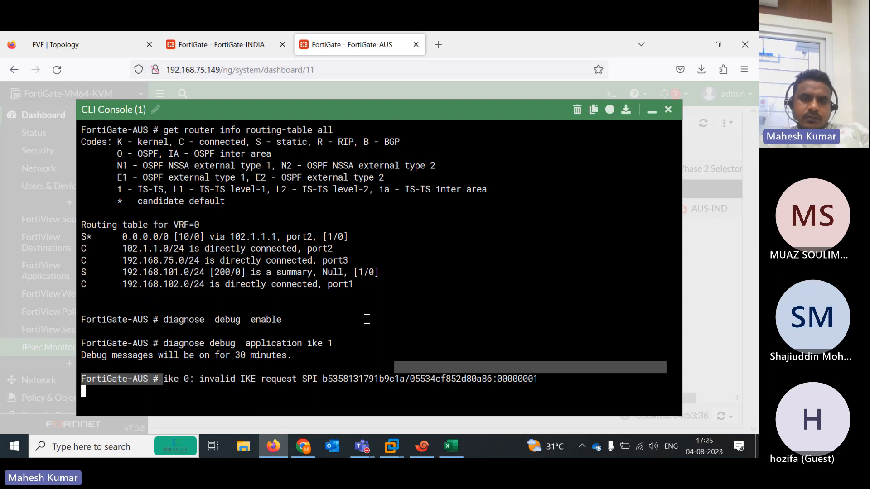
pyautogui.click(236, 47)
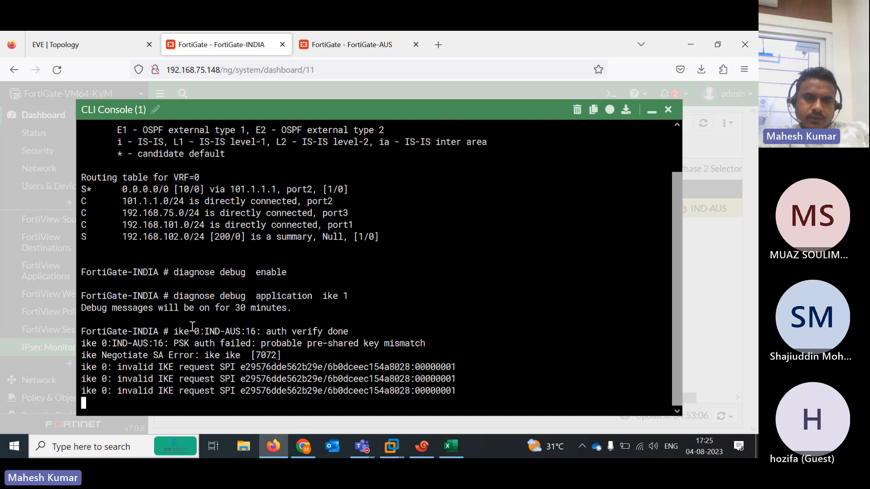
pyautogui.moveTo(175, 329); pyautogui.dragTo(350, 330)
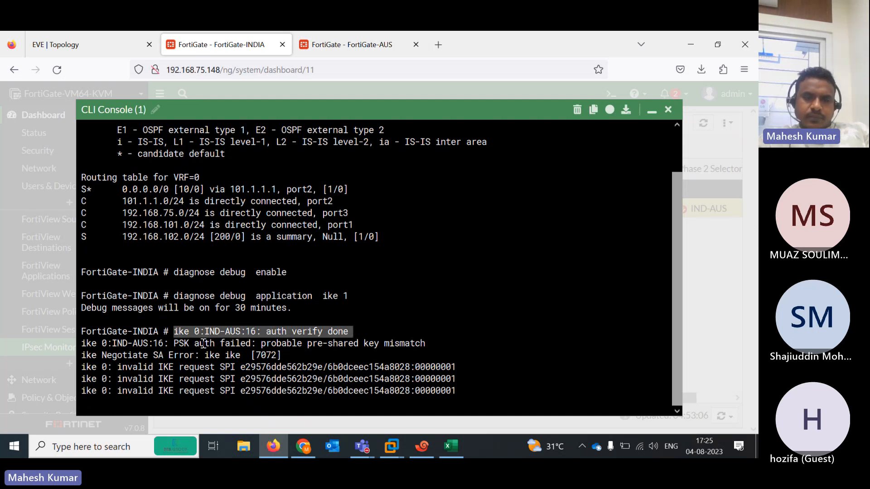
pyautogui.moveTo(176, 343); pyautogui.dragTo(437, 293)
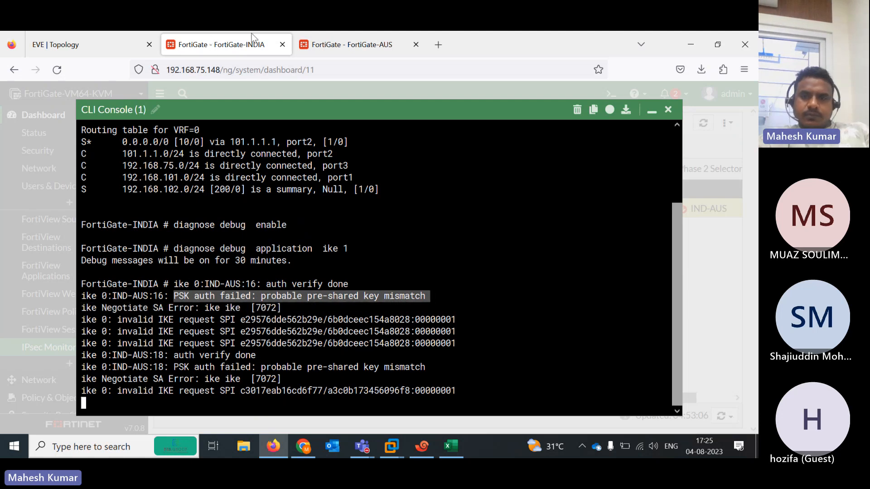
# Open FortiGate-INDIA's IND-AUS tunnel for editing from VPN > IPsec Tunnels
pyautogui.click(652, 111)
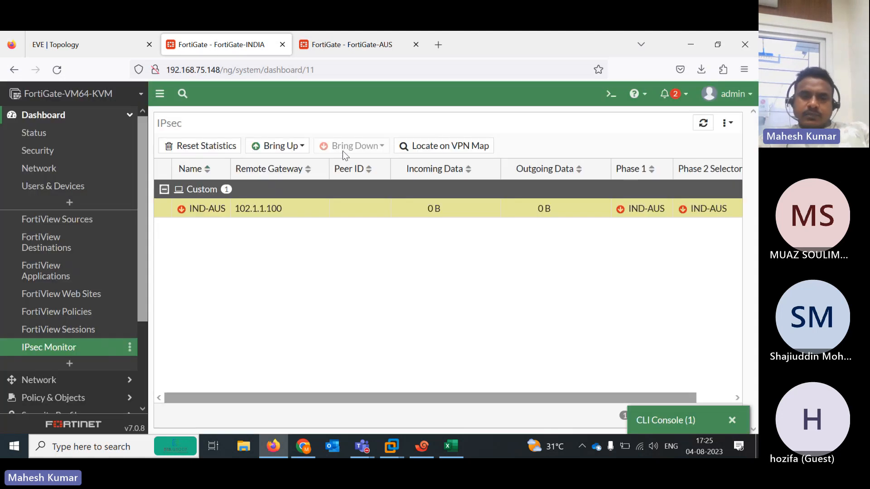
pyautogui.scroll(-3, 146, 301)
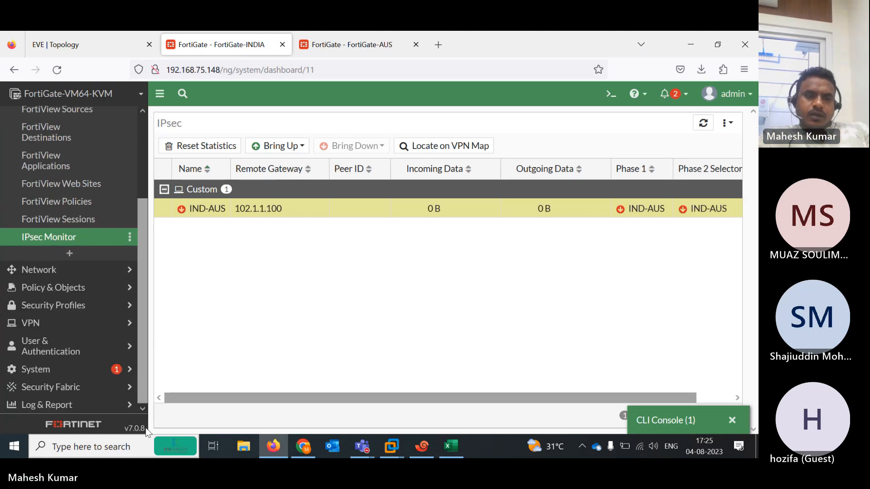
pyautogui.click(52, 332)
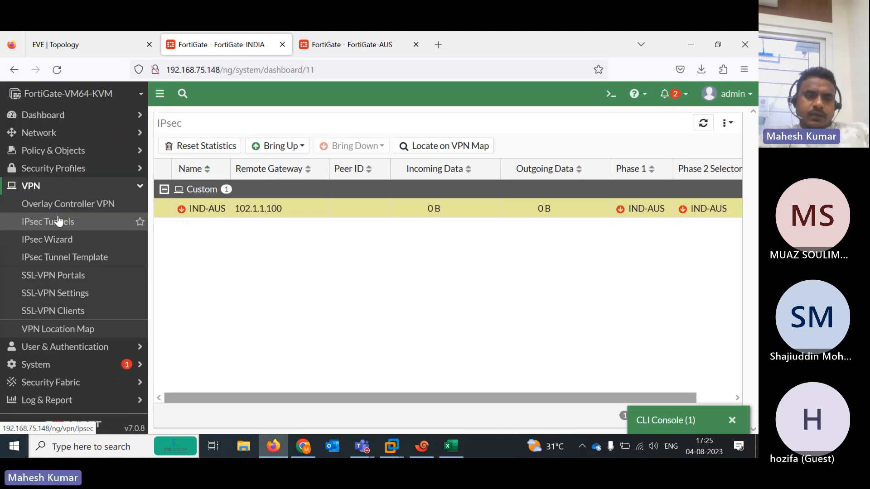
pyautogui.click(59, 222)
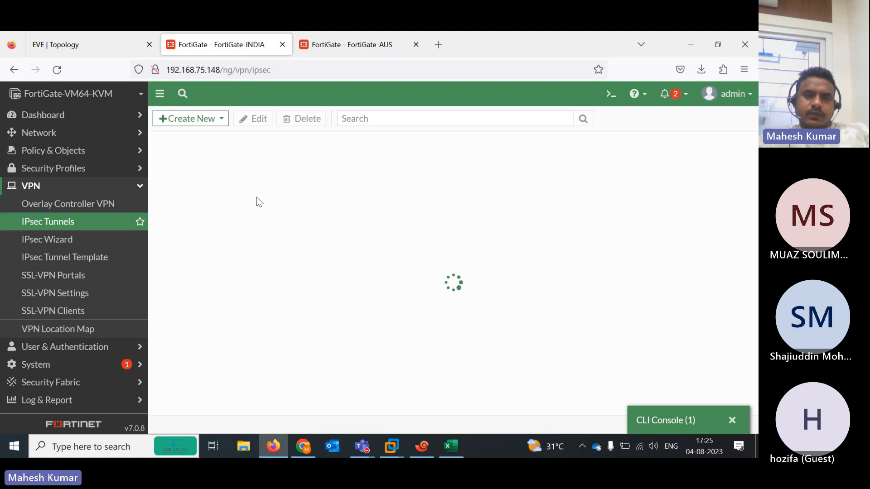
pyautogui.doubleClick(226, 183)
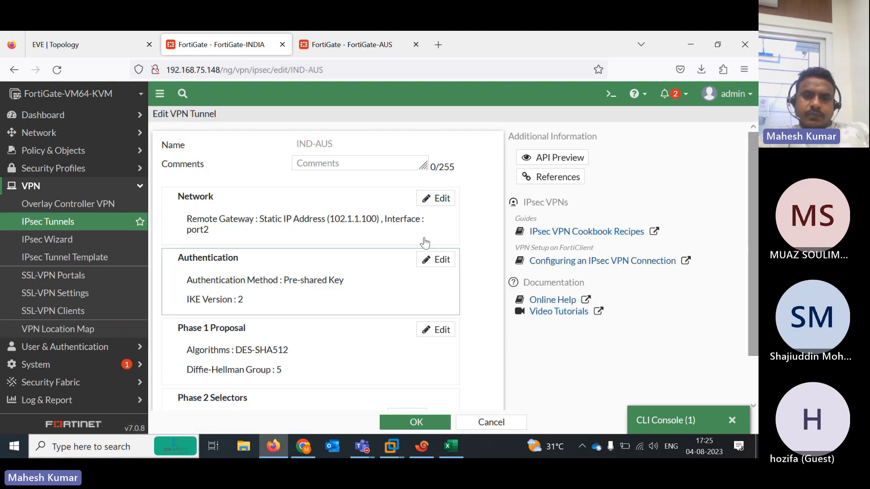
# Re-enter the tunnel's pre-shared key, reveal it, save, and decline Firefox's login save
pyautogui.click(435, 260)
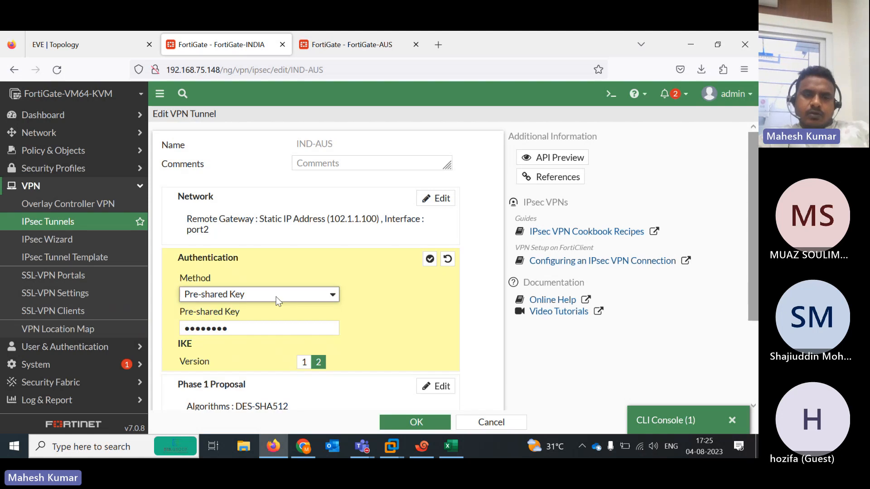
pyautogui.click(254, 331)
pyautogui.write('••••••••')
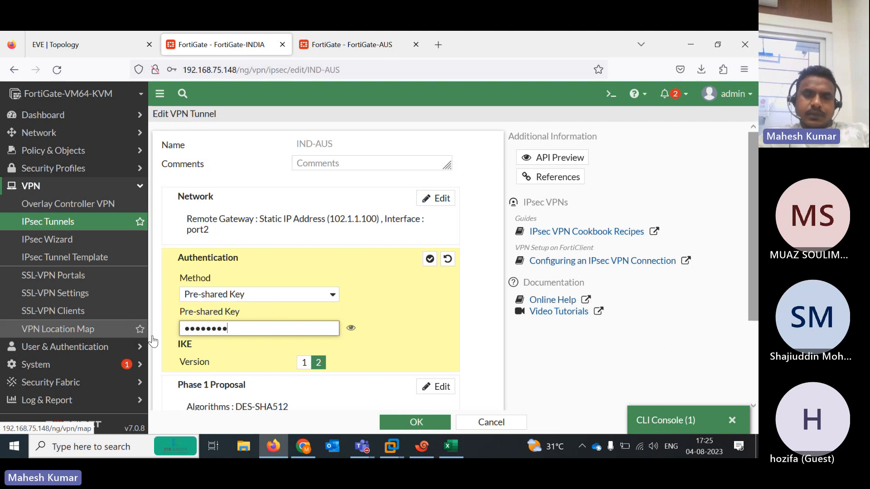
pyautogui.click(351, 328)
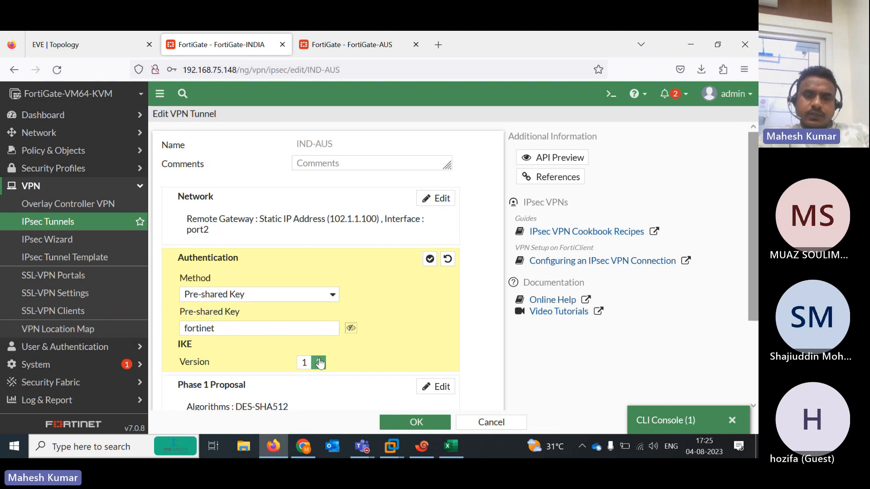
pyautogui.click(394, 422)
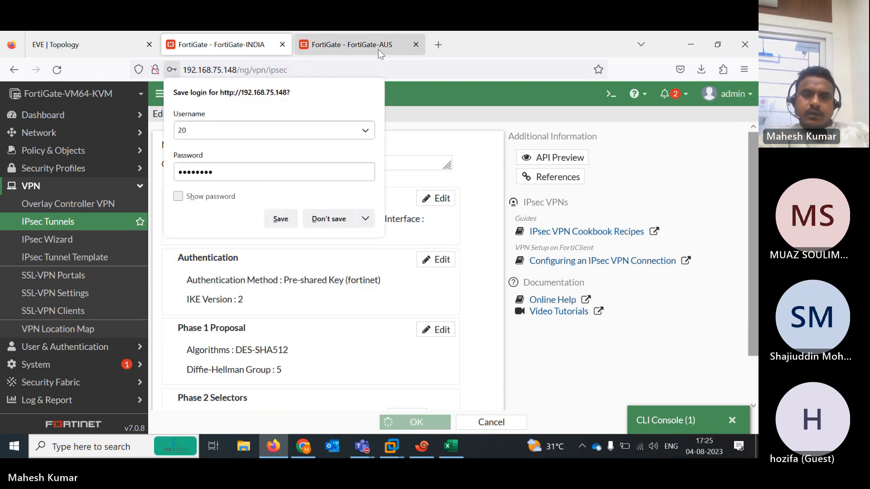
pyautogui.click(328, 219)
# On FortiGate-AUS, open the AUS-IND tunnel for editing from VPN > IPsec Tunnels
pyautogui.click(361, 48)
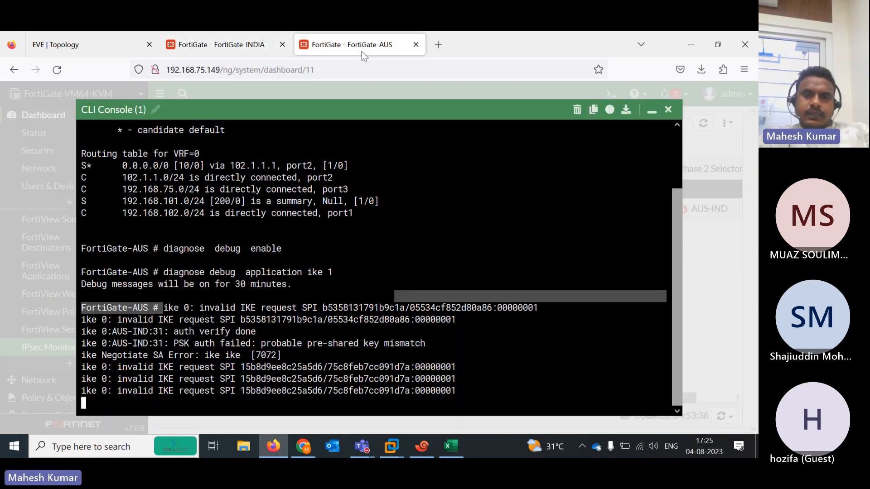
pyautogui.click(651, 110)
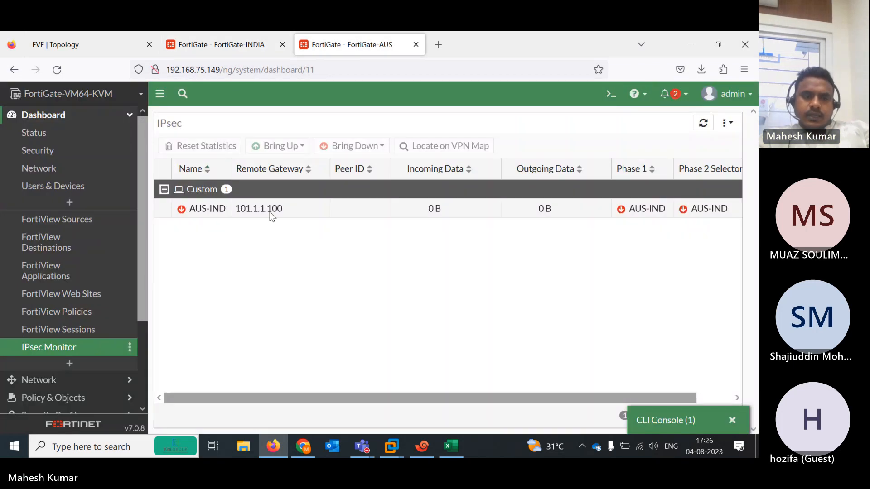
pyautogui.moveTo(138, 307); pyautogui.dragTo(146, 388)
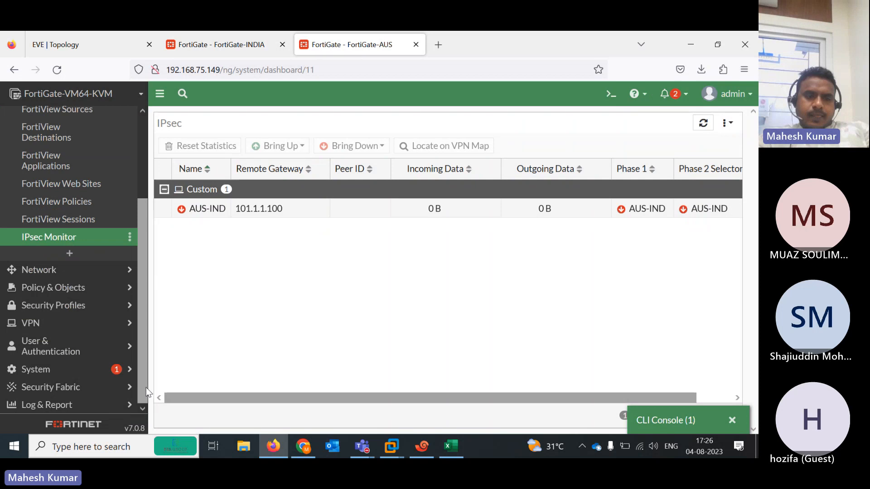
pyautogui.click(39, 332)
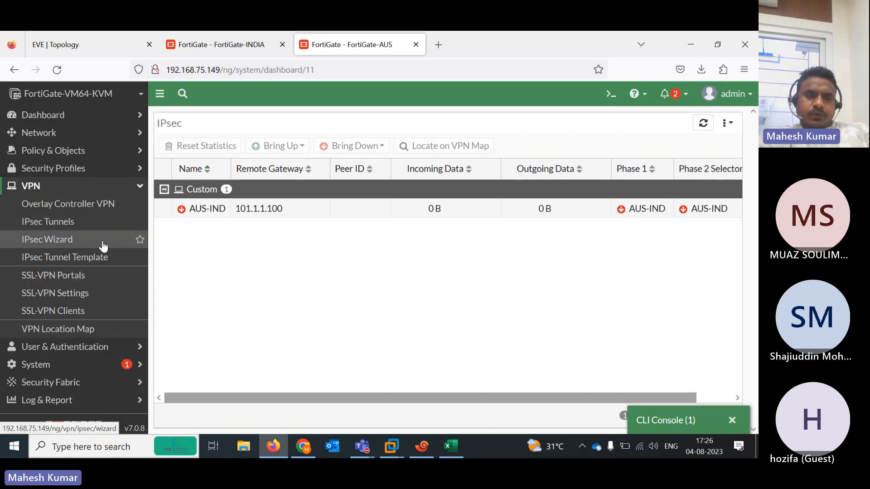
pyautogui.click(56, 231)
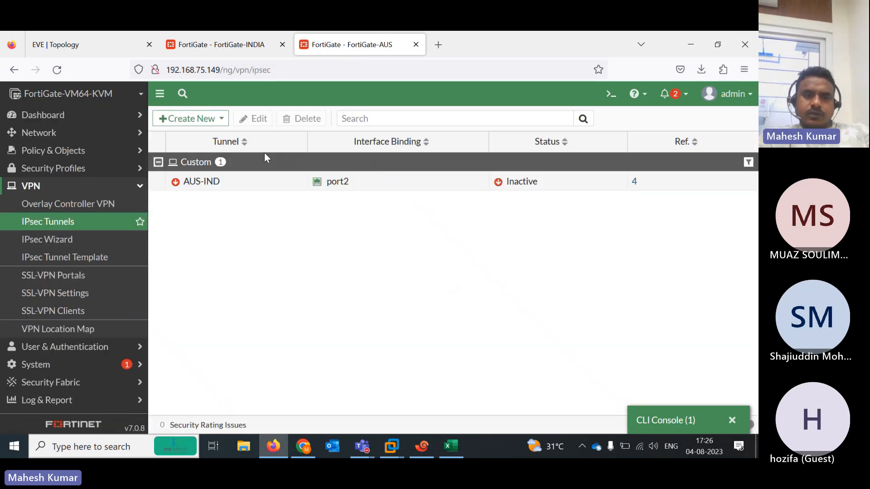
pyautogui.click(199, 119)
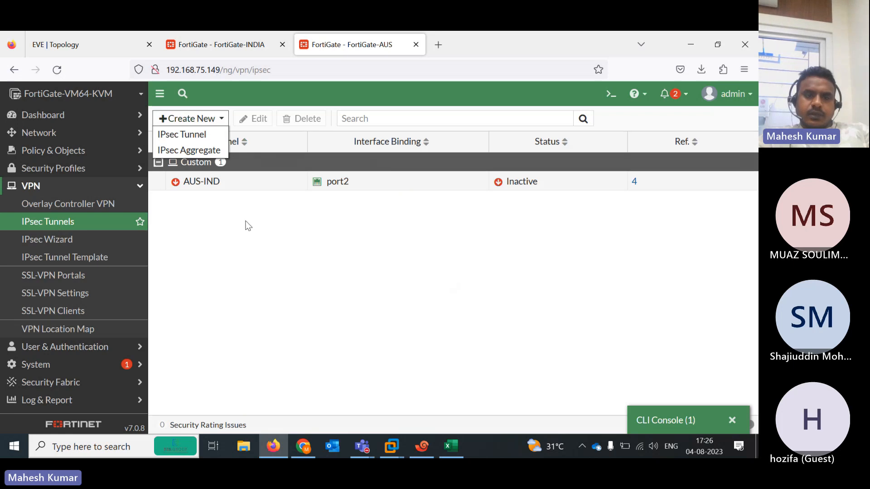
pyautogui.click(223, 191)
pyautogui.doubleClick(223, 191)
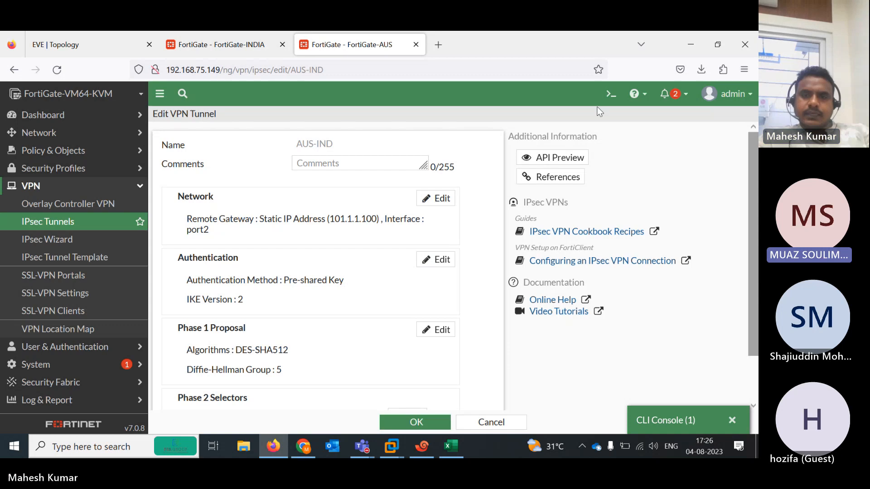
# Type the new pre-shared key in Authentication and show it in plain text to verify
pyautogui.click(436, 262)
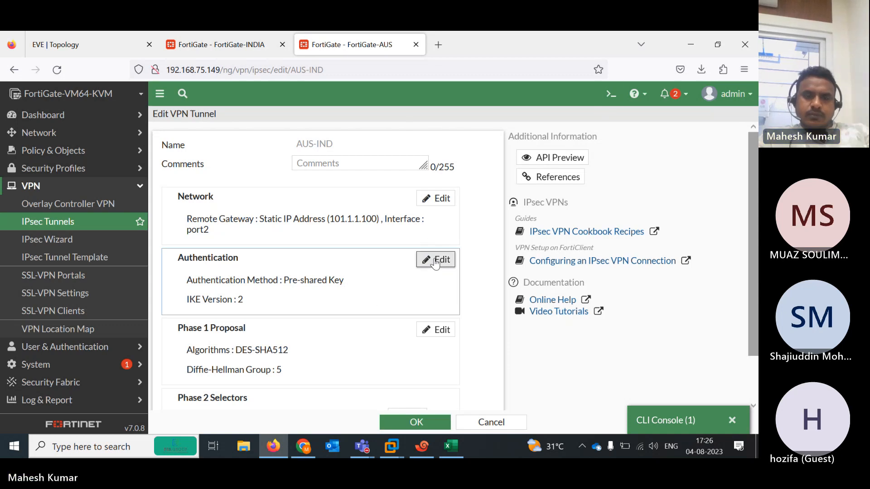
pyautogui.click(266, 328)
pyautogui.write('fortine')
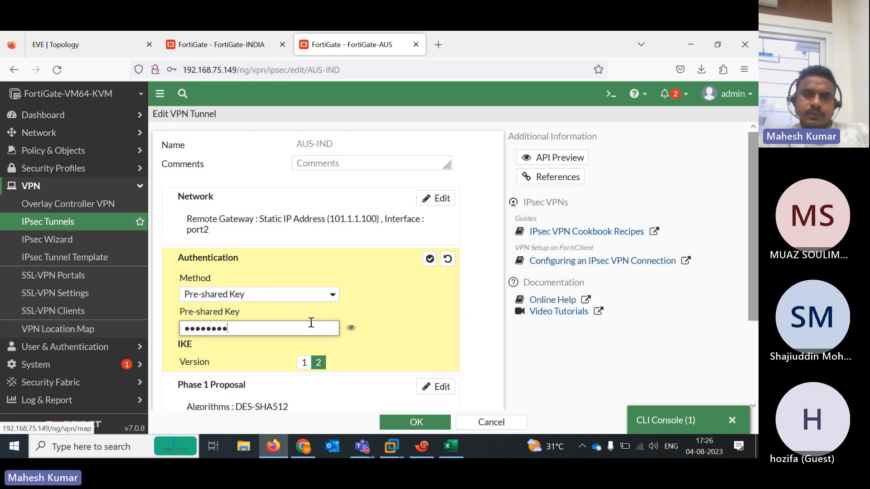
pyautogui.write('t')
pyautogui.click(351, 327)
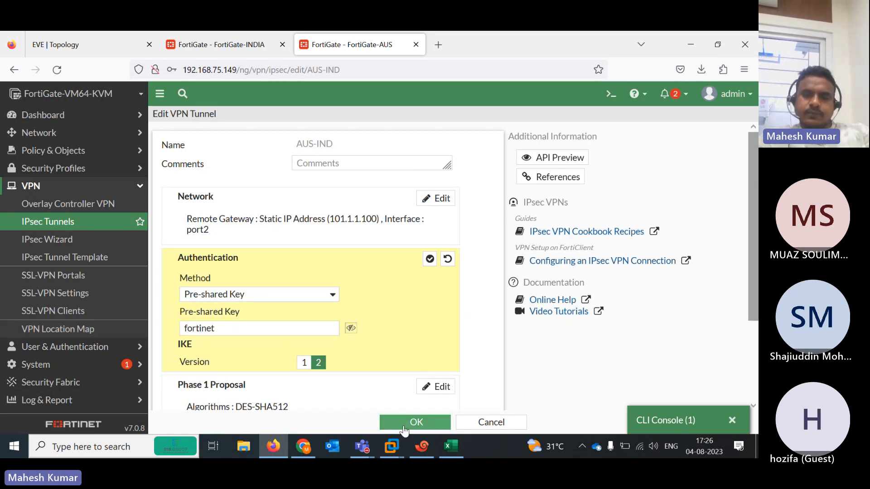
# Save the AUS-IND key change, then review INDIA's pre-shared key mismatch debug output
pyautogui.click(443, 422)
pyautogui.click(330, 220)
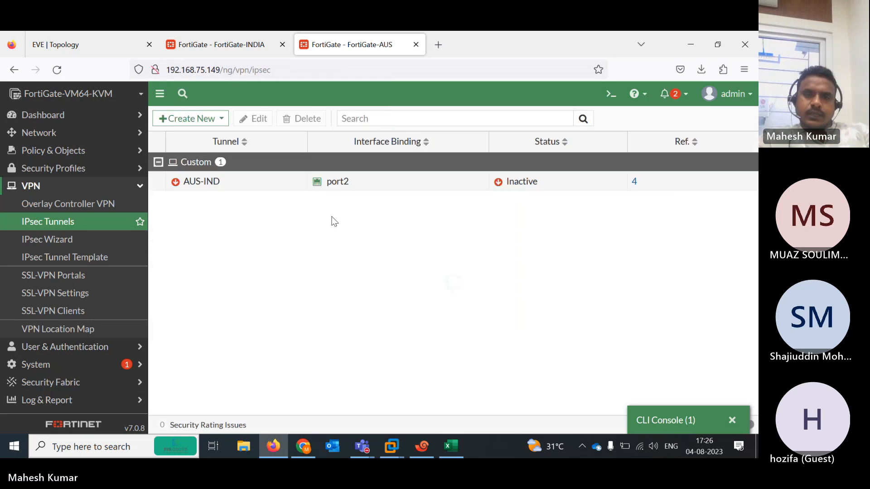
pyautogui.click(202, 46)
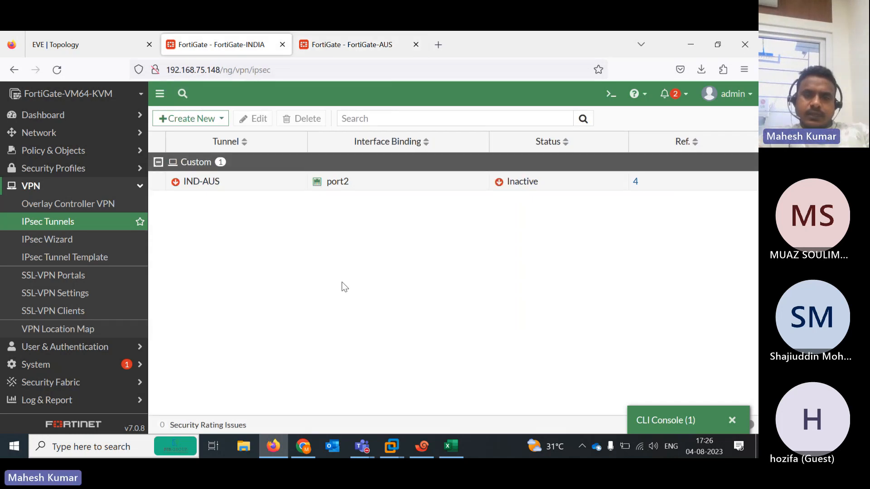
pyautogui.click(650, 427)
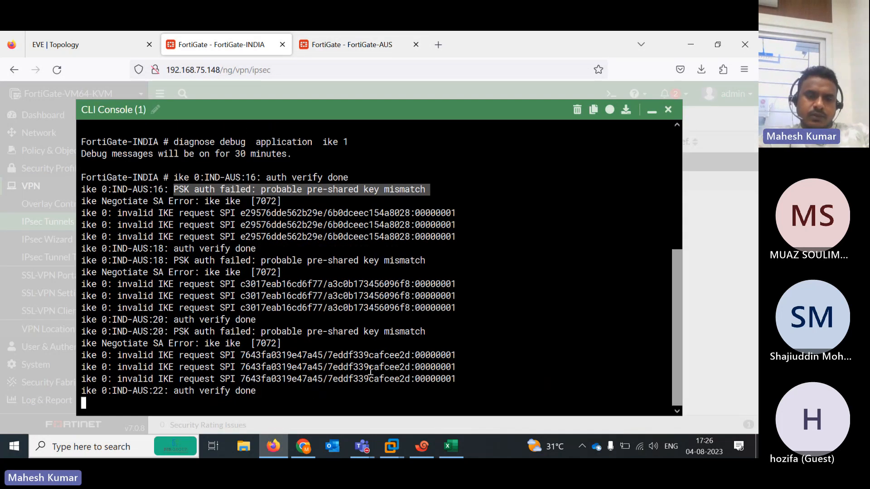
pyautogui.moveTo(183, 388); pyautogui.dragTo(261, 399)
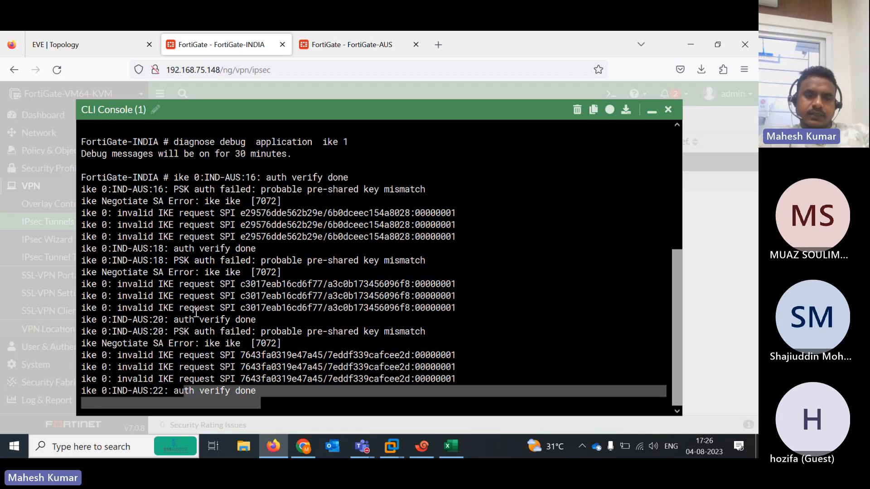
pyautogui.moveTo(174, 331); pyautogui.dragTo(413, 331)
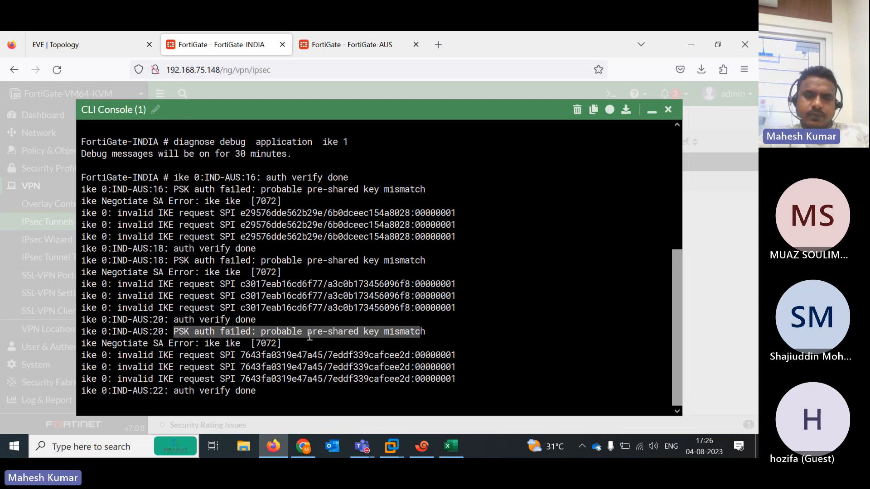
pyautogui.click(359, 357)
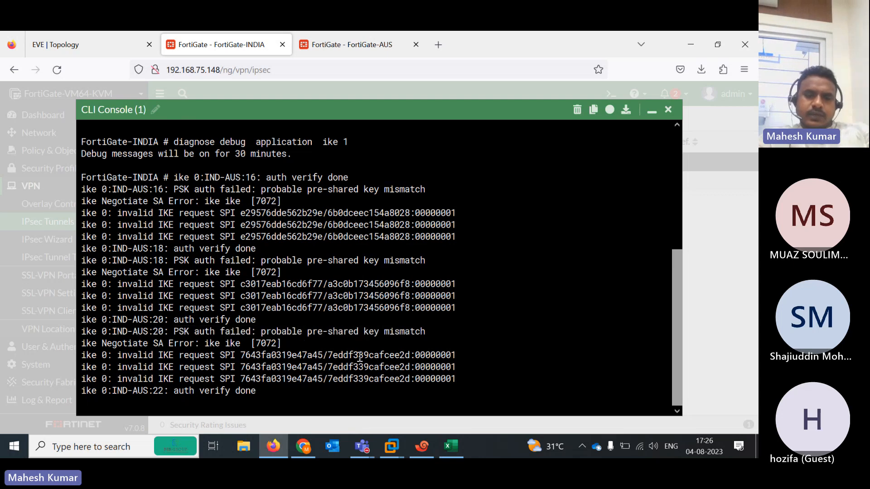
# Re-run 'diagnose debug enable' and 'diagnose debug application ike 1' on FortiGate-INDIA
pyautogui.press('Return')
pyautogui.press('Return')
pyautogui.press('Return')
pyautogui.press('Return')
pyautogui.press('Return')
pyautogui.press('Return')
pyautogui.press('Return')
pyautogui.press('Return')
pyautogui.press('Return')
pyautogui.press('Return')
pyautogui.press('Return')
pyautogui.press('Return')
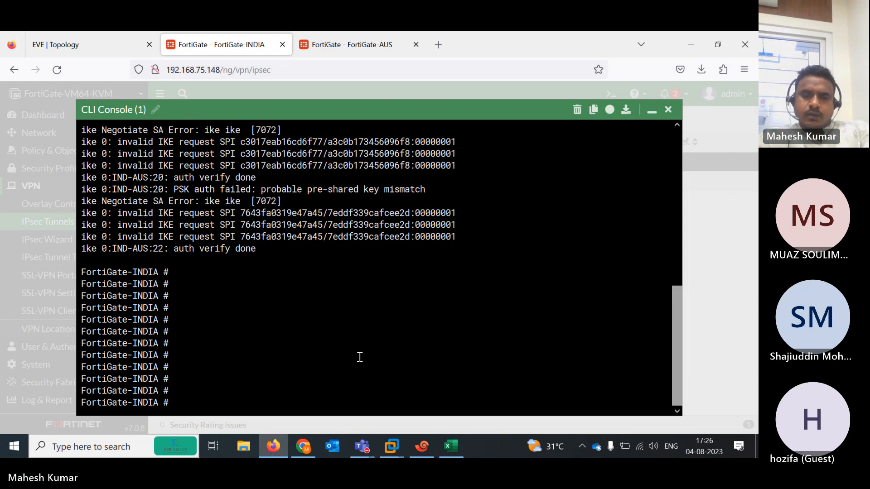
pyautogui.press('Up')
pyautogui.press('Up')
pyautogui.press('Return')
pyautogui.press('Up')
pyautogui.press('Up')
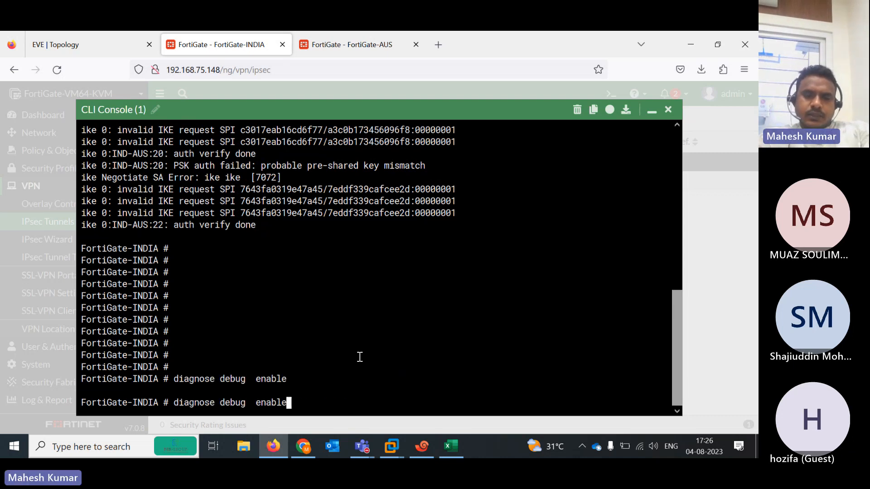
pyautogui.press('Return')
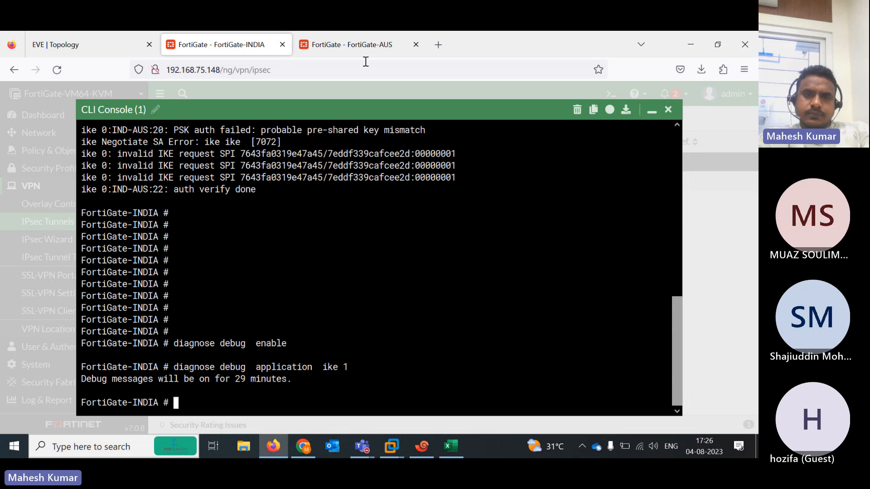
# Re-run both debug commands on FortiGate-AUS, then return to INDIA's IPsec tunnel list
pyautogui.click(349, 36)
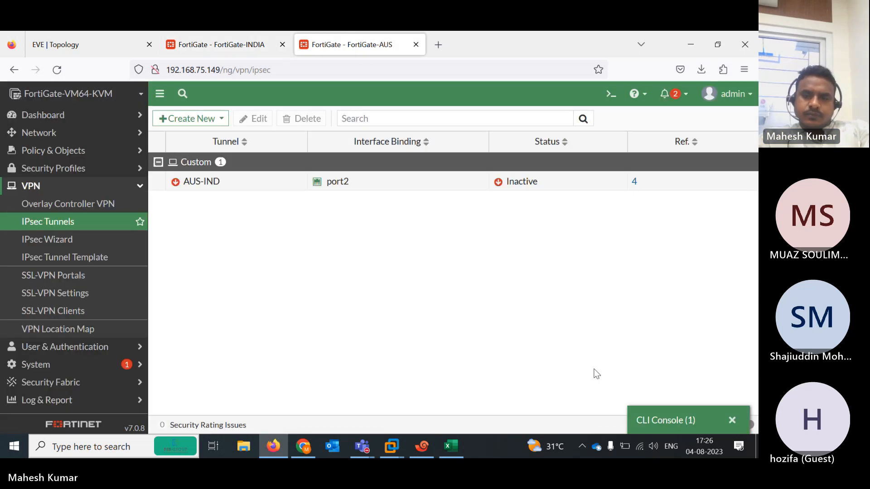
pyautogui.click(667, 429)
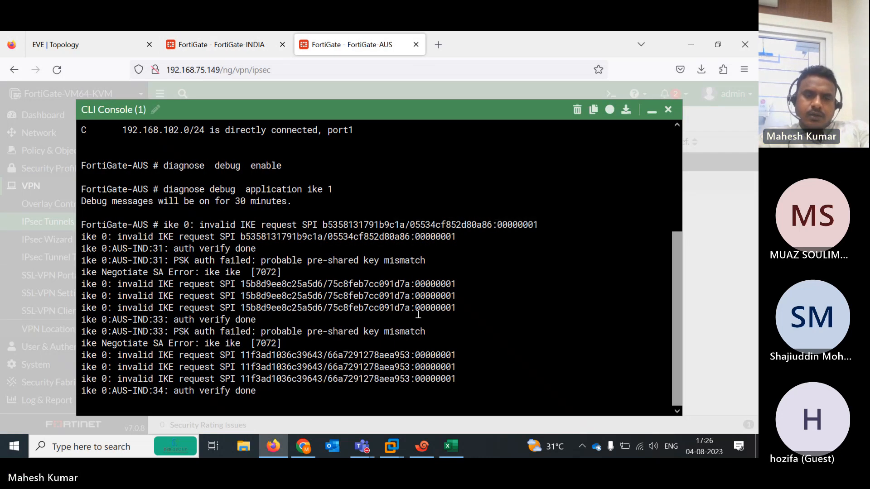
pyautogui.press('Return')
pyautogui.press('Return')
pyautogui.press('Return')
pyautogui.press('Return')
pyautogui.press('Up')
pyautogui.press('Up')
pyautogui.press('Return')
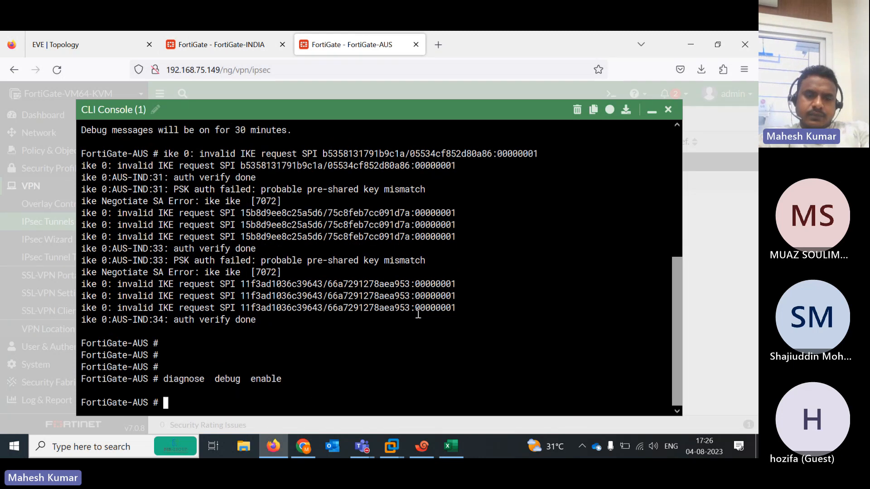
pyautogui.press('Up')
pyautogui.press('Up')
pyautogui.press('Return')
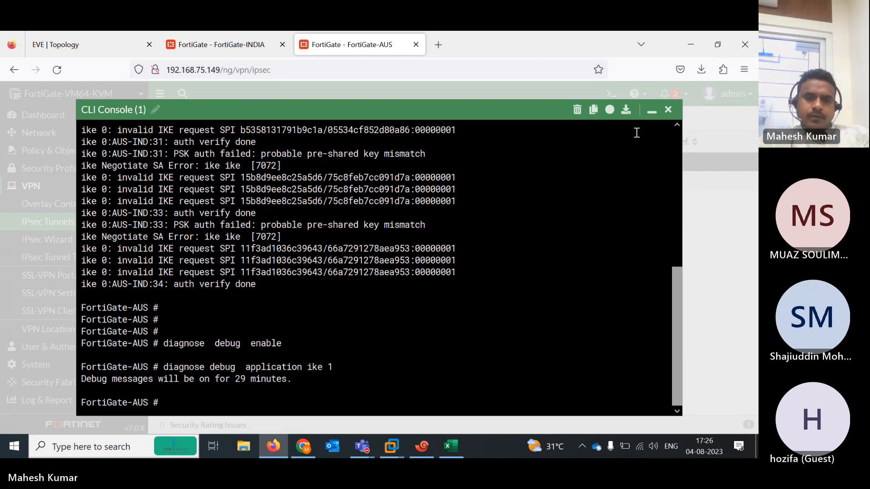
pyautogui.click(227, 33)
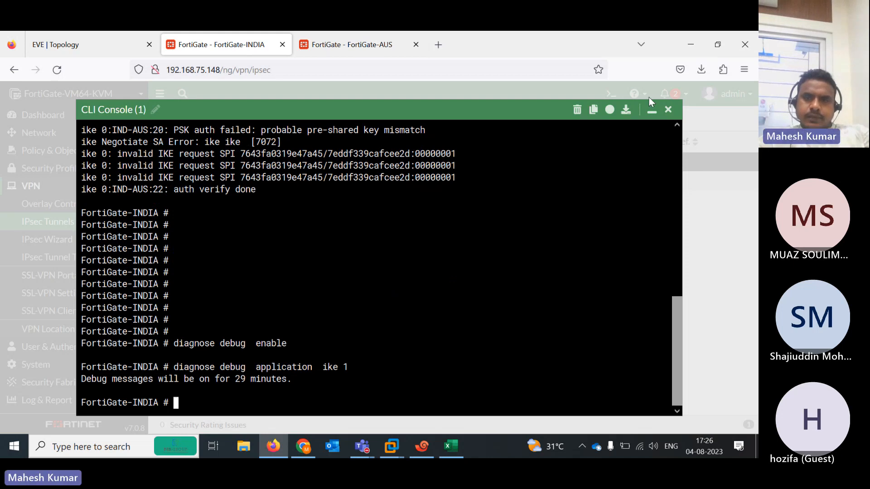
pyautogui.click(653, 111)
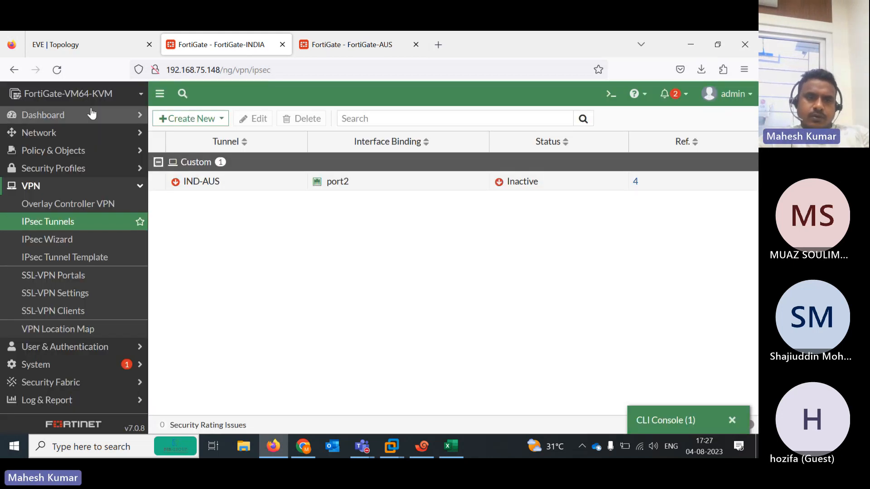
# Check the IPsec Monitor on both FortiGates and select the AUS-IND tunnel to confirm it is up
pyautogui.click(72, 116)
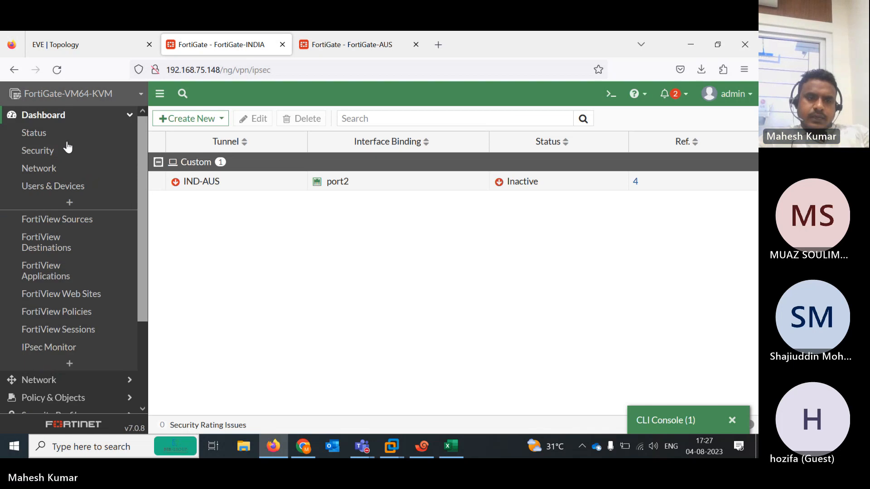
pyautogui.click(67, 354)
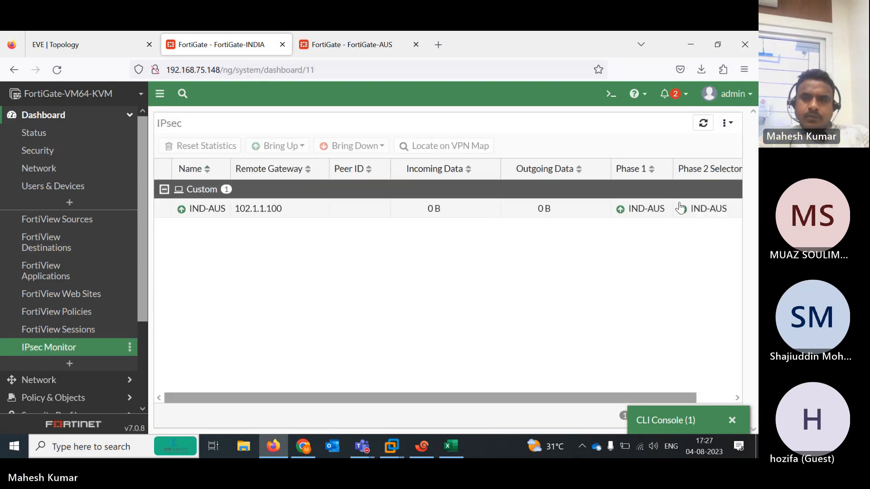
pyautogui.click(342, 51)
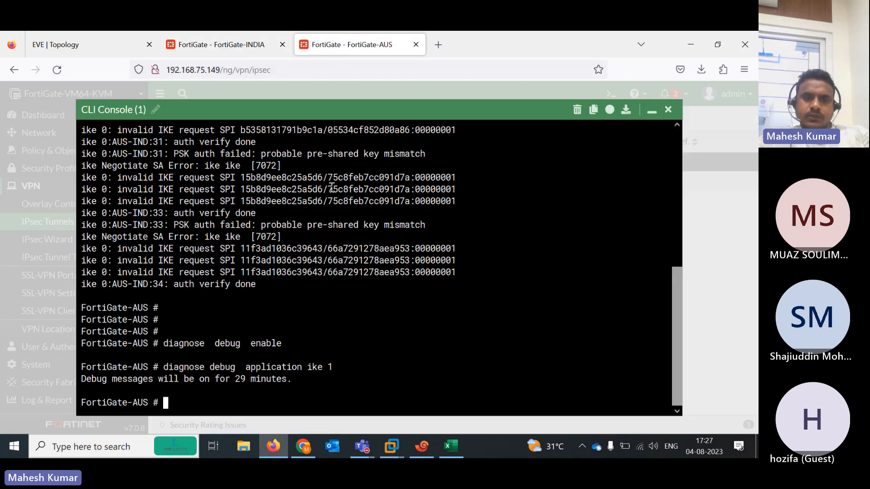
pyautogui.click(651, 111)
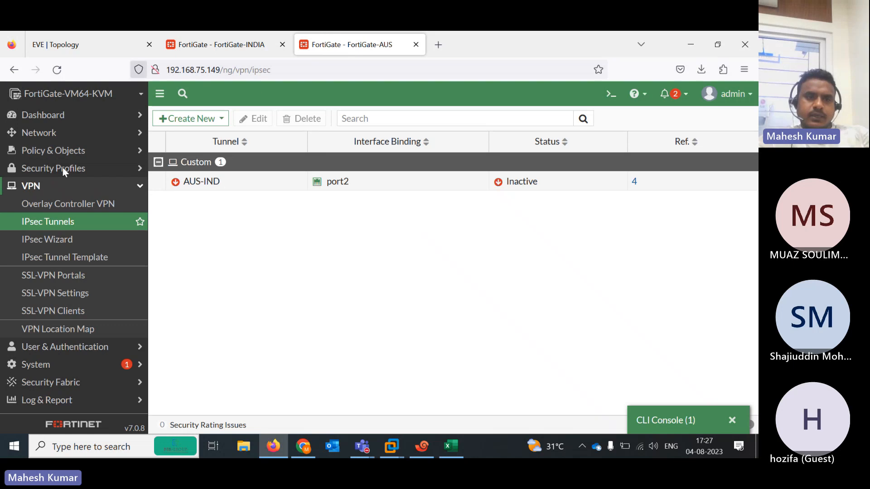
pyautogui.click(61, 115)
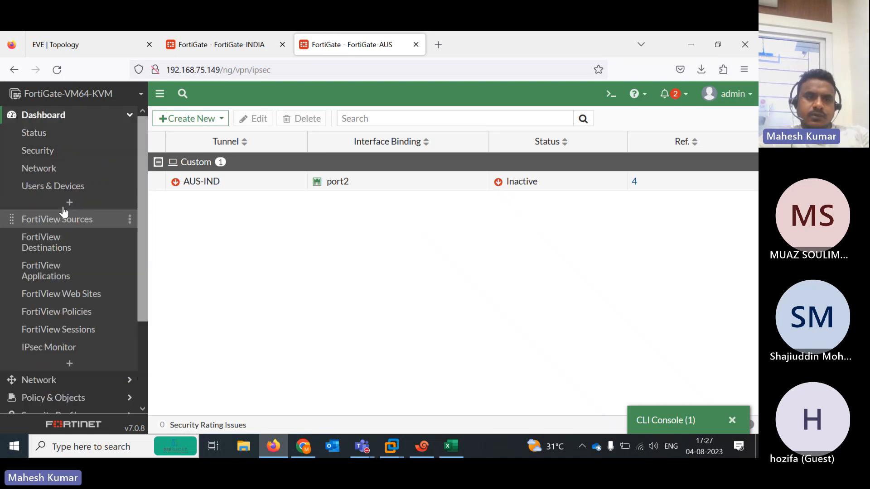
pyautogui.click(62, 347)
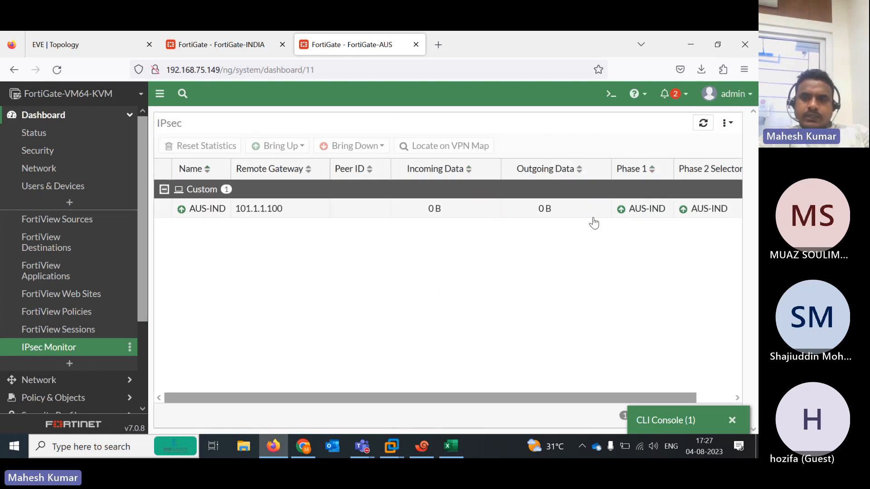
pyautogui.click(557, 211)
# Bring up the R1 router's console session in Xshell 7
pyautogui.click(96, 43)
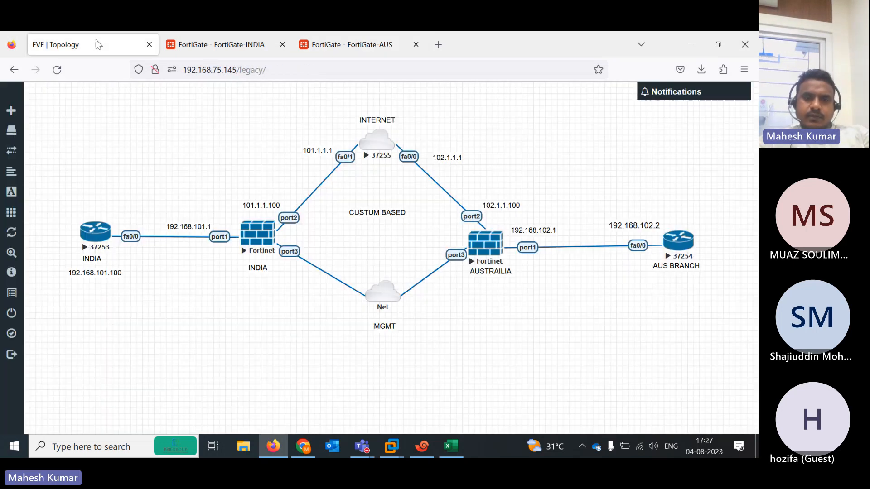
pyautogui.click(422, 446)
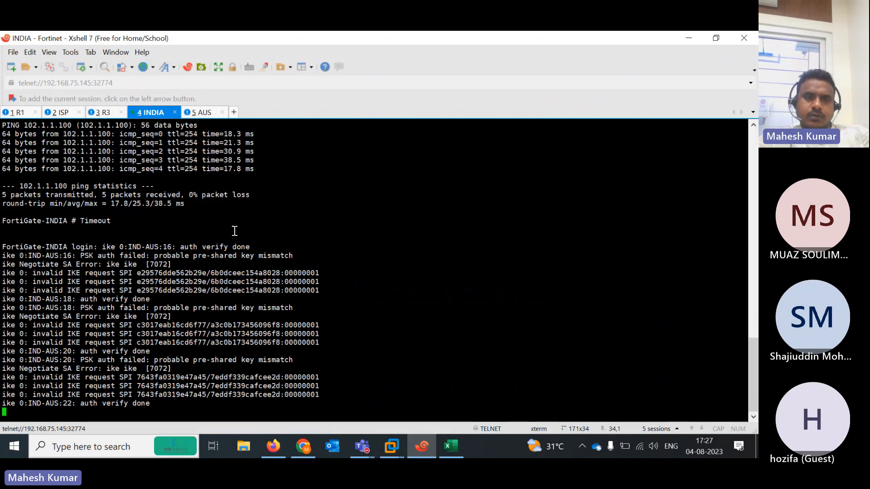
pyautogui.click(18, 112)
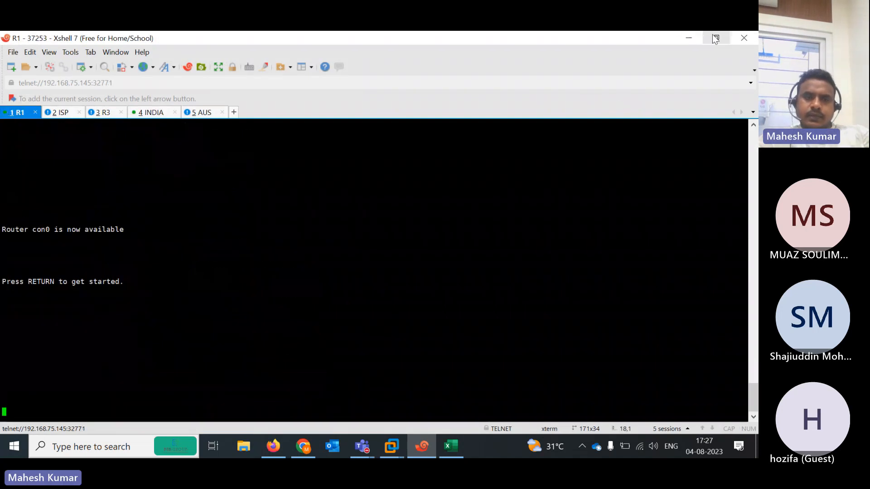
pyautogui.click(716, 37)
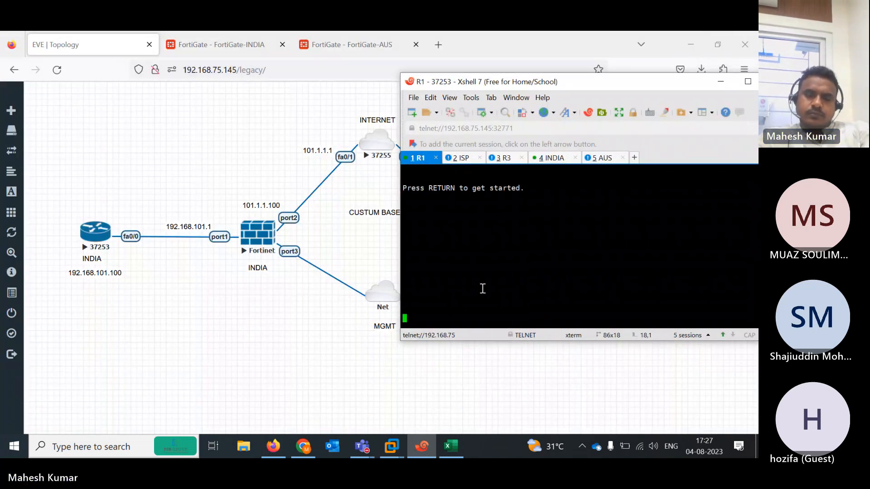
# On R1, enter enable mode and ping 192.168.102.1, getting 5/5 replies
pyautogui.press('Return')
pyautogui.press('Return')
pyautogui.press('Return')
pyautogui.press('Return')
pyautogui.press('Return')
pyautogui.press('Return')
pyautogui.press('Return')
pyautogui.press('Return')
pyautogui.press('Return')
pyautogui.press('Return')
pyautogui.press('Return')
pyautogui.press('Return')
pyautogui.write('en')
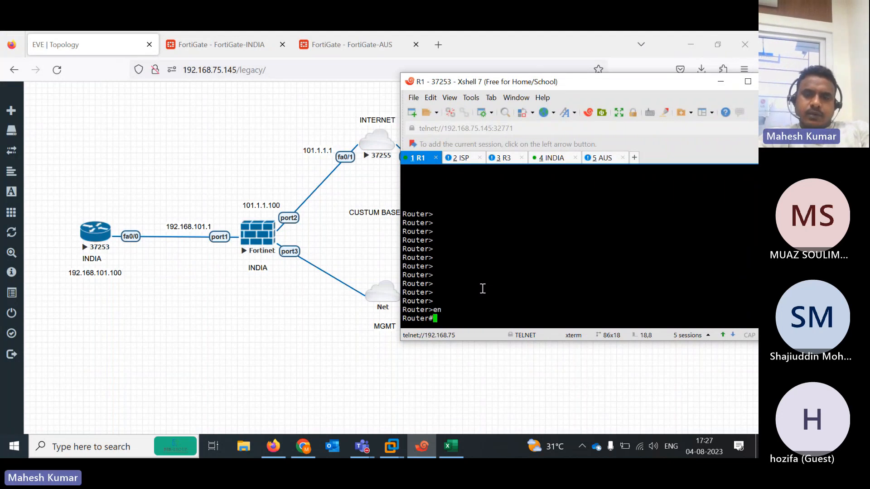
pyautogui.press('Return')
pyautogui.write('pi')
pyautogui.press('Tab')
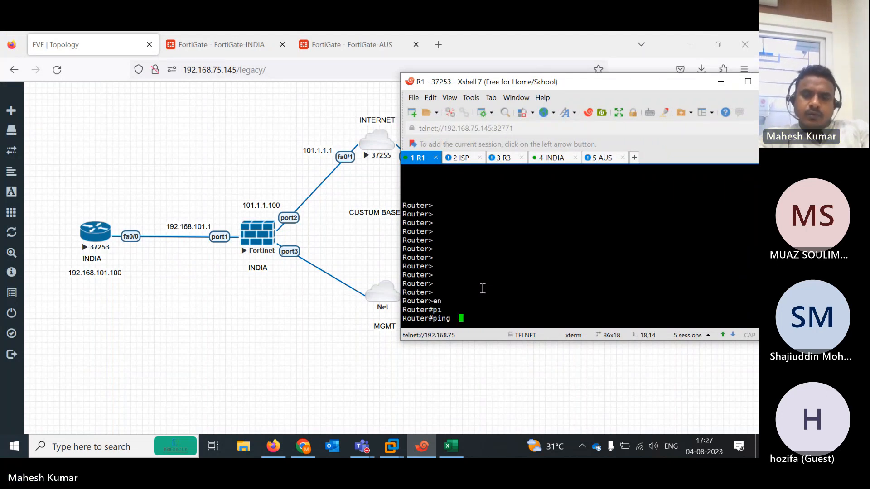
pyautogui.write('192.168.102.1')
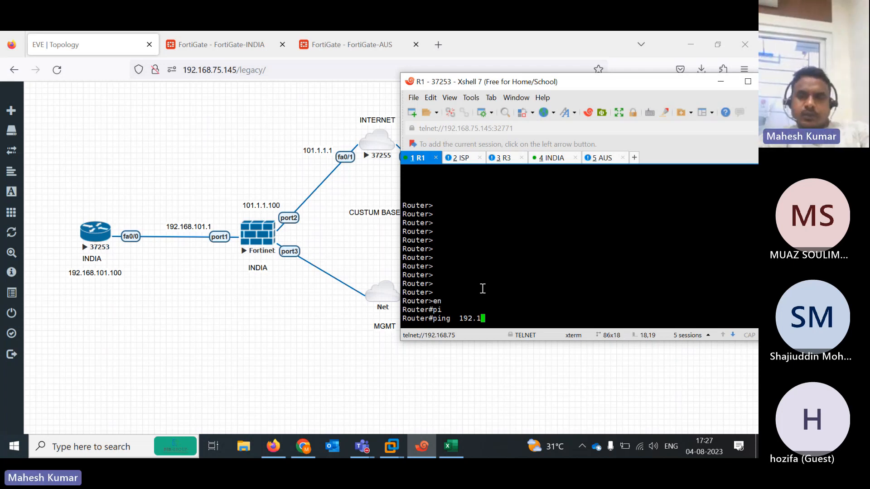
pyautogui.press('Return')
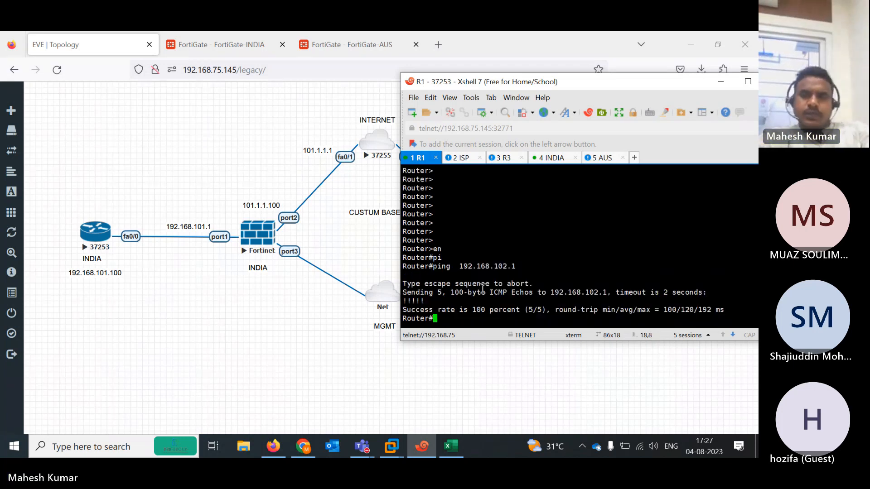
pyautogui.click(168, 361)
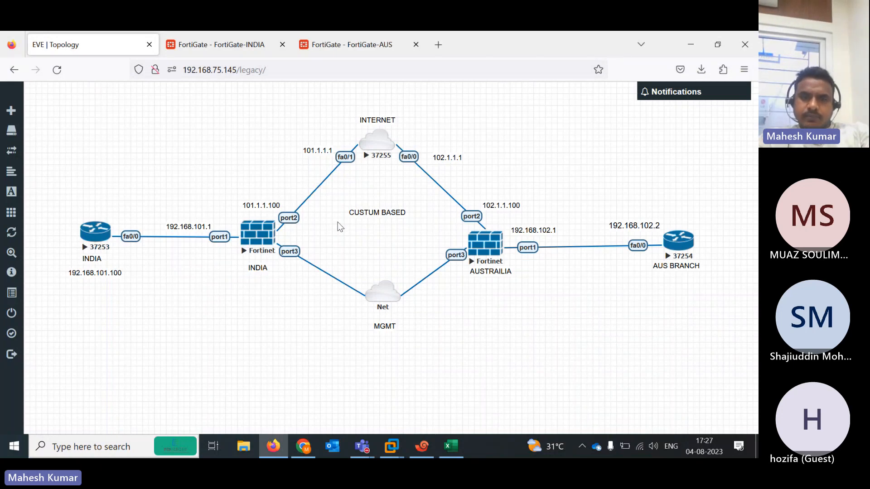
# Enter the admin username at the FortiGate-INDIA console login
pyautogui.click(420, 457)
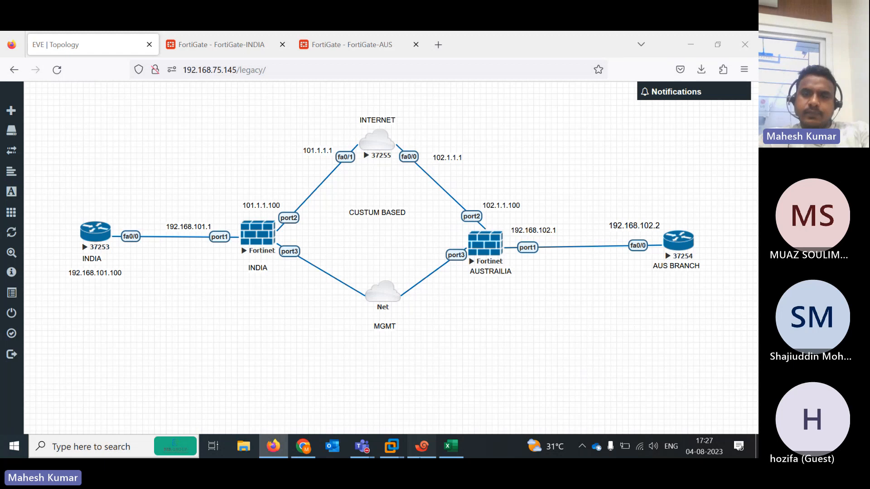
pyautogui.click(553, 159)
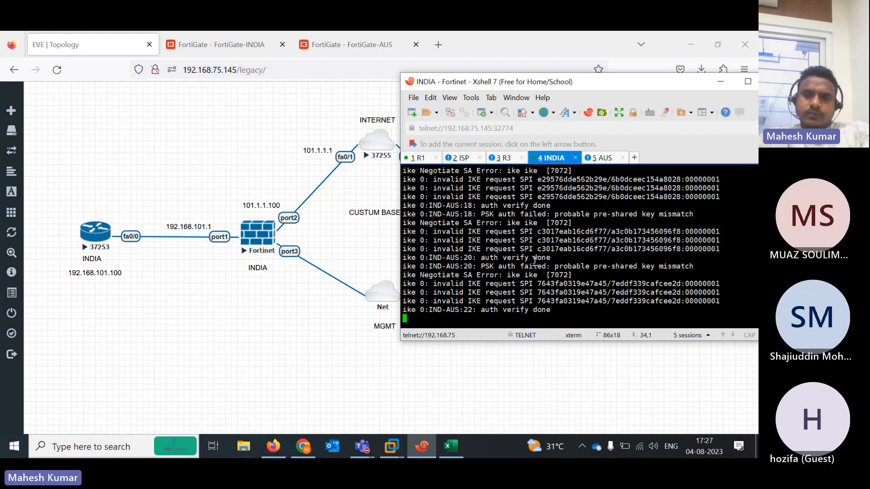
pyautogui.press('Return')
pyautogui.press('Return')
pyautogui.press('Return')
pyautogui.press('Return')
pyautogui.press('Return')
pyautogui.press('Return')
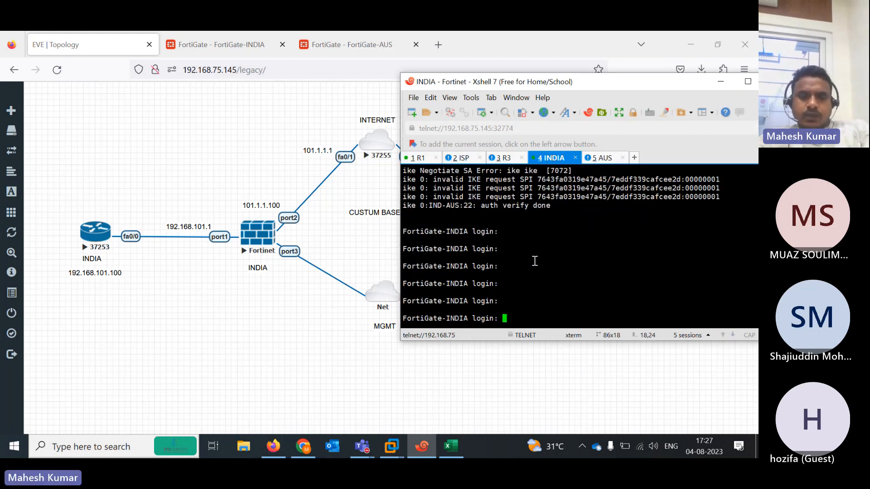
pyautogui.write('admin')
pyautogui.press('Return')
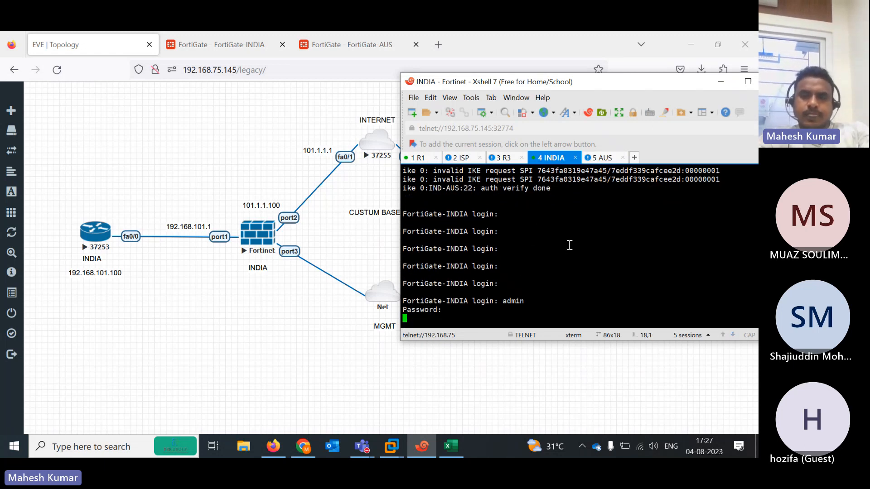
# Log in to FortiGate-AUS as admin and run 'diagnose debug reset'
pyautogui.click(601, 161)
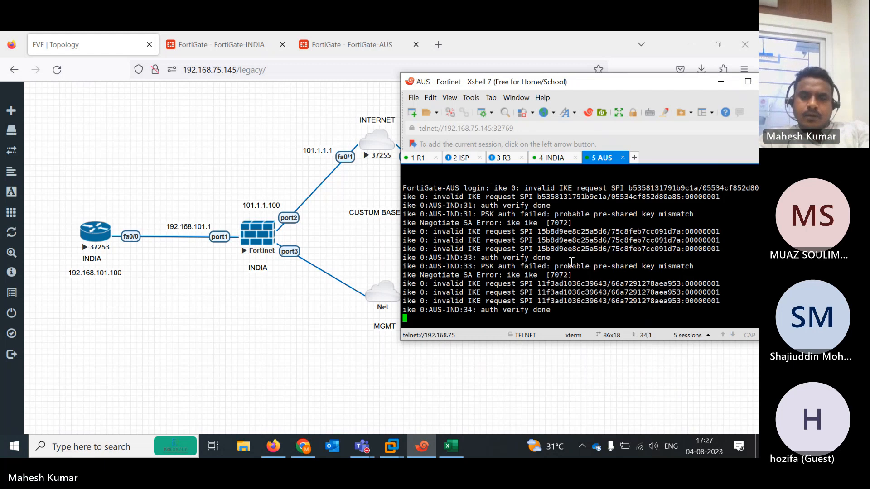
pyautogui.press('Return')
pyautogui.press('Return')
pyautogui.write('admin')
pyautogui.press('Return')
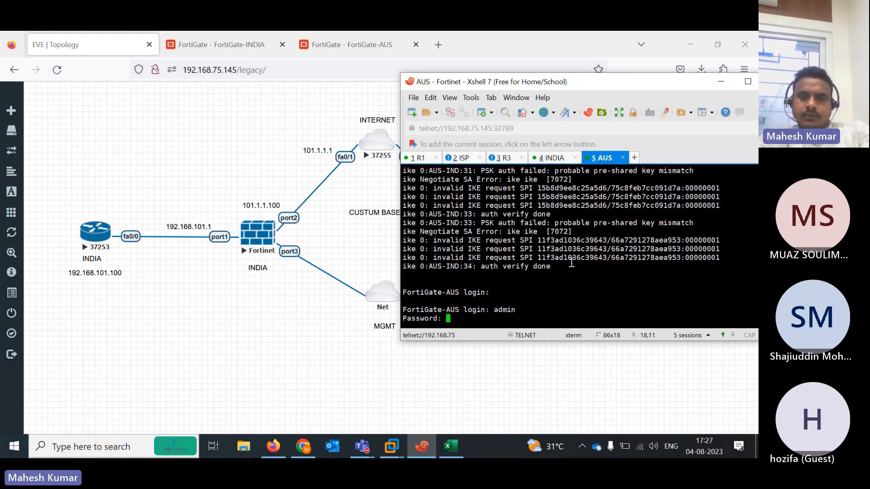
pyautogui.press('Return')
pyautogui.write('di')
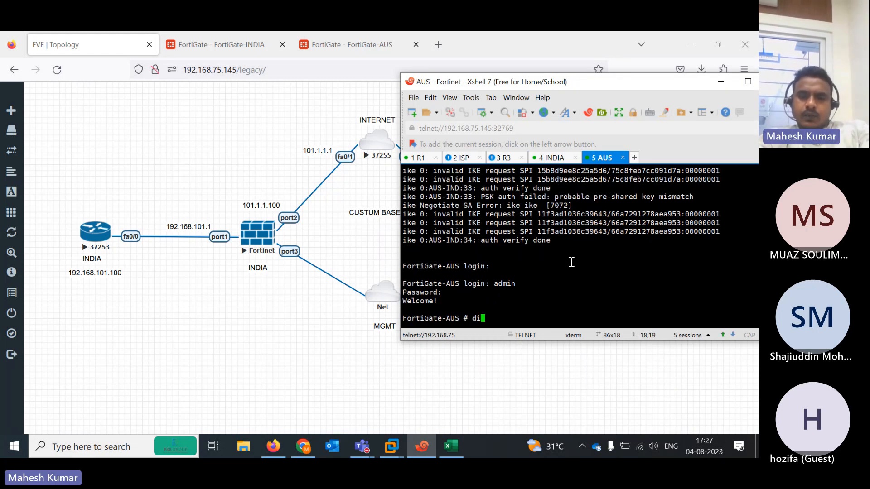
pyautogui.write('agnose  debug  reset')
pyautogui.press('Return')
pyautogui.press('Return')
pyautogui.press('Return')
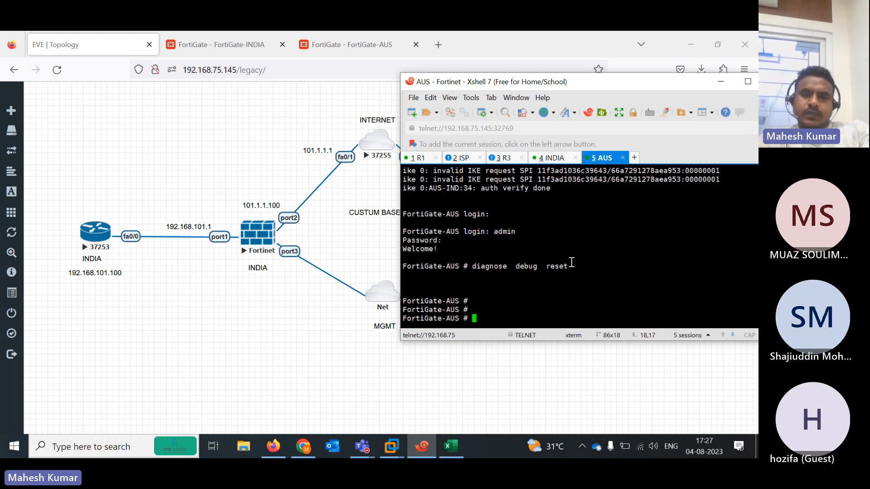
# Log in to FortiGate-INDIA as admin and run 'diagnose debug reset'
pyautogui.click(554, 158)
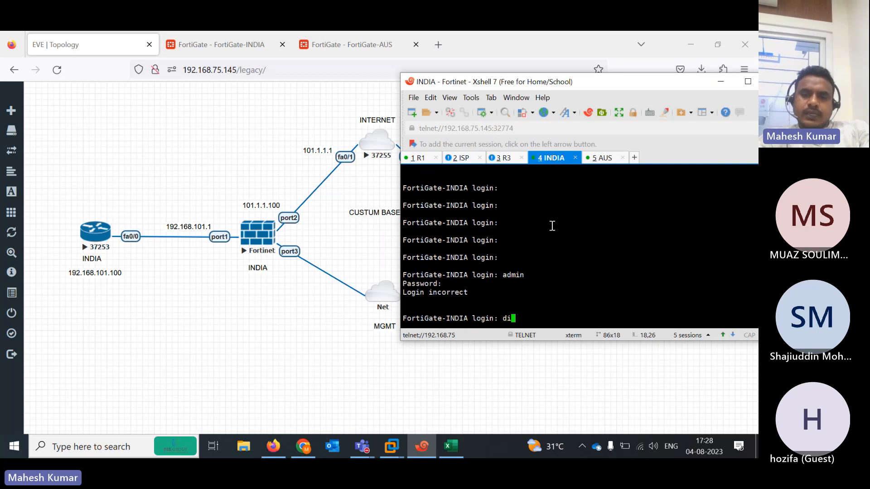
pyautogui.press('BackSpace')
pyautogui.press('BackSpace')
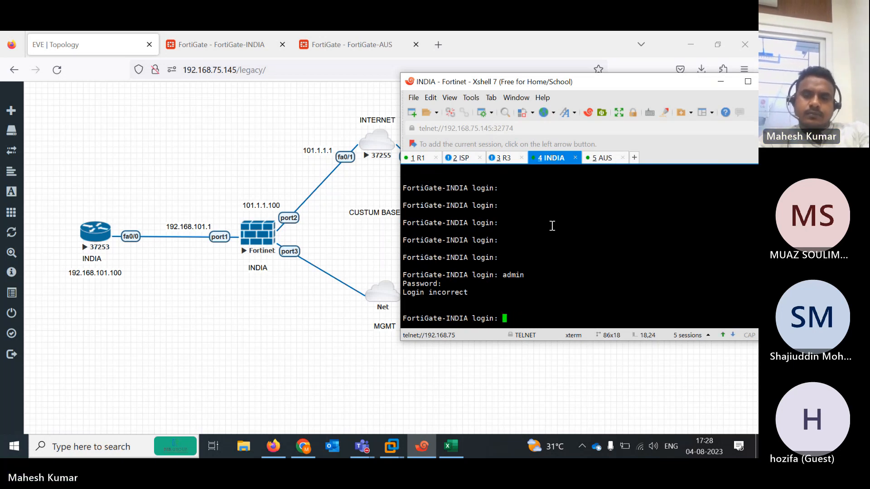
pyautogui.write('admin')
pyautogui.press('Return')
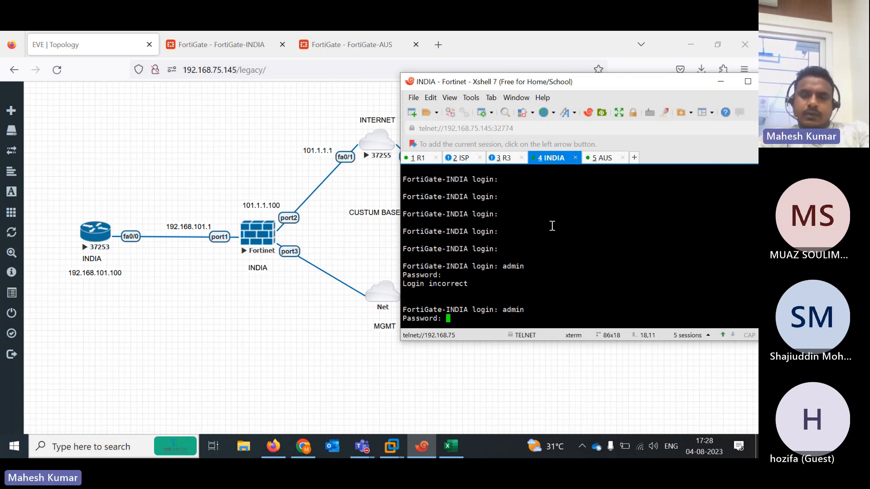
pyautogui.press('Return')
pyautogui.write('diagnose debug  reset')
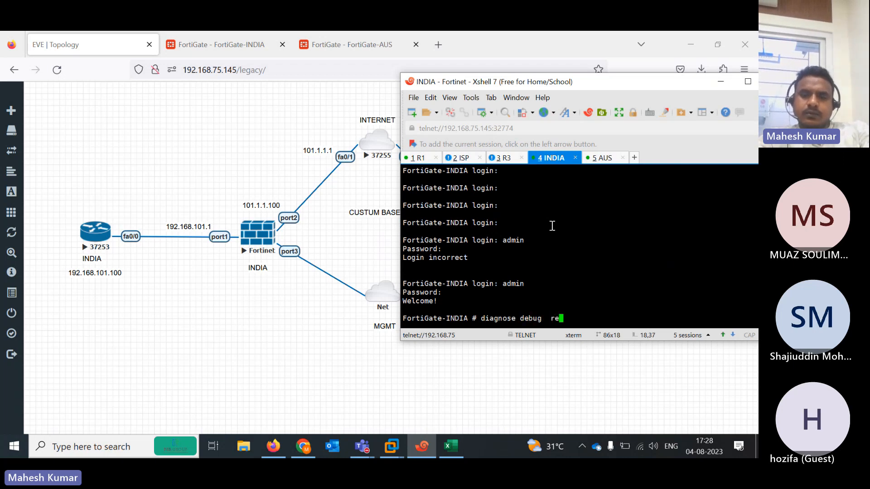
pyautogui.press('Return')
pyautogui.press('Return')
pyautogui.press('Return')
pyautogui.press('Return')
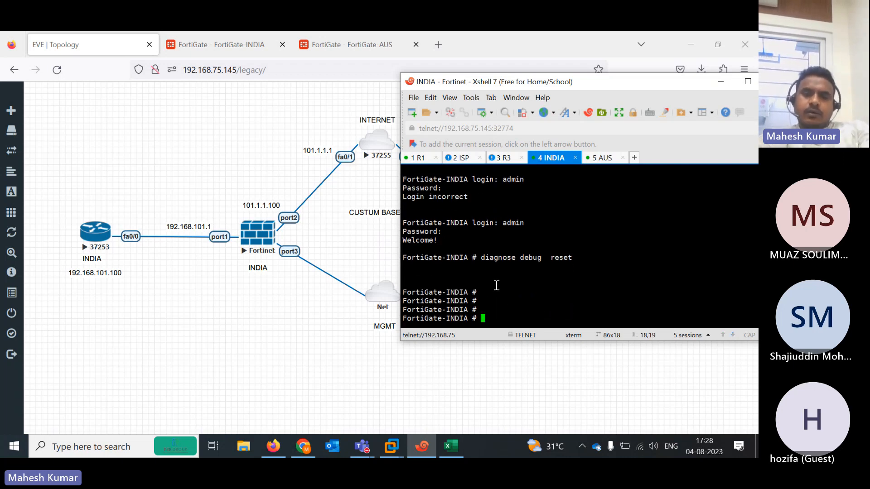
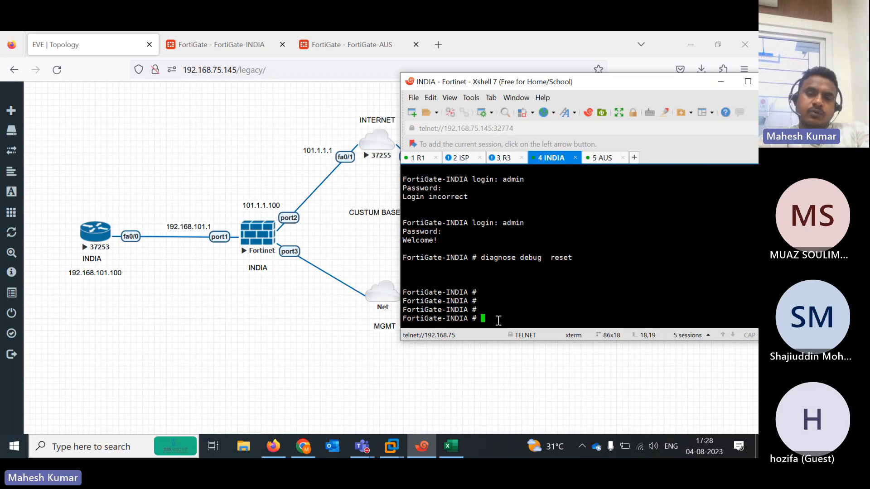
# Run 'diagnose vpn ipsec status' on FortiGate-INDIA and maximize Xshell to read the DES counters at 5/5
pyautogui.write('diagnose ')
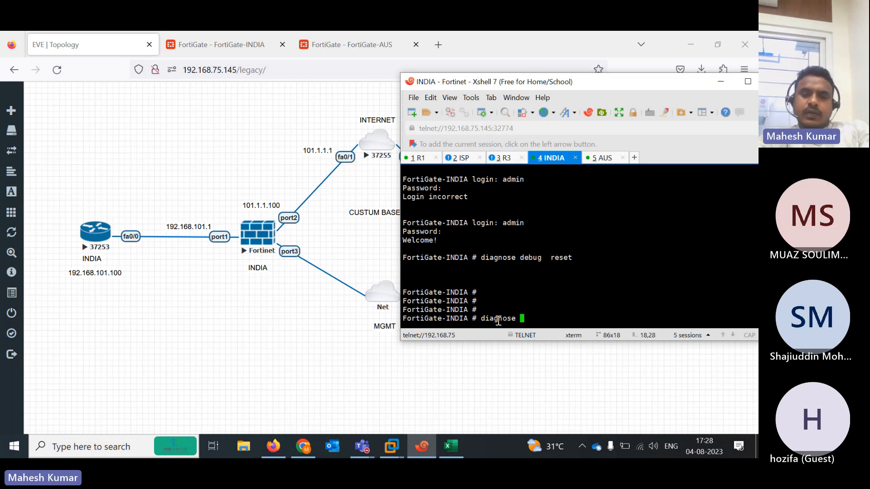
pyautogui.write('ip')
pyautogui.press('BackSpace')
pyautogui.press('BackSpace')
pyautogui.press('BackSpace')
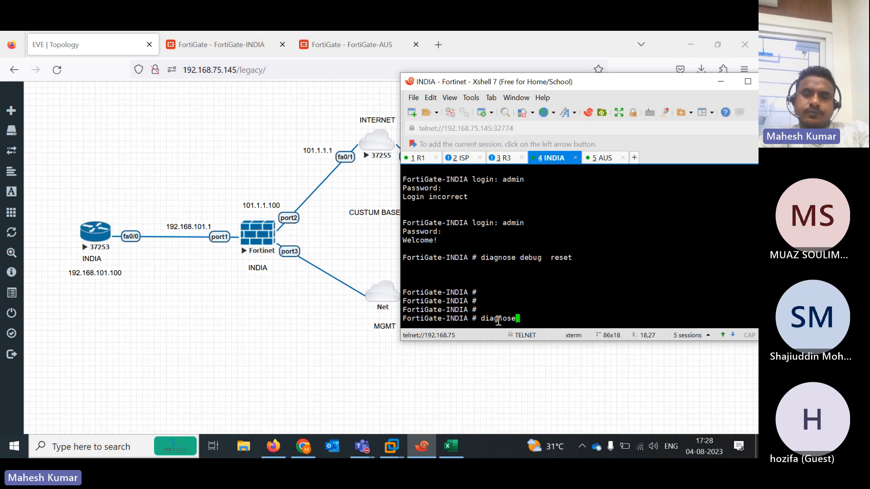
pyautogui.write('vpn  ')
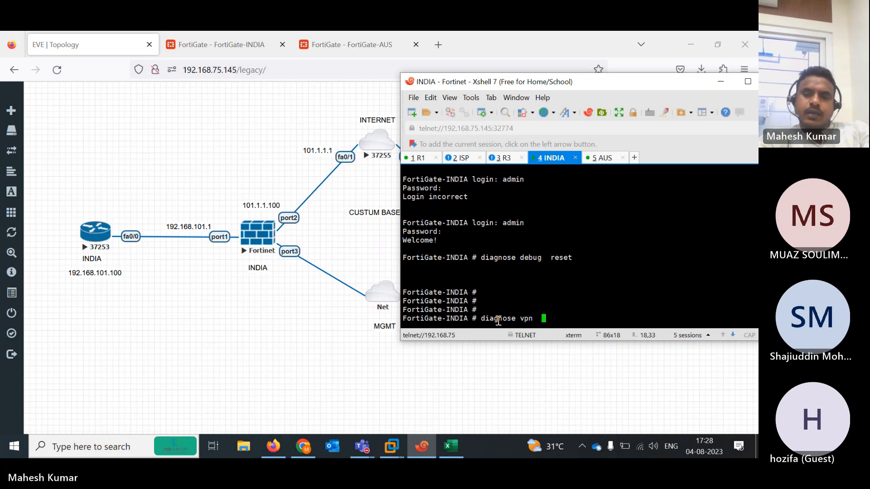
pyautogui.write('ipsec ')
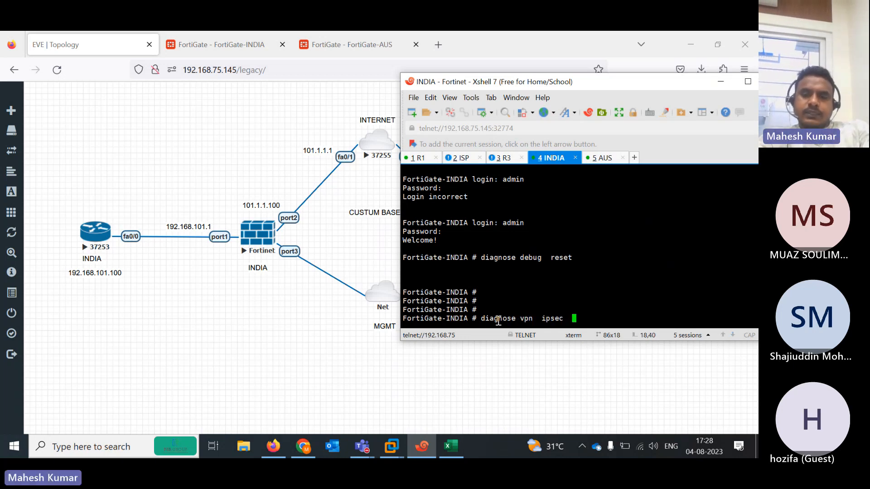
pyautogui.write('status')
pyautogui.press('Return')
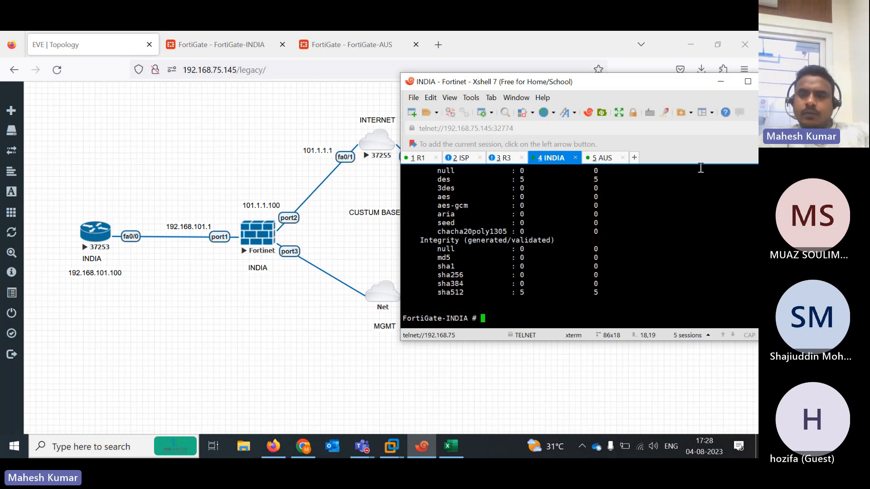
pyautogui.click(748, 81)
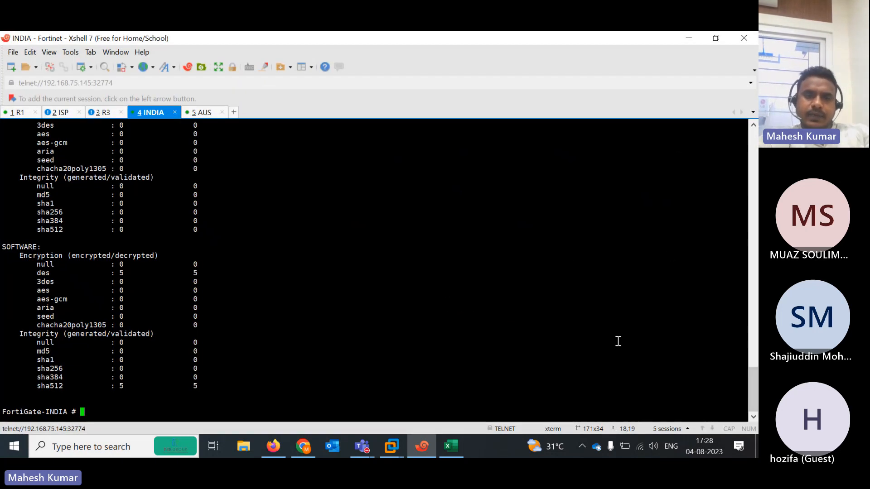
pyautogui.moveTo(752, 394)
pyautogui.mouseDown()
pyautogui.moveTo(753, 379)
pyautogui.moveTo(751, 386)
pyautogui.mouseUp()
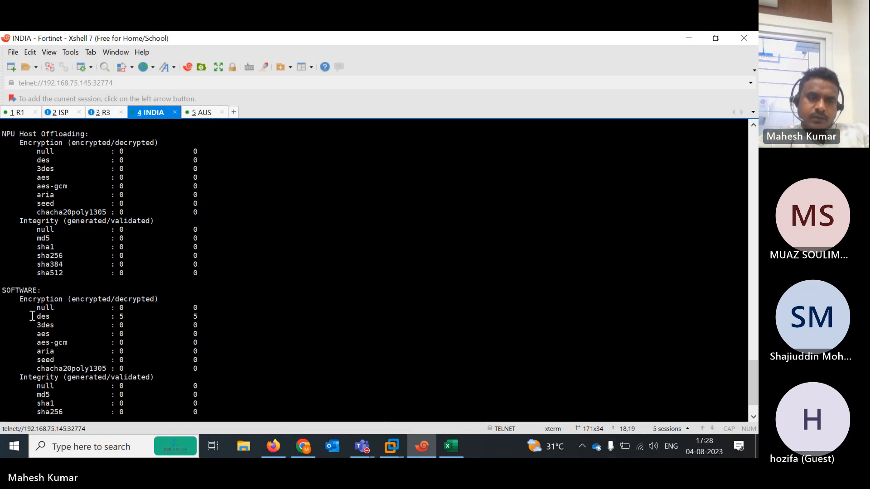
pyautogui.moveTo(2, 316); pyautogui.dragTo(211, 317)
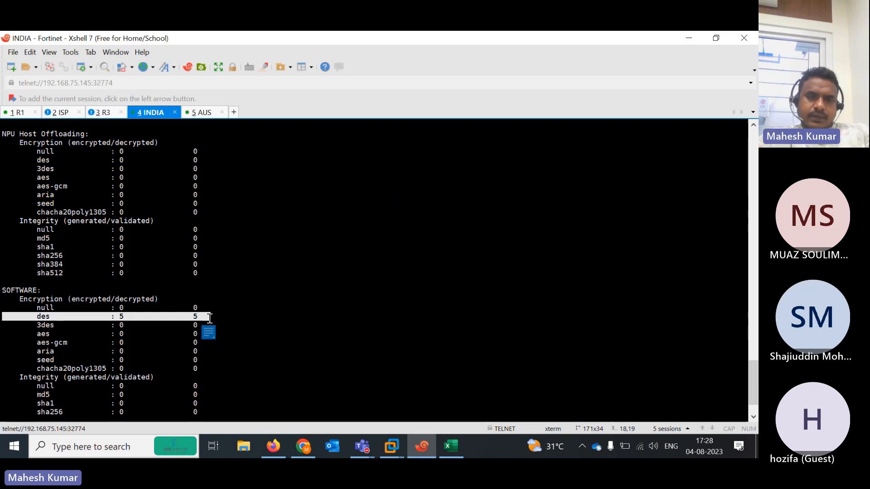
# On R1, run 'ping 192.168.102.1 repeat 1000'
pyautogui.click(19, 115)
pyautogui.press('Up')
pyautogui.press('Return')
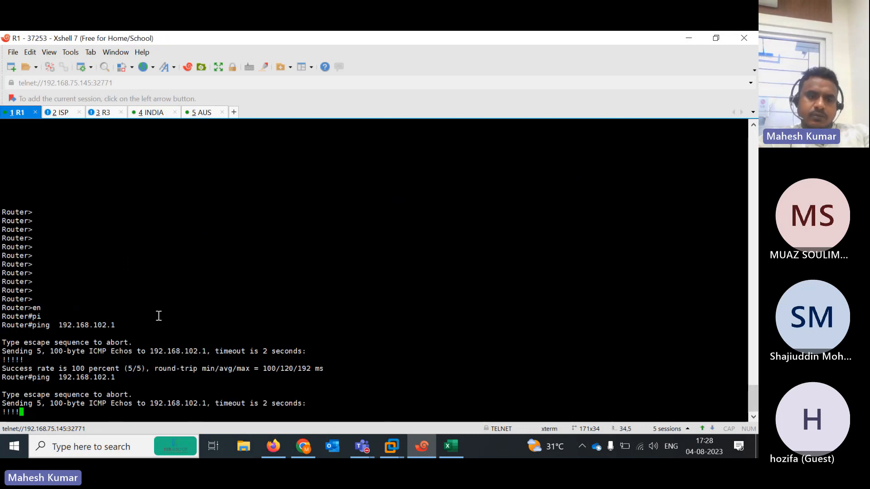
pyautogui.press('Up')
pyautogui.write('re')
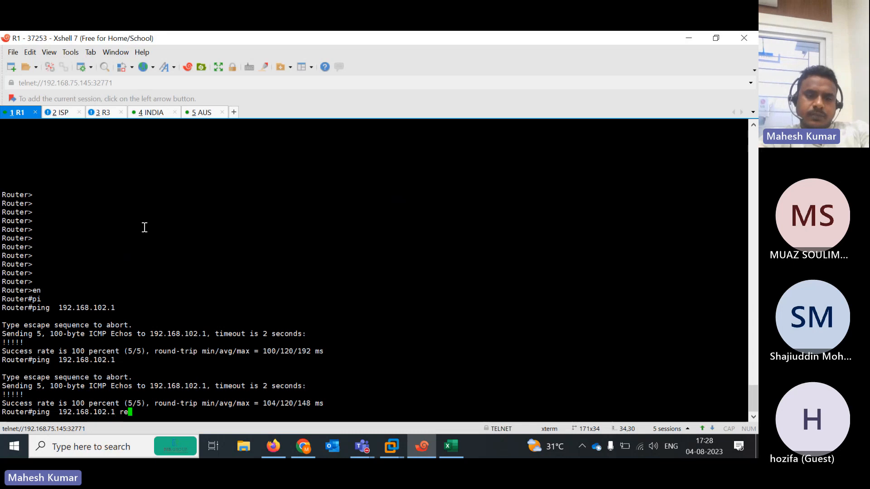
pyautogui.press('Tab')
pyautogui.write('10')
pyautogui.write('00')
pyautogui.press('Return')
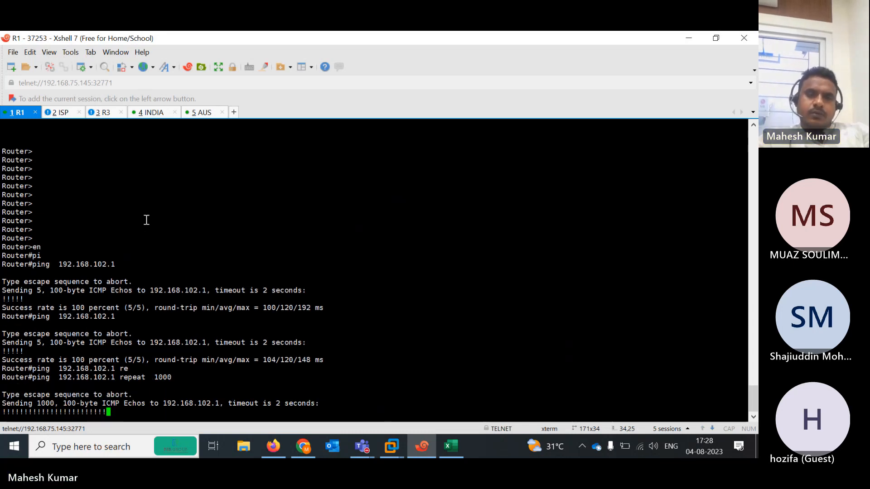
# Rerun the IPsec status check on FortiGate-INDIA and note the DES counters at 331/330
pyautogui.click(154, 113)
pyautogui.press('Return')
pyautogui.press('Return')
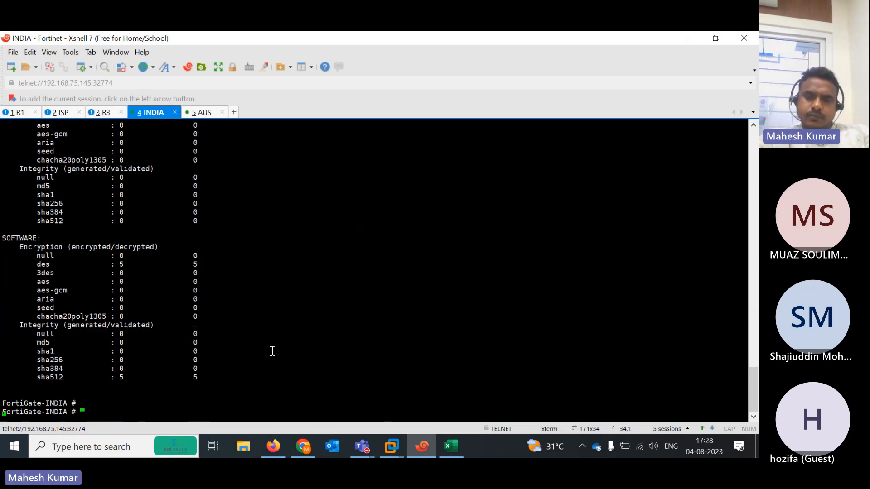
pyautogui.write('\\')
pyautogui.press('Return')
pyautogui.press('Return')
pyautogui.press('Up')
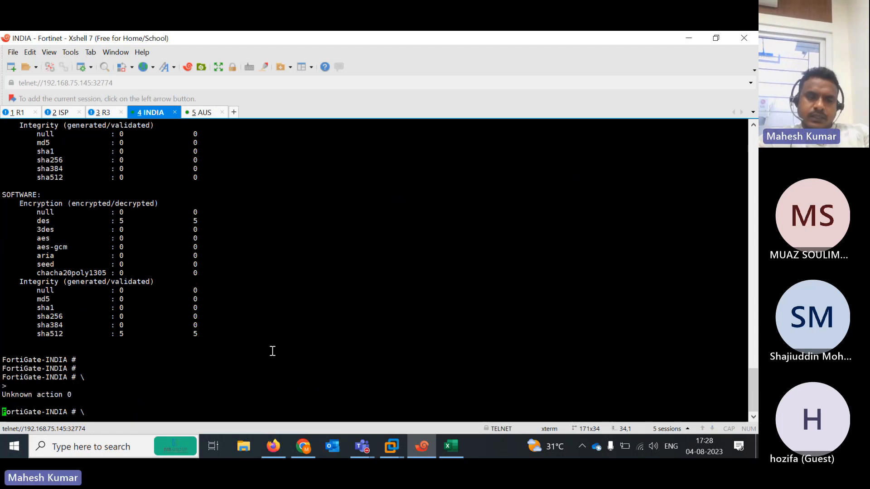
pyautogui.press('Return')
pyautogui.press('Return')
pyautogui.press('Return')
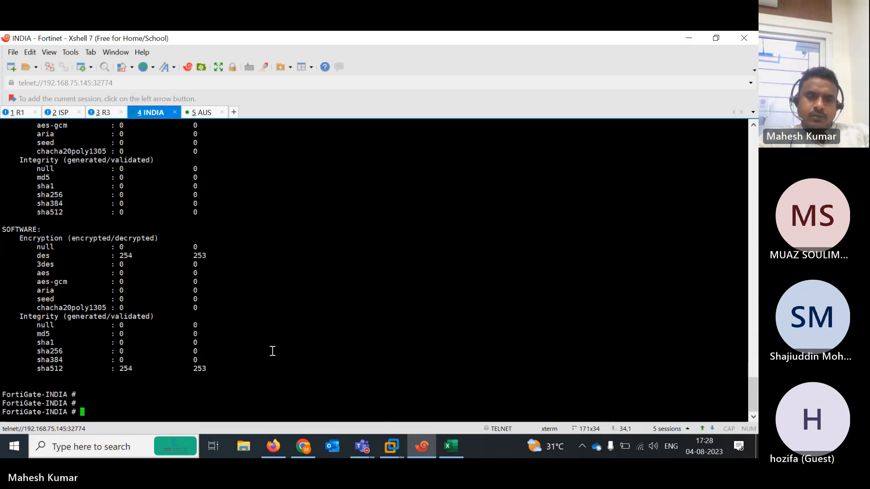
pyautogui.press('Up')
pyautogui.press('Return')
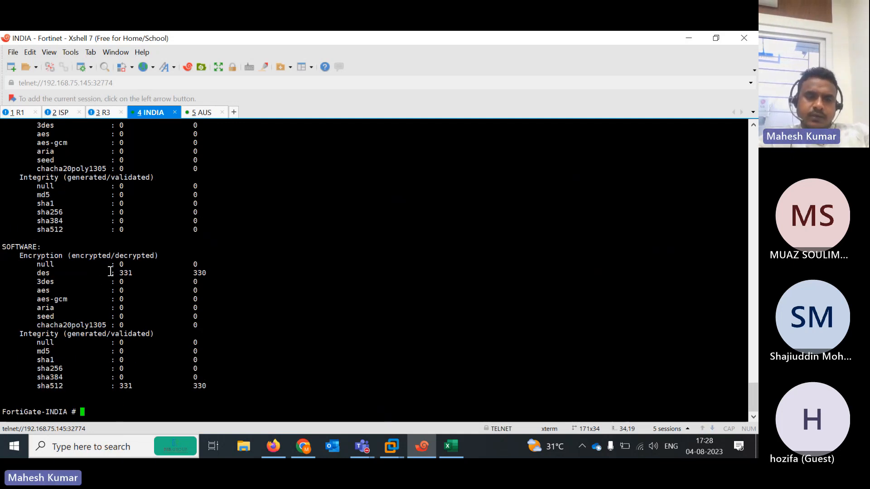
pyautogui.moveTo(111, 271); pyautogui.dragTo(223, 270)
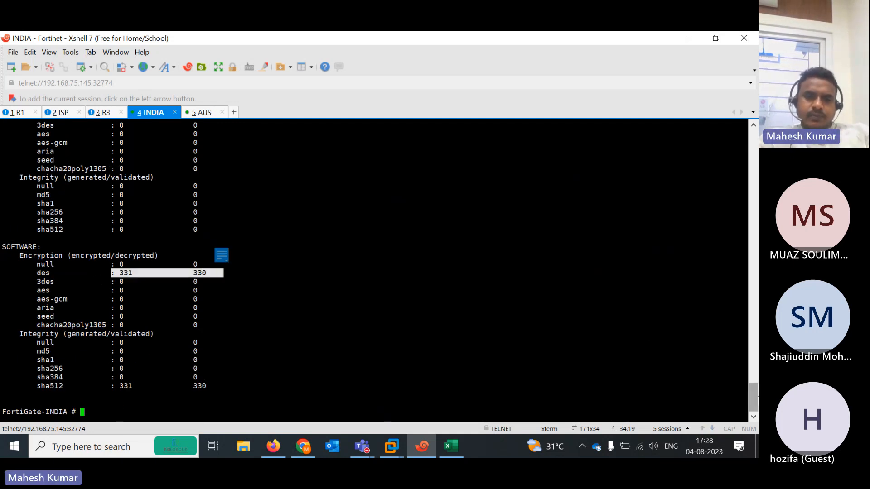
pyautogui.moveTo(754, 399); pyautogui.dragTo(753, 376)
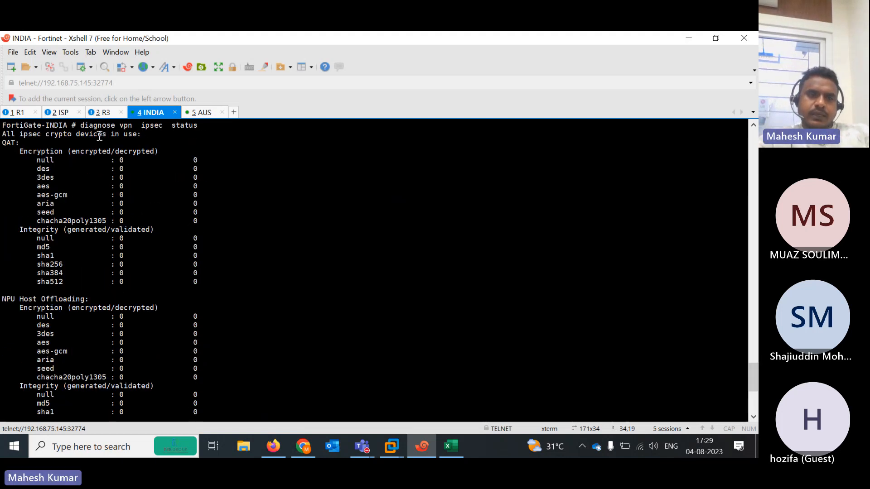
# On the ISP router, enter privileged mode and enable 'debug ip icmp'
pyautogui.click(59, 112)
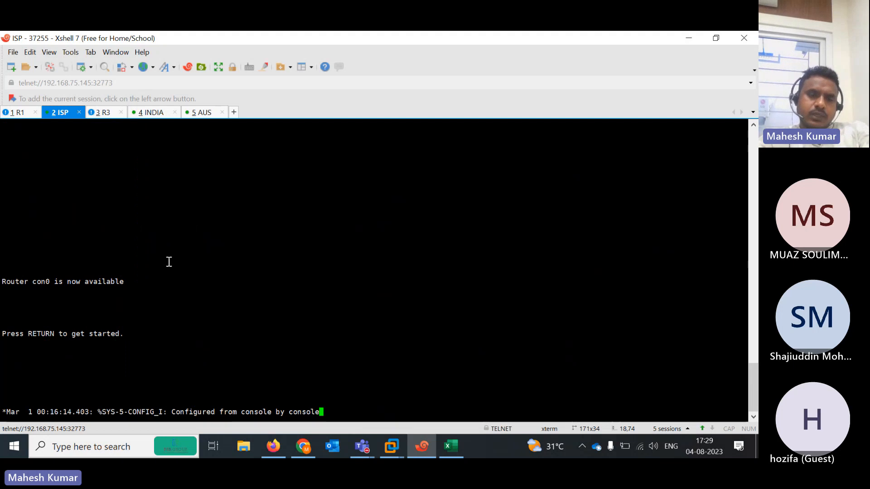
pyautogui.press('Return')
pyautogui.press('Return')
pyautogui.press('Return')
pyautogui.press('Return')
pyautogui.press('Return')
pyautogui.press('Return')
pyautogui.press('Return')
pyautogui.press('Return')
pyautogui.press('Return')
pyautogui.write('en')
pyautogui.press('Return')
pyautogui.write('d')
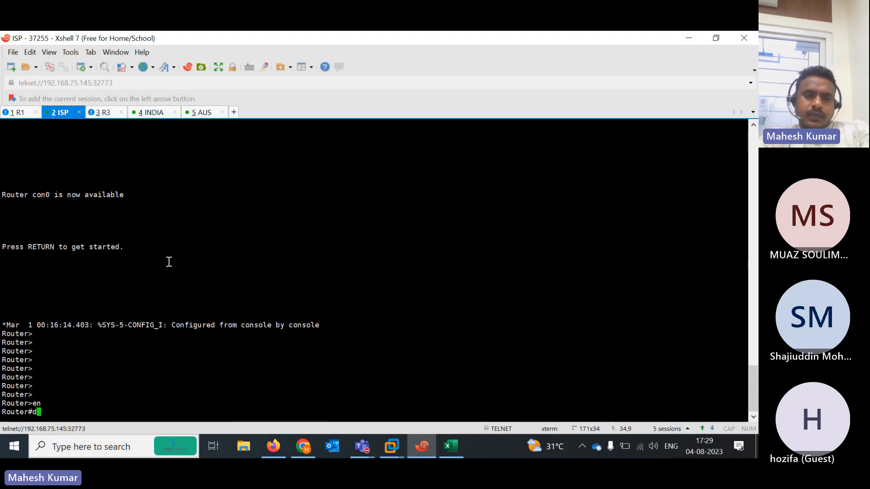
pyautogui.write('i')
pyautogui.press('Tab')
pyautogui.press('BackSpace')
pyautogui.press('BackSpace')
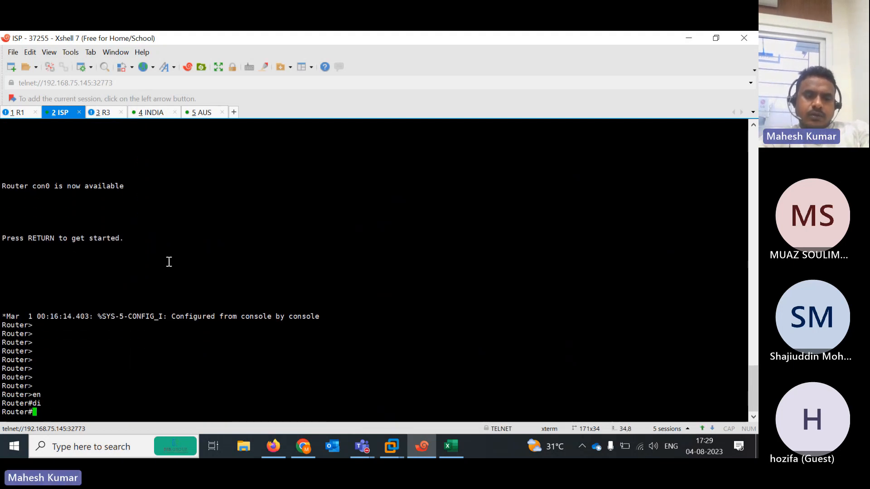
pyautogui.write('debu')
pyautogui.press('Tab')
pyautogui.write('ip icm')
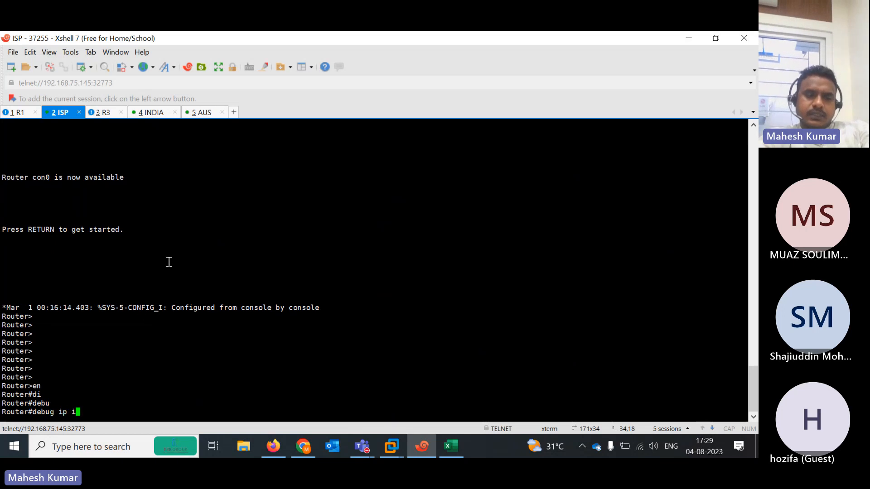
pyautogui.press('Tab')
pyautogui.press('Return')
pyautogui.press('Return')
pyautogui.press('Return')
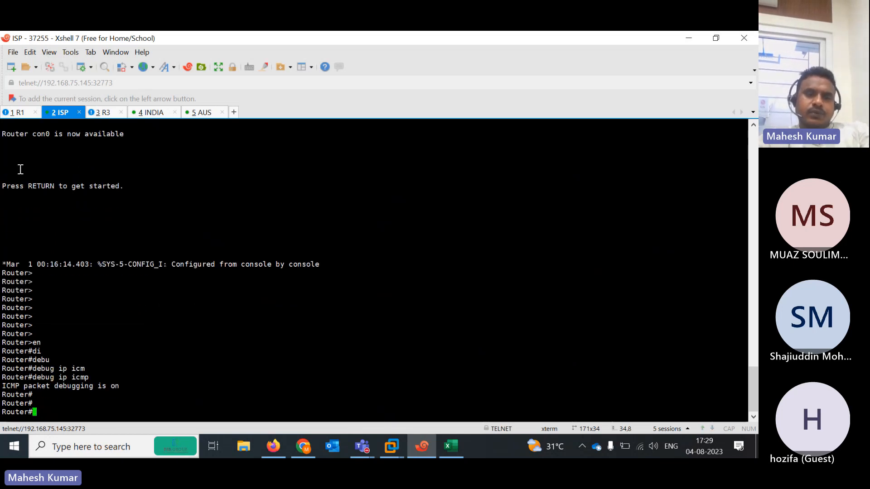
# Rerun R1's 1000-packet ping and inspect ISP debug output for 101.1.1.100 and 102.1.1.100
pyautogui.click(18, 113)
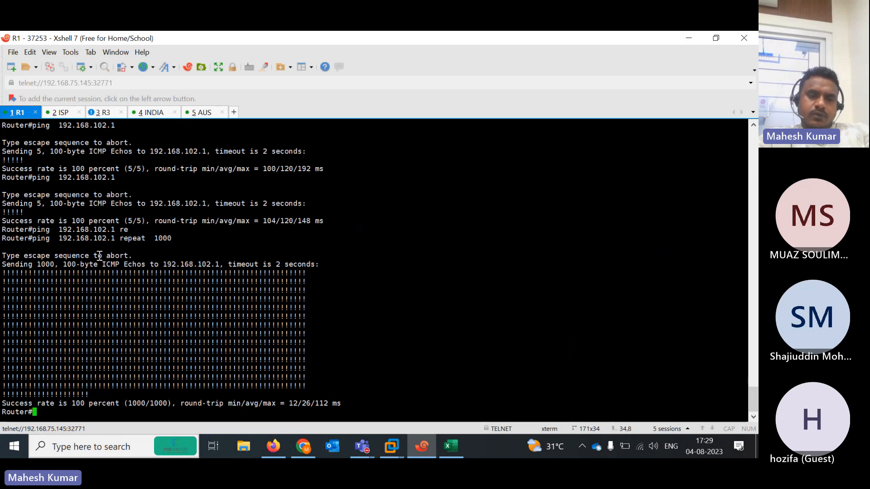
pyautogui.press('Up')
pyautogui.press('Return')
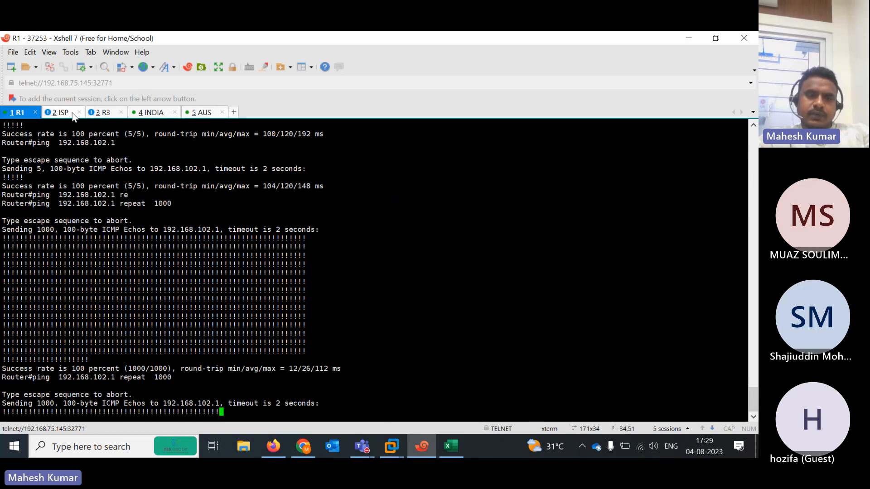
pyautogui.click(59, 113)
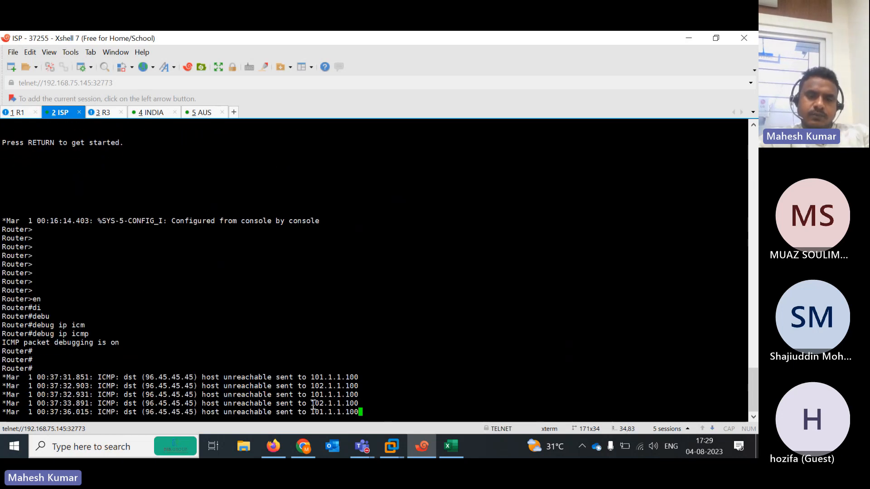
pyautogui.moveTo(310, 412); pyautogui.dragTo(373, 413)
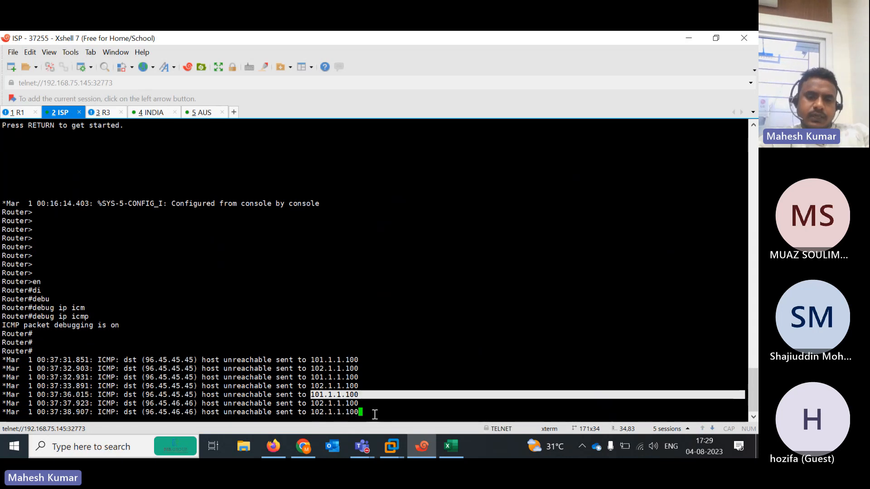
pyautogui.moveTo(311, 412); pyautogui.dragTo(363, 412)
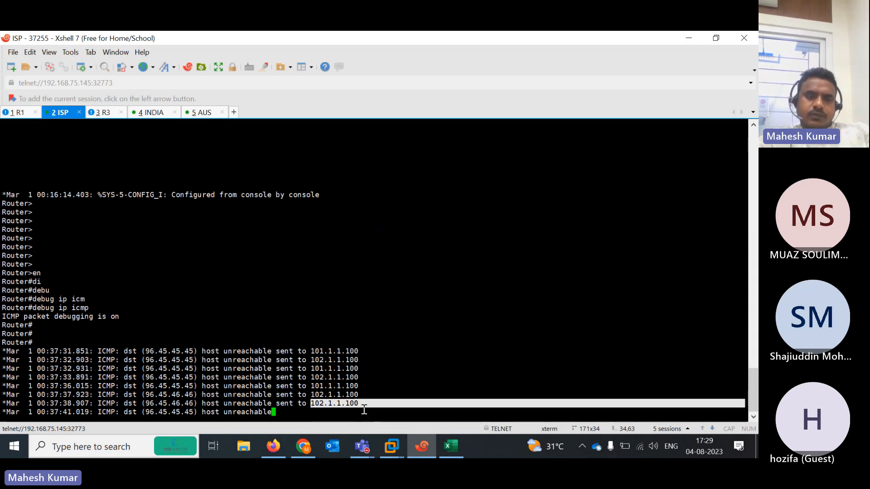
pyautogui.click(21, 114)
# Review the ISP router's host-unreachable debug lines for 101.1.1.100, then return to FortiGate-INDIA
pyautogui.click(689, 38)
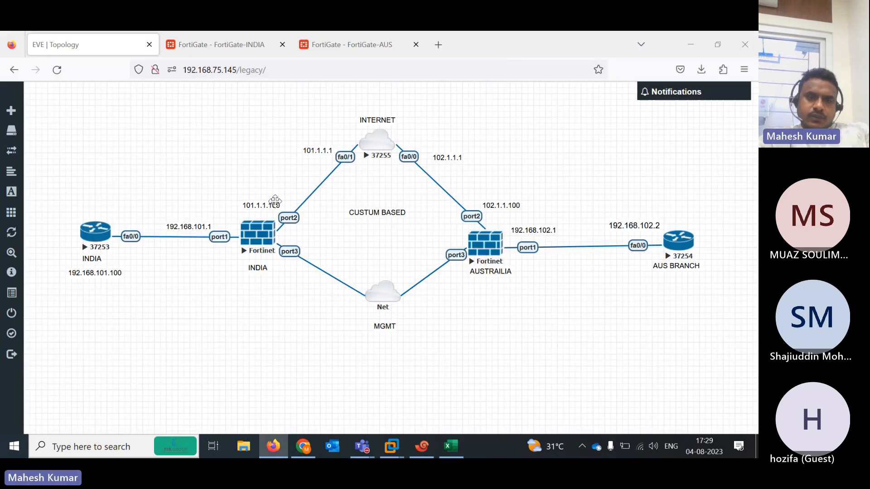
pyautogui.click(411, 453)
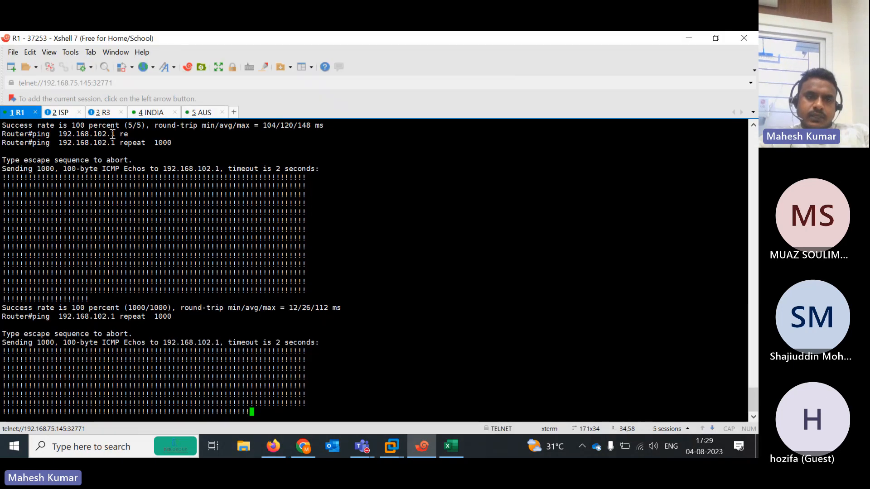
pyautogui.click(63, 113)
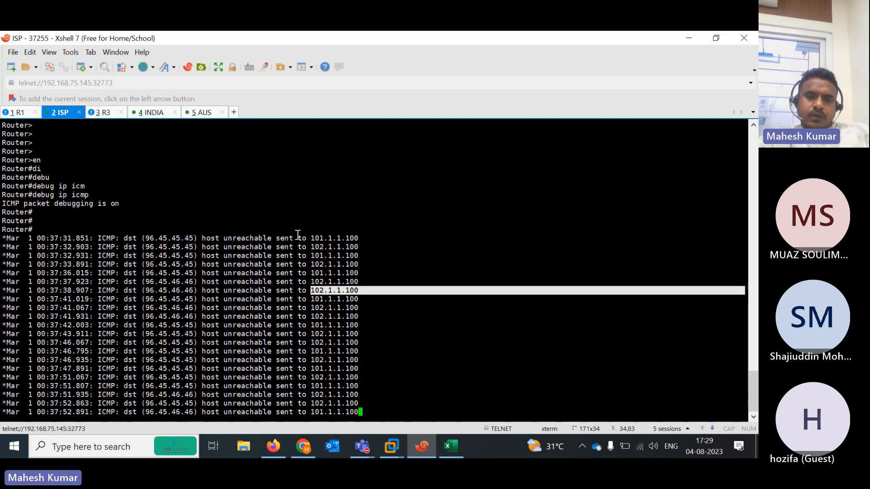
pyautogui.moveTo(301, 236); pyautogui.dragTo(368, 236)
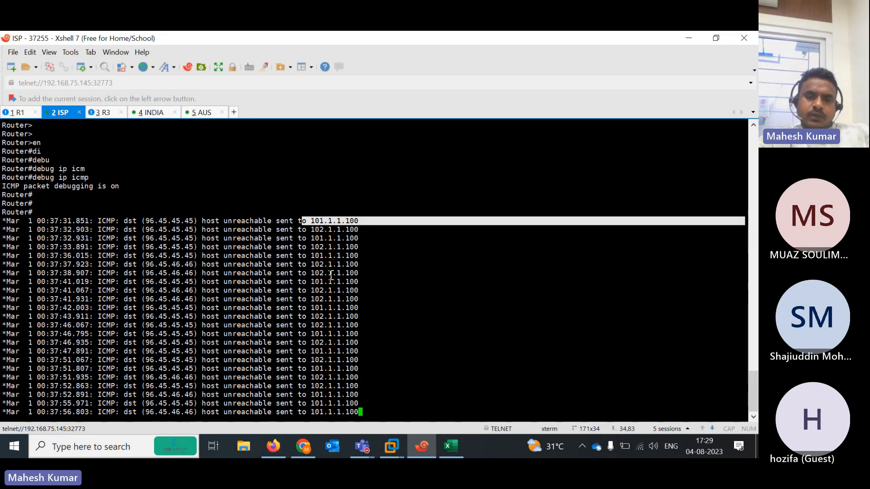
pyautogui.moveTo(308, 334); pyautogui.dragTo(365, 343)
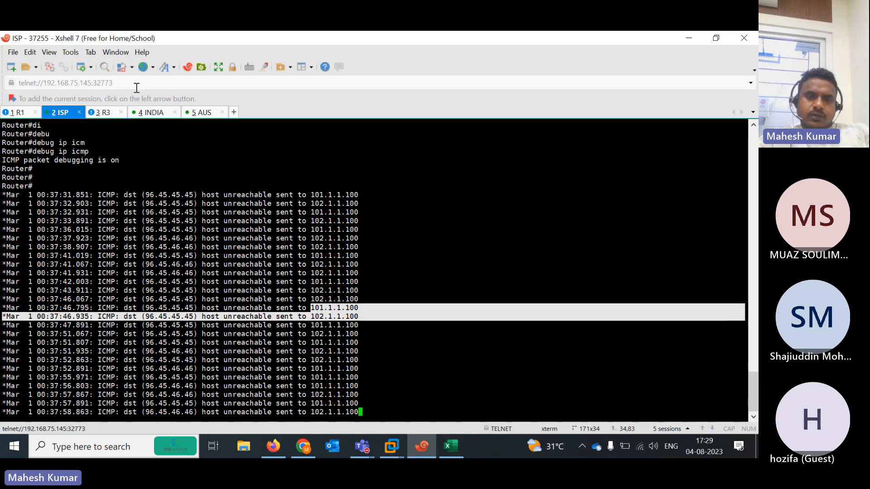
pyautogui.click(150, 116)
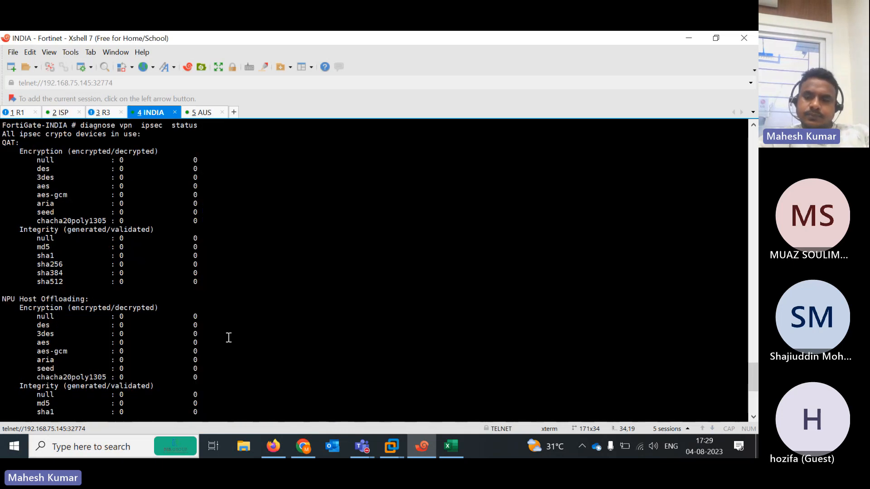
# Refresh FortiGate-INDIA's IPsec status and note the DES and SHA512 counters at 2010
pyautogui.press('Return')
pyautogui.press('Return')
pyautogui.press('Return')
pyautogui.press('Return')
pyautogui.press('Up')
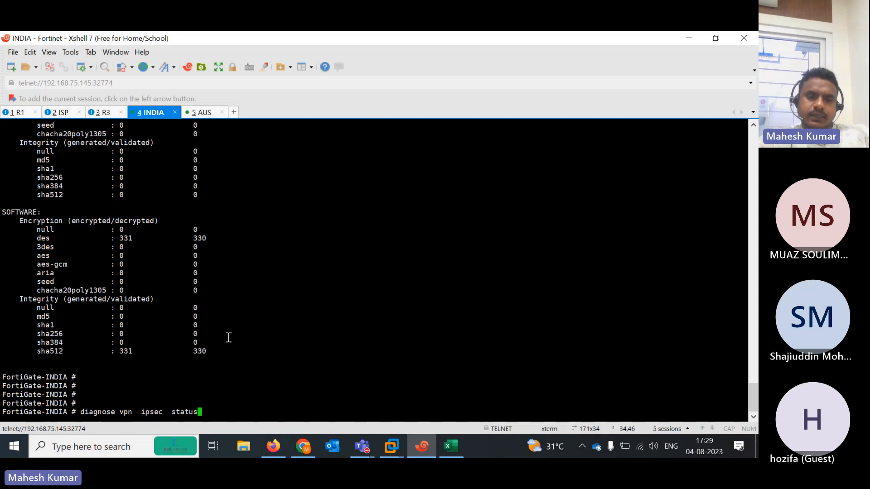
pyautogui.press('Return')
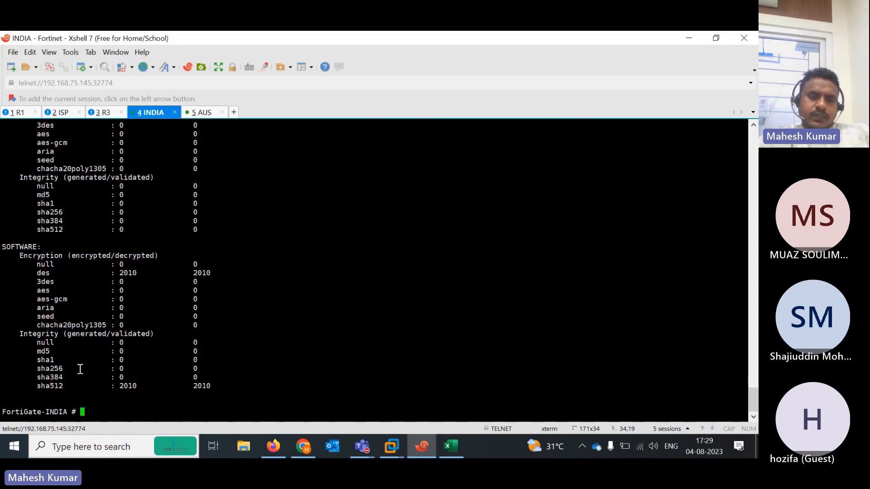
pyautogui.moveTo(38, 274); pyautogui.dragTo(217, 273)
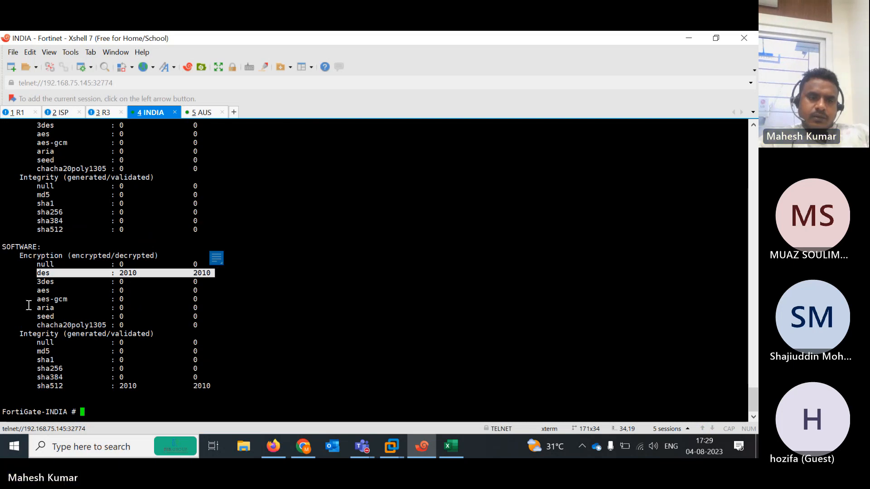
pyautogui.click(24, 346)
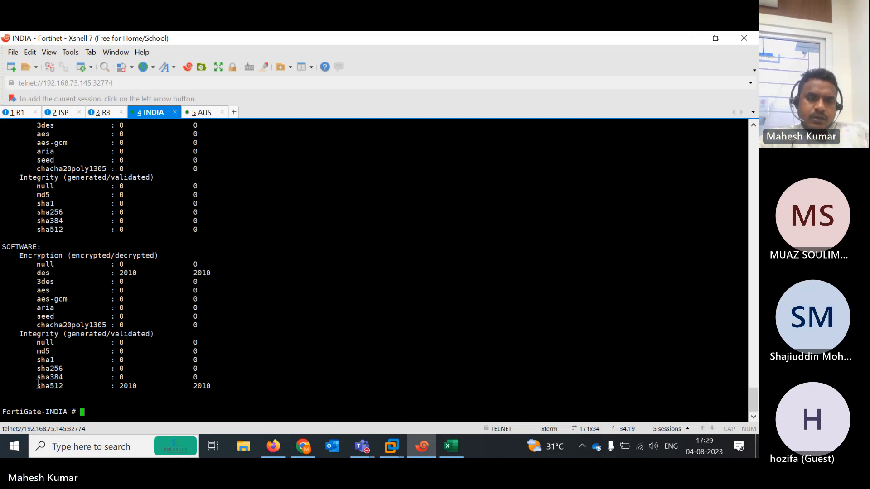
pyautogui.moveTo(38, 385); pyautogui.dragTo(228, 386)
pyautogui.moveTo(751, 398)
pyautogui.mouseDown()
pyautogui.moveTo(755, 376)
pyautogui.moveTo(756, 408)
pyautogui.mouseUp()
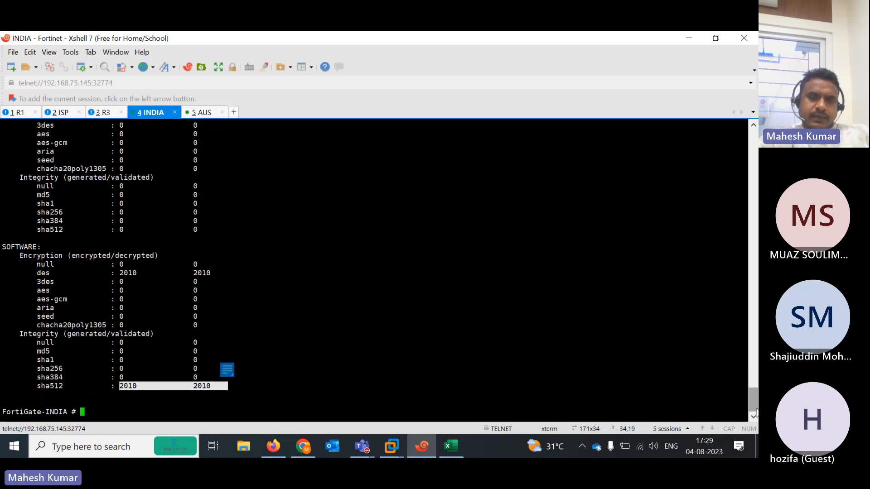
# Repeat R1's 1000-packet ping and refresh INDIA's IPsec status, now at 2164/2163
pyautogui.click(17, 114)
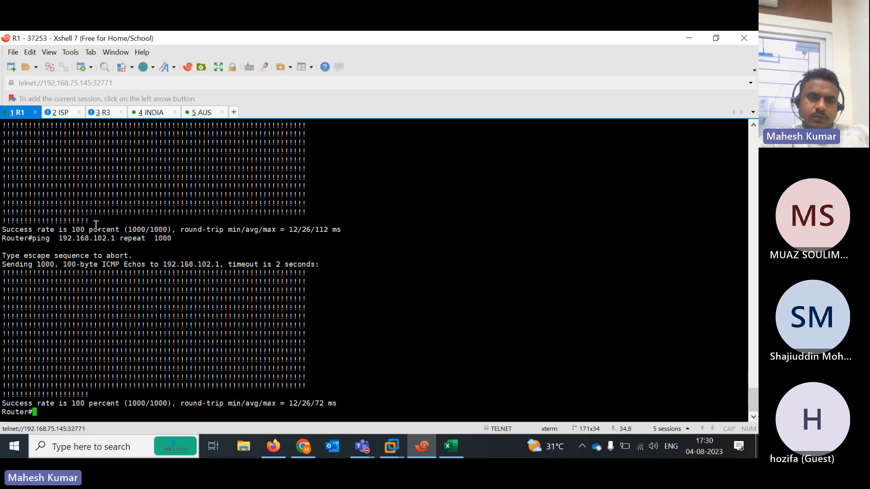
pyautogui.press('Up')
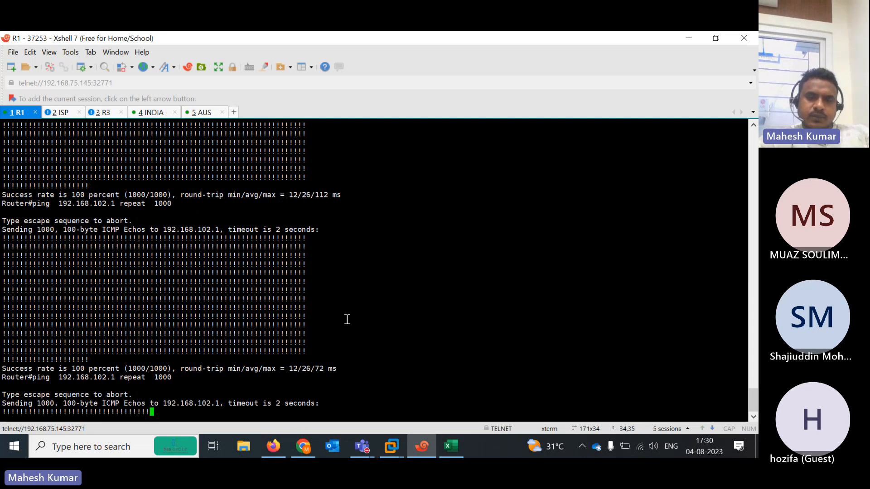
pyautogui.click(149, 113)
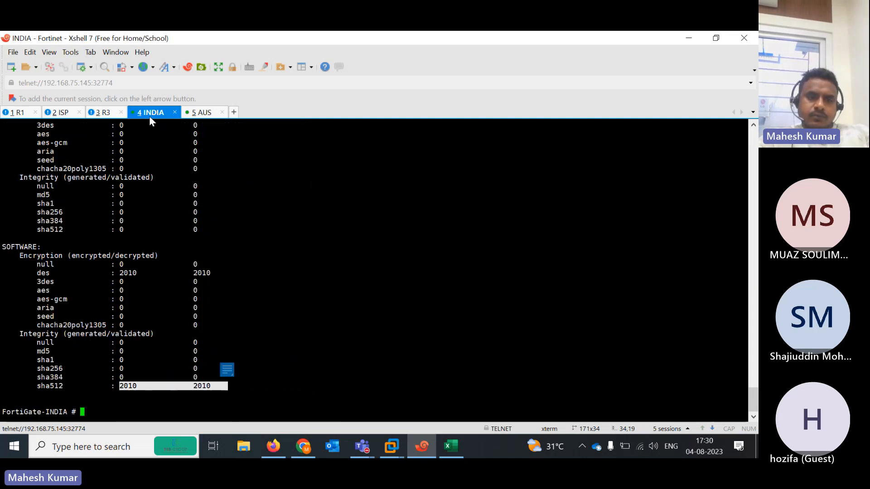
pyautogui.press('Up')
pyautogui.press('Return')
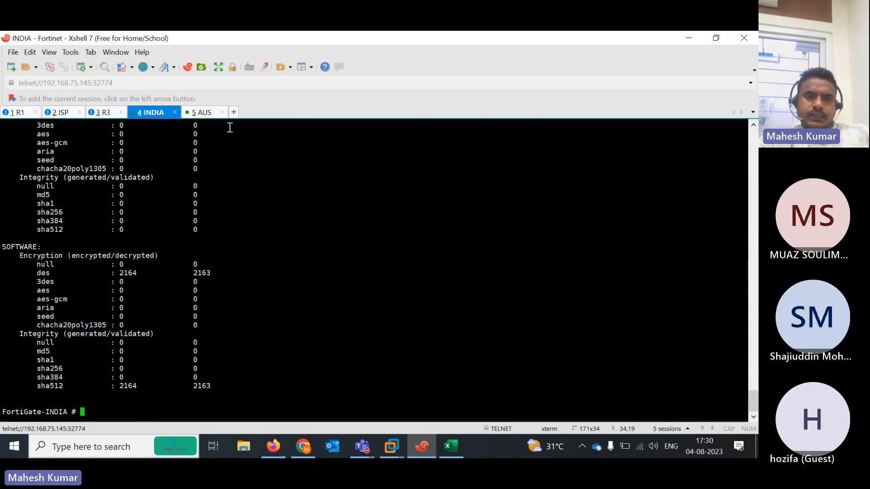
# Run 'diagnose vpn ipsec status' on FortiGate-AUS, noting DES and SHA512 decrypted counts of 2502
pyautogui.click(199, 116)
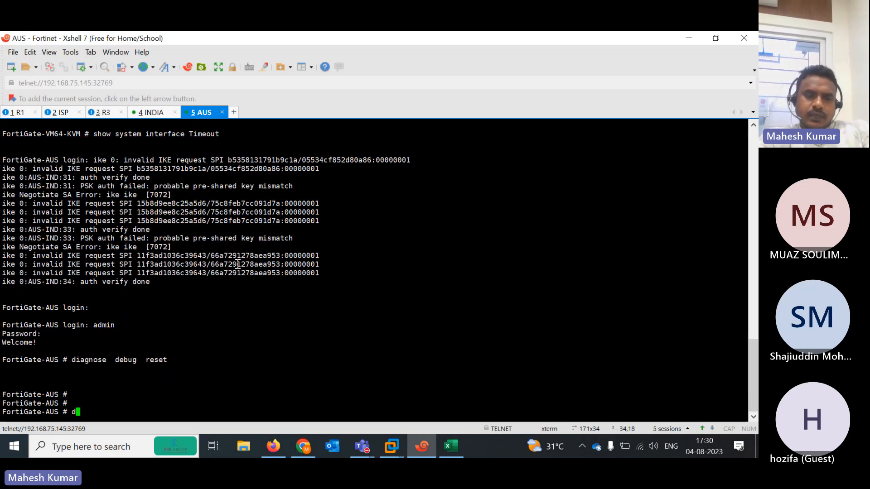
pyautogui.write('diagnose debug')
pyautogui.press('BackSpace')
pyautogui.press('BackSpace')
pyautogui.press('BackSpace')
pyautogui.press('BackSpace')
pyautogui.press('BackSpace')
pyautogui.press('BackSpace')
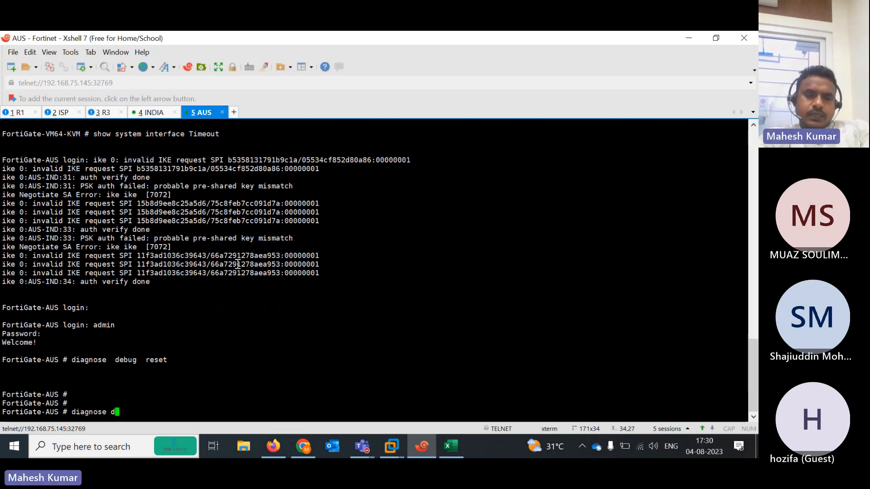
pyautogui.write('ipv6')
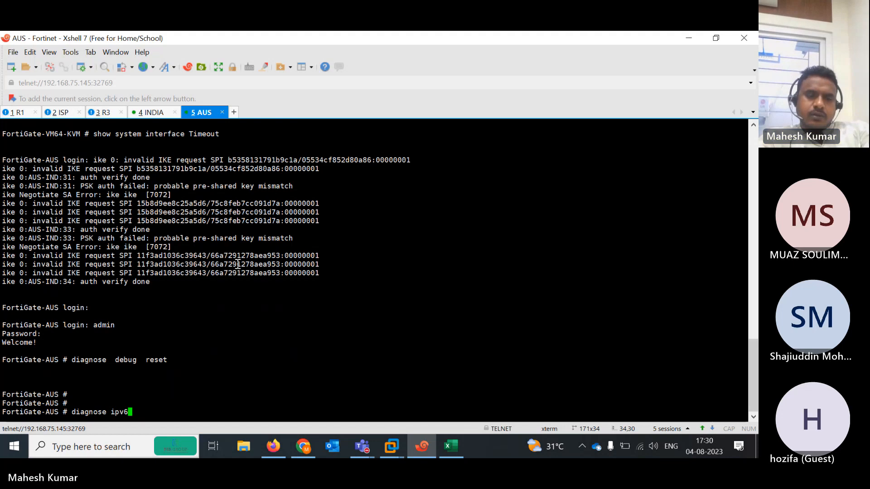
pyautogui.press('BackSpace')
pyautogui.press('BackSpace')
pyautogui.press('BackSpace')
pyautogui.write('vpn ipsec status')
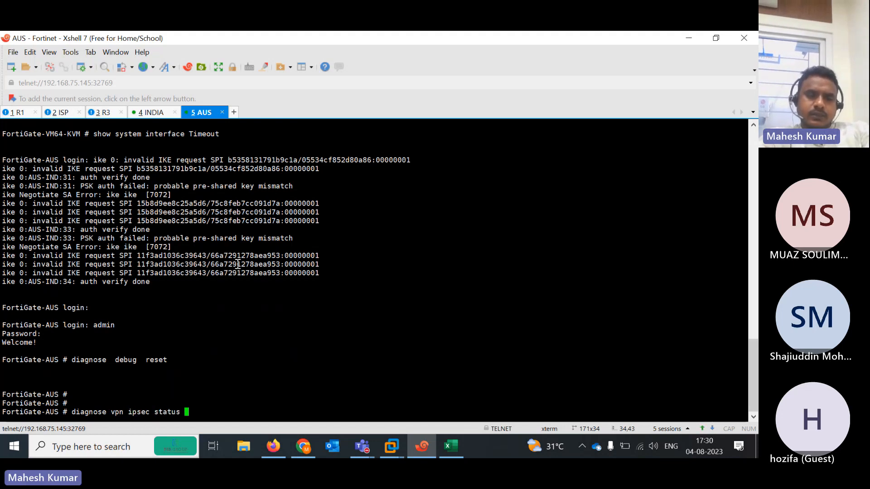
pyautogui.press('Return')
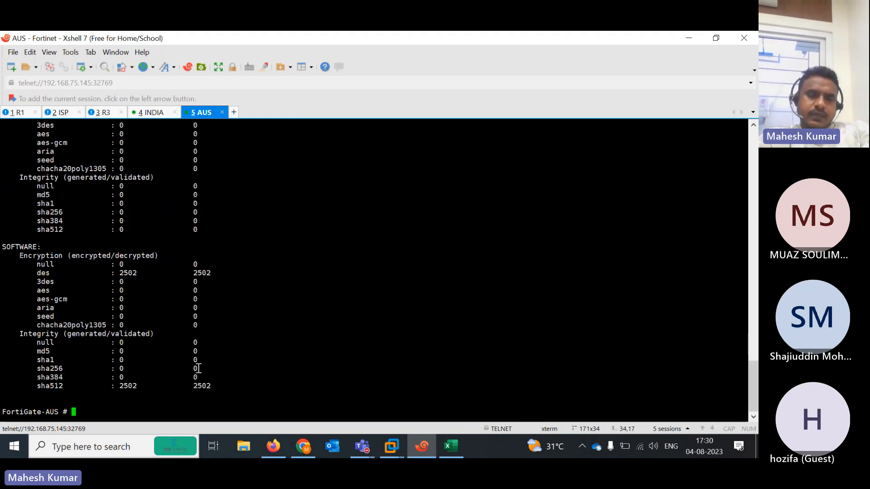
pyautogui.moveTo(181, 387); pyautogui.dragTo(236, 387)
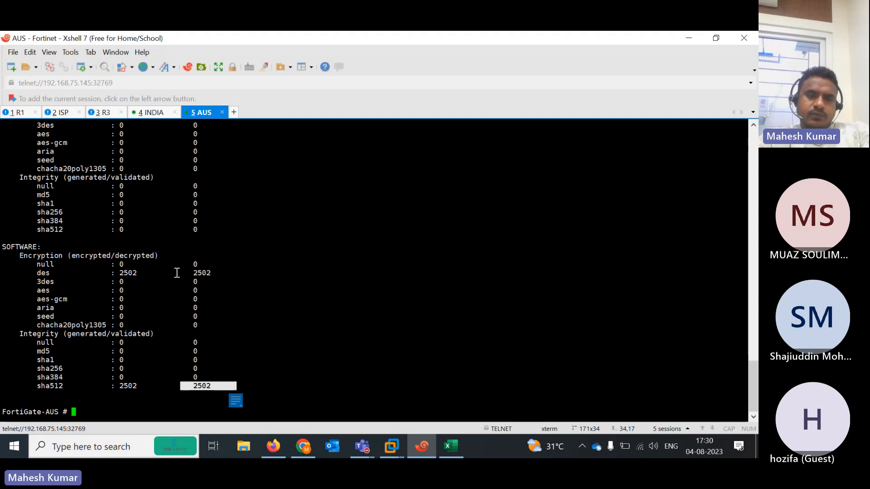
pyautogui.moveTo(176, 269); pyautogui.dragTo(237, 270)
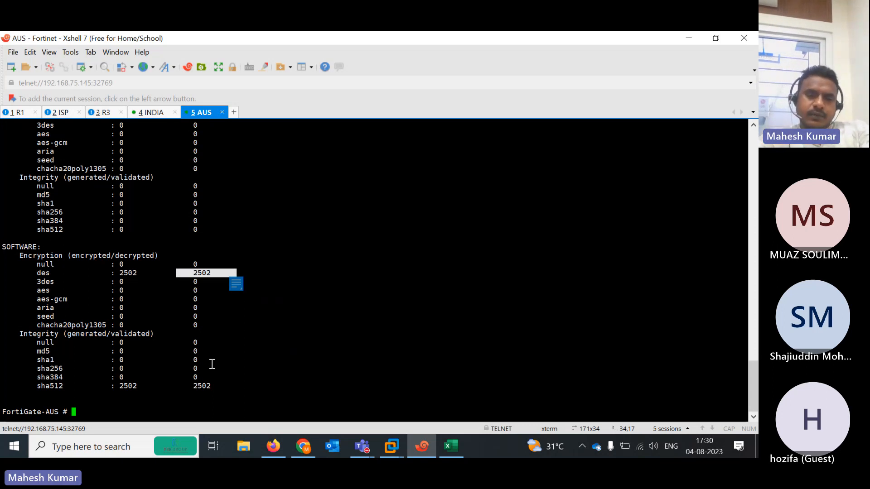
# List the ipsec diagnose options and run 'diagnose vpn ipsec driver' on FortiGate-AUS
pyautogui.press('Up')
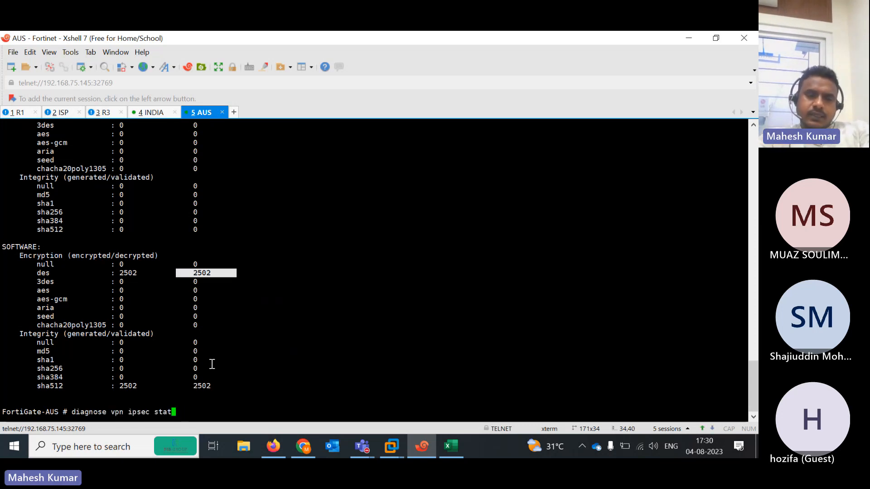
pyautogui.press('BackSpace')
pyautogui.press('BackSpace')
pyautogui.press('BackSpace')
pyautogui.press('BackSpace')
pyautogui.press('?')
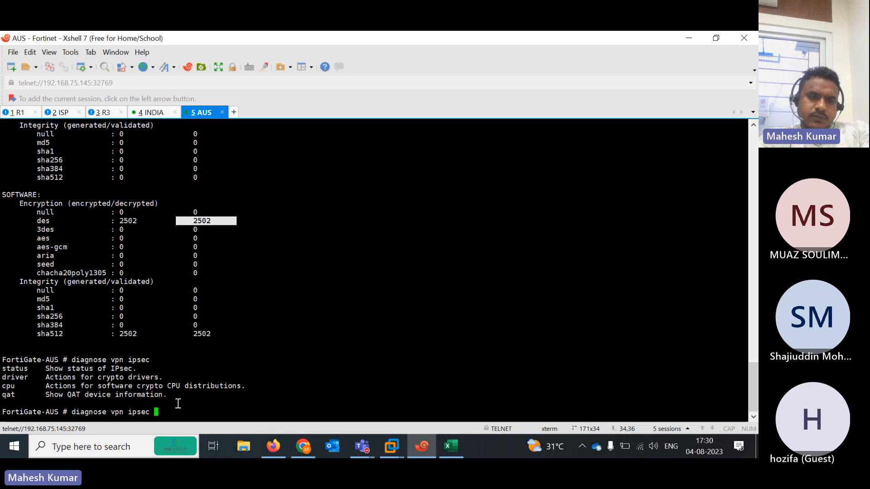
pyautogui.write('driver')
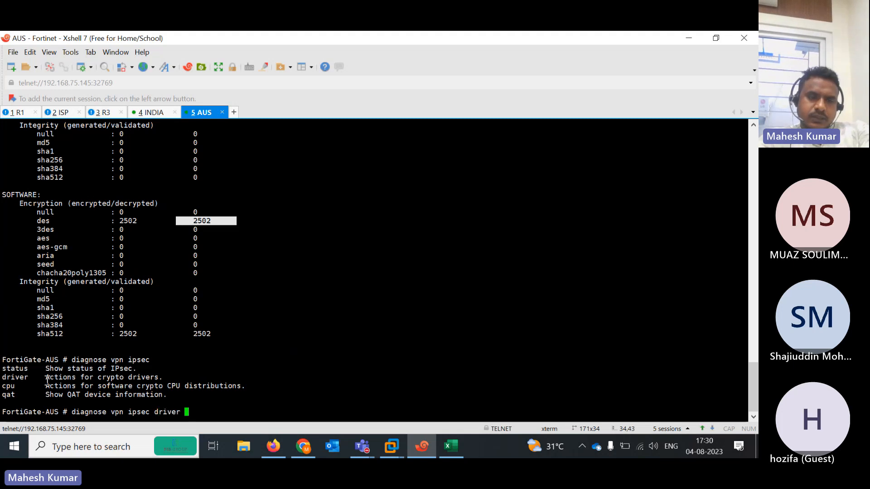
pyautogui.press('Return')
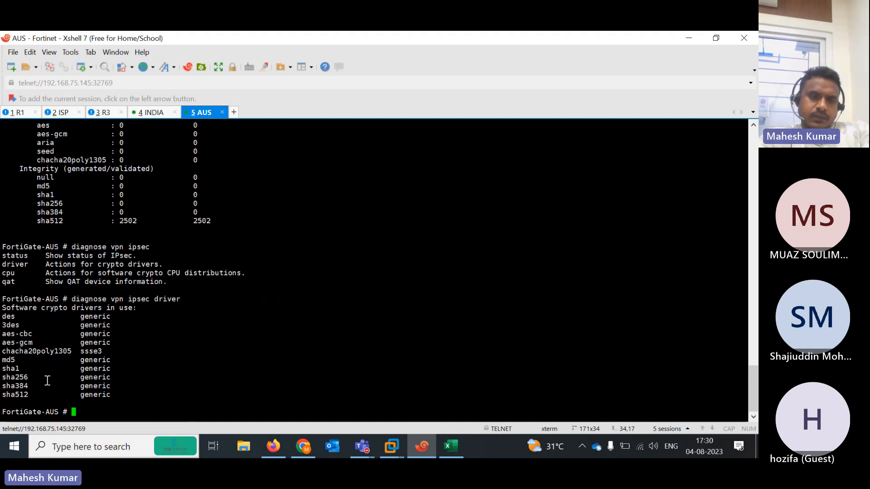
# Try the diagnose internet-service keyword on FortiGate-AUS, then clear the command line
pyautogui.press('Up')
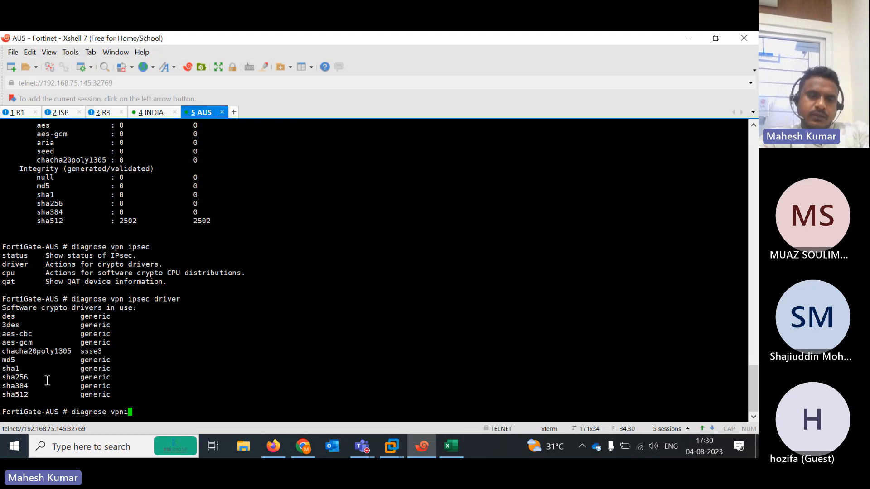
pyautogui.press('BackSpace')
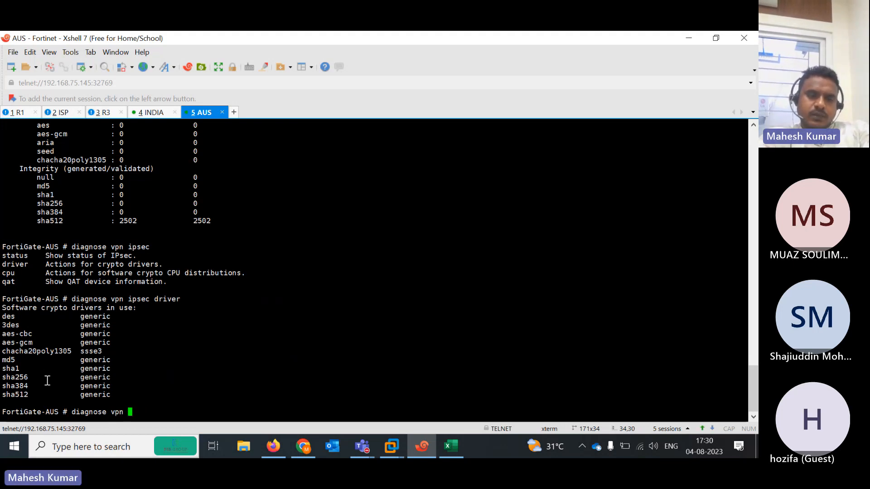
pyautogui.press('BackSpace')
pyautogui.press('BackSpace')
pyautogui.press('BackSpace')
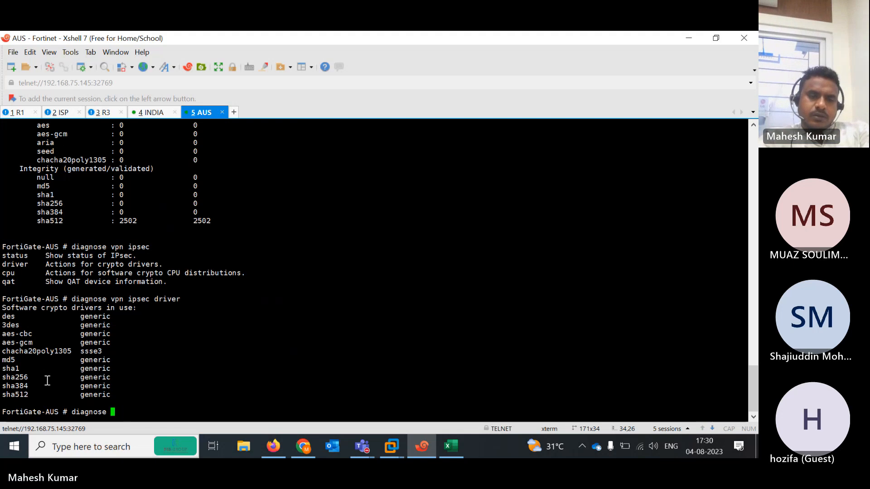
pyautogui.write('in')
pyautogui.press('Tab')
pyautogui.press('Tab')
pyautogui.press('Tab')
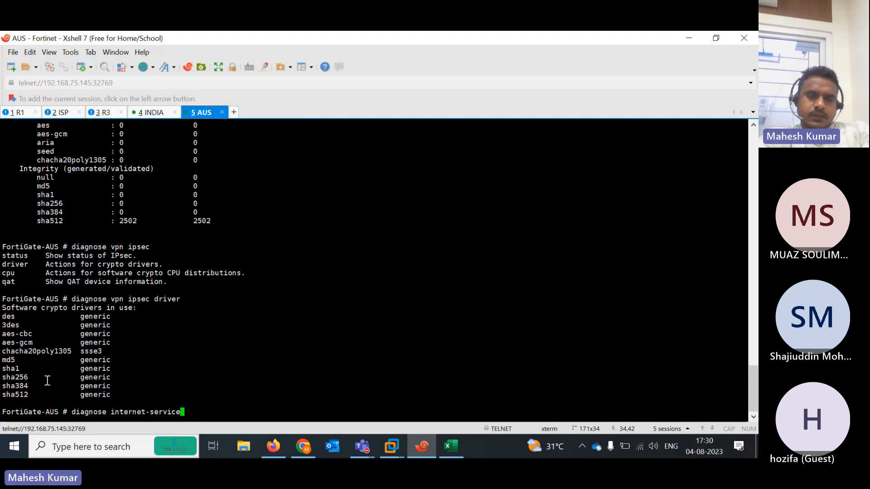
pyautogui.press('BackSpace')
pyautogui.press('BackSpace')
pyautogui.press('BackSpace')
pyautogui.press('BackSpace')
pyautogui.press('BackSpace')
pyautogui.press('BackSpace')
pyautogui.press('BackSpace')
pyautogui.press('BackSpace')
pyautogui.press('BackSpace')
pyautogui.press('BackSpace')
pyautogui.press('BackSpace')
pyautogui.press('BackSpace')
pyautogui.press('BackSpace')
pyautogui.press('BackSpace')
pyautogui.press('BackSpace')
pyautogui.press('BackSpace')
pyautogui.press('BackSpace')
pyautogui.press('BackSpace')
pyautogui.press('BackSpace')
pyautogui.press('BackSpace')
pyautogui.press('BackSpace')
pyautogui.press('BackSpace')
pyautogui.press('BackSpace')
pyautogui.press('BackSpace')
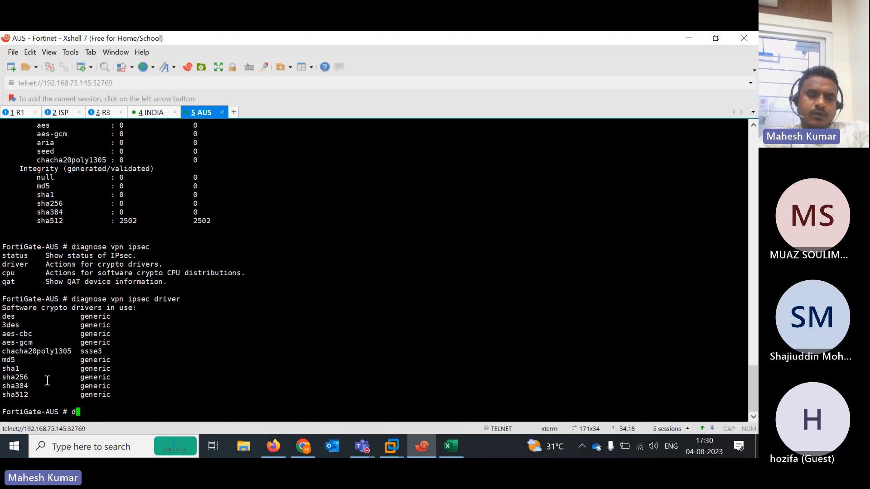
pyautogui.press('Return')
pyautogui.press('Return')
pyautogui.press('Return')
pyautogui.press('Return')
pyautogui.press('Return')
pyautogui.press('Return')
pyautogui.press('Return')
pyautogui.press('Return')
pyautogui.press('Return')
pyautogui.press('Return')
pyautogui.press('Return')
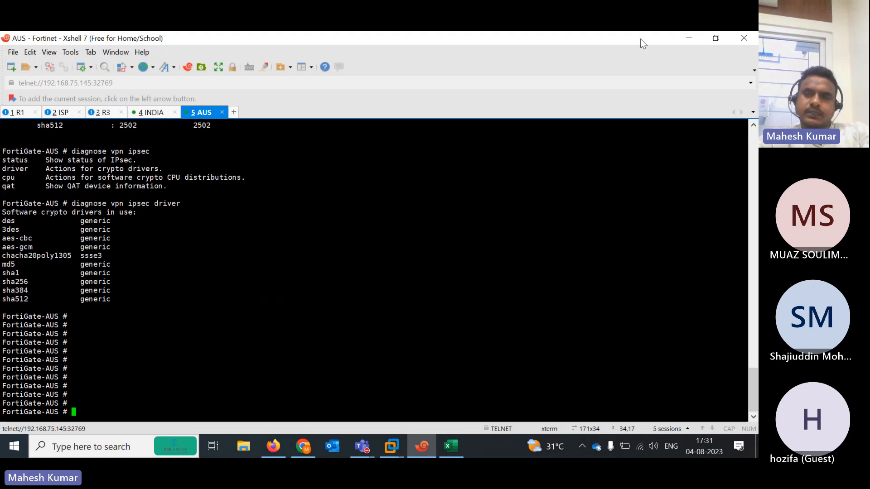
# Minimize Xshell, open the Teams meeting's More options for recording, then switch to Excel
pyautogui.click(18, 113)
pyautogui.click(687, 38)
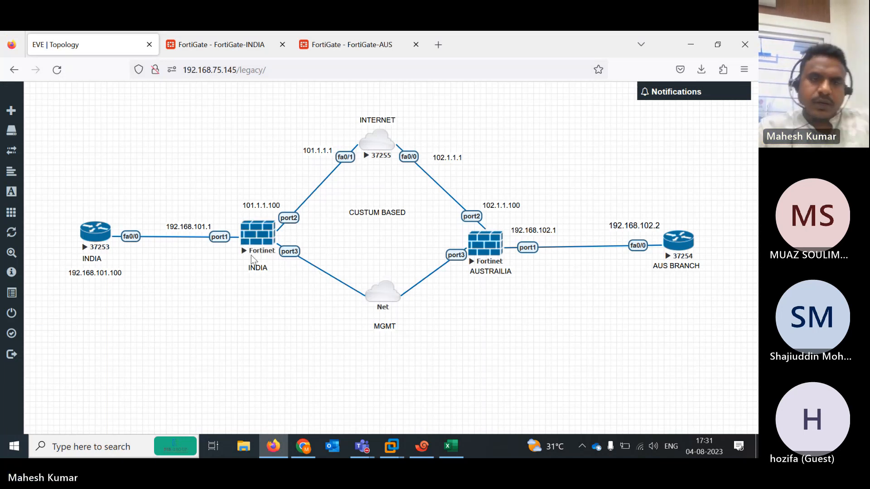
pyautogui.moveTo(366, 446)
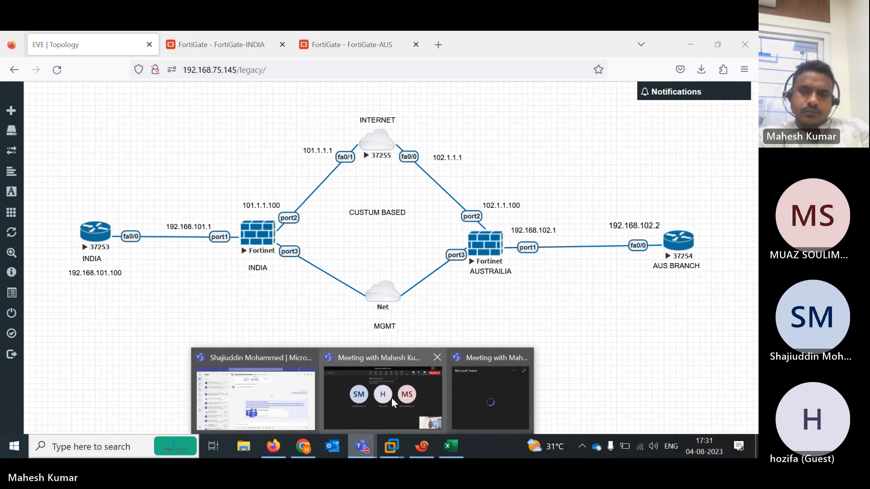
pyautogui.click(391, 398)
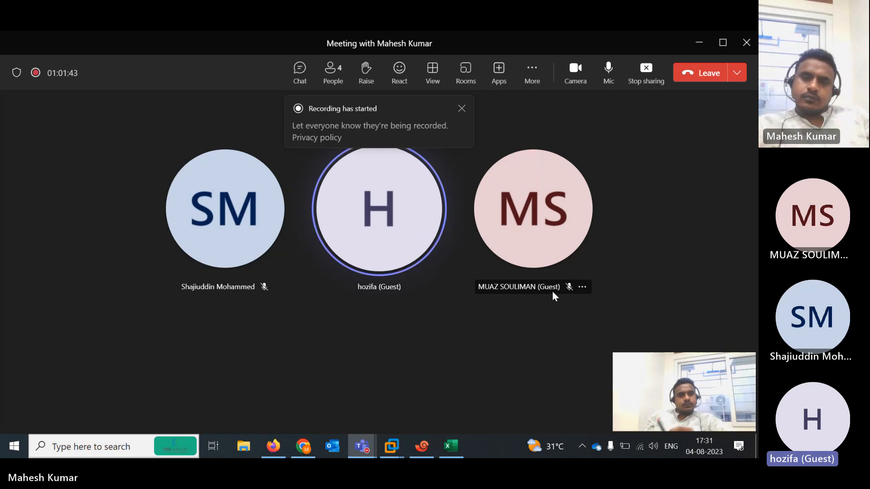
pyautogui.click(532, 75)
pyautogui.moveTo(557, 109)
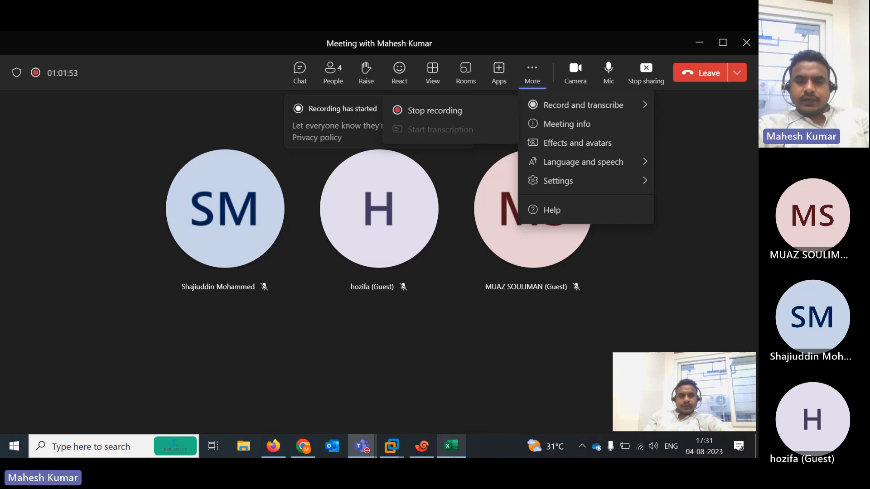
pyautogui.click(455, 457)
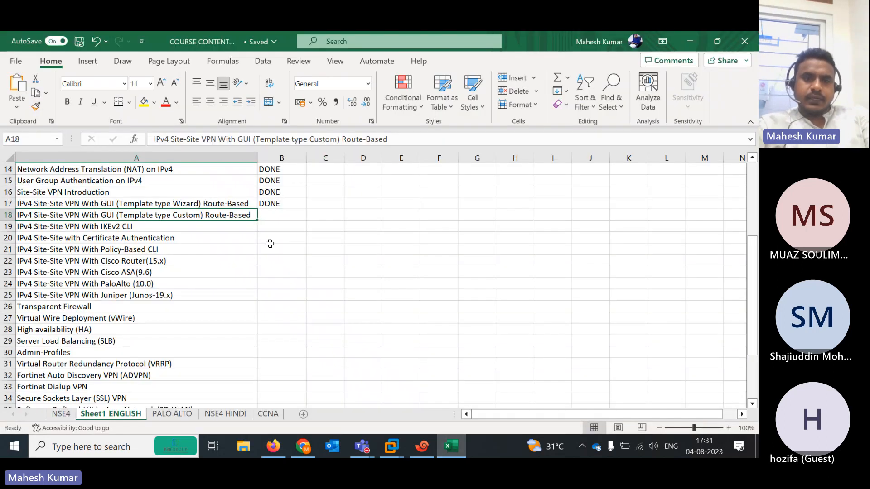
# Mark row 18's custom route-based site-to-site VPN topic DONE, then return to the Firefox EVE topology
pyautogui.write('dONE')
pyautogui.press('Left')
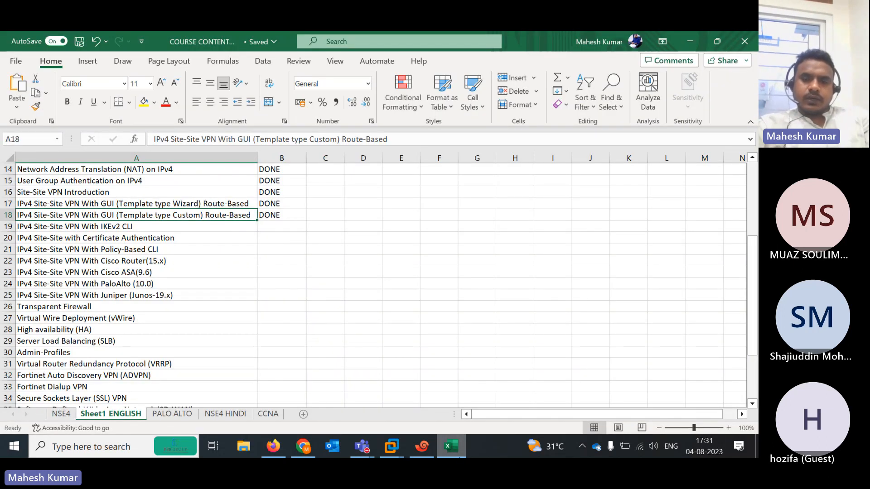
pyautogui.click(455, 448)
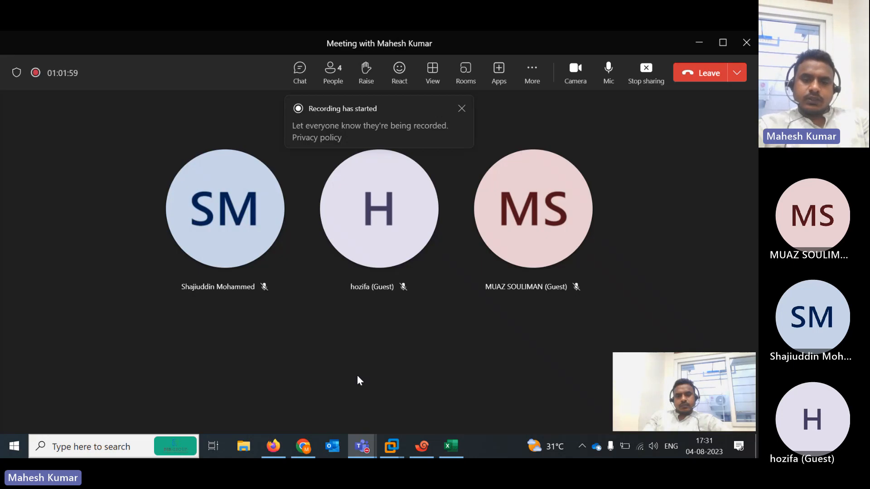
pyautogui.click(303, 449)
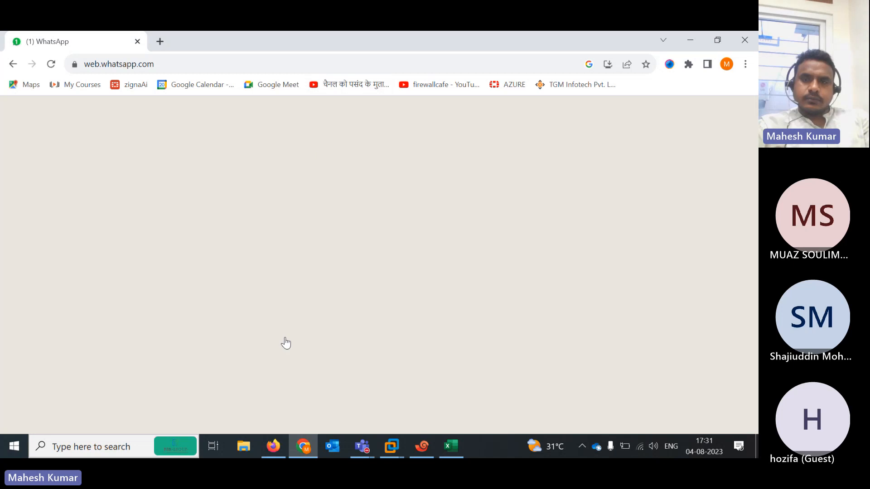
pyautogui.click(695, 38)
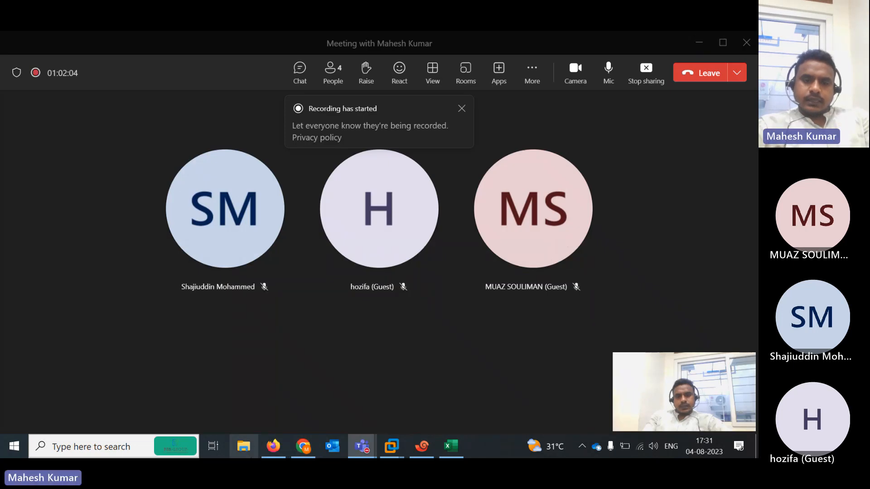
pyautogui.click(272, 448)
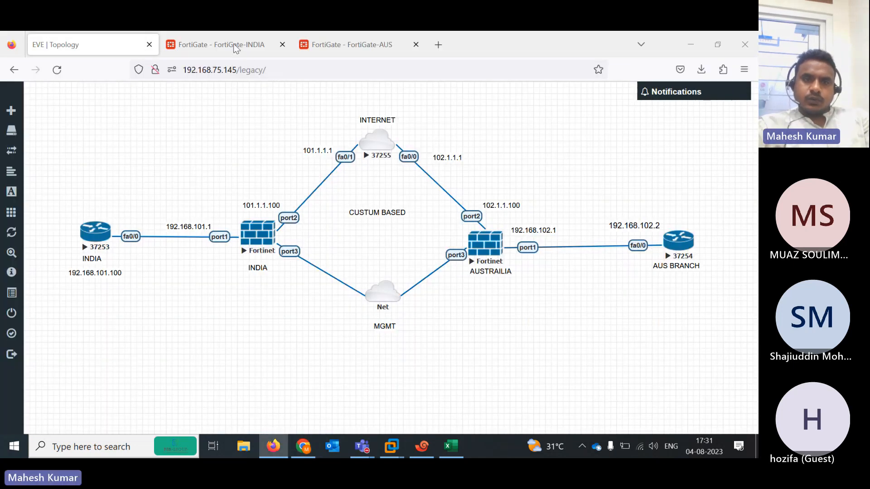
# Extend the FortiGate-INDIA web session and open the IND-AUS IPsec tunnel for editing
pyautogui.click(251, 48)
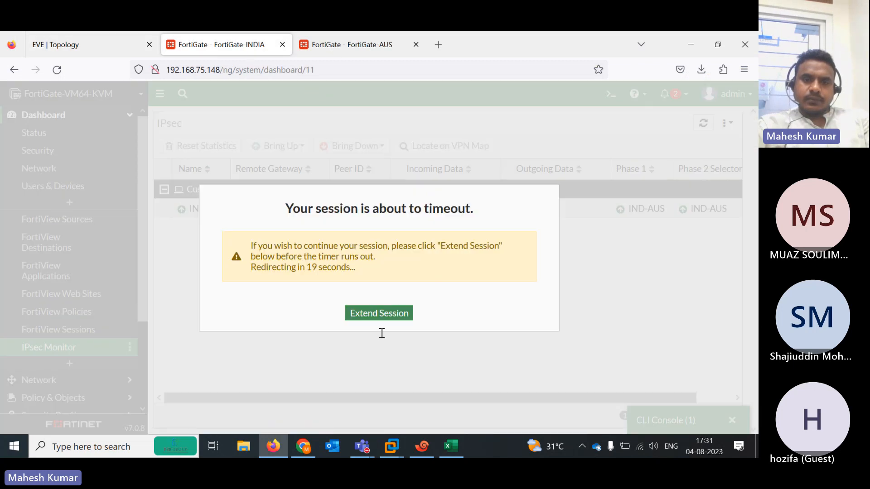
pyautogui.click(366, 317)
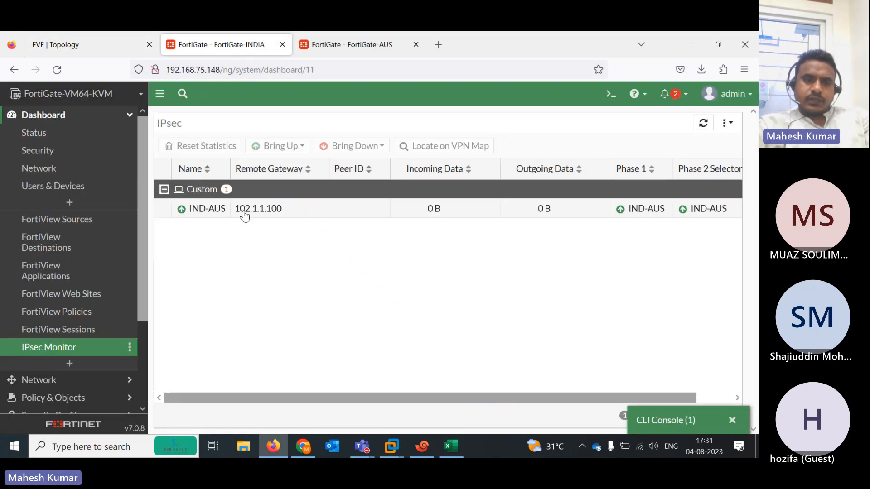
pyautogui.scroll(-3, 68, 344)
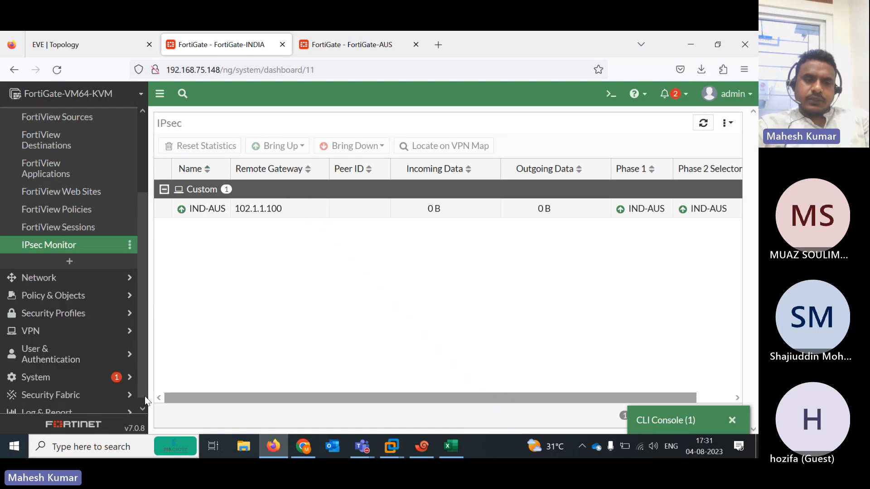
pyautogui.click(40, 330)
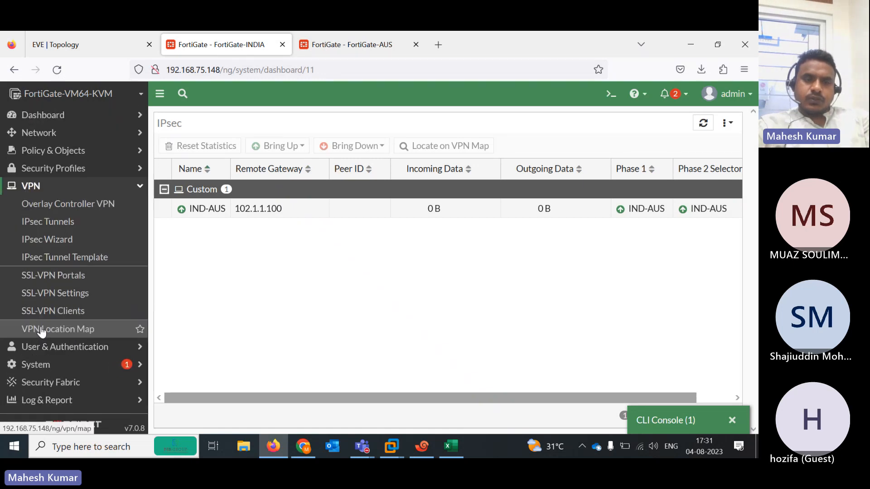
pyautogui.click(47, 223)
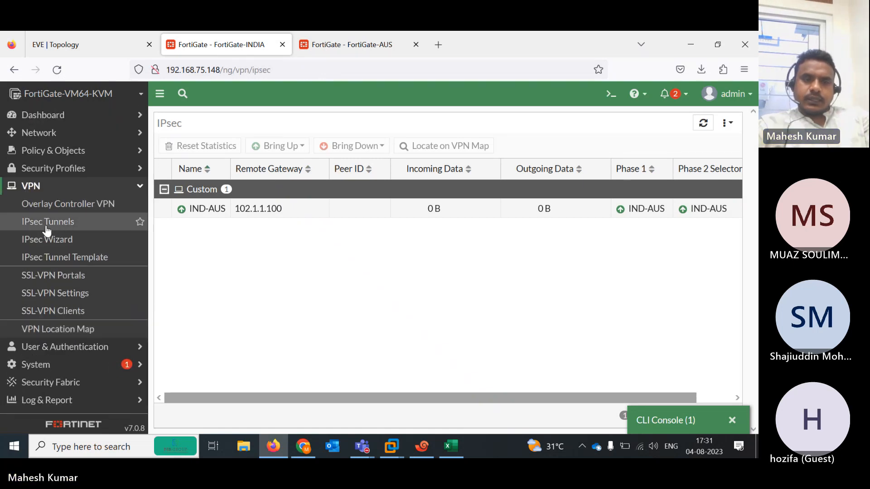
pyautogui.doubleClick(274, 186)
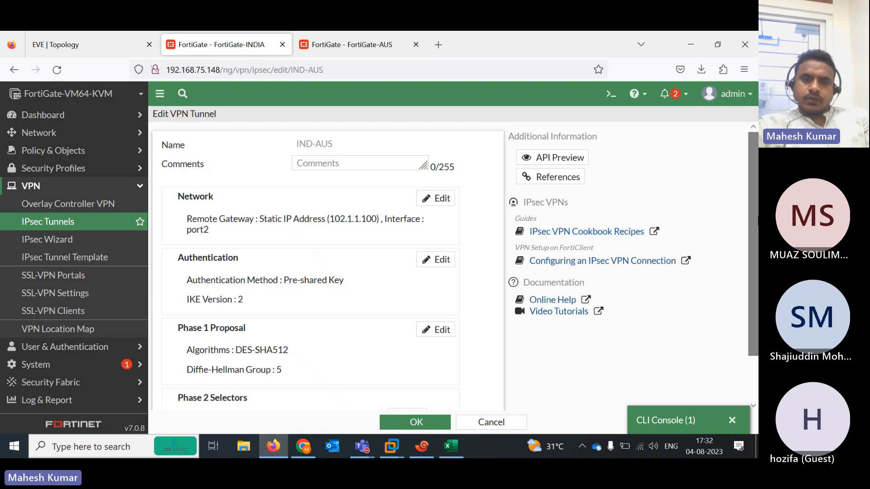
# Change IND-AUS authentication to IKE version 1 and begin editing the Phase 1 proposal
pyautogui.scroll(-2, 566, 299)
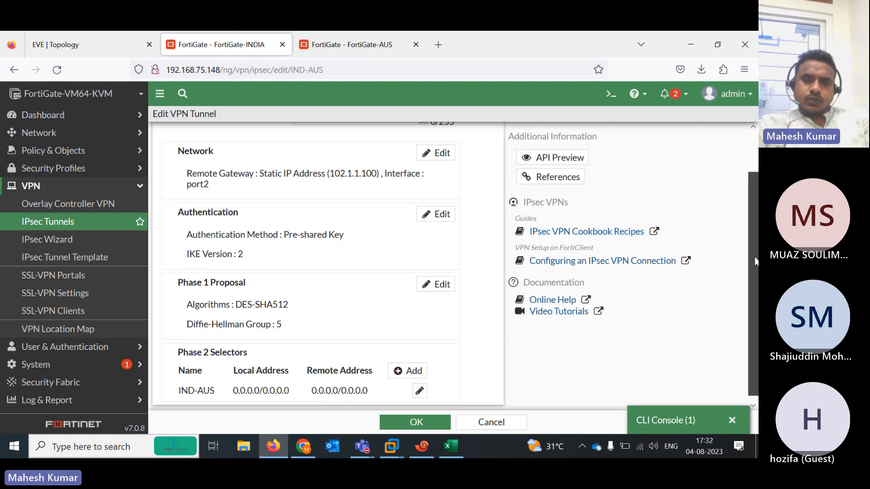
pyautogui.click(442, 211)
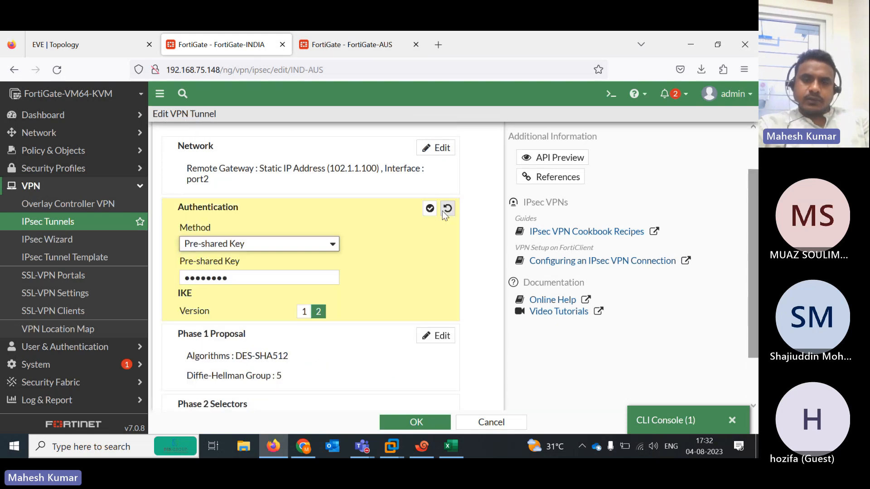
pyautogui.click(303, 311)
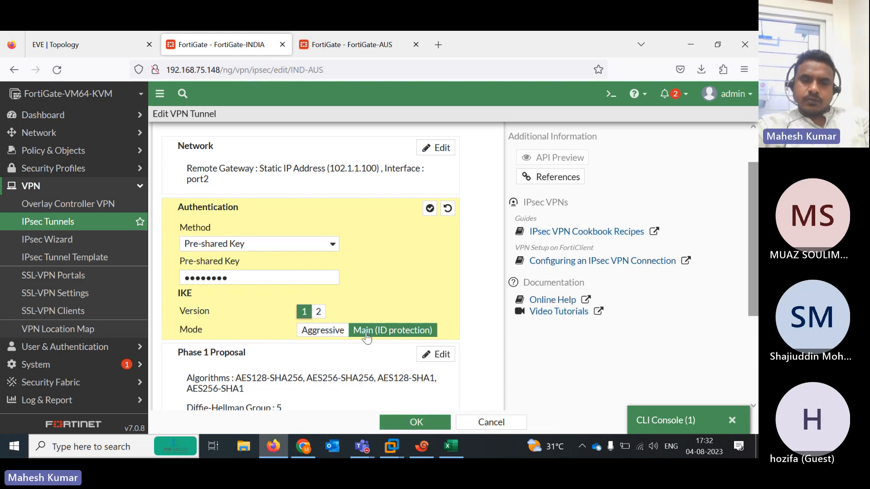
pyautogui.click(400, 423)
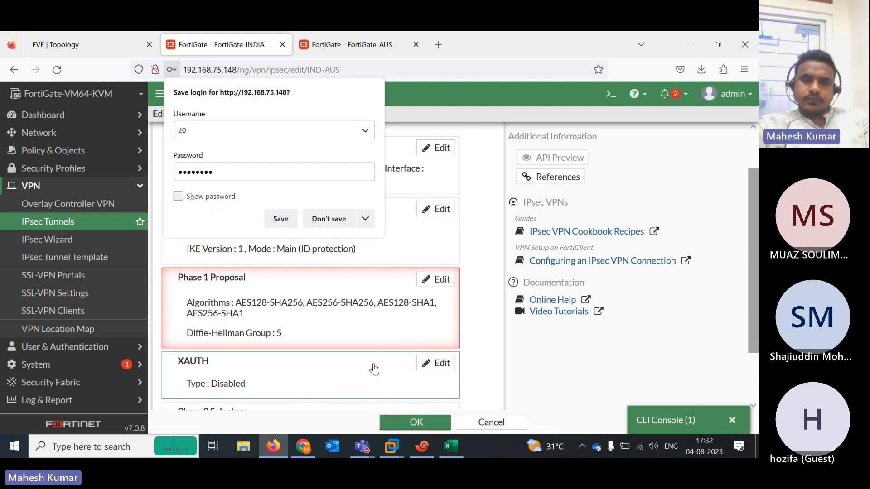
pyautogui.click(323, 220)
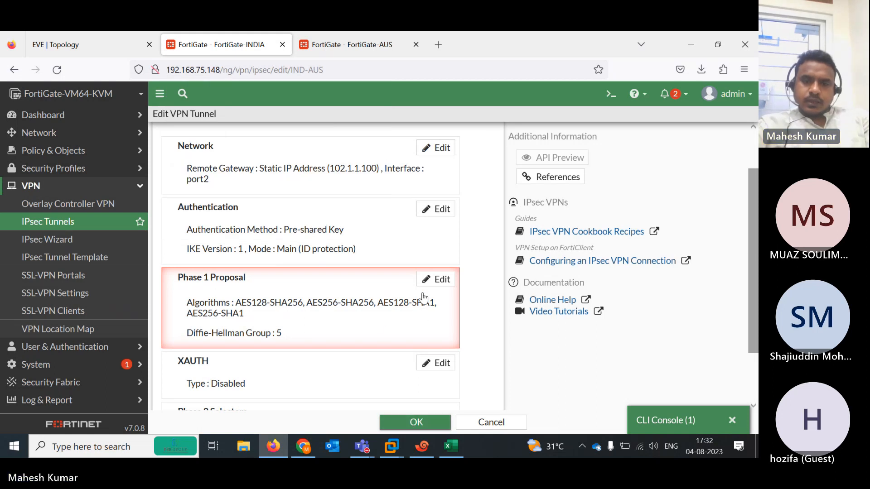
pyautogui.click(429, 279)
pyautogui.click(310, 302)
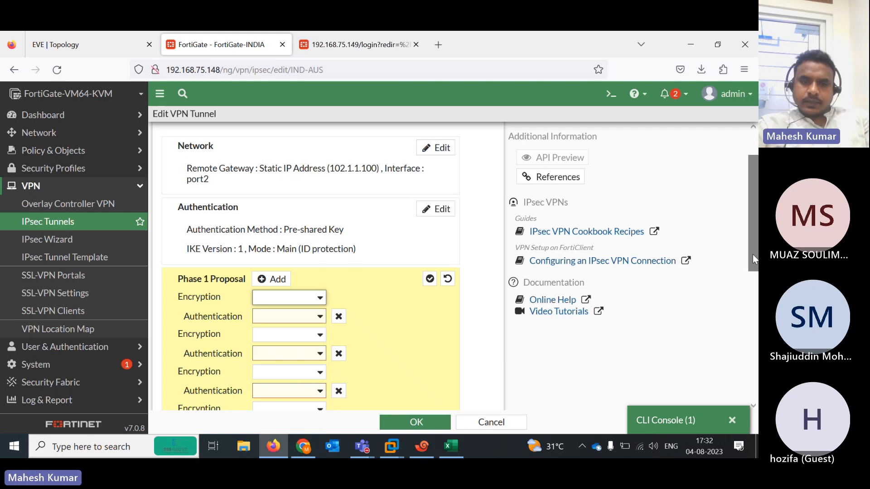
# Set the Phase 1 proposal to DES/SHA512, remove the empty proposal rows, and save IND-AUS
pyautogui.moveTo(752, 254); pyautogui.dragTo(744, 213)
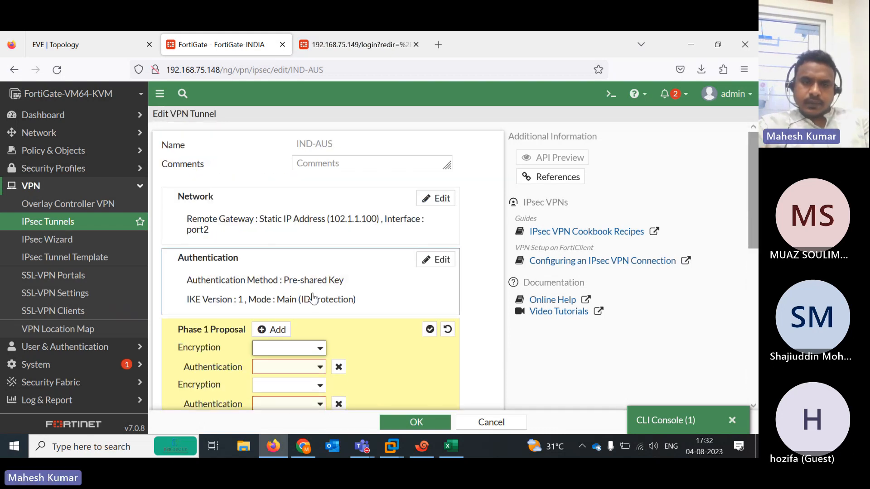
pyautogui.click(319, 349)
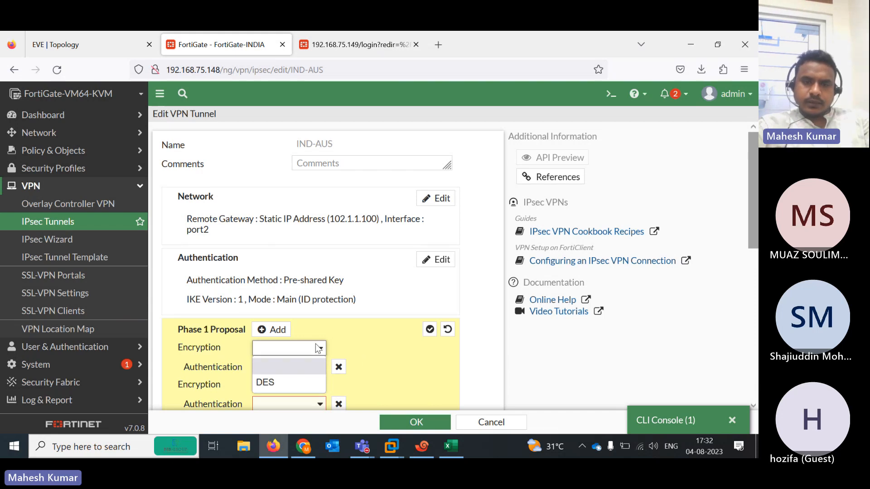
pyautogui.click(309, 382)
pyautogui.click(316, 368)
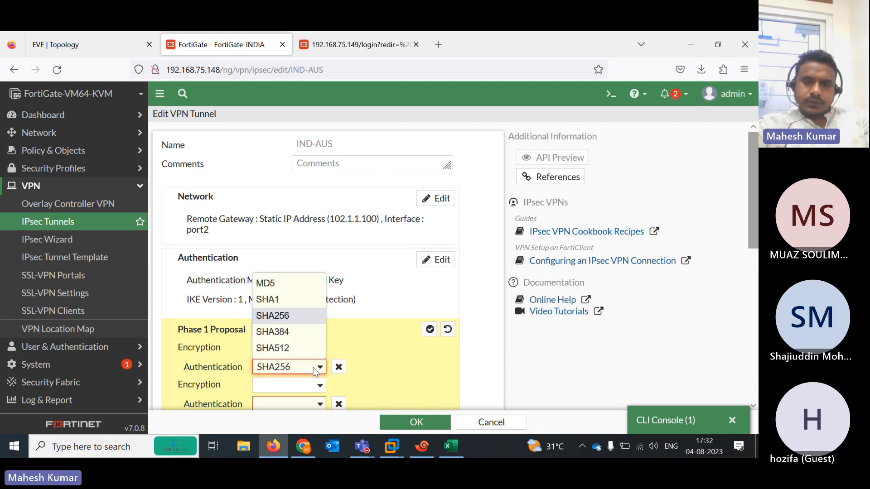
pyautogui.click(281, 347)
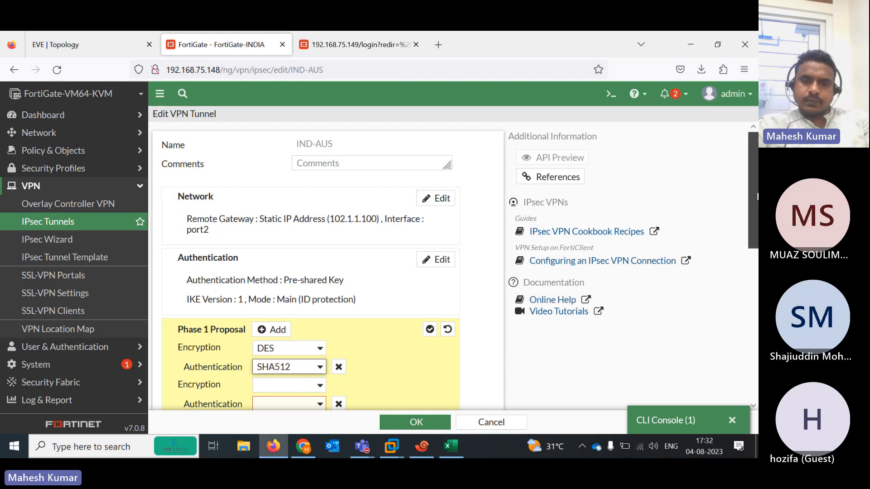
pyautogui.scroll(-3, 381, 253)
pyautogui.click(338, 251)
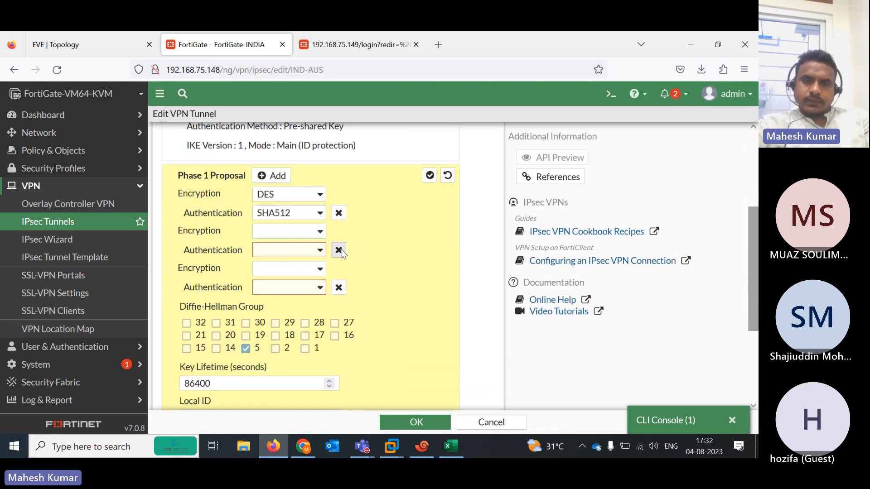
pyautogui.click(339, 250)
pyautogui.click(338, 250)
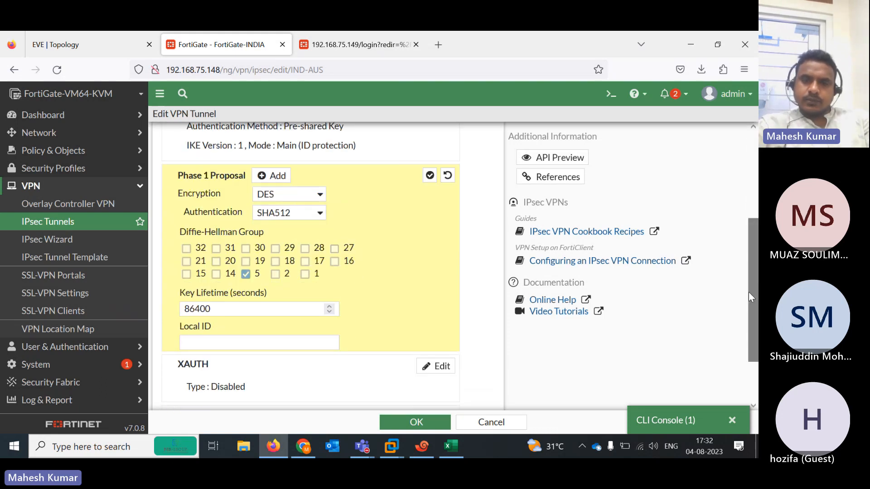
pyautogui.moveTo(752, 295); pyautogui.dragTo(752, 337)
pyautogui.click(404, 420)
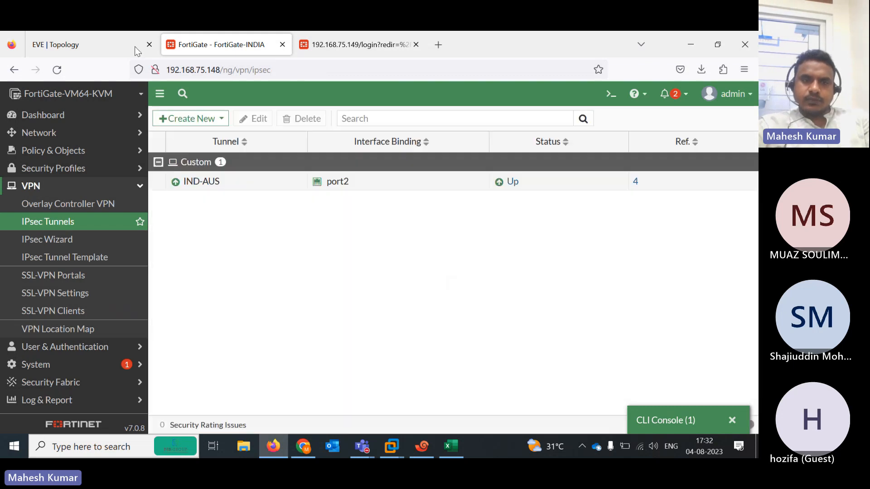
# From R1 in Xshell, ping 192.168.102.1 with five packets, then again with repeat 50
pyautogui.click(100, 50)
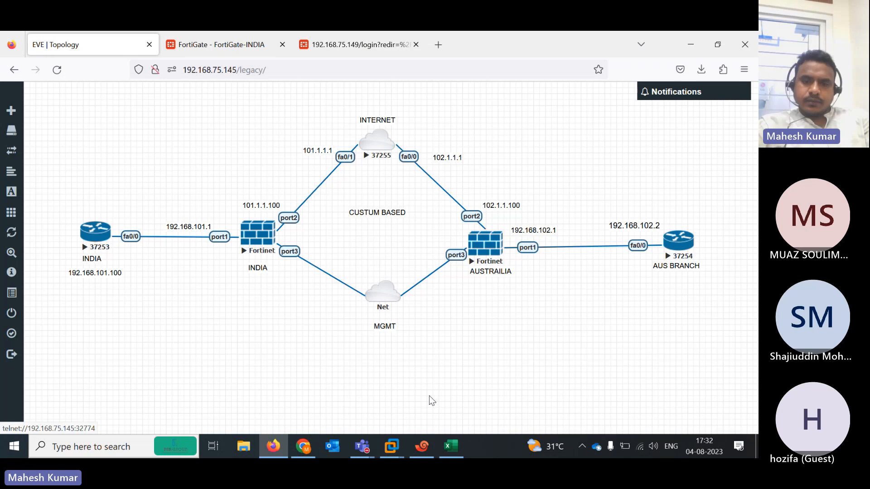
pyautogui.click(421, 446)
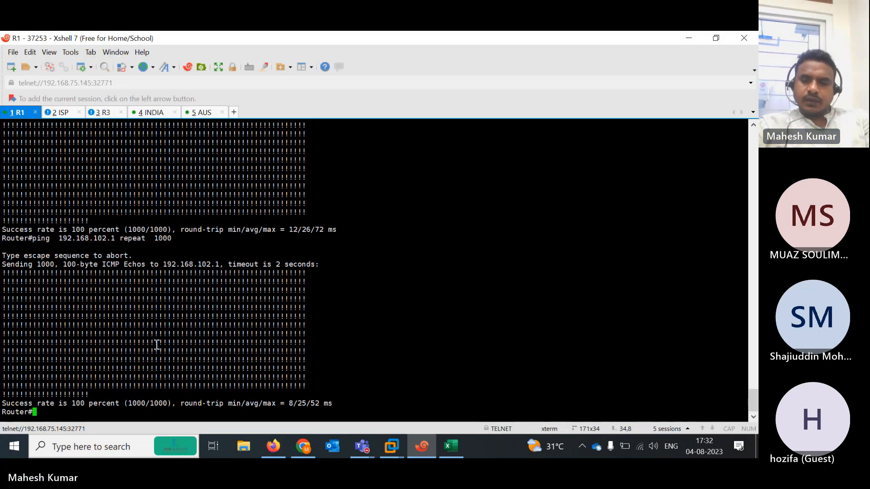
pyautogui.press('Up')
pyautogui.press('BackSpace')
pyautogui.press('BackSpace')
pyautogui.press('BackSpace')
pyautogui.press('BackSpace')
pyautogui.press('BackSpace')
pyautogui.press('BackSpace')
pyautogui.press('BackSpace')
pyautogui.press('BackSpace')
pyautogui.press('BackSpace')
pyautogui.press('BackSpace')
pyautogui.press('BackSpace')
pyautogui.press('BackSpace')
pyautogui.press('BackSpace')
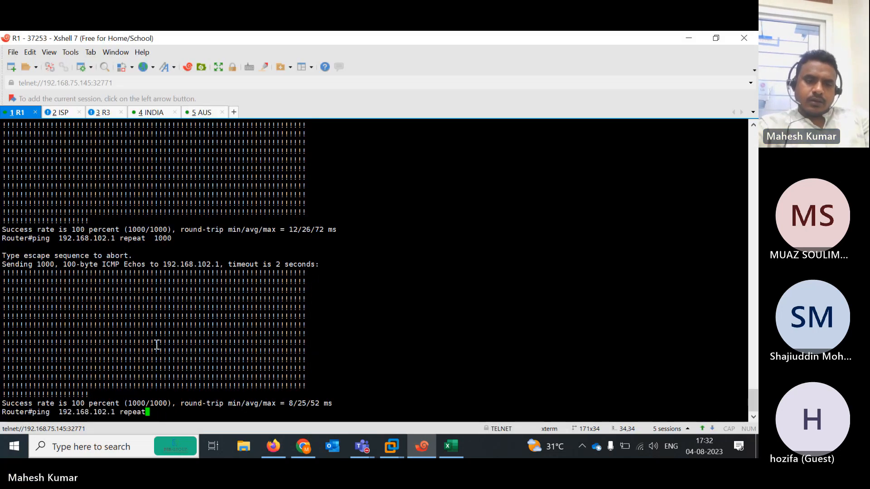
pyautogui.press('Return')
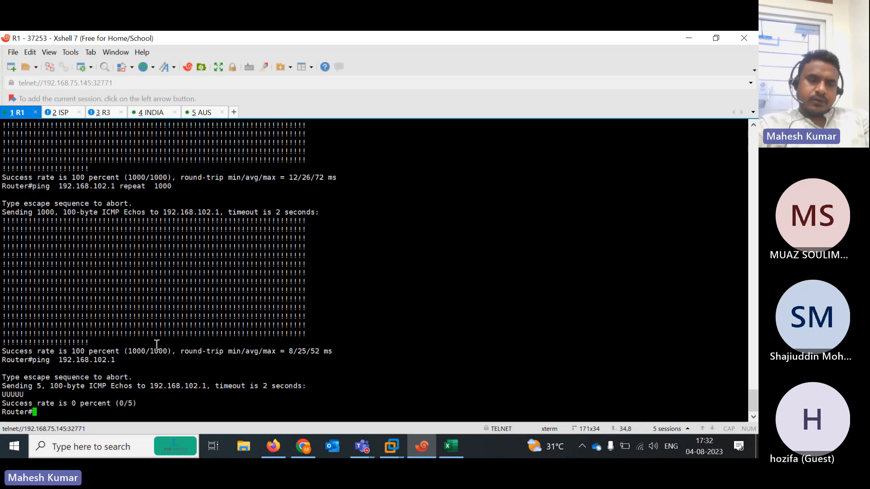
pyautogui.press('Up')
pyautogui.write('re')
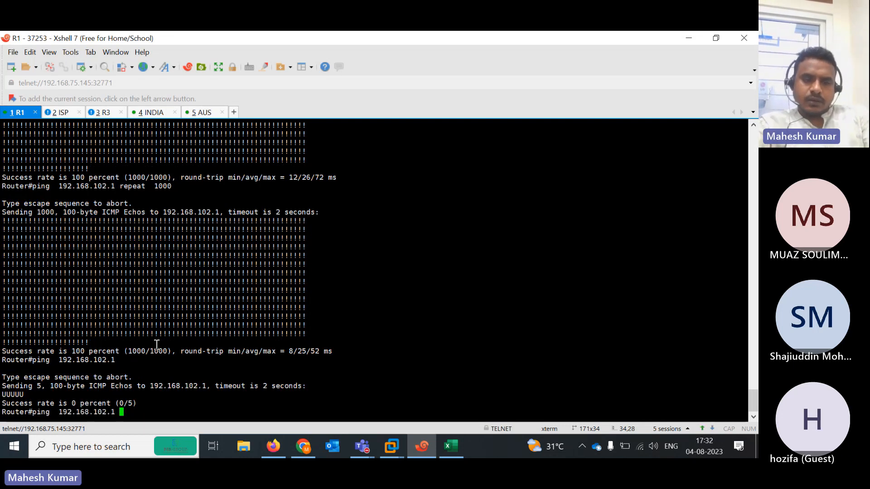
pyautogui.press('Tab')
pyautogui.write('50')
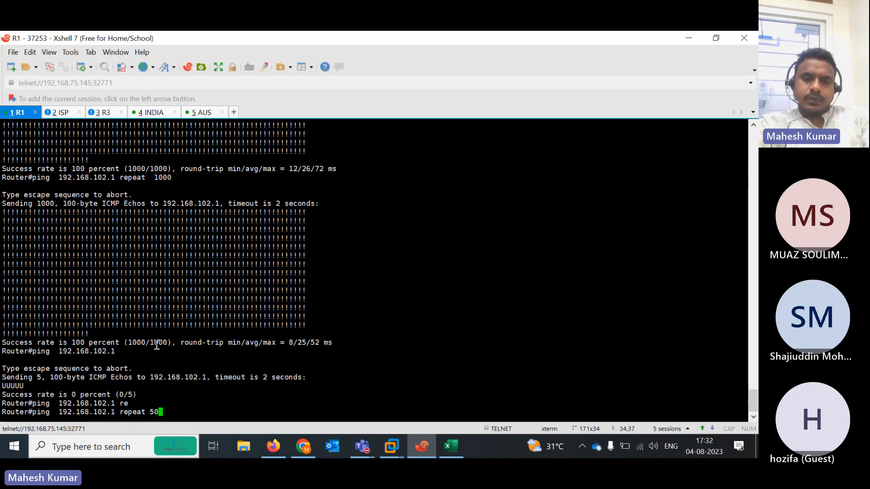
pyautogui.press('Return')
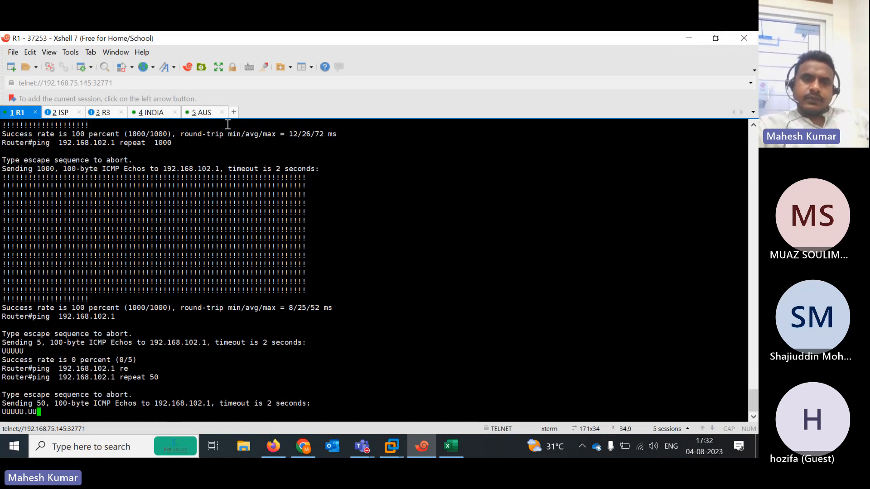
pyautogui.click(154, 113)
# On FortiGate-INDIA, run 'diagnose debug enable' and 'diagnose debug application ike 1' to watch IKE errors
pyautogui.press('Return')
pyautogui.press('Return')
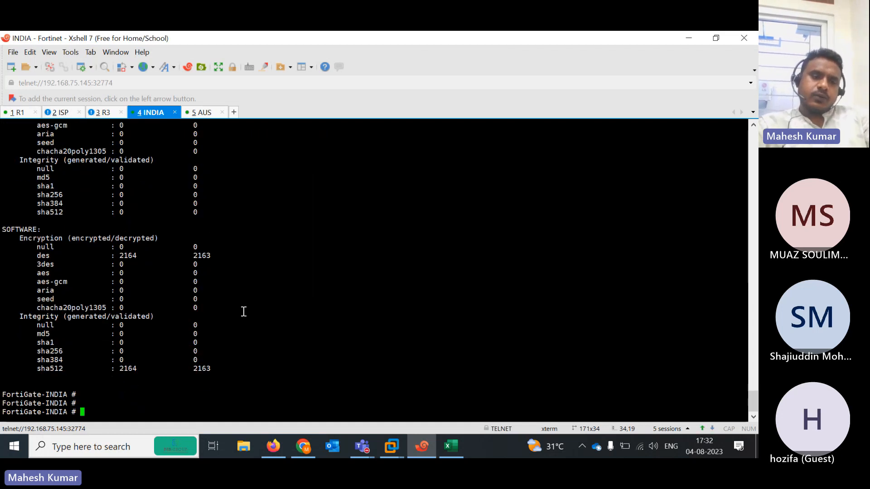
pyautogui.press('Return')
pyautogui.press('Return')
pyautogui.write('diagnose  ')
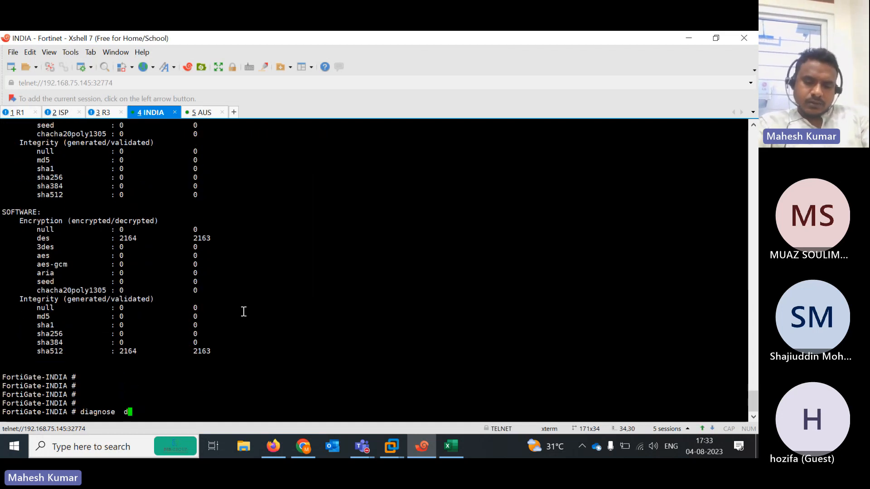
pyautogui.write('debug')
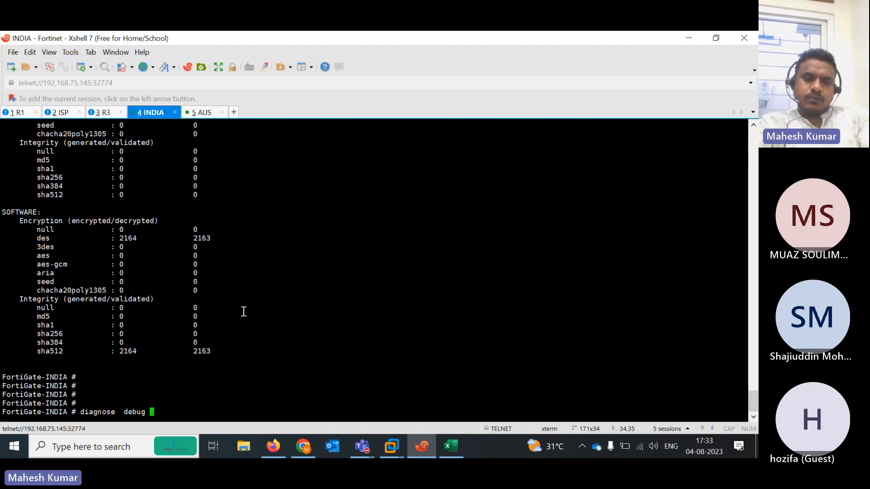
pyautogui.write('en')
pyautogui.press('Return')
pyautogui.write('di')
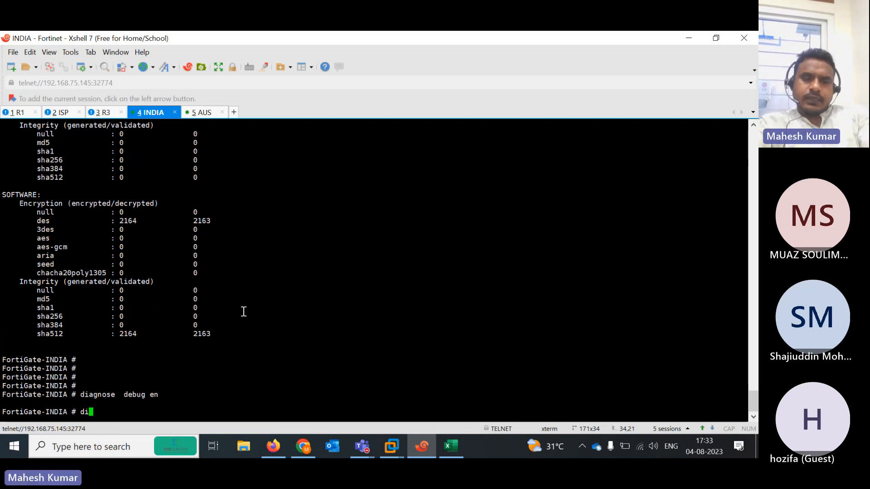
pyautogui.write('agnose debug application  imap')
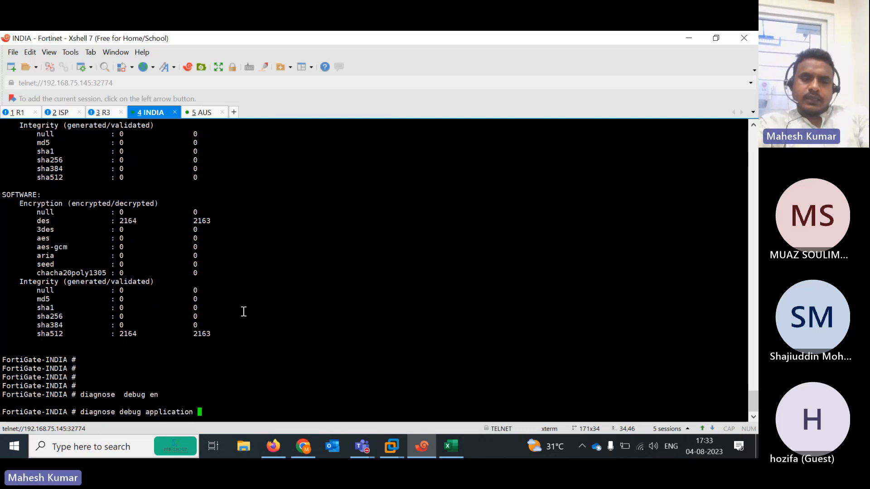
pyautogui.press('BackSpace')
pyautogui.press('BackSpace')
pyautogui.write('k')
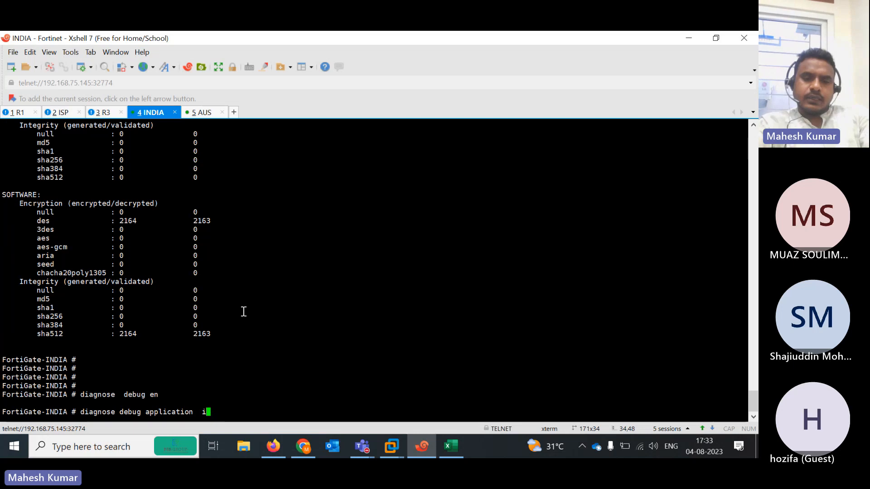
pyautogui.write('ke 1')
pyautogui.press('Return')
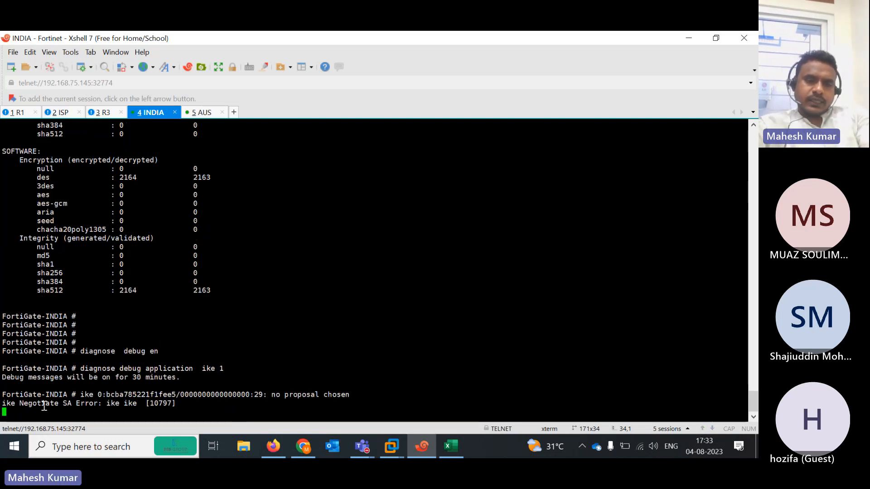
pyautogui.moveTo(3, 403); pyautogui.dragTo(103, 402)
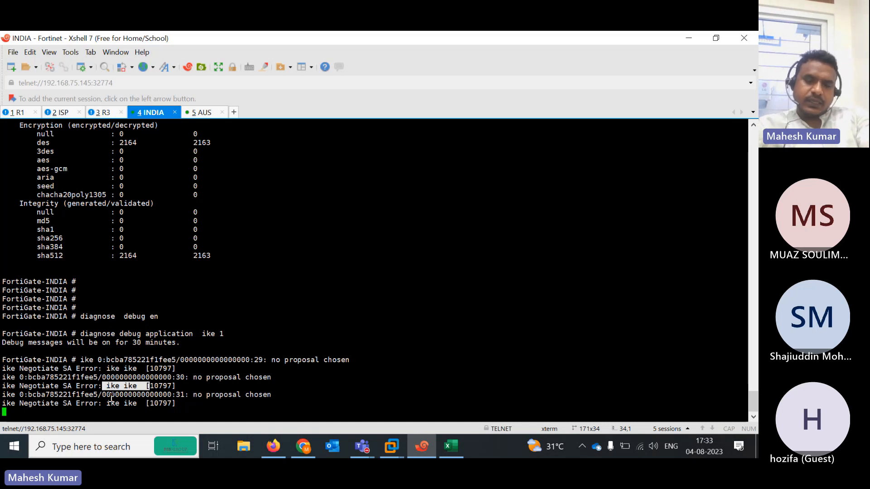
# Show FortiGate-INDIA's IPsec Monitor, where IND-AUS to 102.1.1.100 is down with 0 B traffic
pyautogui.click(683, 42)
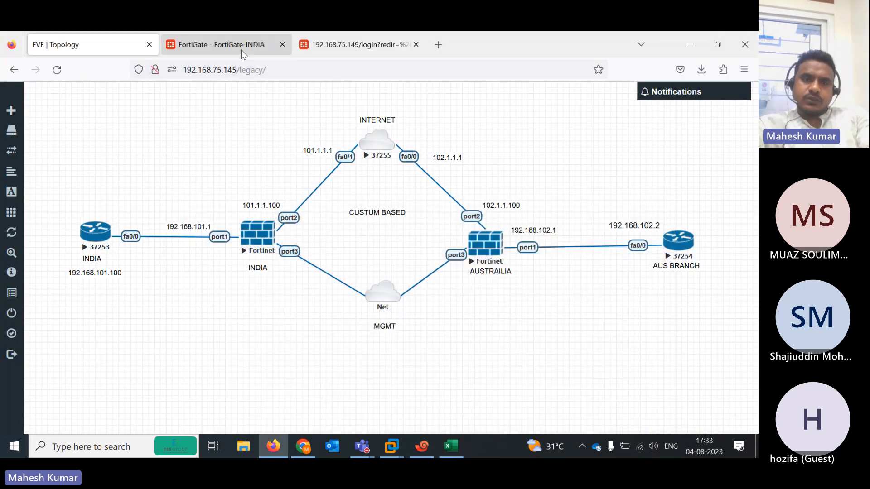
pyautogui.click(241, 45)
pyautogui.click(350, 49)
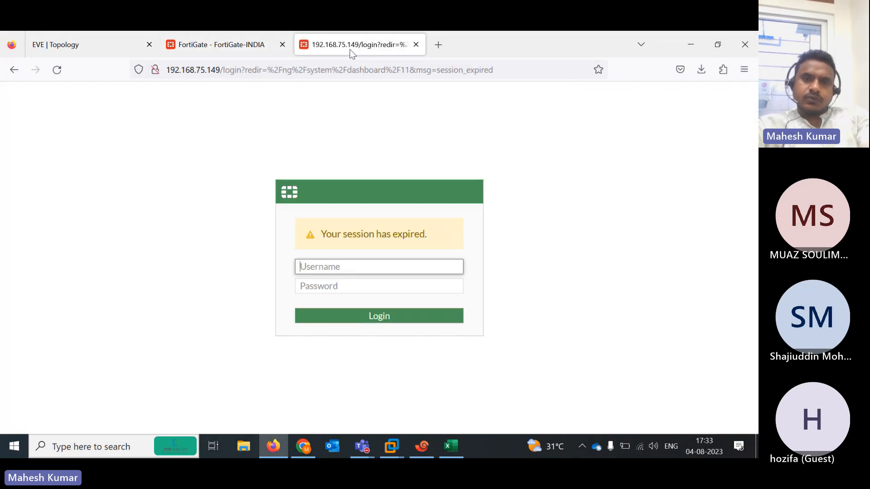
pyautogui.click(229, 49)
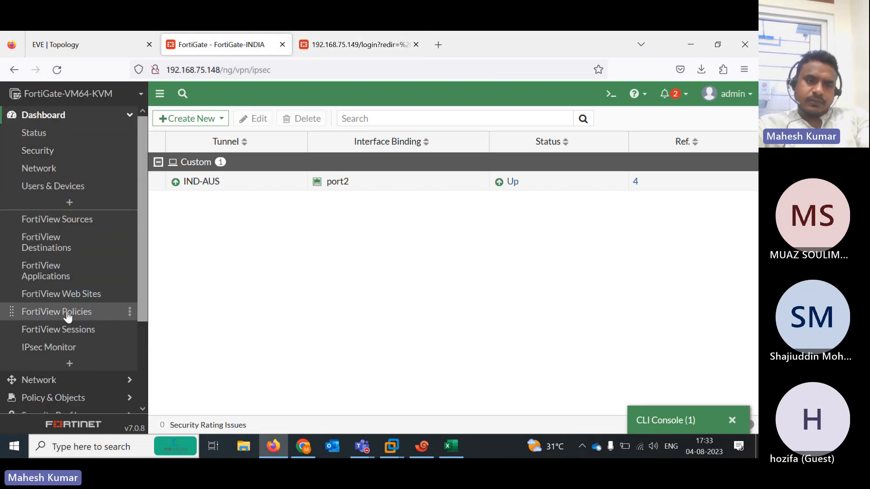
pyautogui.click(69, 350)
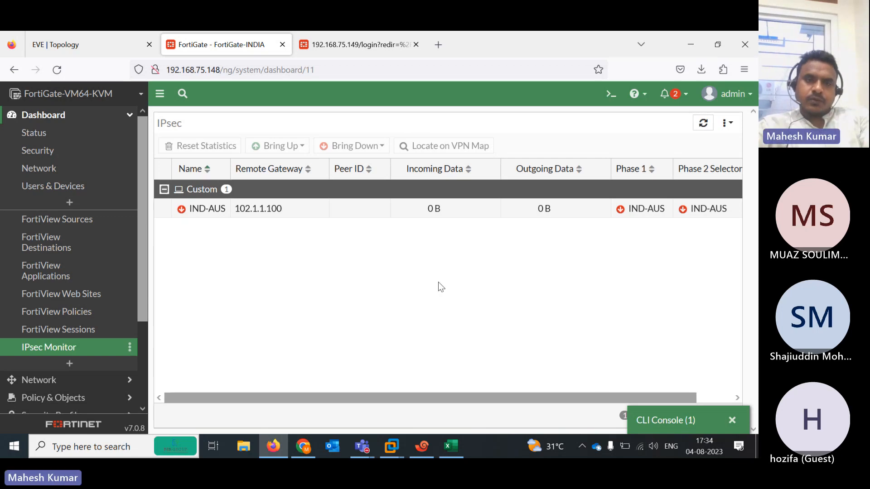
pyautogui.click(320, 44)
pyautogui.click(245, 41)
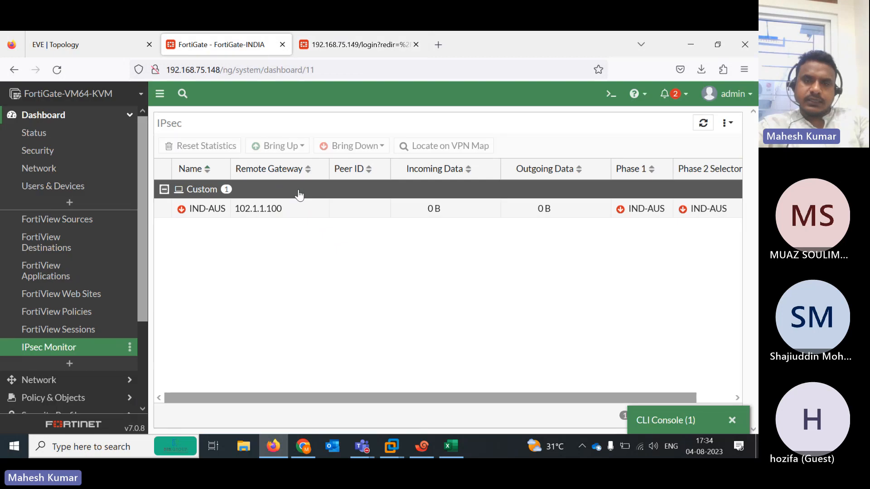
pyautogui.click(608, 95)
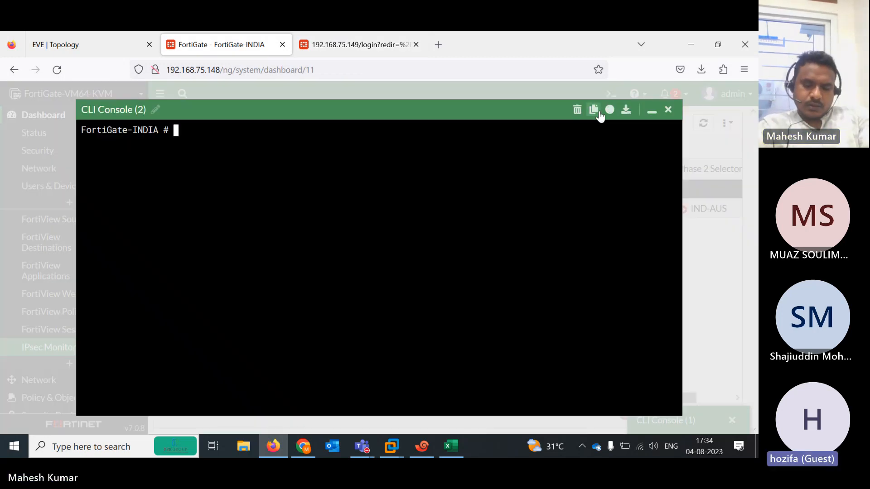
# In phase1-interface config, edit ind-aus, set ike-version 2 and end; it's rejected for missing interface
pyautogui.write('config ')
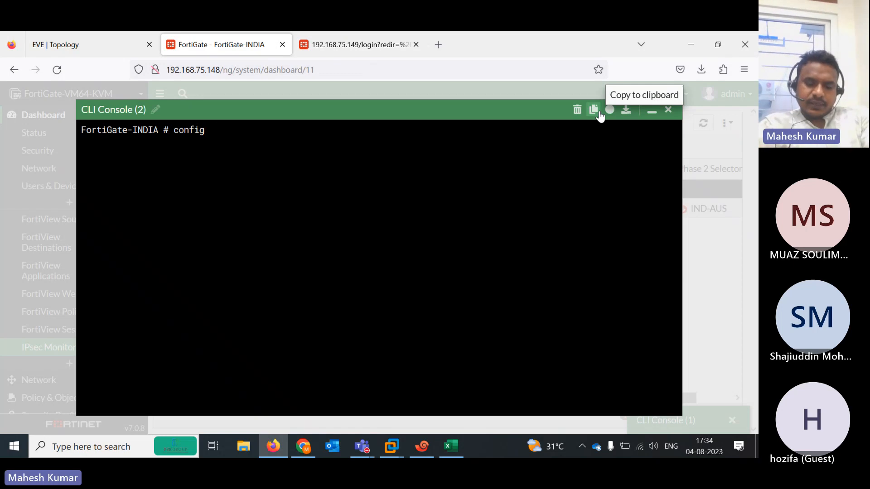
pyautogui.write('vpn ipsec phase1')
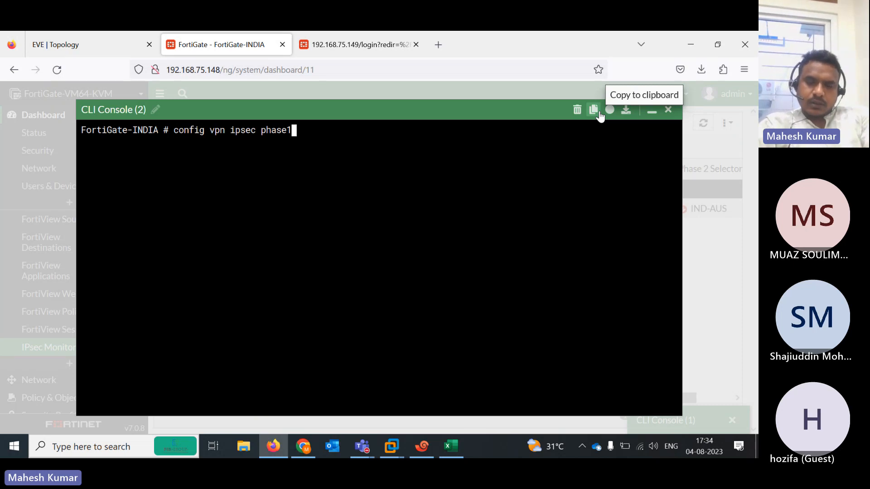
pyautogui.write('-interface')
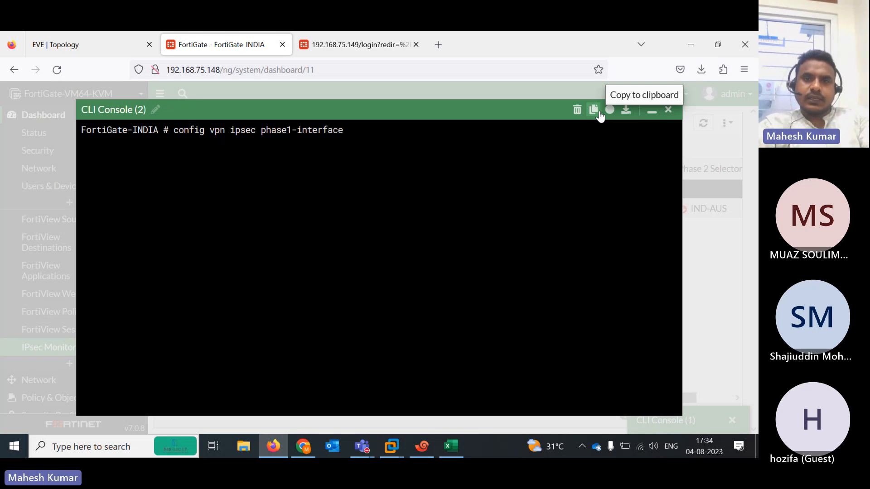
pyautogui.press('Return')
pyautogui.press('Return')
pyautogui.press('Return')
pyautogui.press('Return')
pyautogui.press('Return')
pyautogui.press('Return')
pyautogui.press('Return')
pyautogui.press('Return')
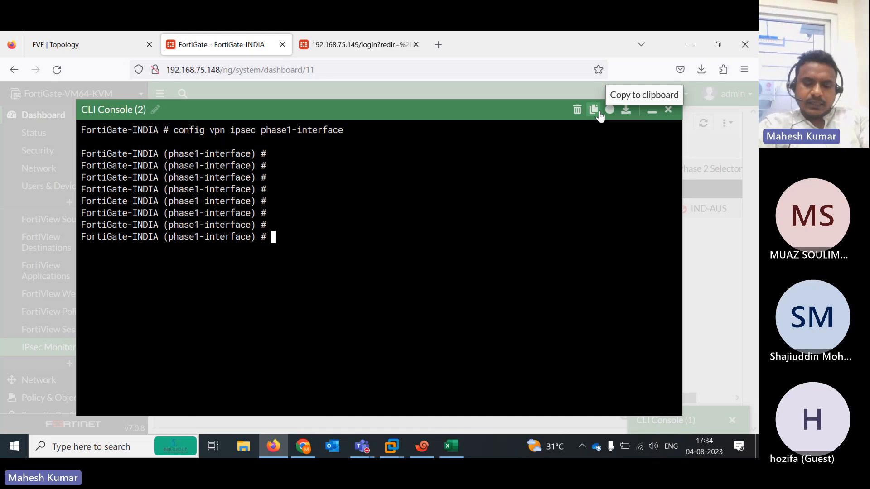
pyautogui.write('edit ')
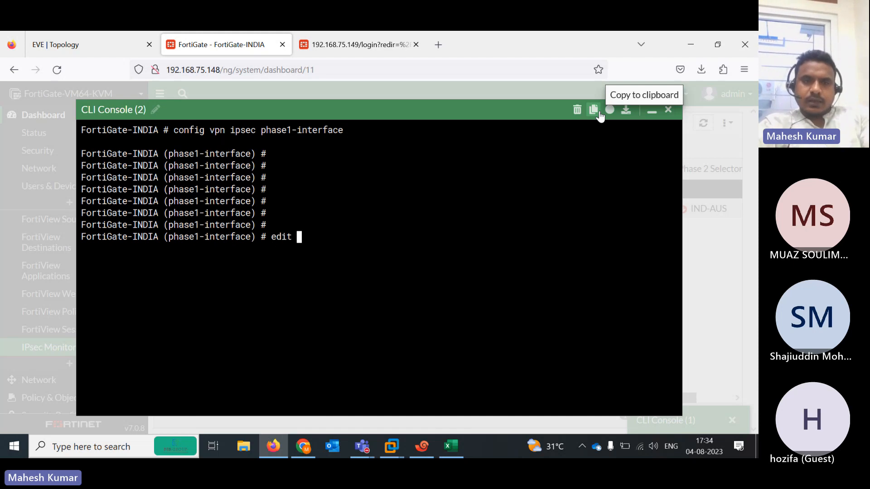
pyautogui.write('i')
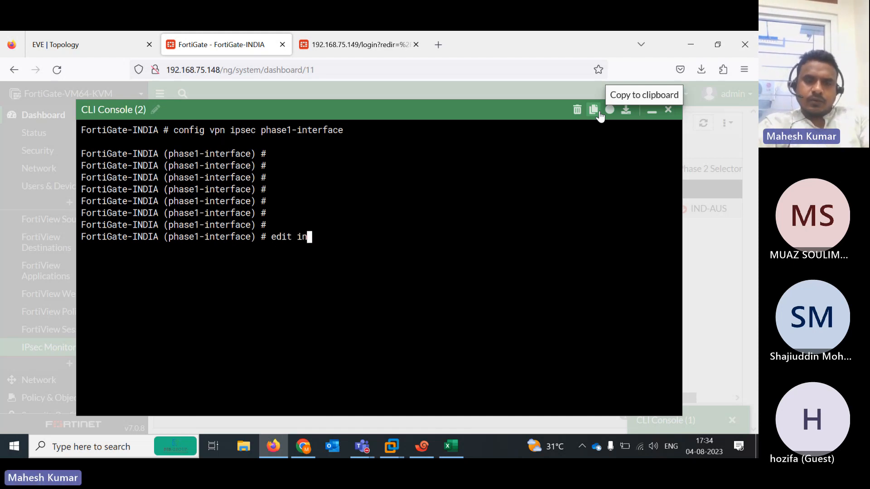
pyautogui.press('BackSpace')
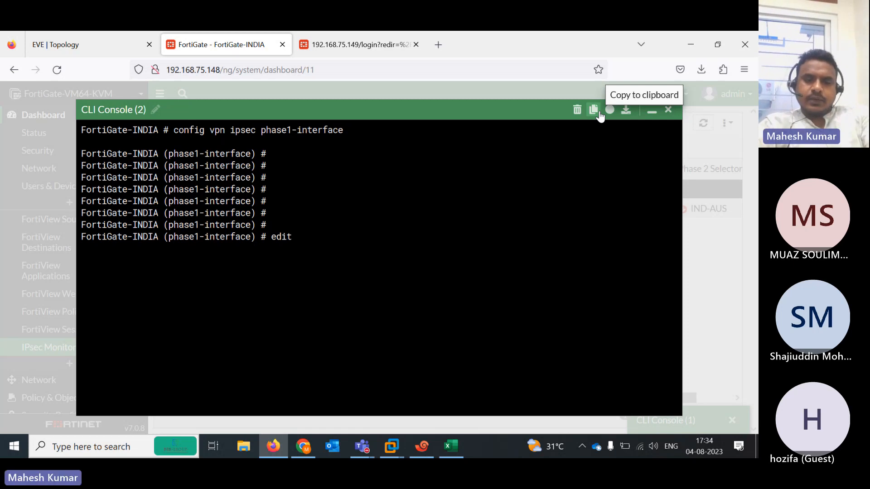
pyautogui.write('ind-aus')
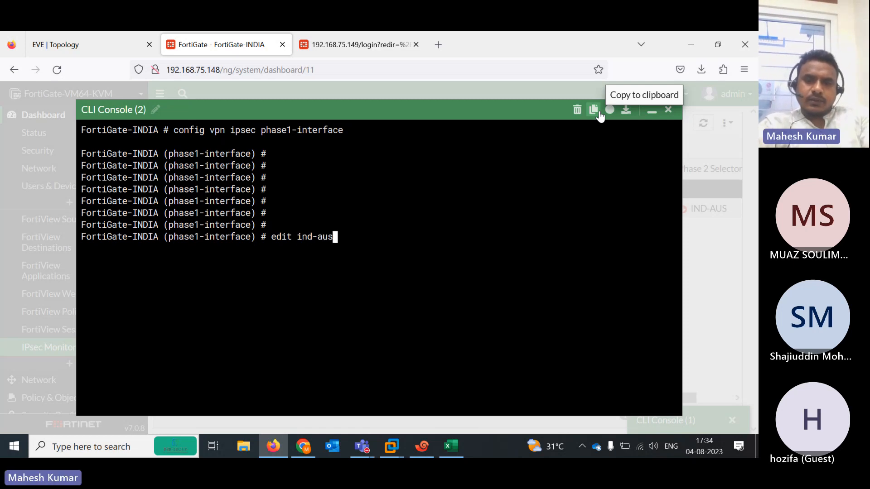
pyautogui.press('Return')
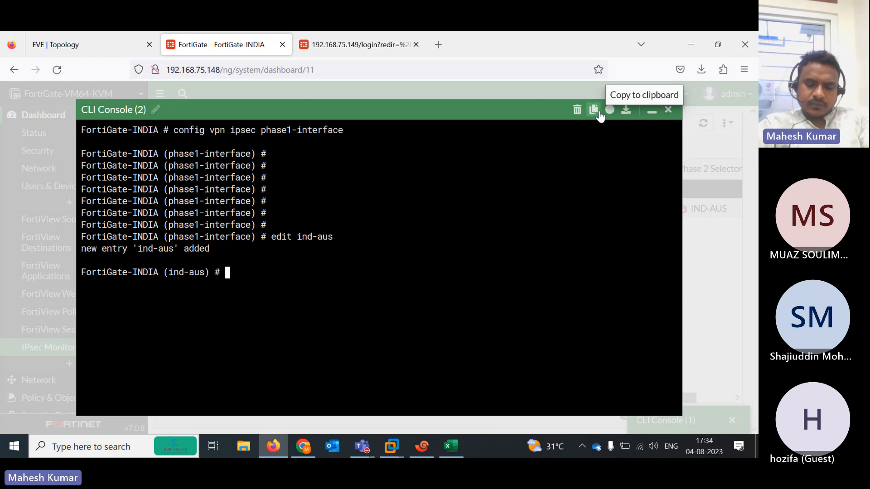
pyautogui.write('set ike-version ')
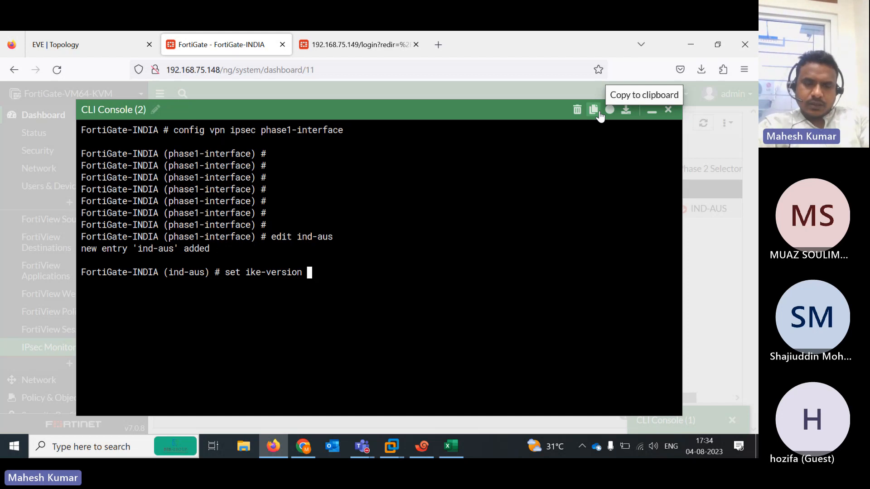
pyautogui.write('2')
pyautogui.press('Return')
pyautogui.press('Return')
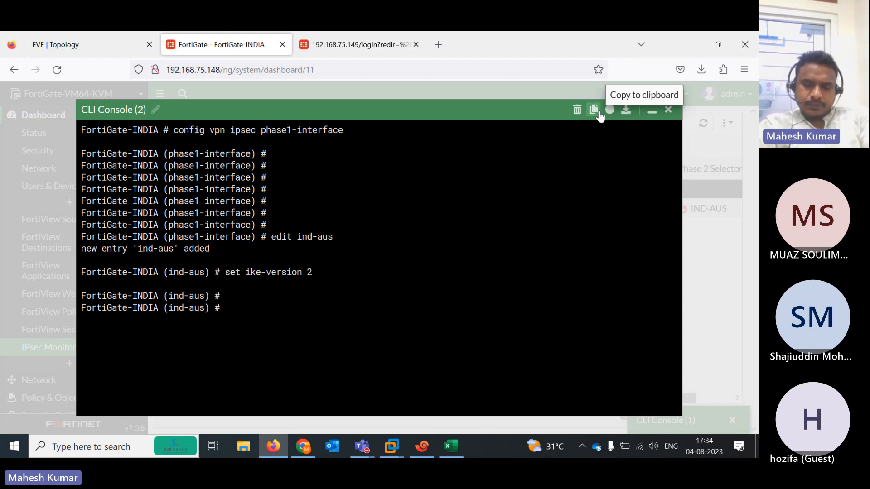
pyautogui.write('end')
pyautogui.press('Return')
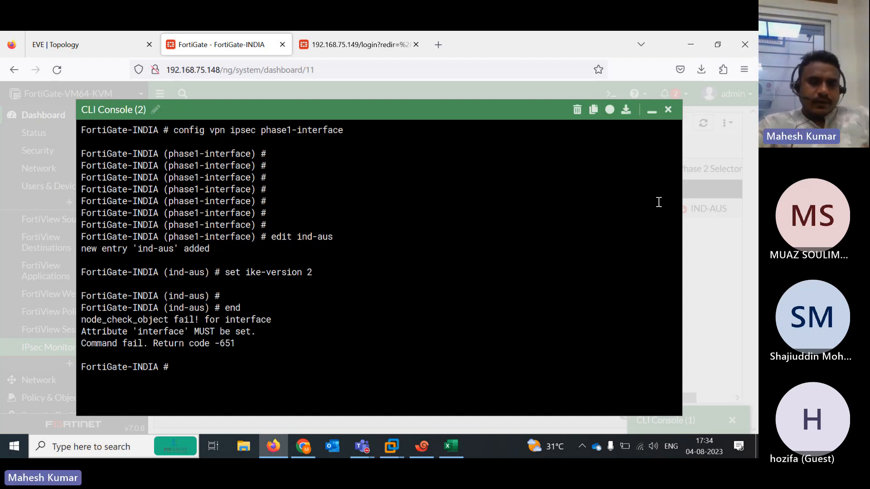
# Re-enter phase1-interface configuration and open the existing IND-AUS tunnel entry
pyautogui.press('Up')
pyautogui.press('Up')
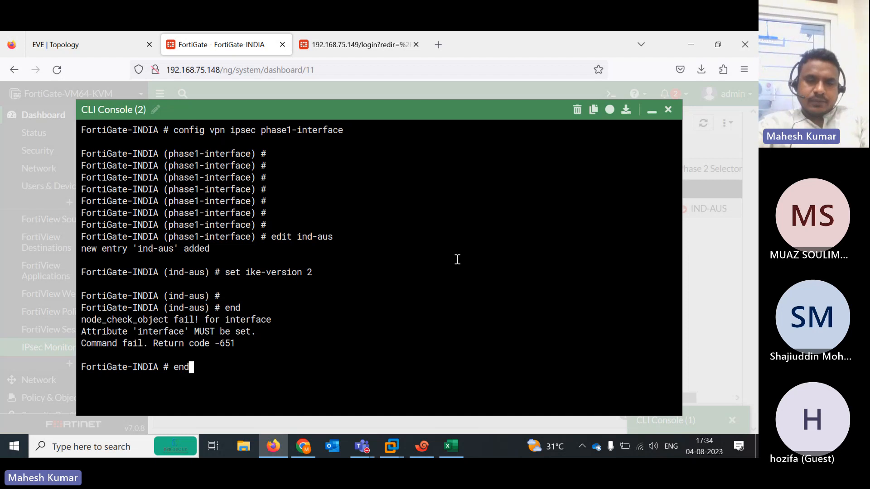
pyautogui.press('Up')
pyautogui.press('Up')
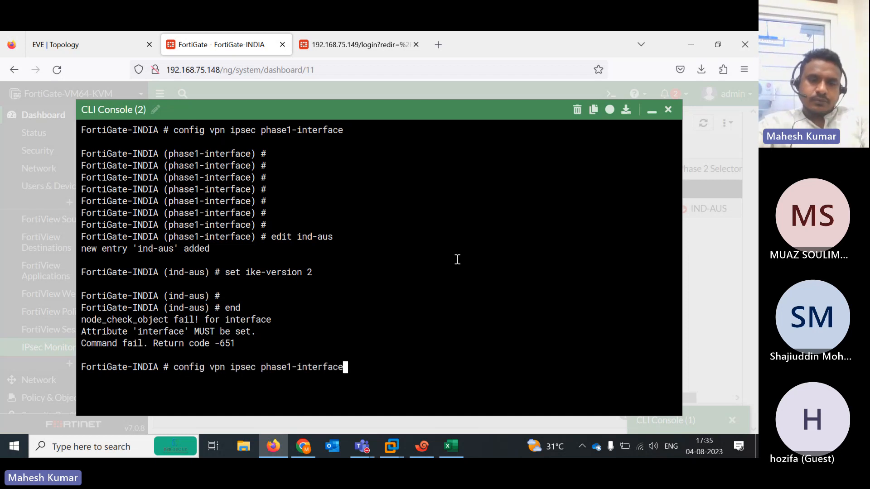
pyautogui.press('Return')
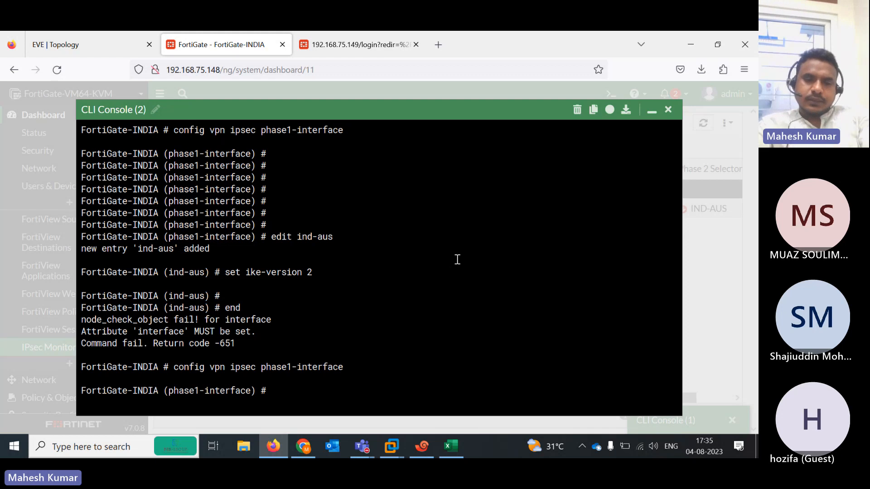
pyautogui.press('?')
pyautogui.write('edit')
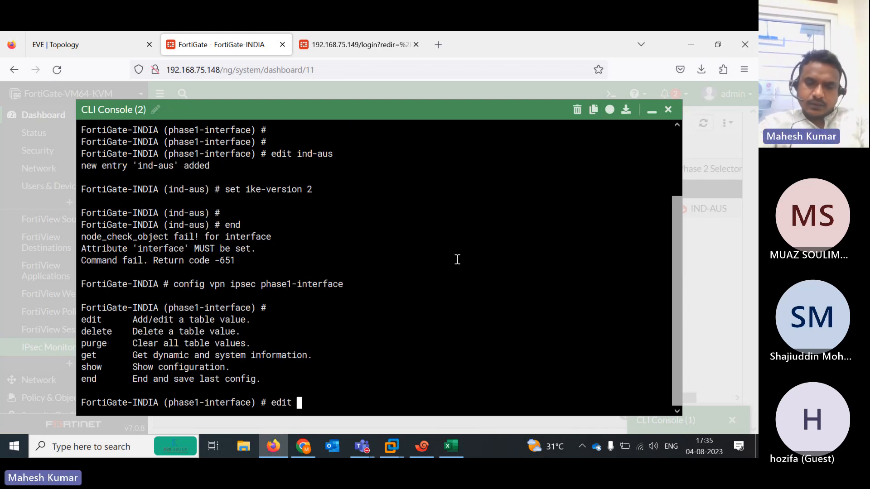
pyautogui.press('?')
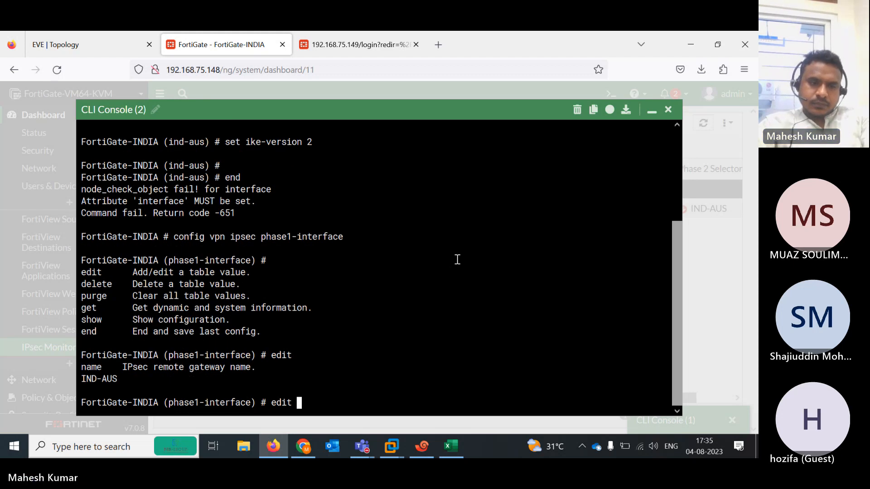
pyautogui.write('IND')
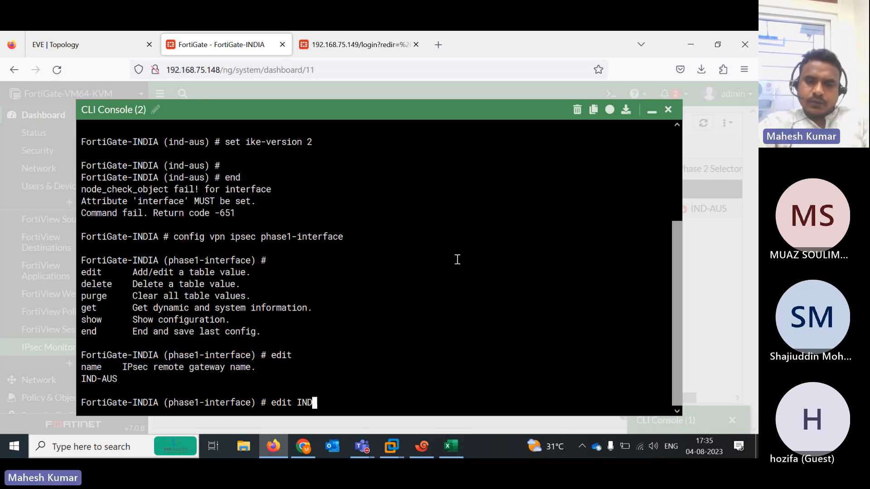
pyautogui.write('-AUS')
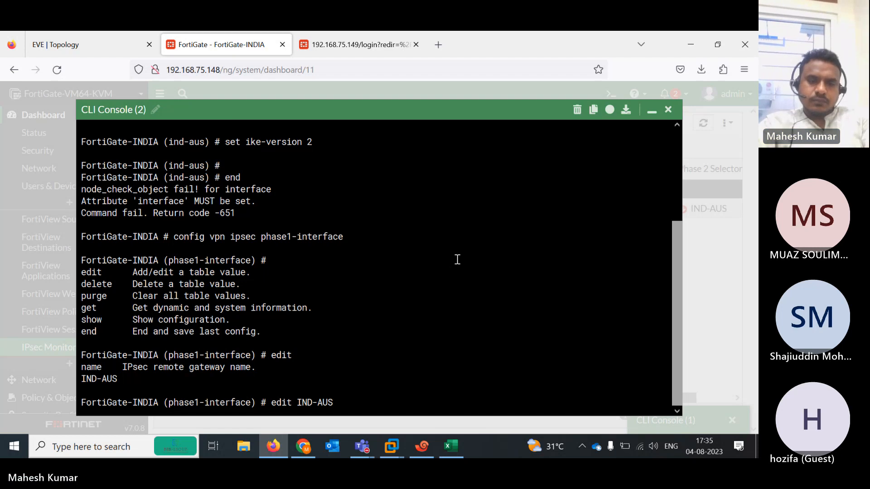
pyautogui.press('Return')
pyautogui.press('Return')
pyautogui.press('Return')
pyautogui.press('Return')
# Set ike-version 2 on the IND-AUS tunnel and save it with 'end'
pyautogui.press('?')
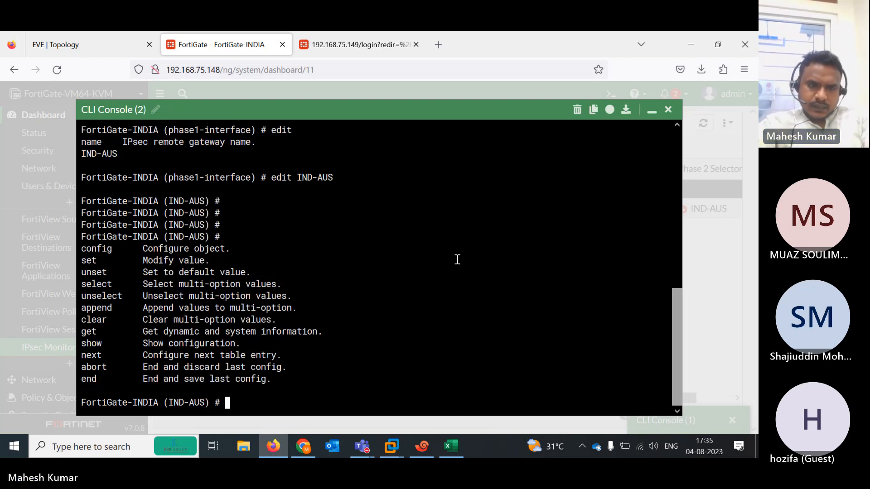
pyautogui.write('SE')
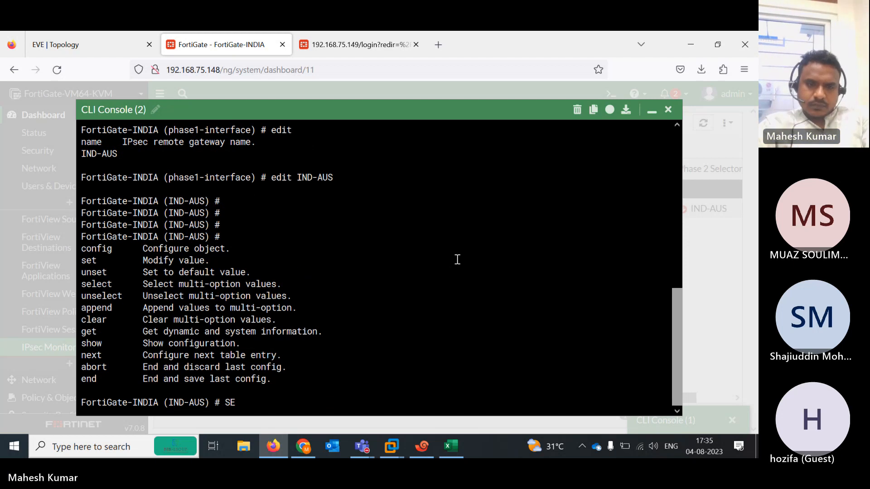
pyautogui.press('BackSpace')
pyautogui.press('BackSpace')
pyautogui.write('set')
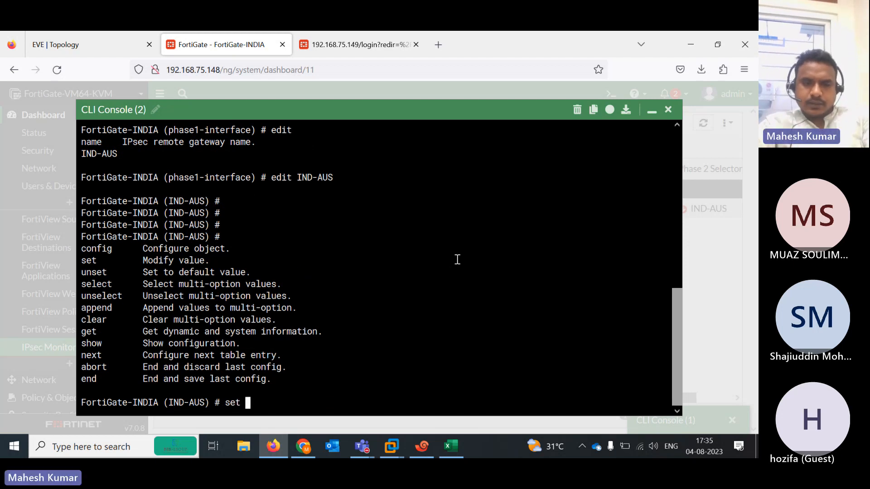
pyautogui.press('?')
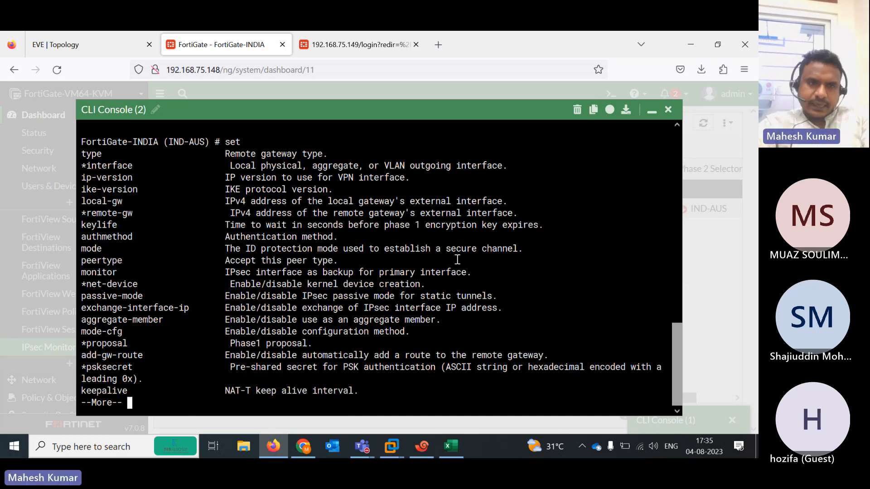
pyautogui.press('space')
pyautogui.press('space')
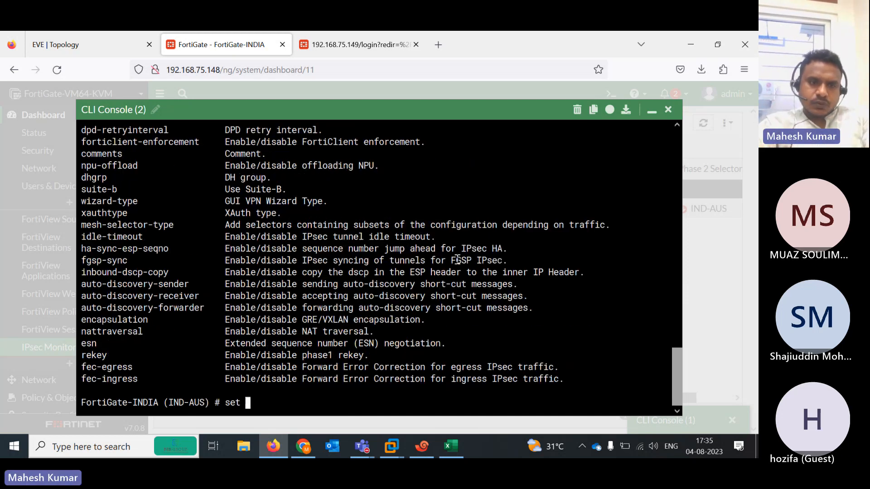
pyautogui.write('ike-version')
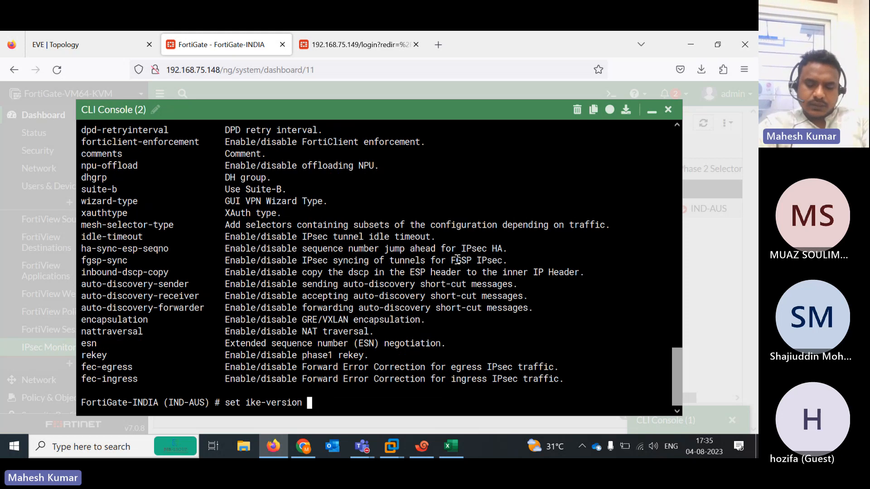
pyautogui.write(' 2')
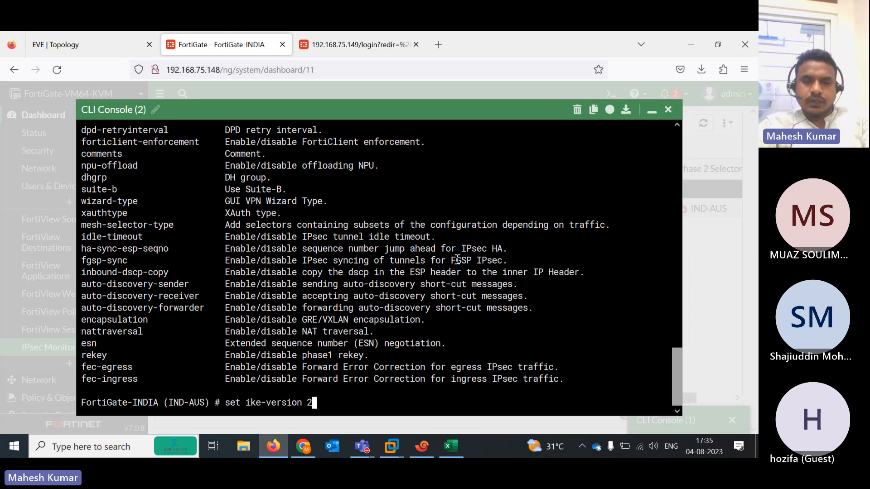
pyautogui.press('Return')
pyautogui.press('Return')
pyautogui.press('Return')
pyautogui.press('Return')
pyautogui.press('Return')
pyautogui.press('Return')
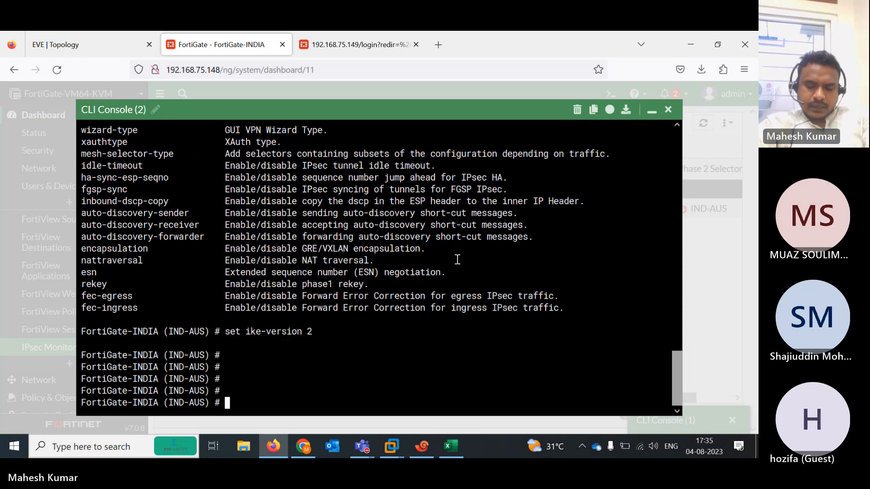
pyautogui.write('end')
pyautogui.press('Return')
pyautogui.press('Return')
pyautogui.press('Return')
pyautogui.press('Return')
pyautogui.press('Return')
pyautogui.press('Return')
pyautogui.press('Return')
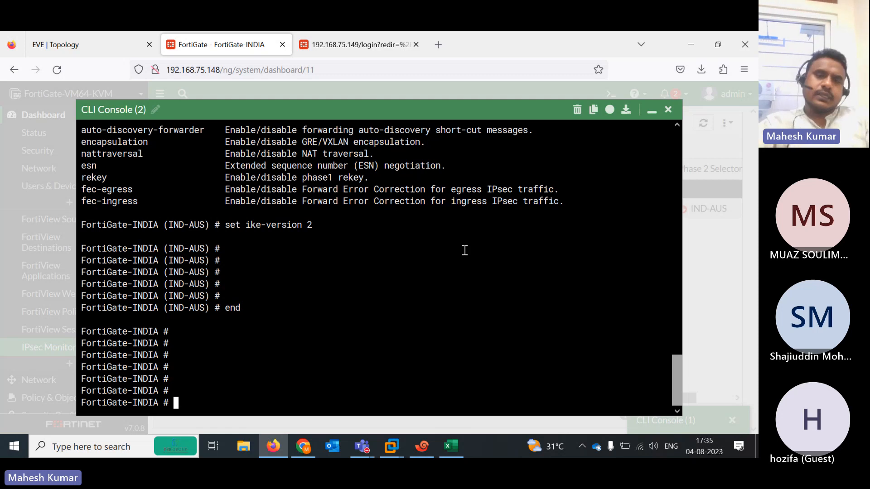
pyautogui.write('s')
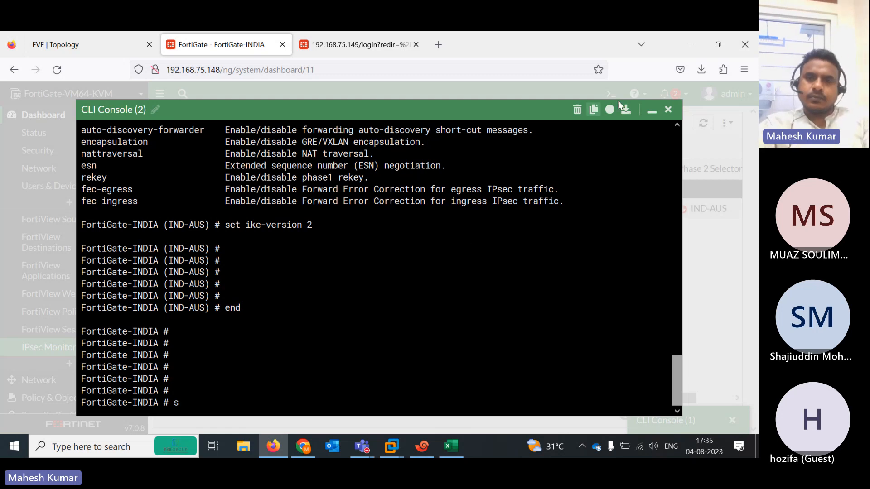
pyautogui.click(651, 111)
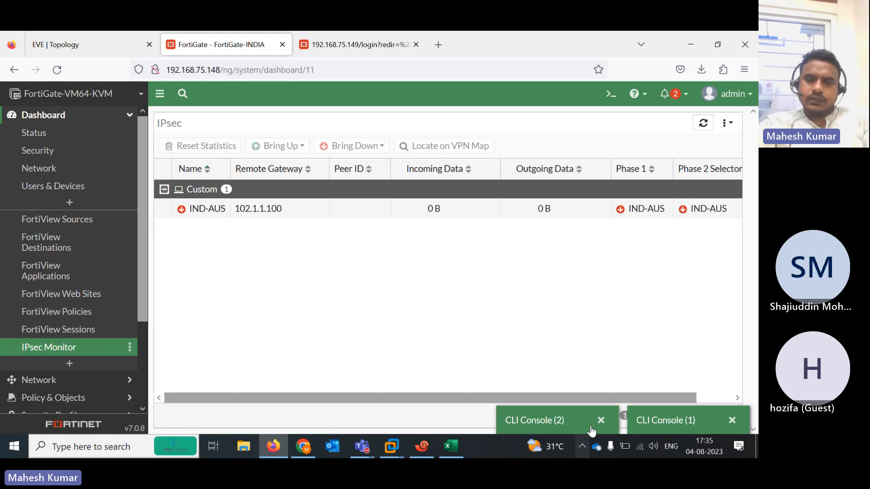
# Reconnect the timed-out first CLI console, then close both CLI console windows
pyautogui.click(666, 419)
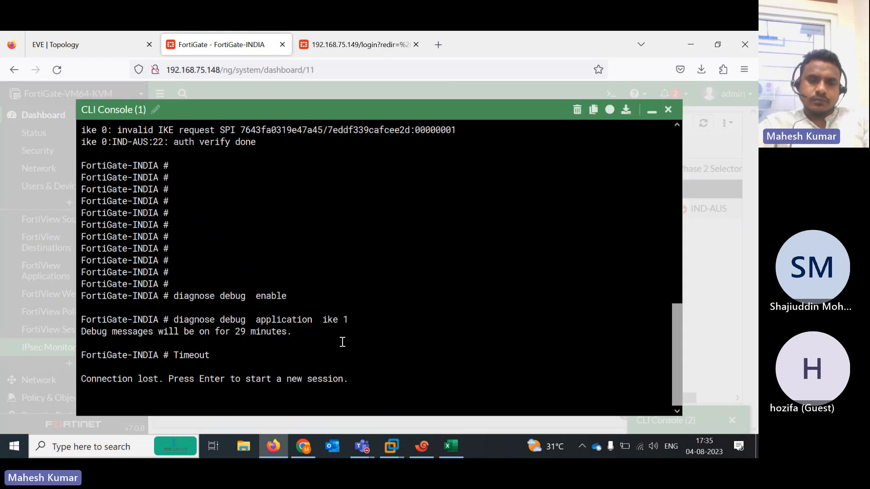
pyautogui.press('Return')
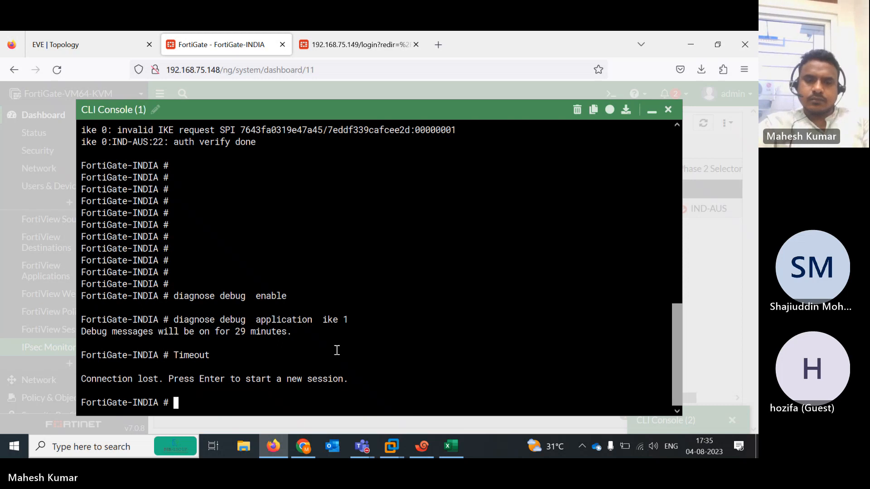
pyautogui.press('Return')
pyautogui.press('Return')
pyautogui.press('Return')
pyautogui.press('Return')
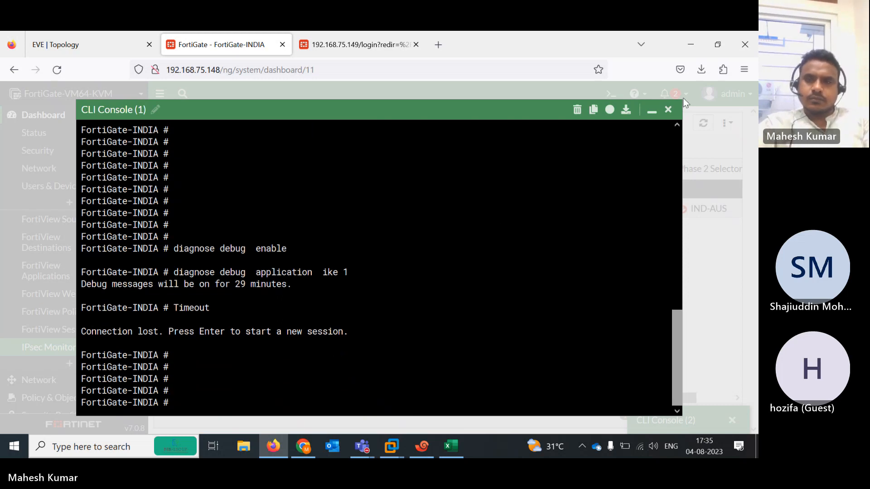
pyautogui.click(667, 110)
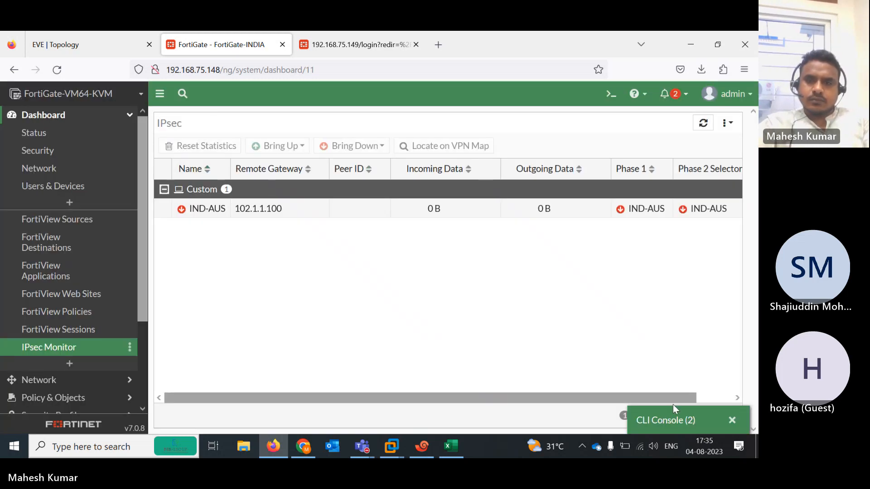
pyautogui.click(732, 420)
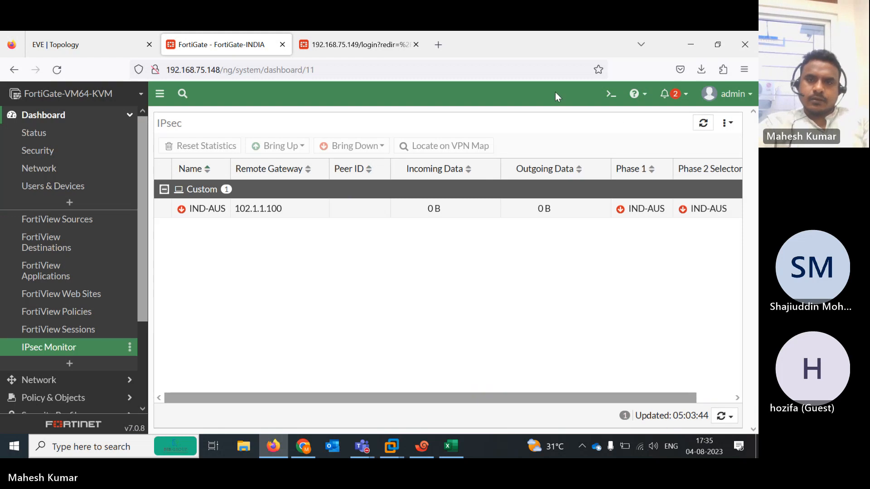
# In a new INDIA CLI console, enable IKE debug level 1 and highlight the 'no proposal chosen' error
pyautogui.click(611, 97)
pyautogui.write('d')
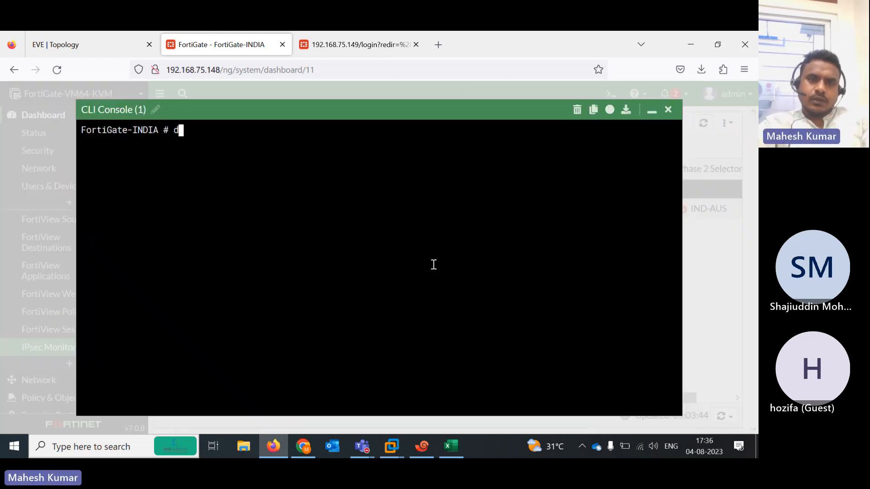
pyautogui.write('iagnose debug enable')
pyautogui.press('Return')
pyautogui.write('d')
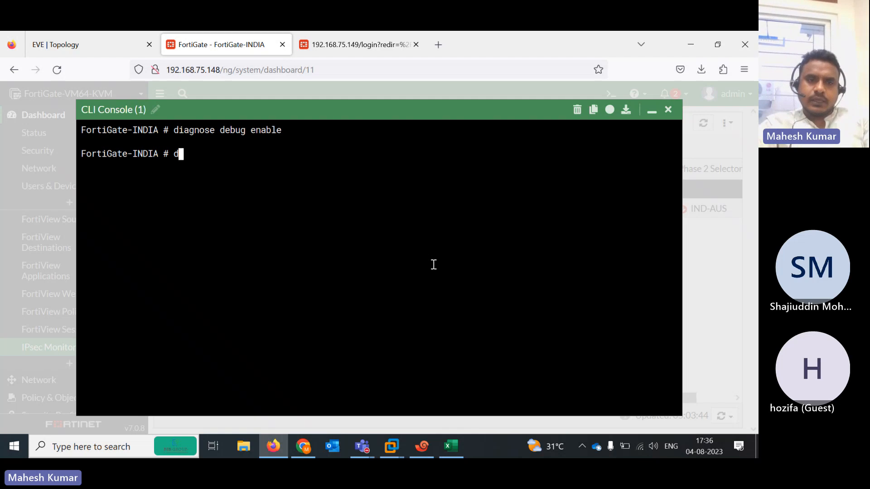
pyautogui.write('iagnose de')
pyautogui.press('BackSpace')
pyautogui.press('BackSpace')
pyautogui.write('debug ')
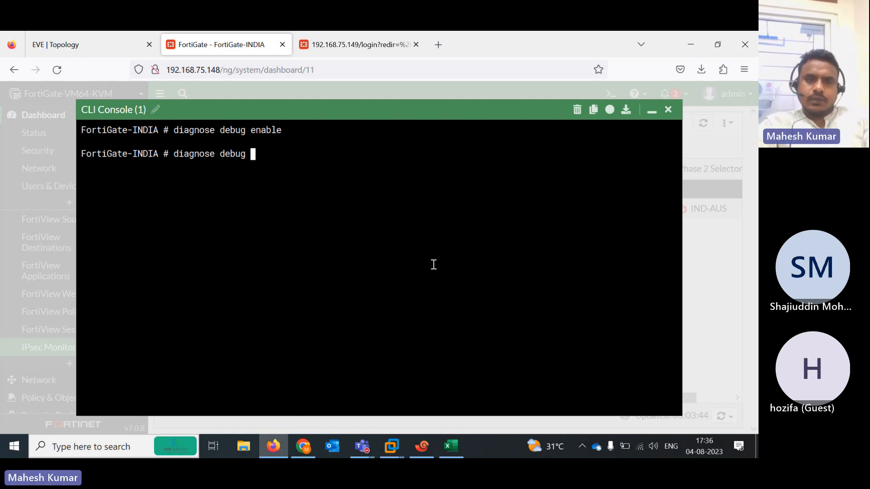
pyautogui.write('application k')
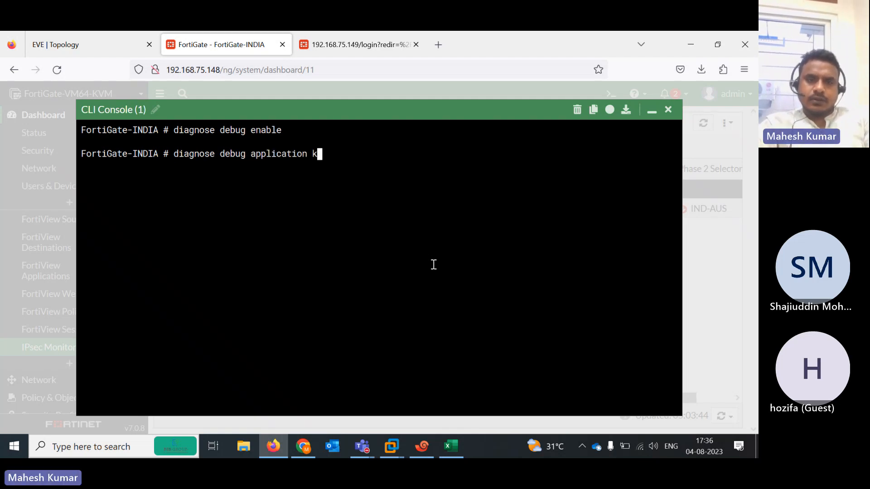
pyautogui.press('BackSpace')
pyautogui.write('ike 1')
pyautogui.press('Return')
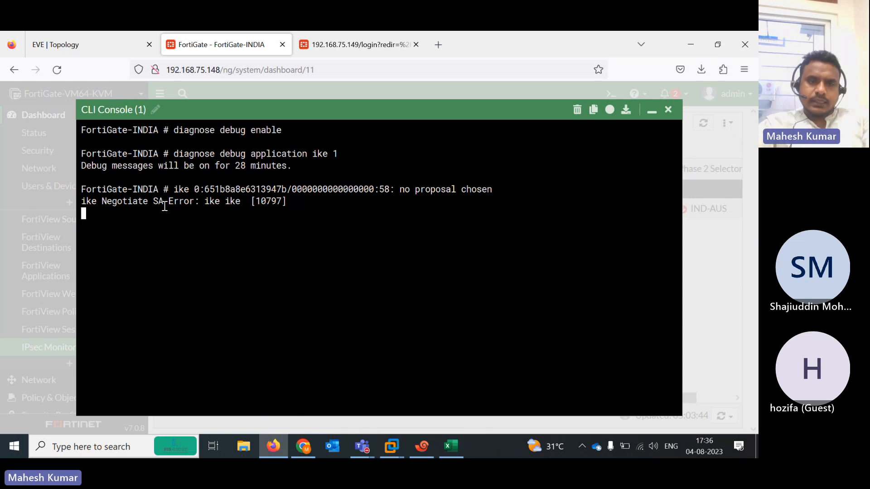
pyautogui.moveTo(163, 202); pyautogui.dragTo(266, 213)
pyautogui.click(333, 56)
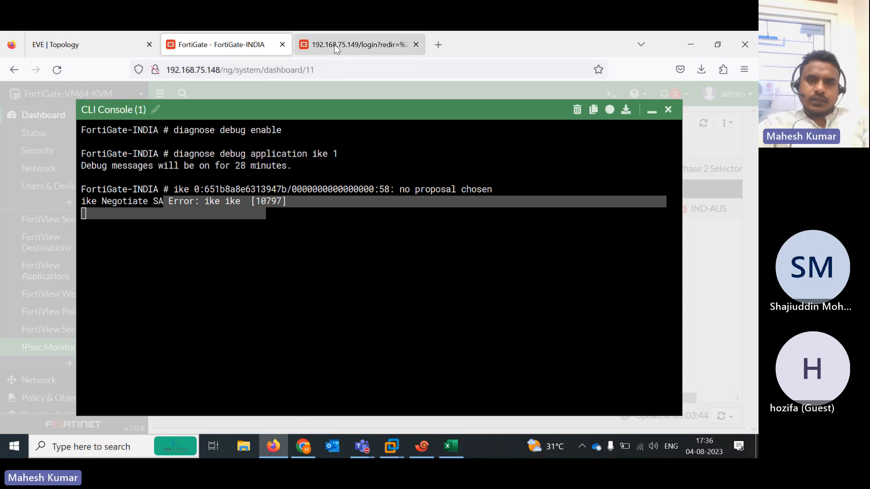
# Log in to FortiGate-AUS as admin and dismiss the save-login and release overview prompts
pyautogui.write('admin')
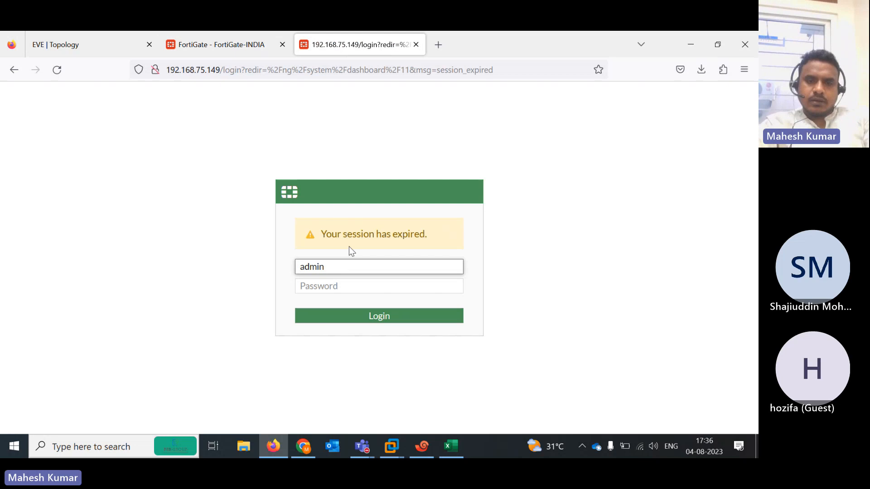
pyautogui.press('Tab')
pyautogui.write('•••••')
pyautogui.press('Return')
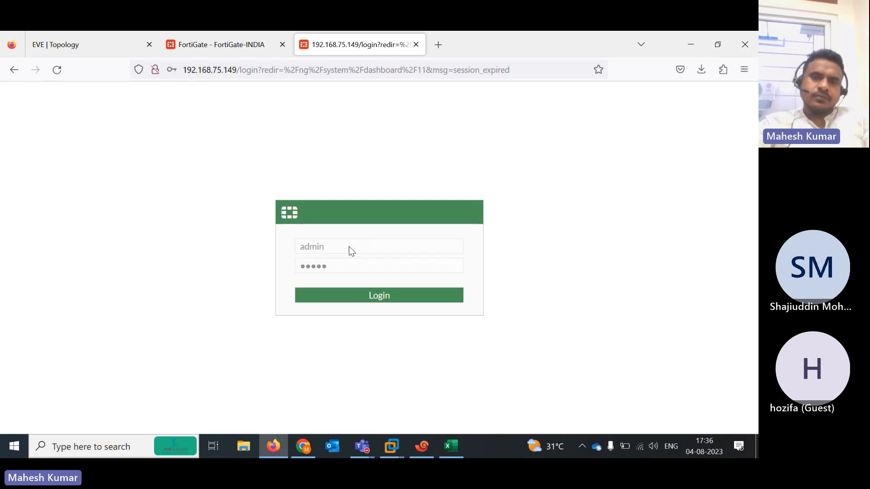
pyautogui.click(330, 219)
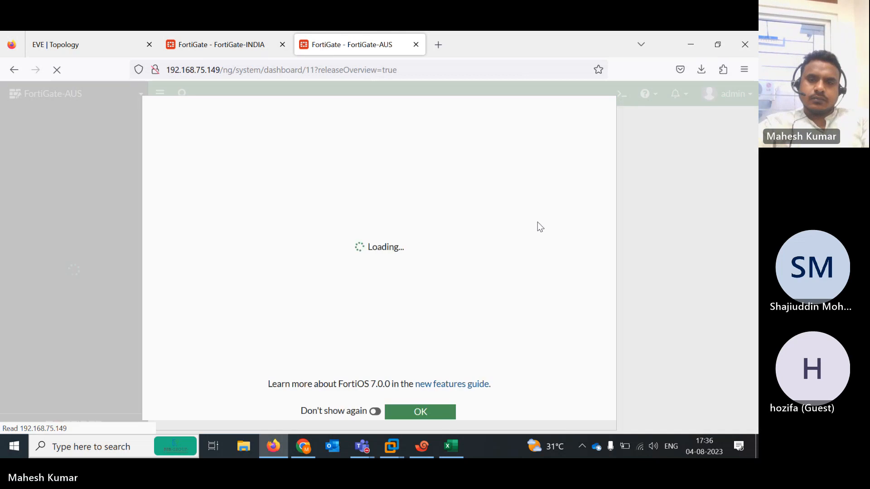
pyautogui.click(414, 413)
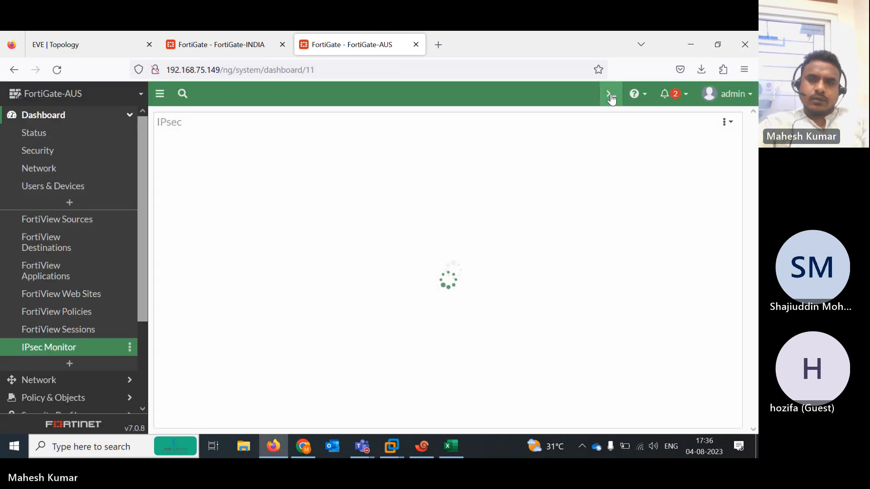
# In AUS's CLI console, enable debug and 'diagnose debug application ike 1', marking the Negotiate SA errors
pyautogui.click(610, 96)
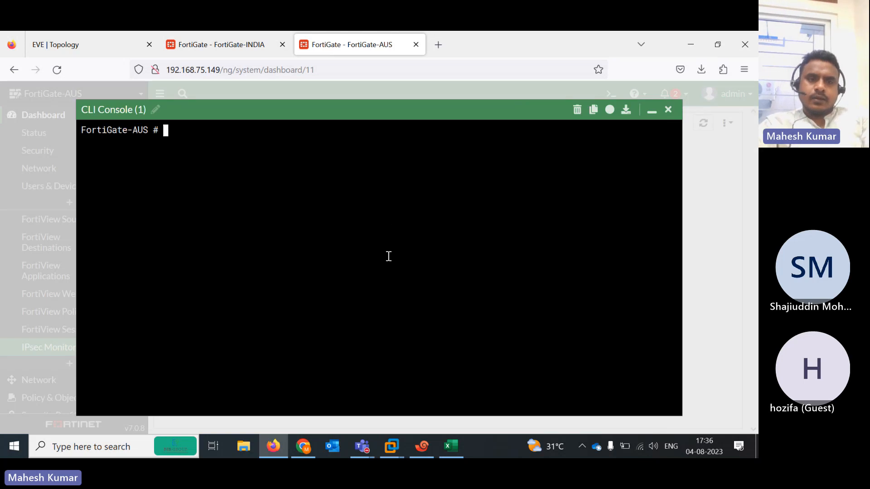
pyautogui.write('diagnose ')
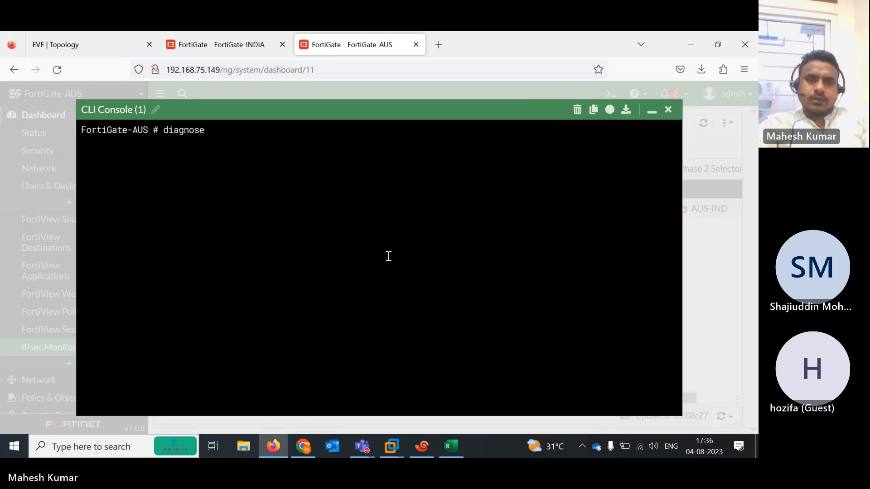
pyautogui.write('debug enable')
pyautogui.press('Return')
pyautogui.write('di')
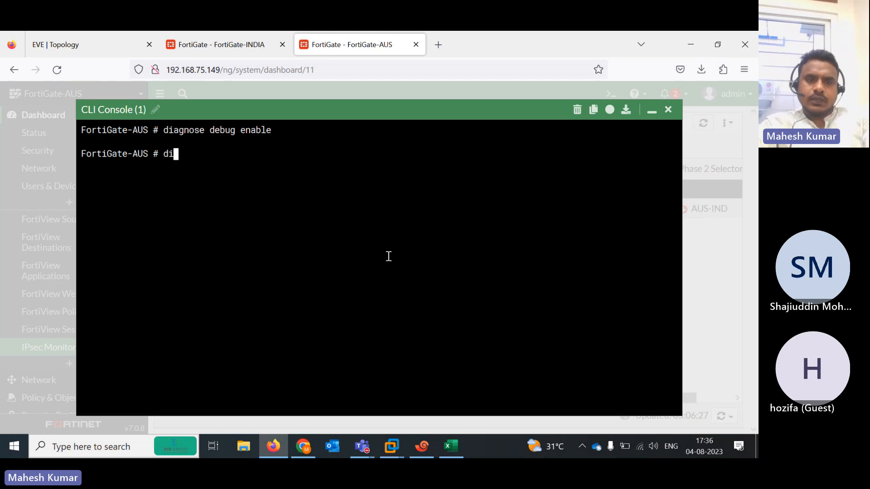
pyautogui.write('agnose debug ')
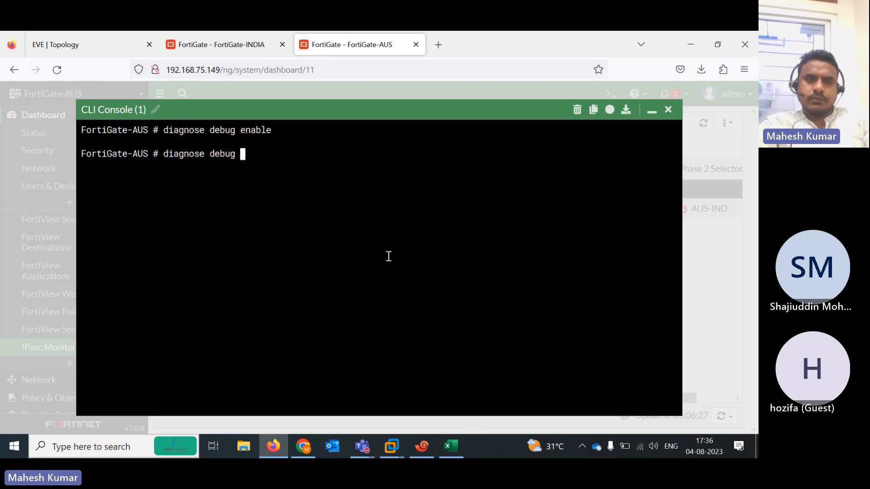
pyautogui.write('application ike 1')
pyautogui.press('Return')
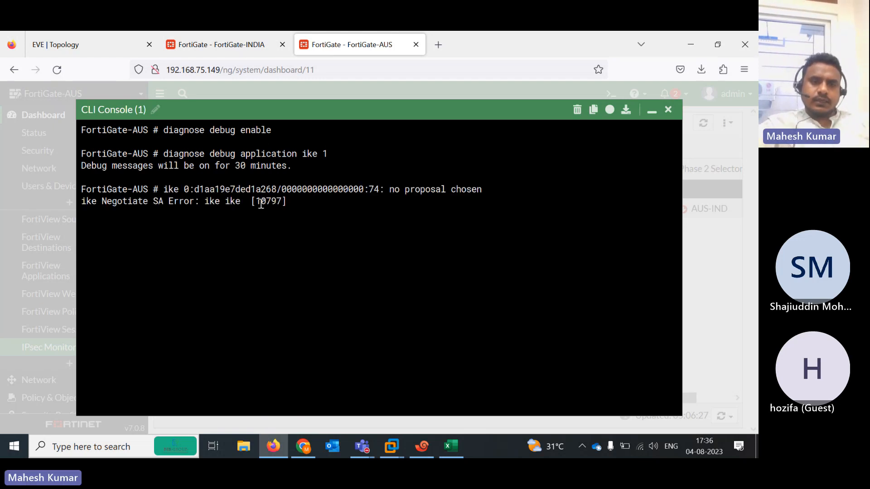
pyautogui.moveTo(194, 200); pyautogui.dragTo(245, 201)
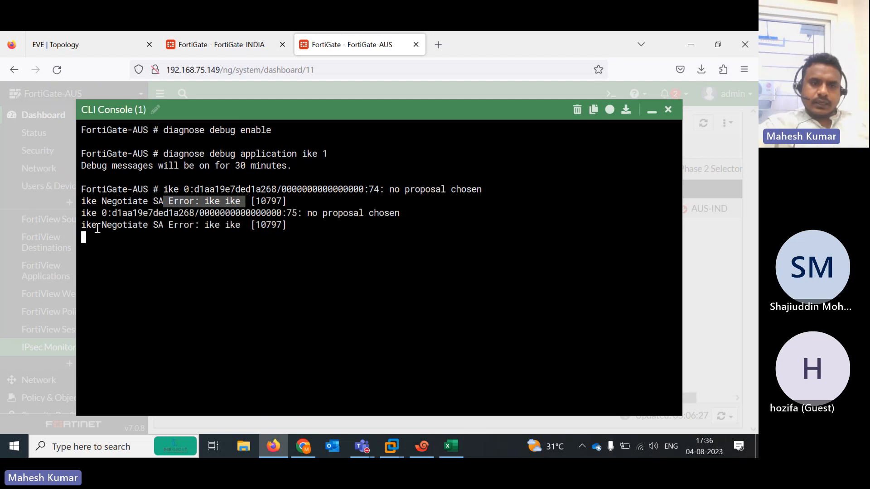
pyautogui.moveTo(102, 226); pyautogui.dragTo(262, 230)
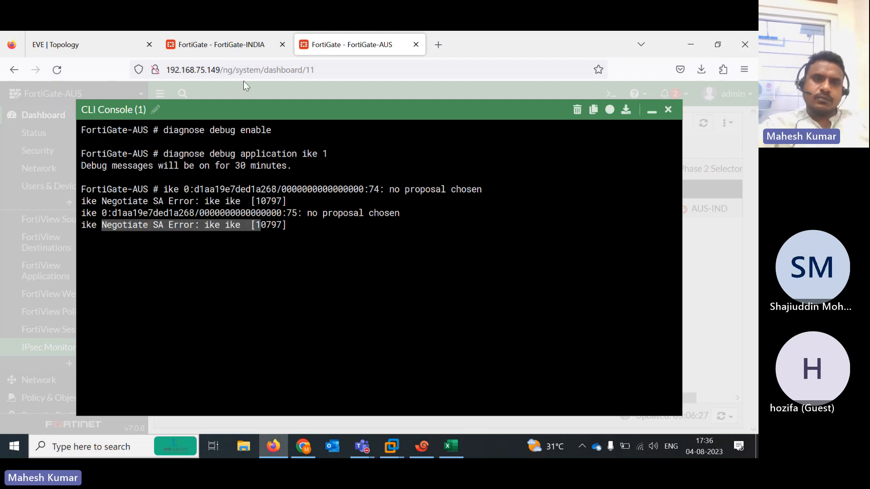
pyautogui.click(211, 36)
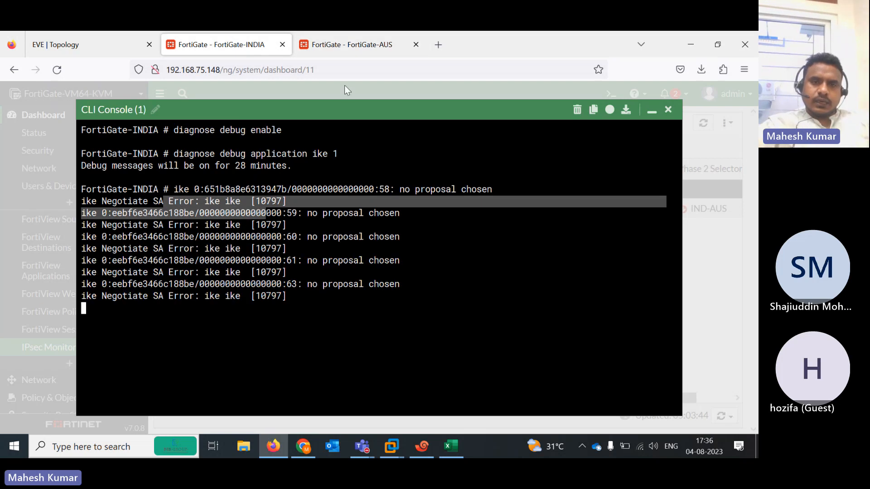
# Open FortiGate-INDIA's IND-AUS tunnel from VPN > IPsec Tunnels to review its DES-MD5/DES-SHA1 proposal
pyautogui.click(652, 110)
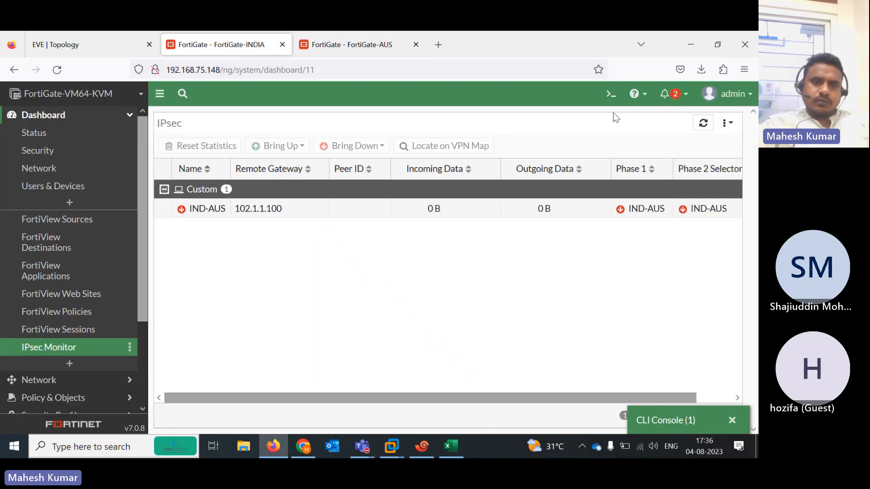
pyautogui.moveTo(140, 208); pyautogui.dragTo(144, 313)
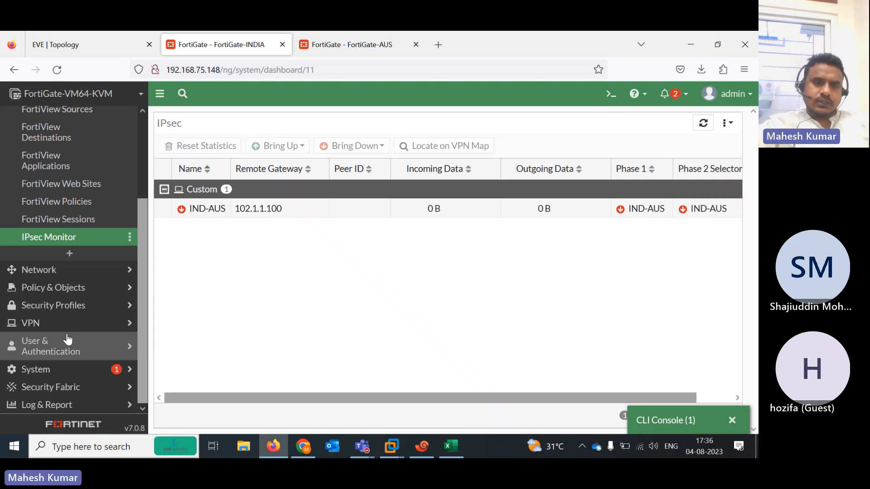
pyautogui.click(44, 326)
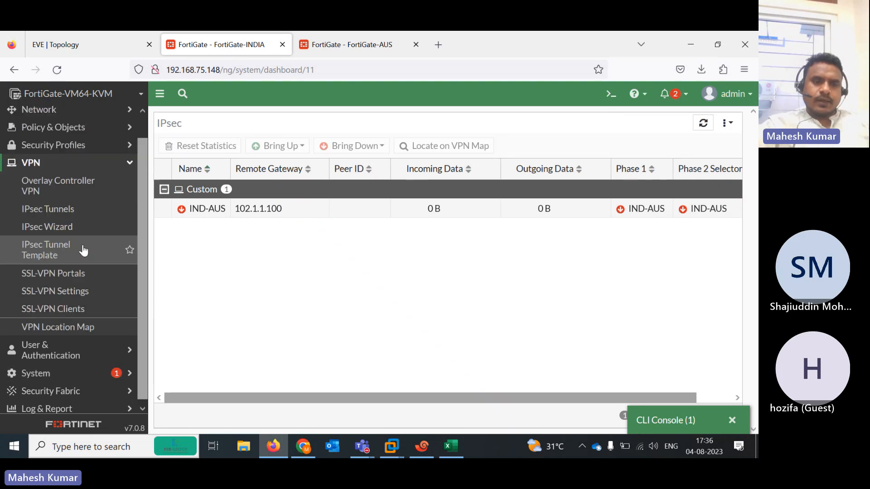
pyautogui.click(63, 225)
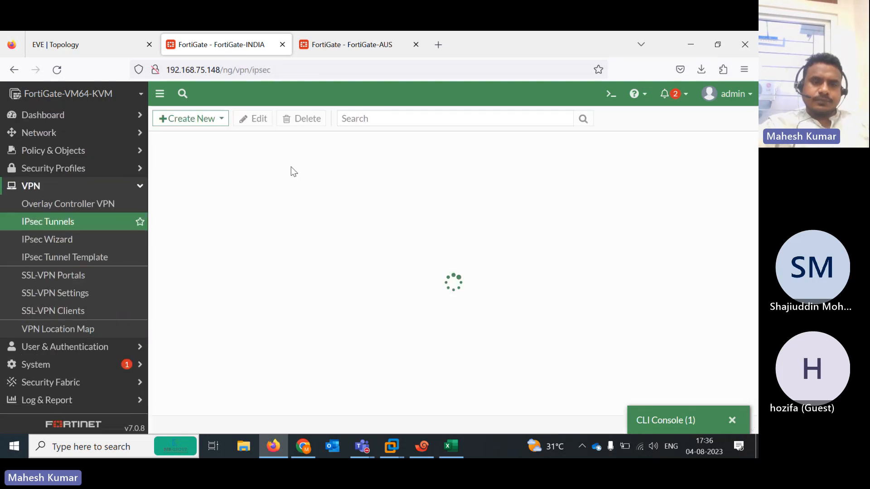
pyautogui.click(236, 190)
pyautogui.doubleClick(236, 191)
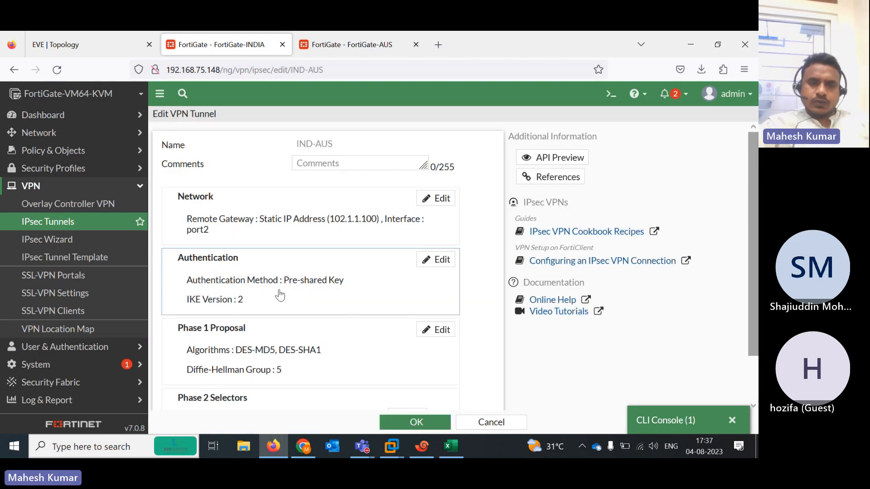
pyautogui.click(352, 45)
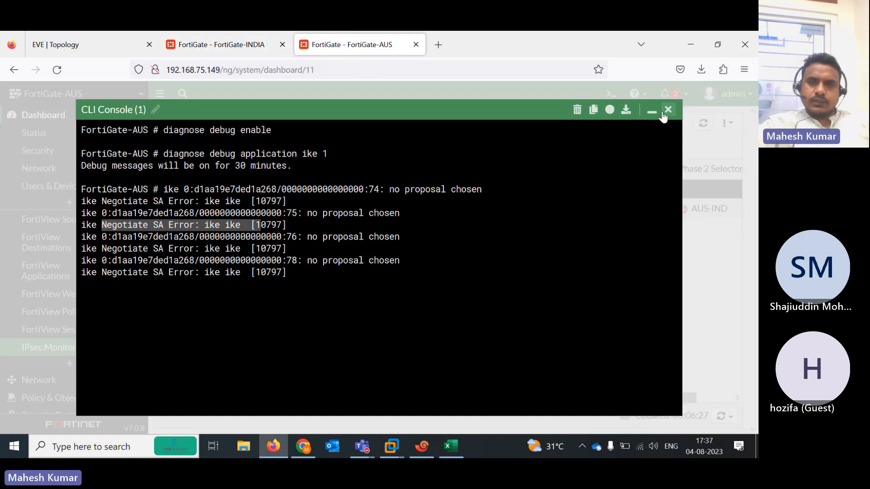
# Close AUS's console and open the AUS-IND tunnel from VPN > IPsec Tunnels, scrolling to Phase 2 Selectors
pyautogui.click(668, 110)
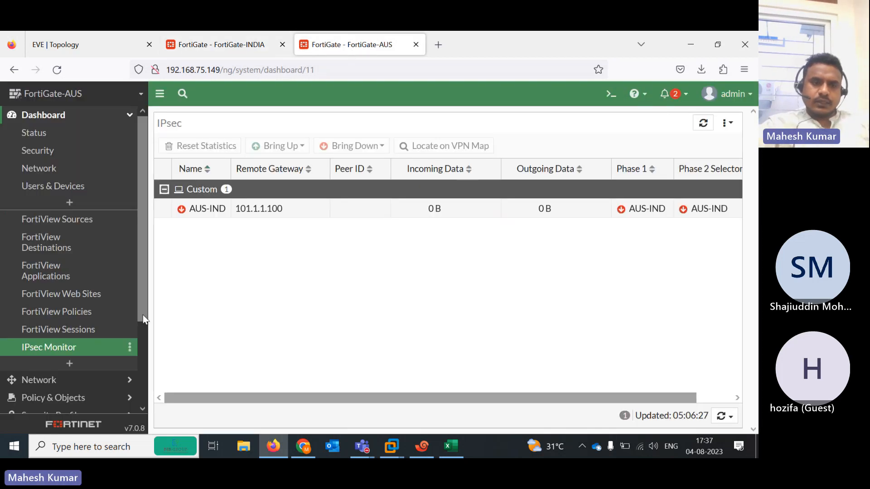
pyautogui.scroll(-1, 143, 376)
pyautogui.scroll(-2, 143, 380)
pyautogui.click(64, 324)
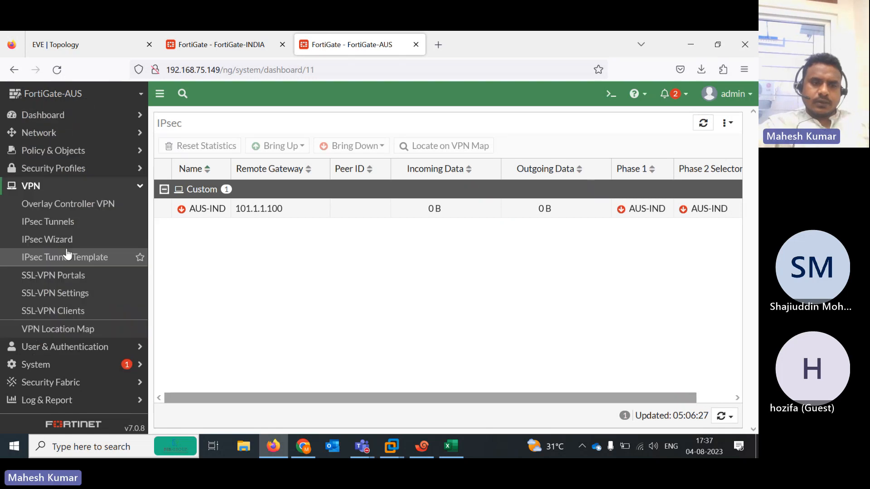
pyautogui.click(57, 229)
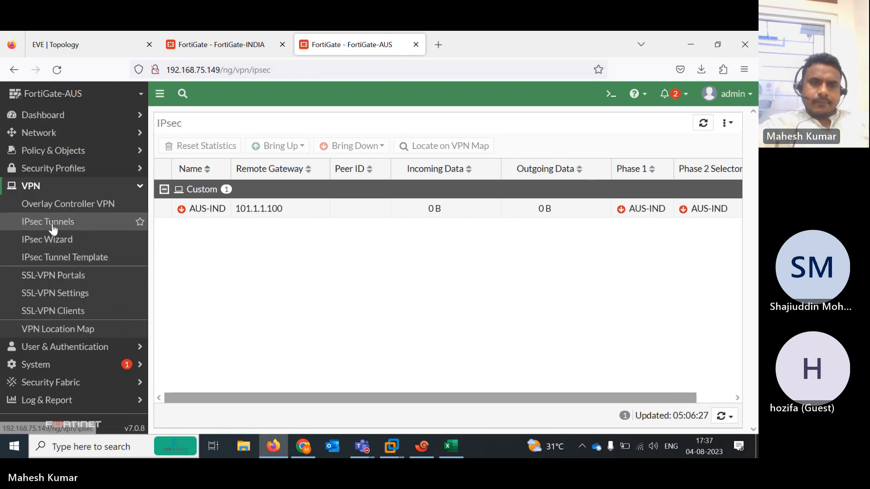
pyautogui.doubleClick(232, 186)
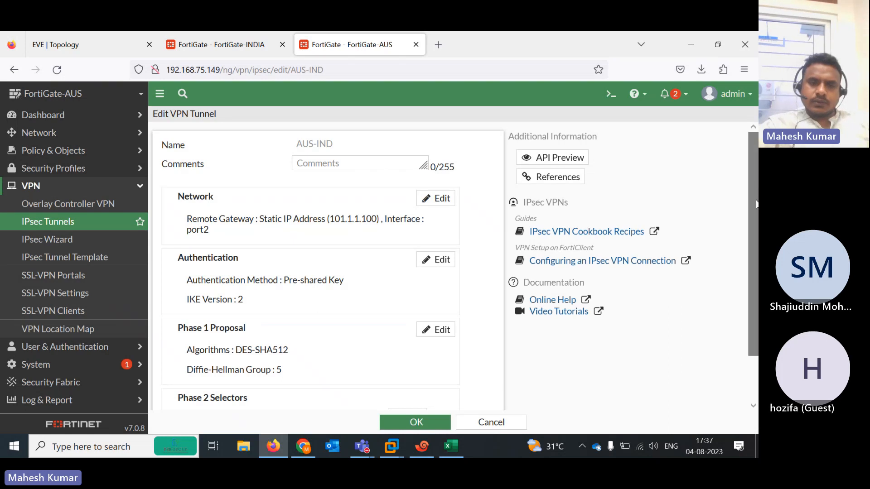
pyautogui.scroll(-2, 304, 321)
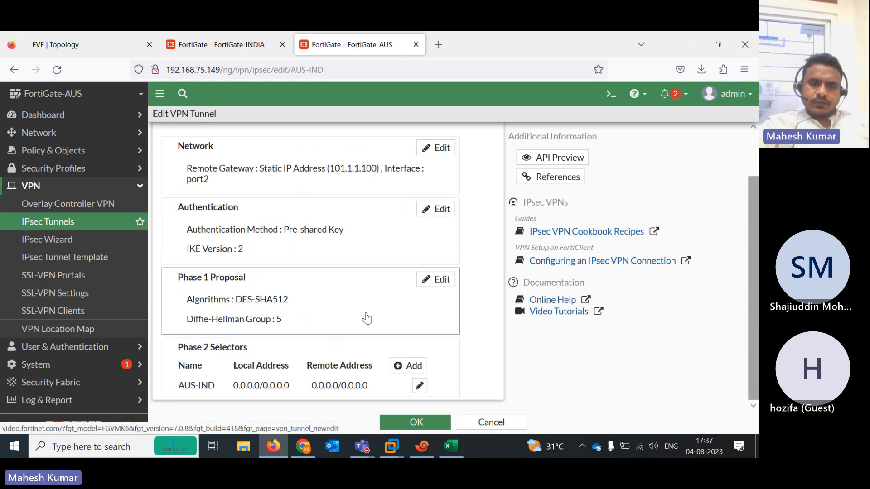
# Add a new Phase 2 selector entry to the AUS-IND tunnel and expand its advanced options
pyautogui.click(411, 365)
pyautogui.moveTo(747, 222); pyautogui.dragTo(755, 442)
pyautogui.click(736, 335)
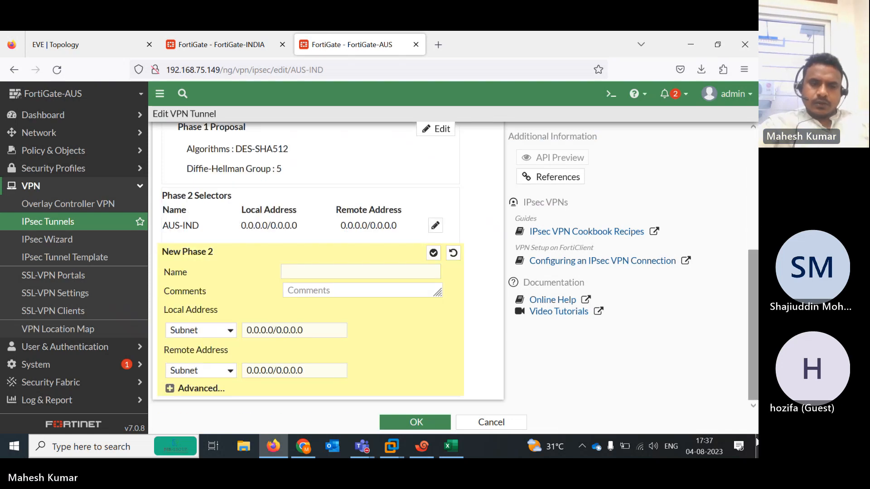
pyautogui.click(170, 388)
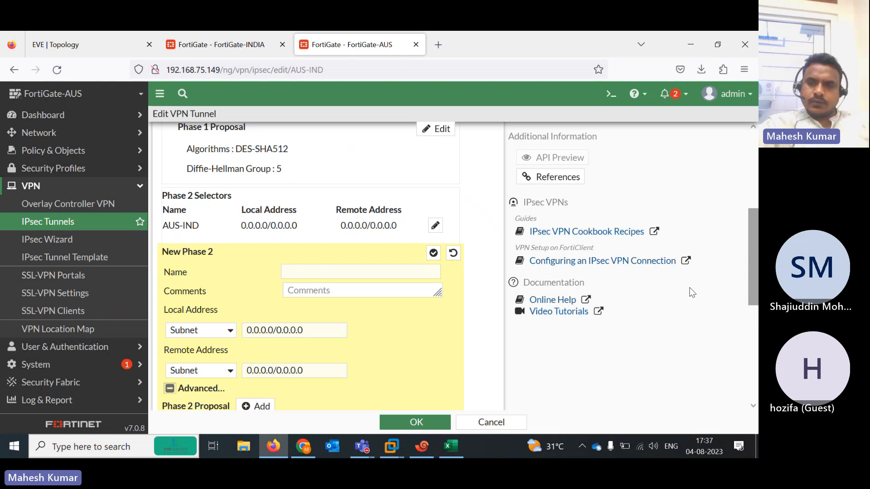
pyautogui.scroll(-3, 743, 293)
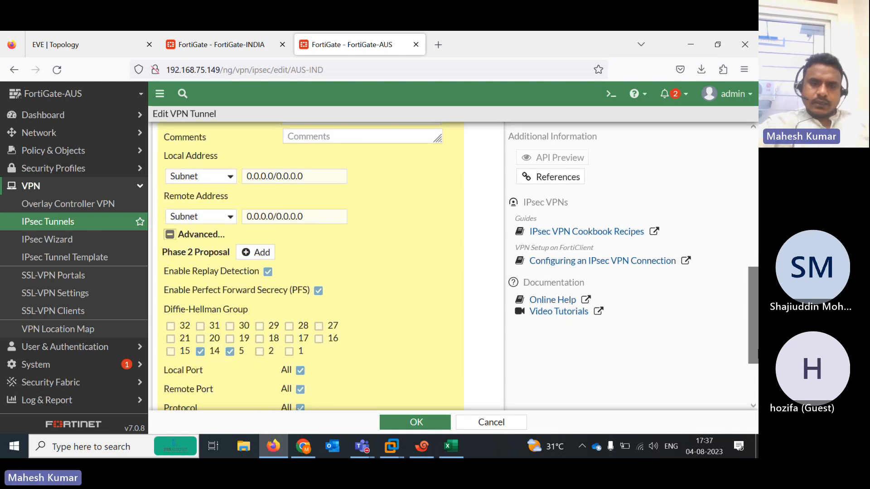
# Add a DES/SHA512 Phase 2 proposal and leave only Diffie-Hellman group 5 selected
pyautogui.click(264, 254)
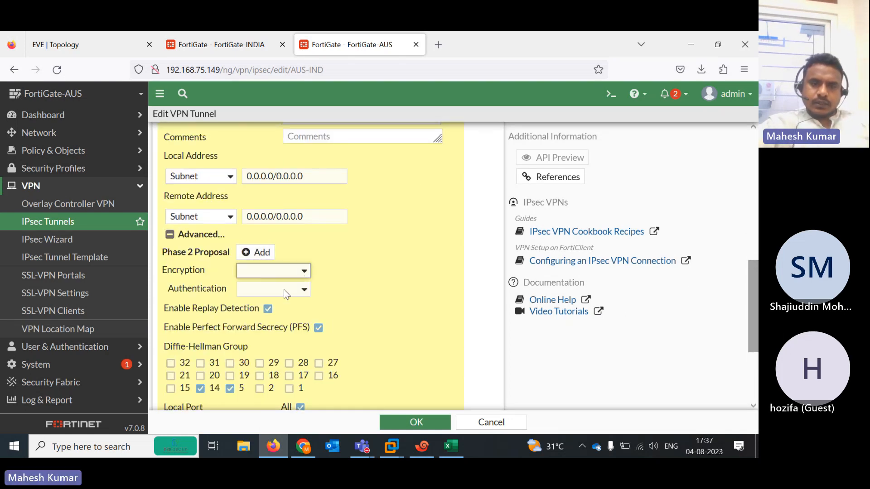
pyautogui.click(275, 271)
pyautogui.click(271, 320)
pyautogui.click(300, 291)
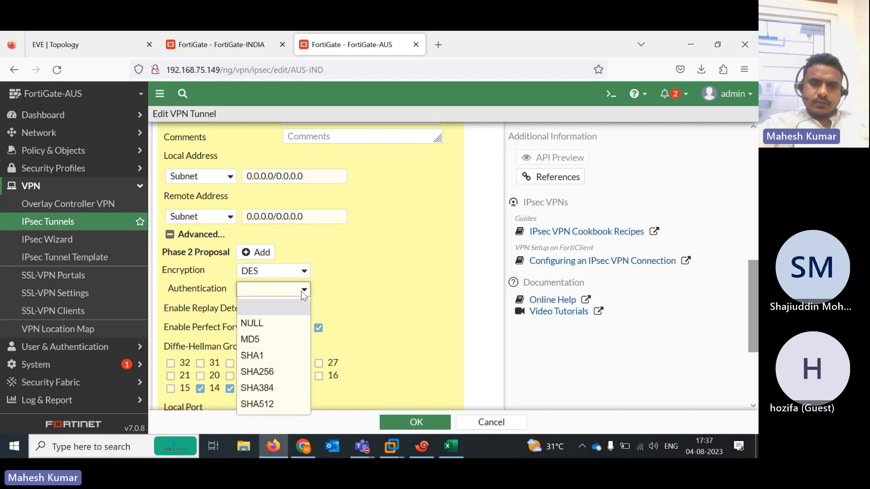
pyautogui.click(279, 405)
pyautogui.click(422, 423)
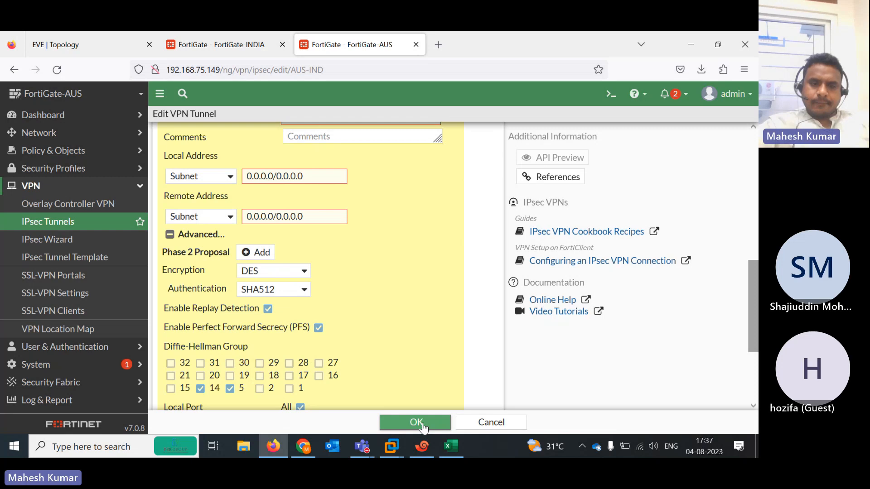
pyautogui.click(201, 389)
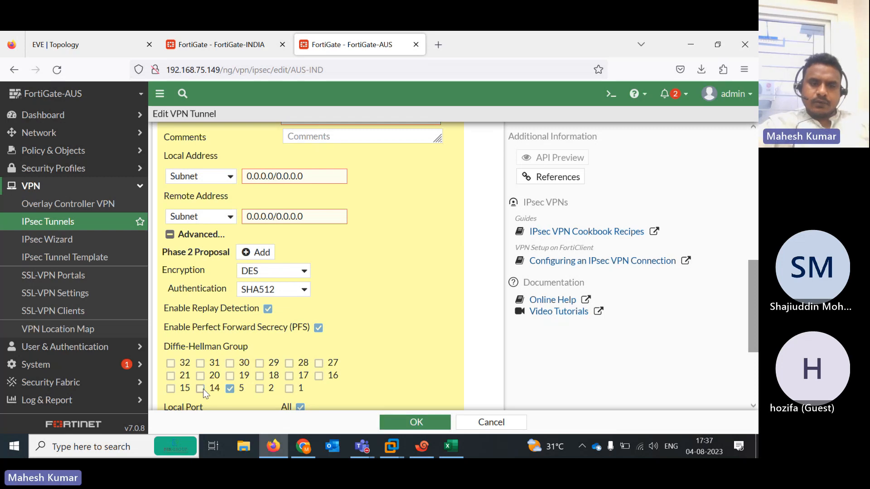
pyautogui.moveTo(758, 309)
pyautogui.mouseDown()
pyautogui.moveTo(757, 179)
pyautogui.moveTo(758, 310)
pyautogui.mouseUp()
pyautogui.click(435, 425)
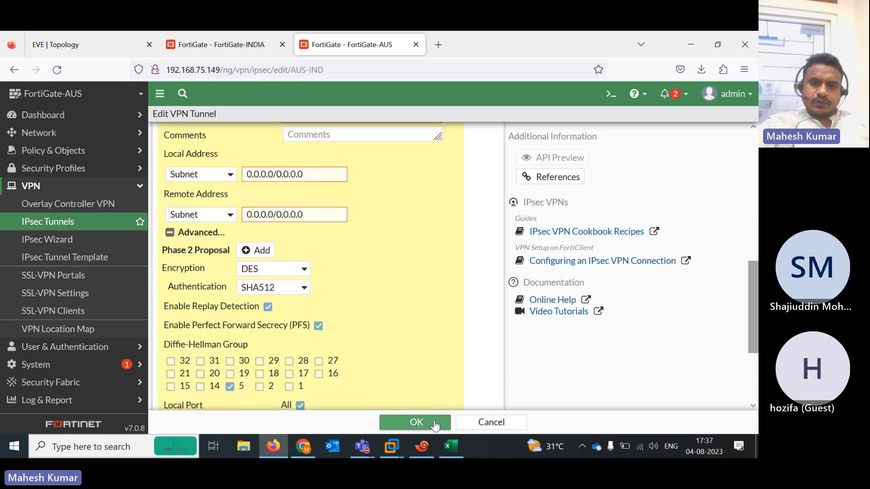
pyautogui.moveTo(757, 312); pyautogui.dragTo(757, 150)
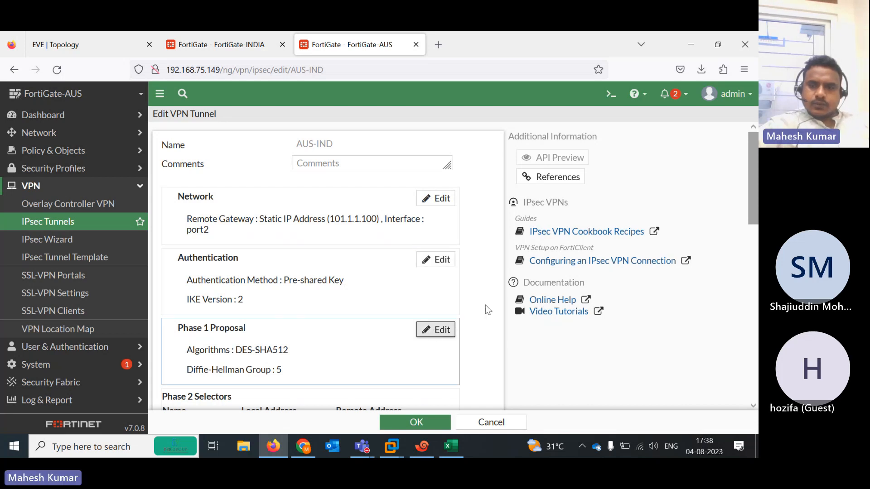
pyautogui.moveTo(754, 203); pyautogui.dragTo(733, 184)
pyautogui.scroll(-10, 582, 308)
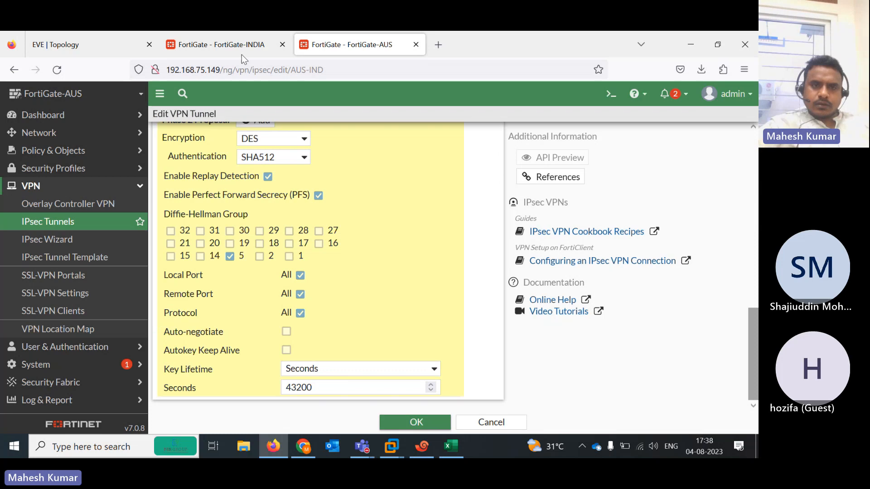
pyautogui.moveTo(748, 341); pyautogui.dragTo(747, 277)
pyautogui.click(709, 335)
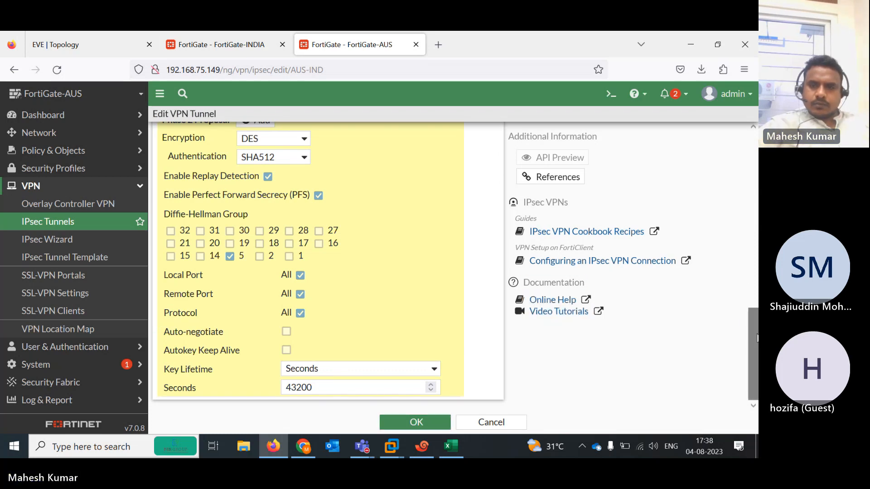
pyautogui.moveTo(753, 340); pyautogui.dragTo(758, 310)
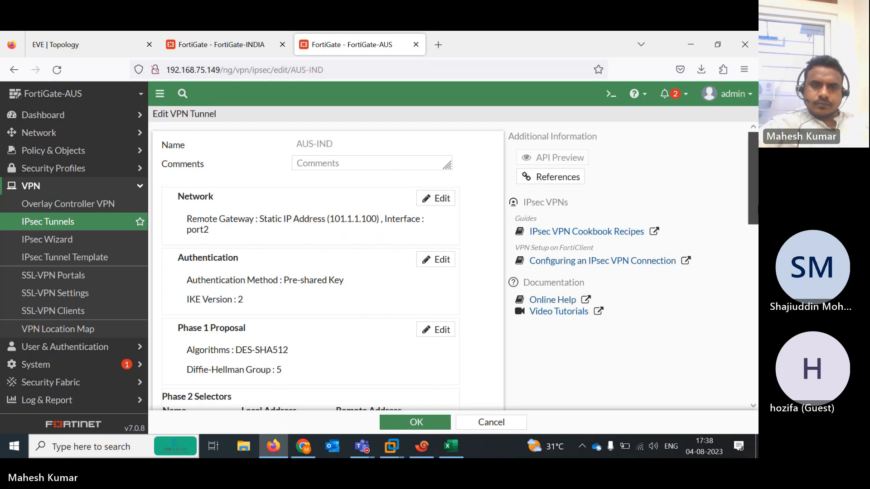
pyautogui.scroll(-10, 747, 223)
pyautogui.click(405, 422)
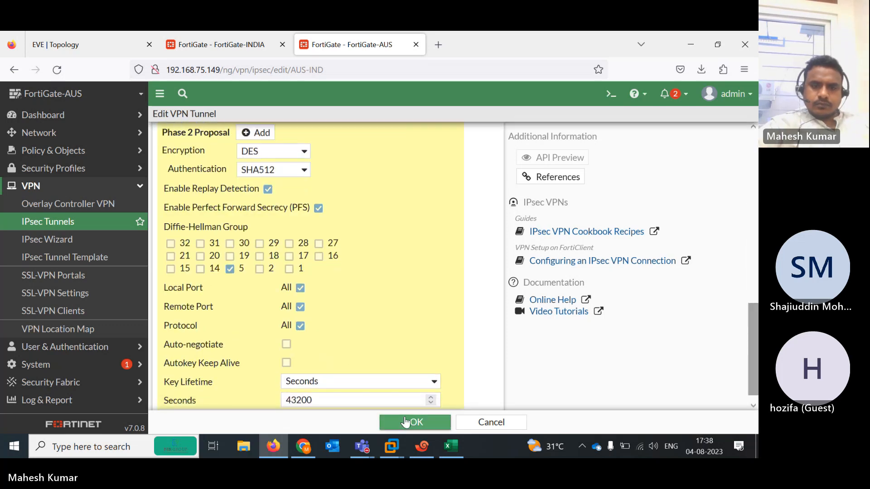
pyautogui.moveTo(758, 351); pyautogui.dragTo(752, 293)
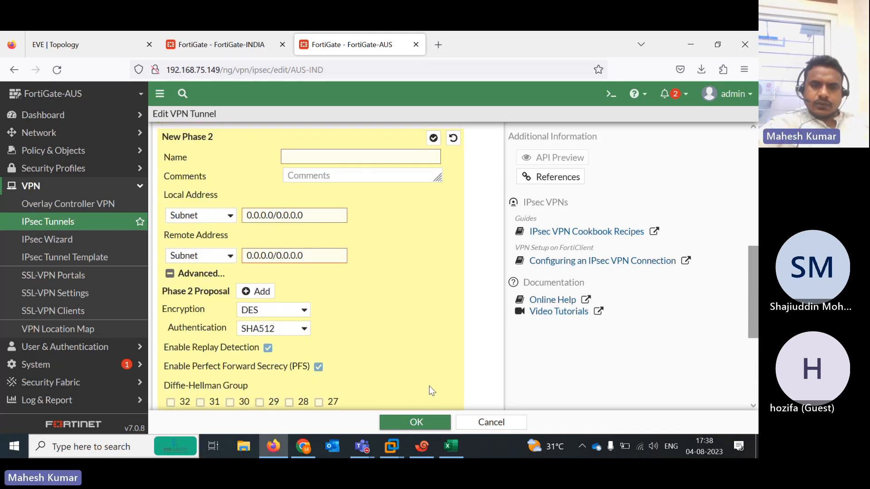
# Discard the unsaved AUS tunnel changes and switch to the INDIA firewall
pyautogui.click(487, 424)
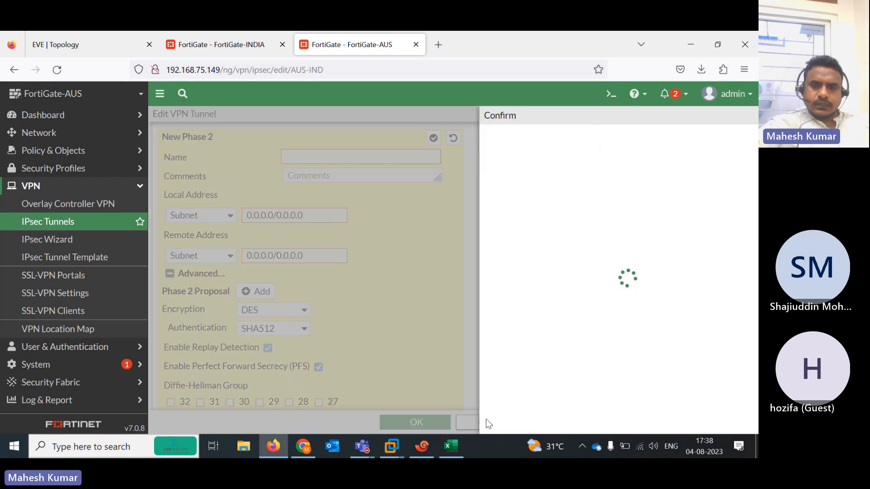
pyautogui.click(560, 429)
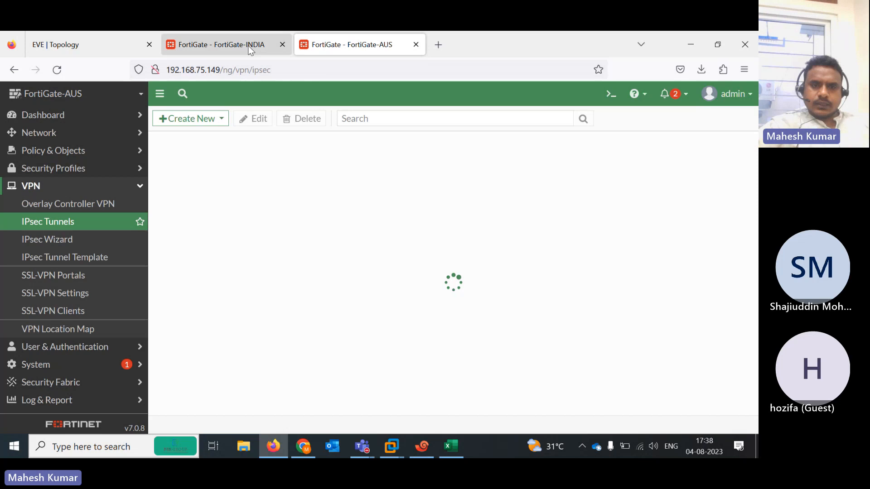
pyautogui.click(248, 46)
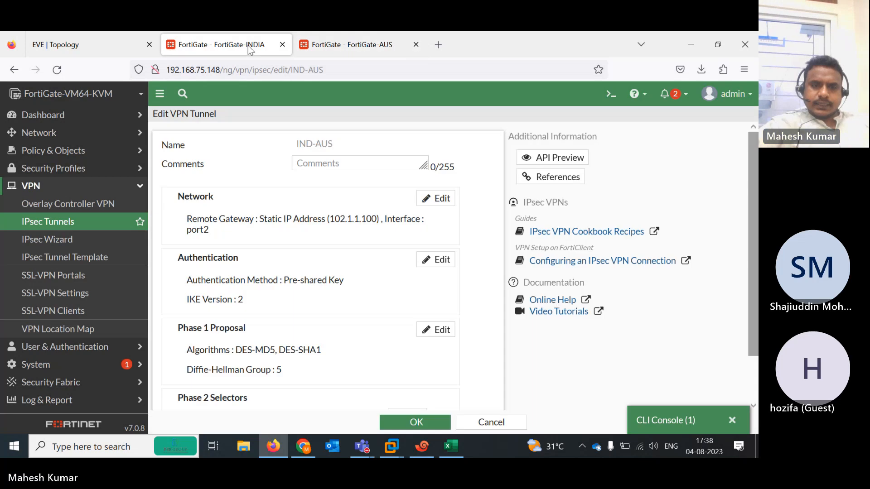
pyautogui.scroll(-1, 417, 390)
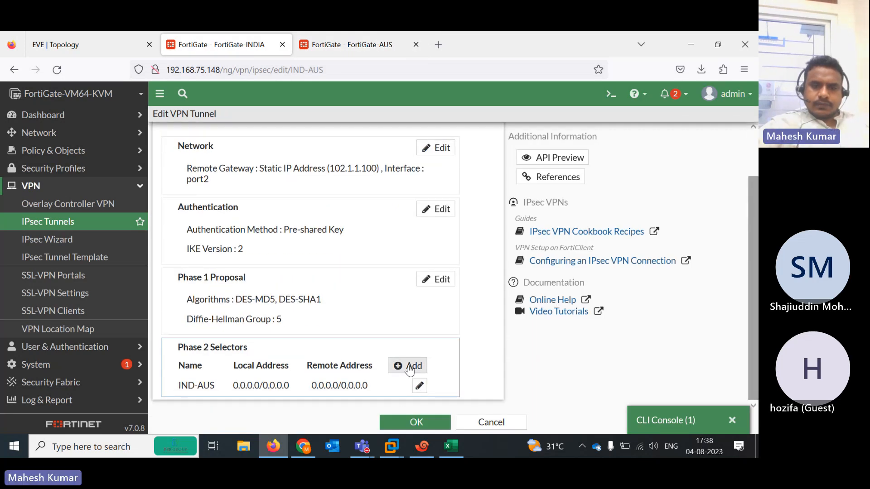
# Review the IND-AUS Phase 2 proposal: DES, SHA512, PFS, DH group 5, 43200-second lifetime
pyautogui.click(421, 386)
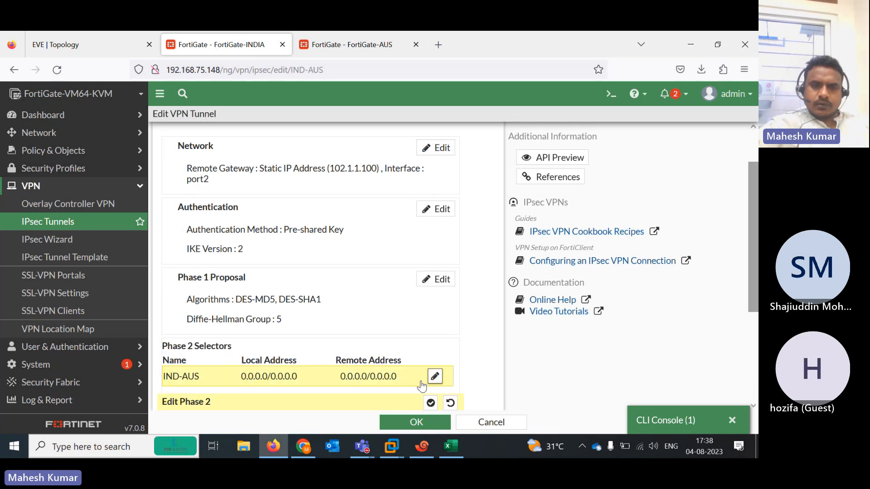
pyautogui.scroll(-3, 755, 338)
pyautogui.scroll(-3, 756, 338)
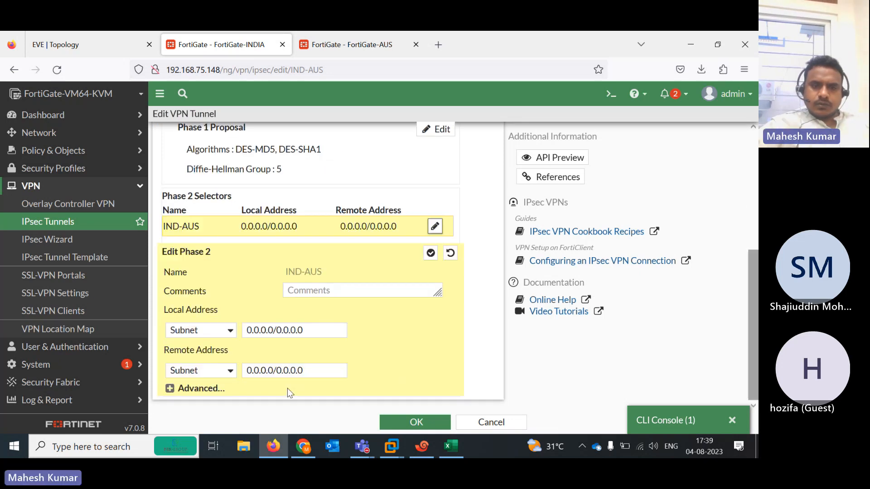
pyautogui.click(199, 386)
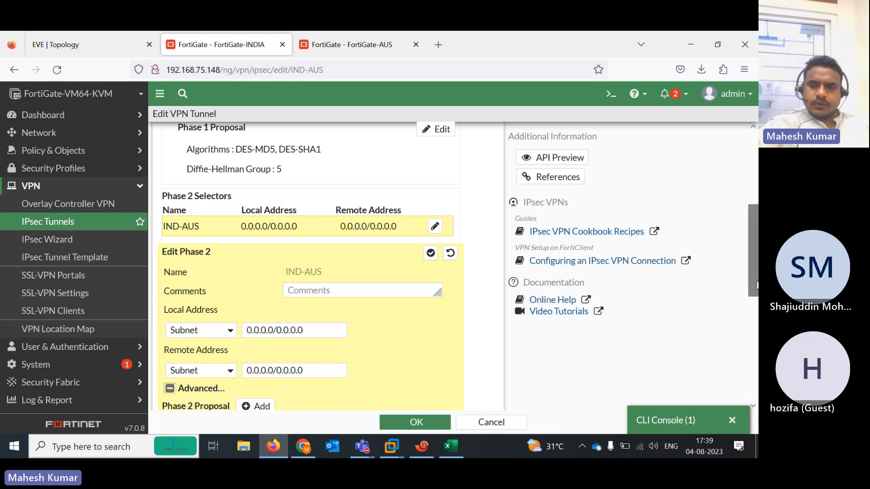
pyautogui.scroll(-7, 302, 298)
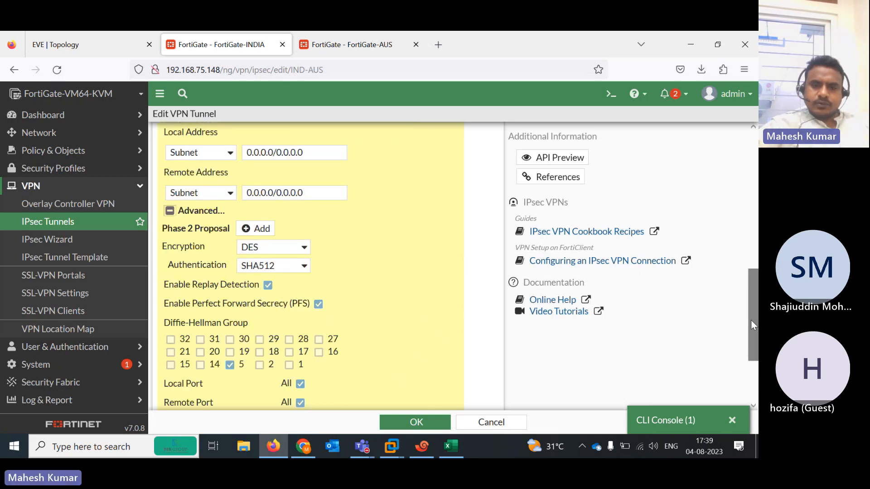
pyautogui.scroll(-4, 752, 320)
pyautogui.click(491, 422)
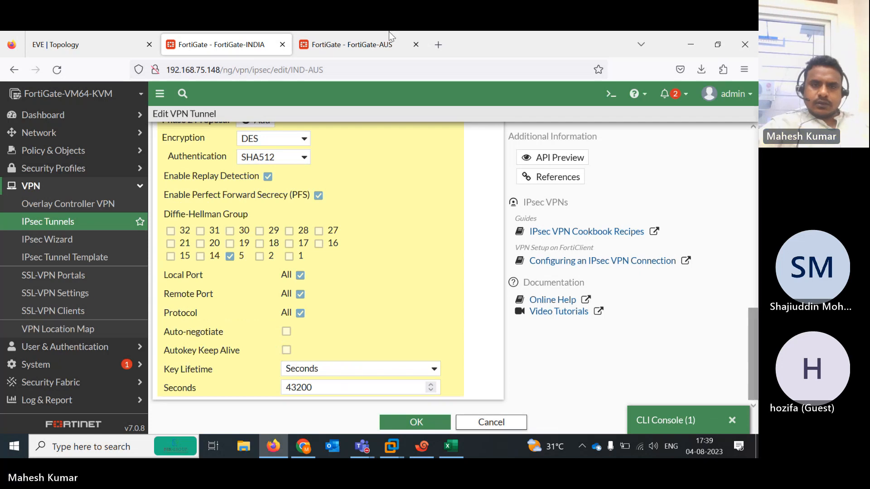
# Open the AUS-IND tunnel on the Australia firewall for editing
pyautogui.click(358, 44)
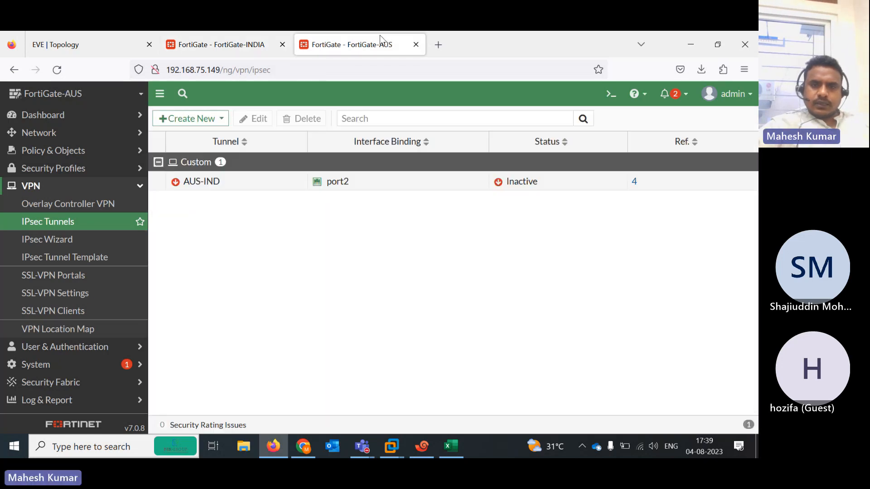
pyautogui.doubleClick(258, 181)
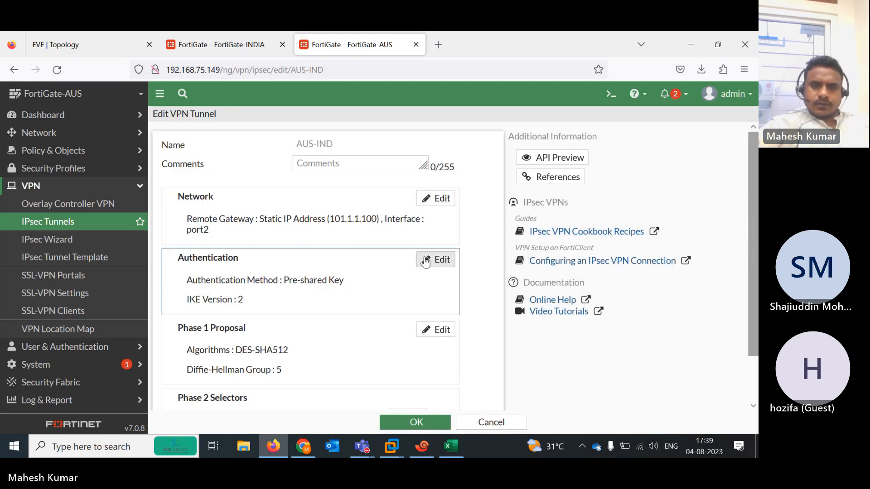
pyautogui.click(77, 43)
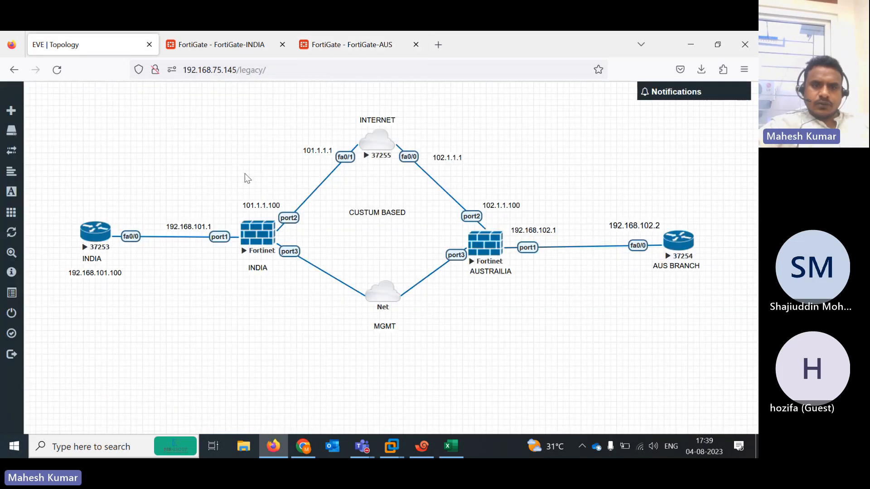
pyautogui.click(338, 43)
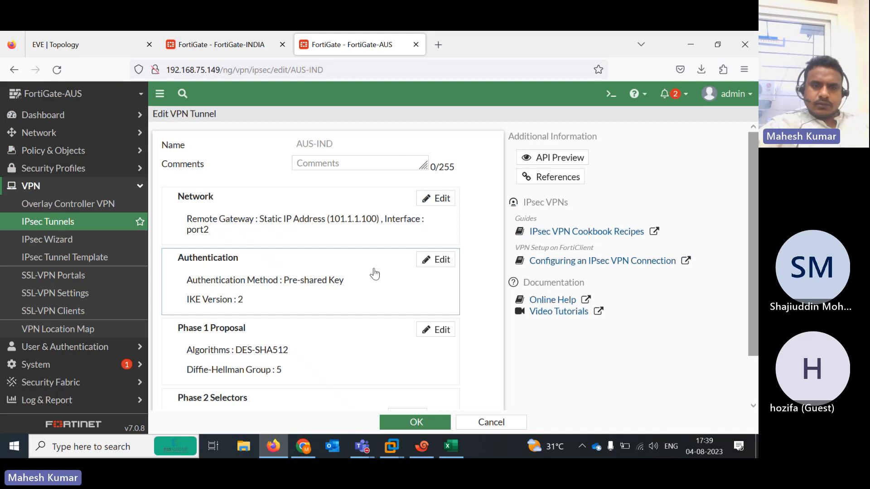
pyautogui.moveTo(733, 236); pyautogui.dragTo(743, 284)
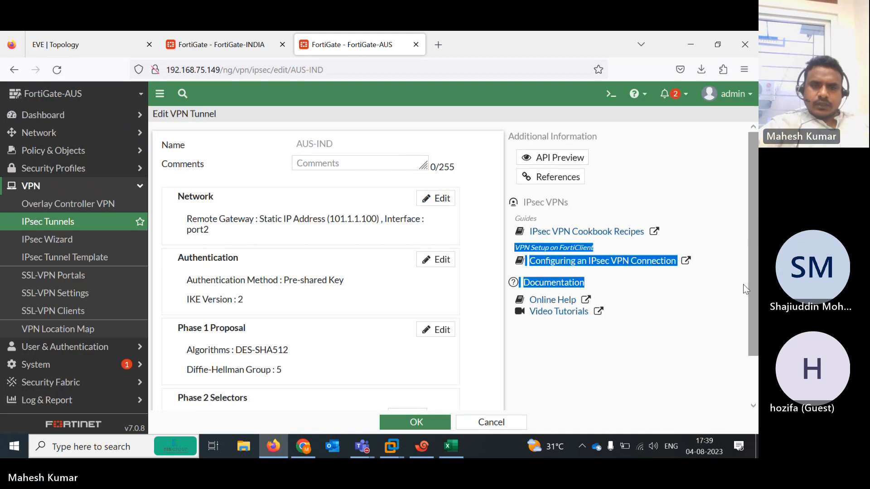
pyautogui.click(669, 317)
pyautogui.moveTo(753, 328); pyautogui.dragTo(754, 374)
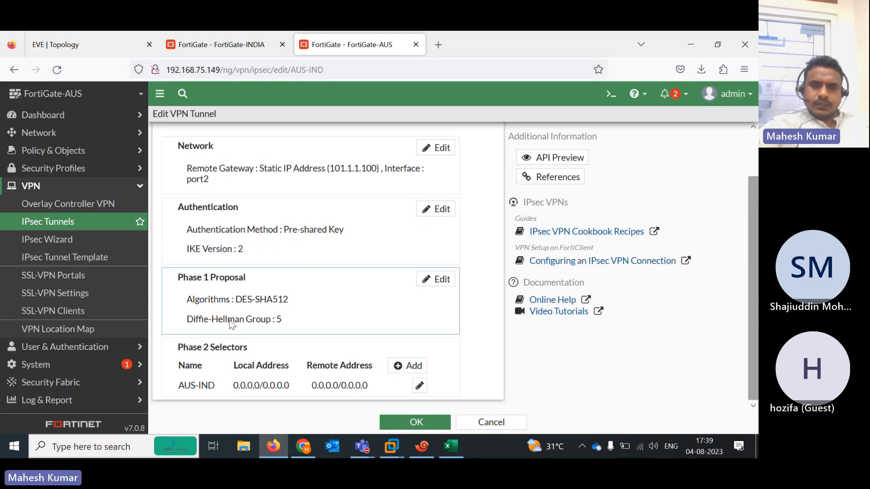
# Review the AUS-IND Phase 2 proposal (DES, SHA512, DH group 5) and save the tunnel
pyautogui.click(419, 386)
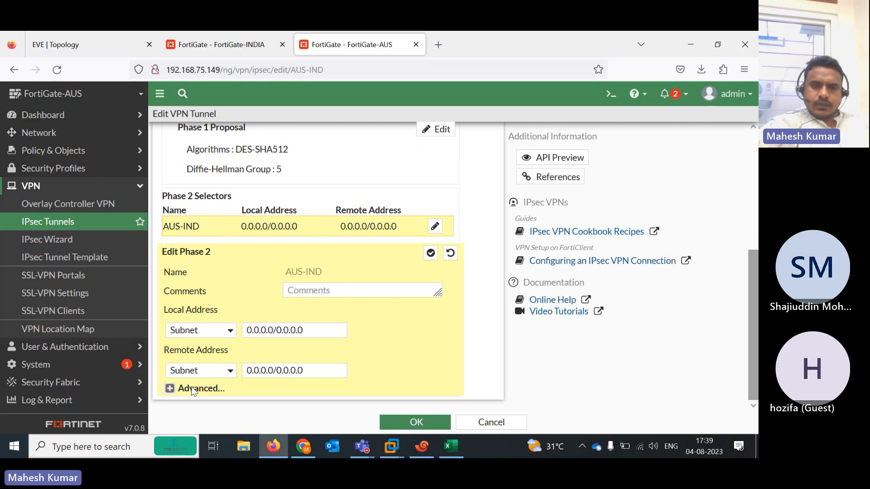
pyautogui.click(191, 389)
pyautogui.moveTo(754, 279); pyautogui.dragTo(757, 354)
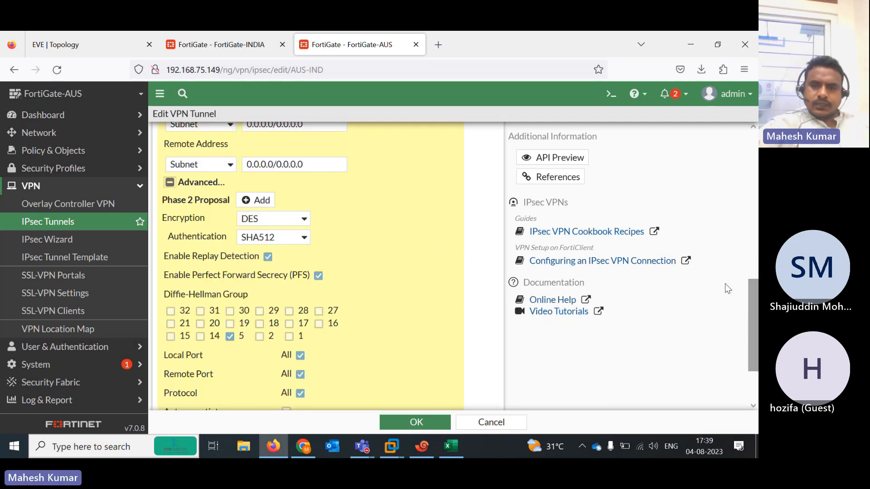
pyautogui.scroll(-3, 751, 323)
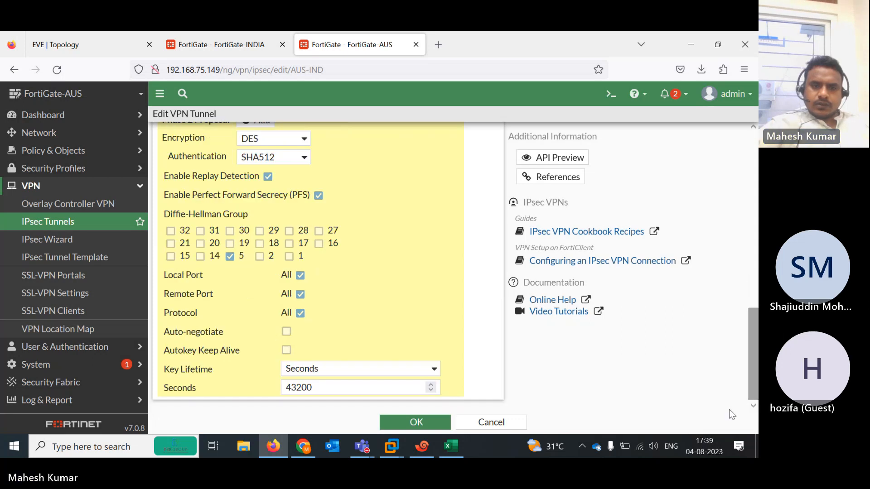
pyautogui.click(418, 424)
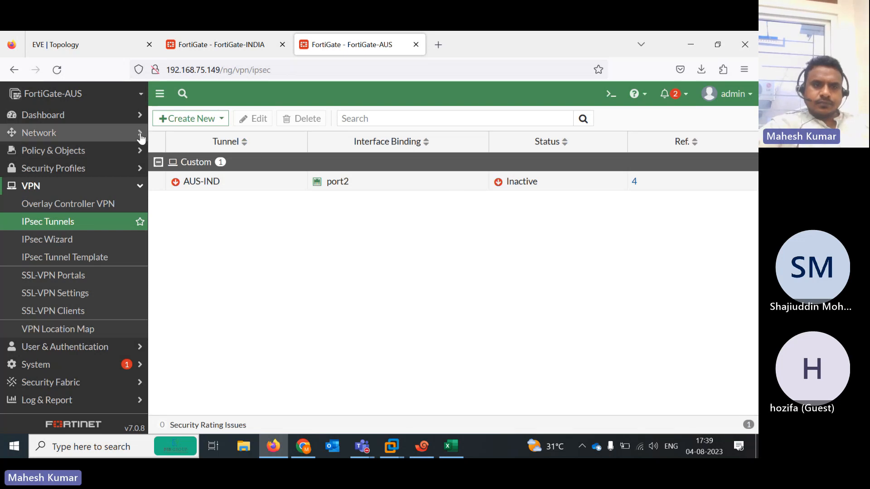
# Open the IPsec Monitor on the AUS firewall and reload the page
pyautogui.click(99, 114)
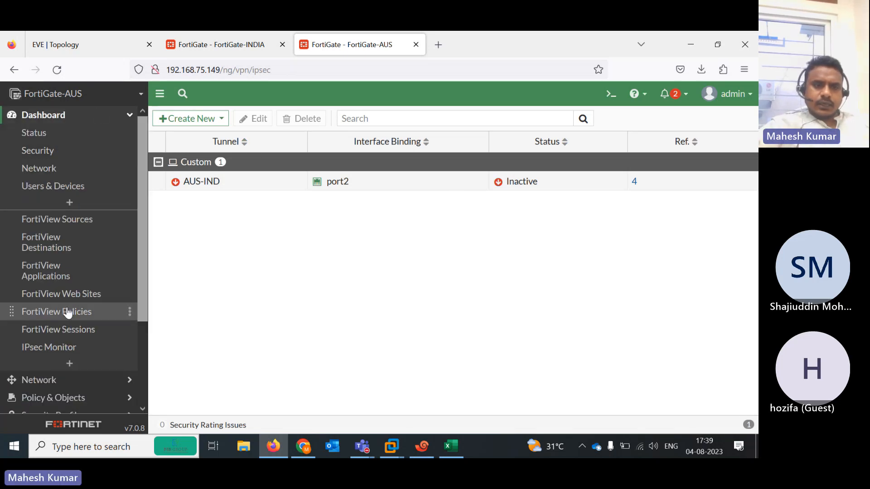
pyautogui.click(68, 347)
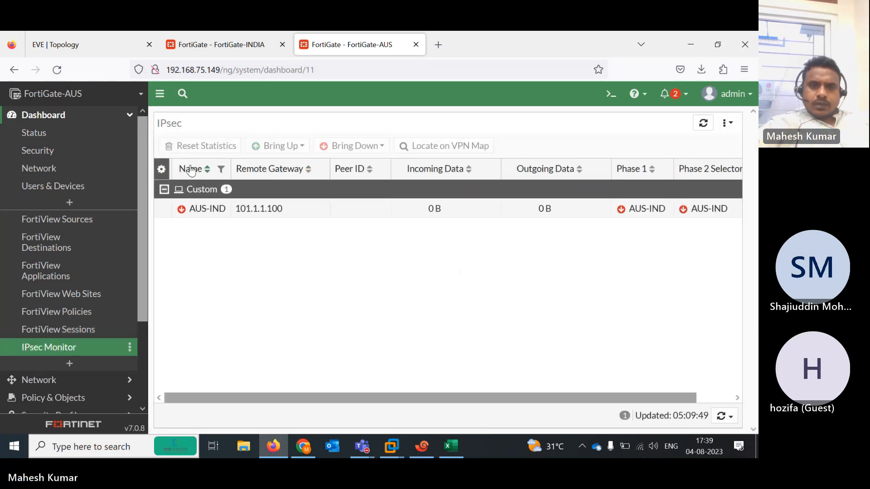
pyautogui.click(56, 71)
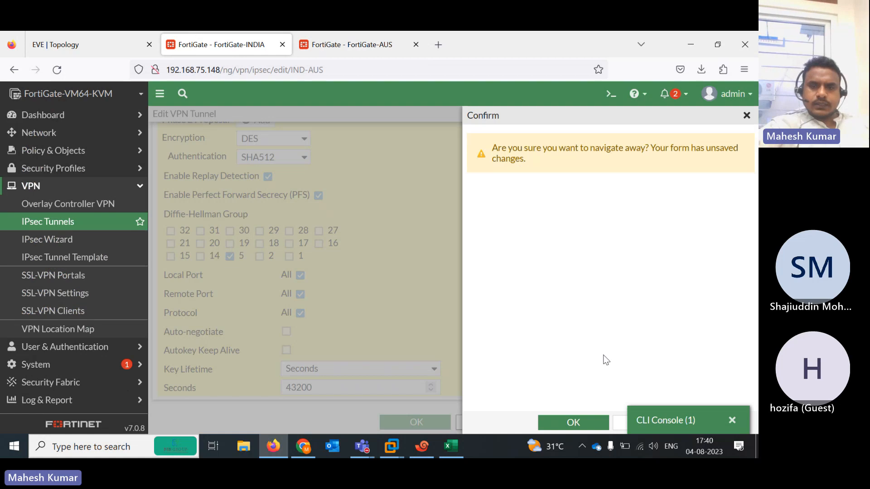
# Discard the unsaved India tunnel edit, check India's IPsec Monitor, then open its IPsec Tunnels list
pyautogui.click(738, 420)
pyautogui.click(578, 424)
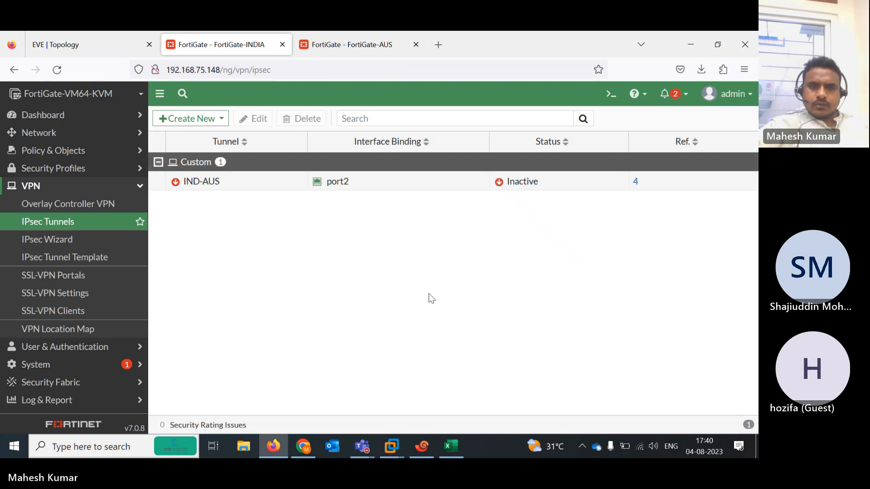
pyautogui.click(57, 70)
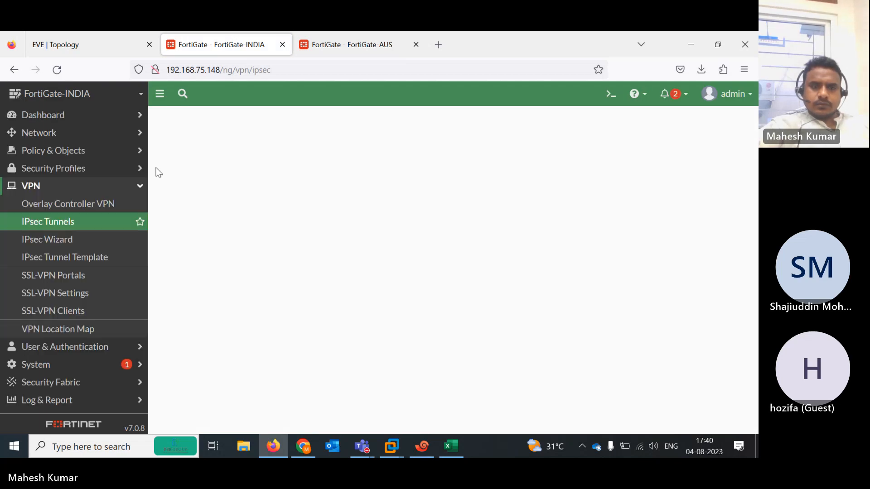
pyautogui.click(64, 121)
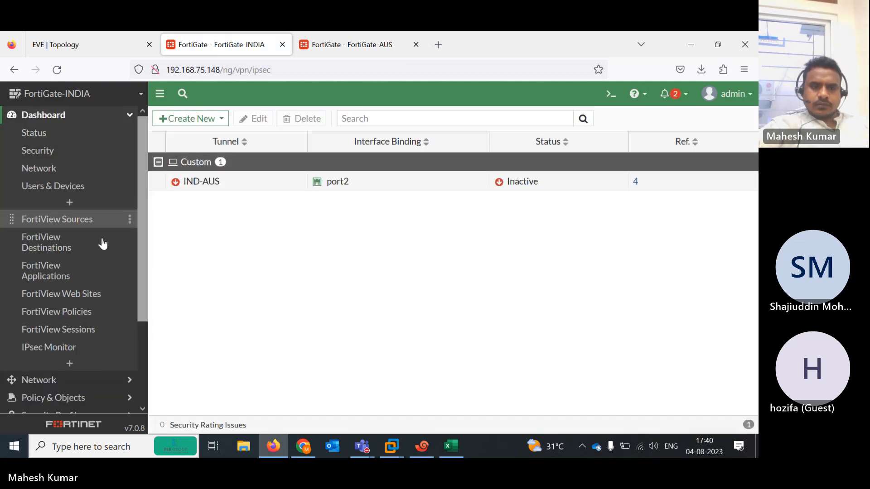
pyautogui.click(86, 349)
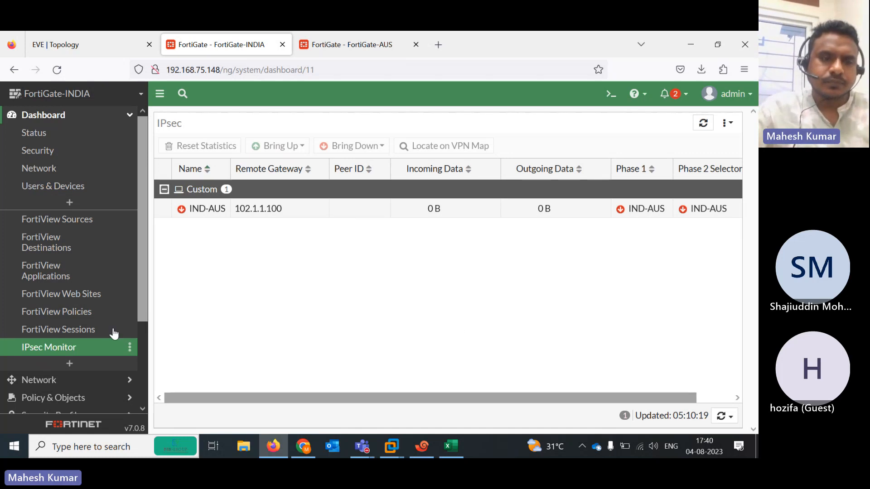
pyautogui.moveTo(143, 272); pyautogui.dragTo(136, 455)
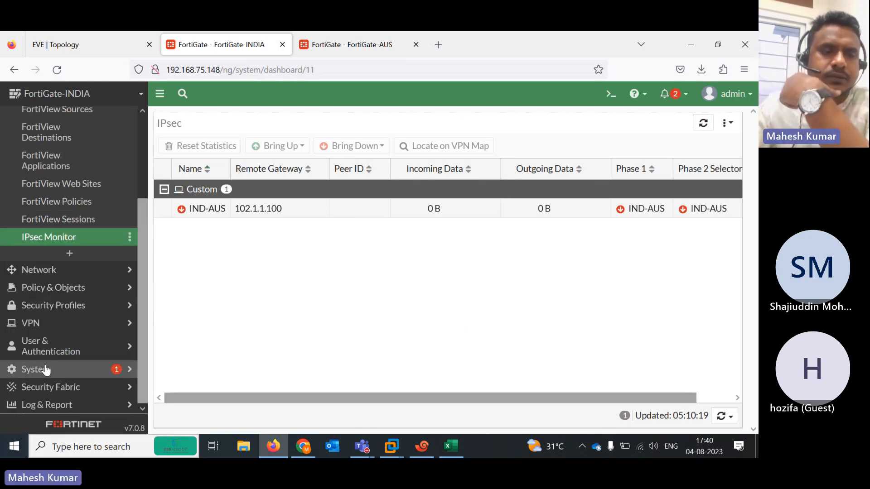
pyautogui.click(34, 325)
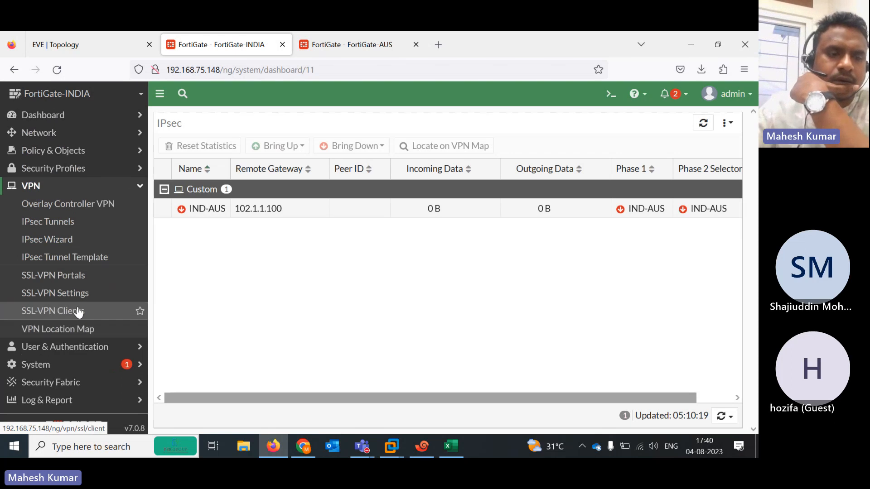
pyautogui.click(48, 222)
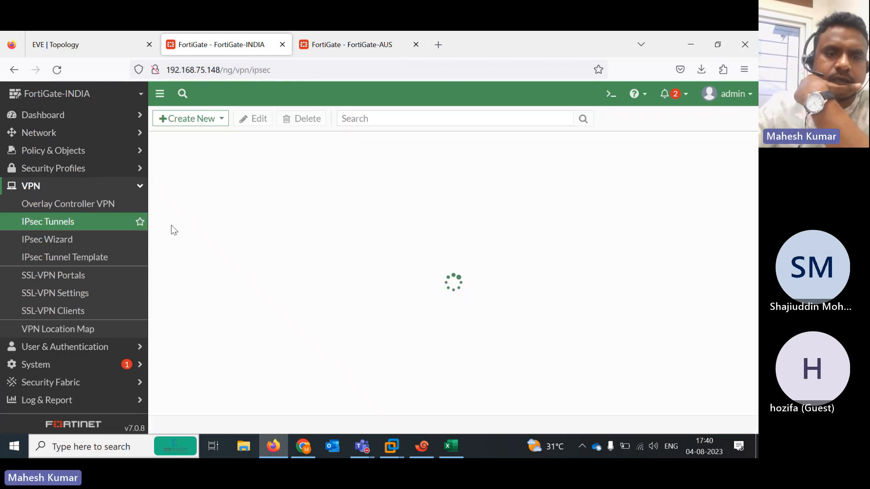
# Open the IND-AUS tunnel and re-enter its pre-shared key
pyautogui.doubleClick(256, 188)
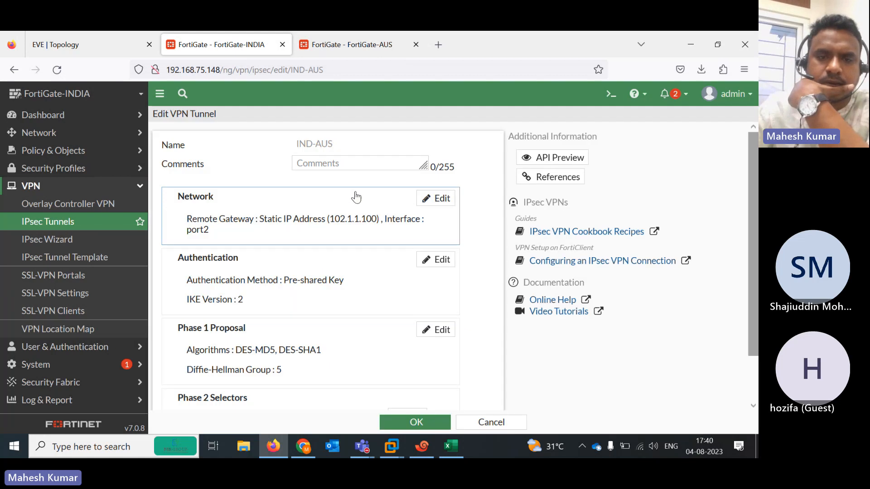
pyautogui.click(434, 268)
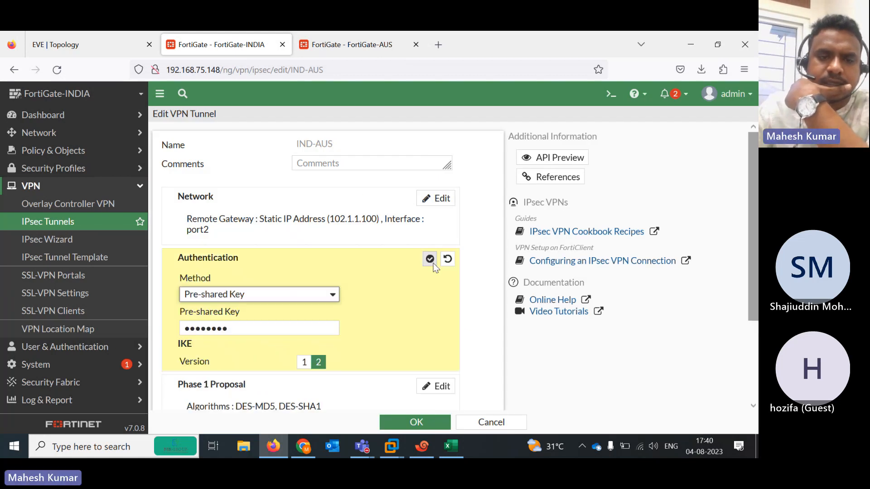
pyautogui.click(261, 323)
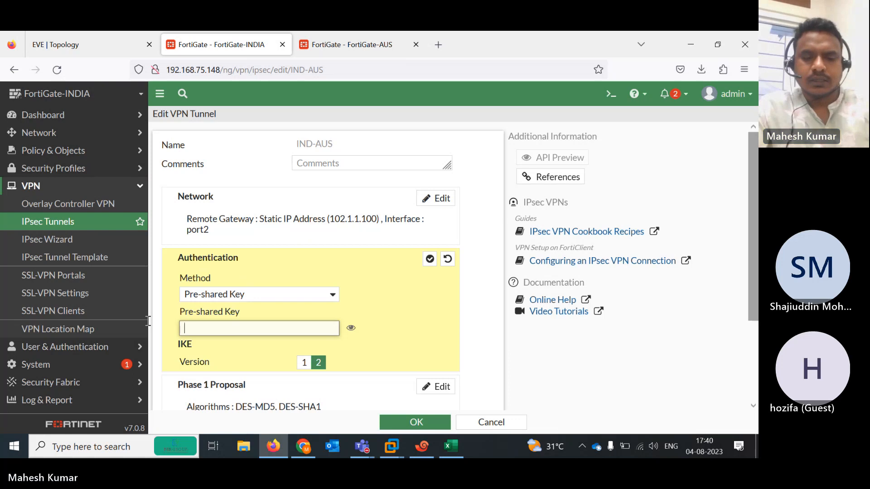
pyautogui.write('123456')
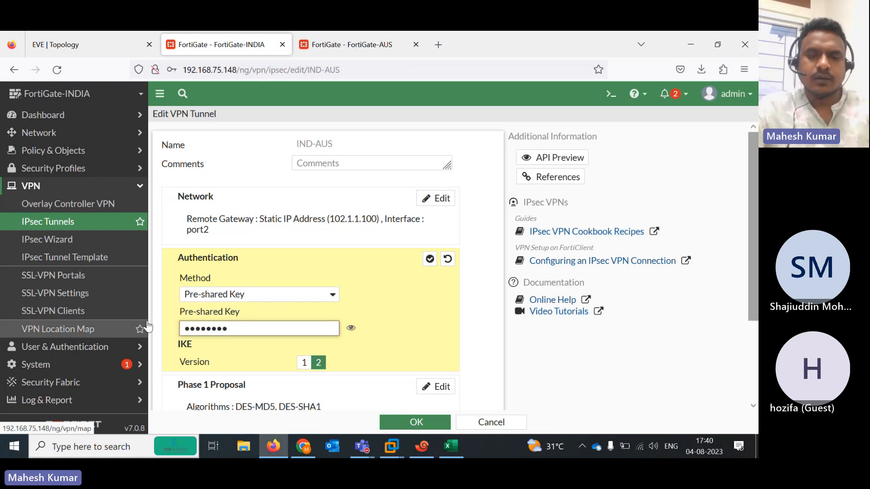
pyautogui.click(350, 328)
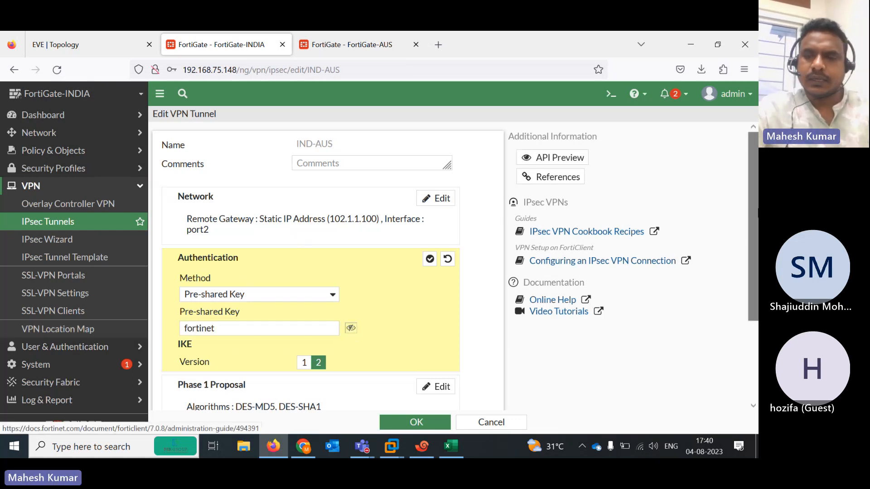
# Remove the extra Phase 1 proposal and set Phase 1 authentication to SHA512
pyautogui.scroll(-3, 417, 295)
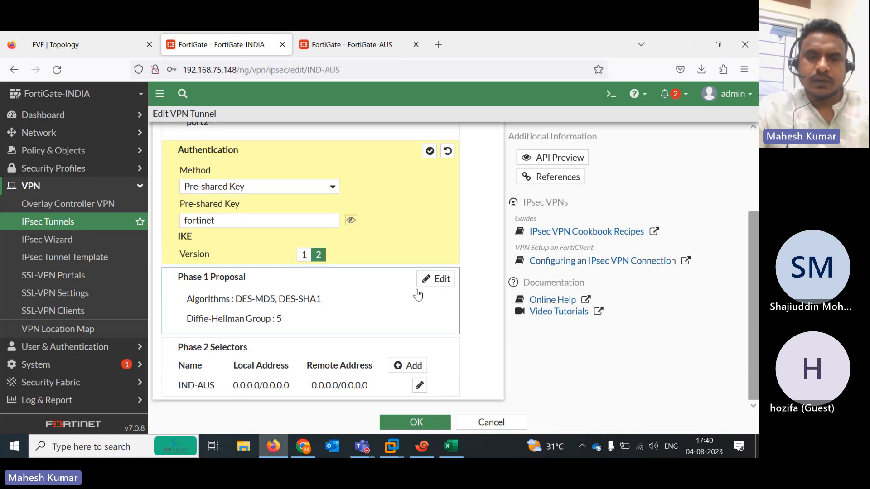
pyautogui.click(437, 278)
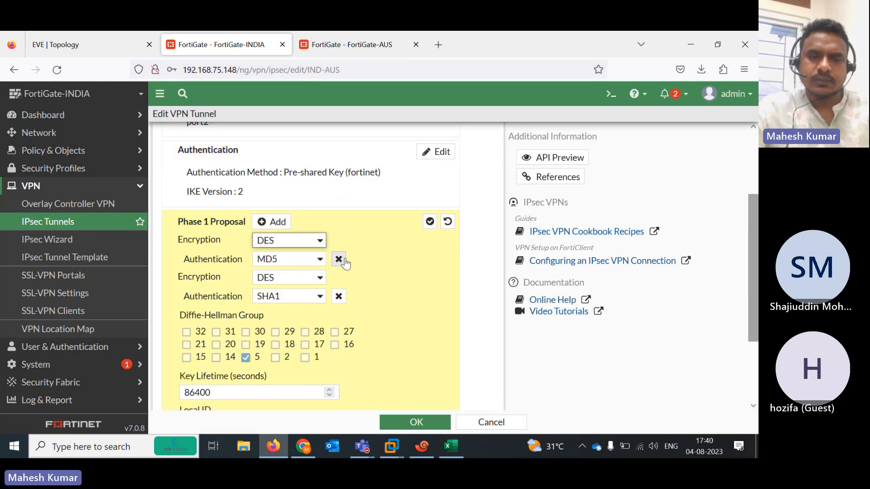
pyautogui.click(340, 297)
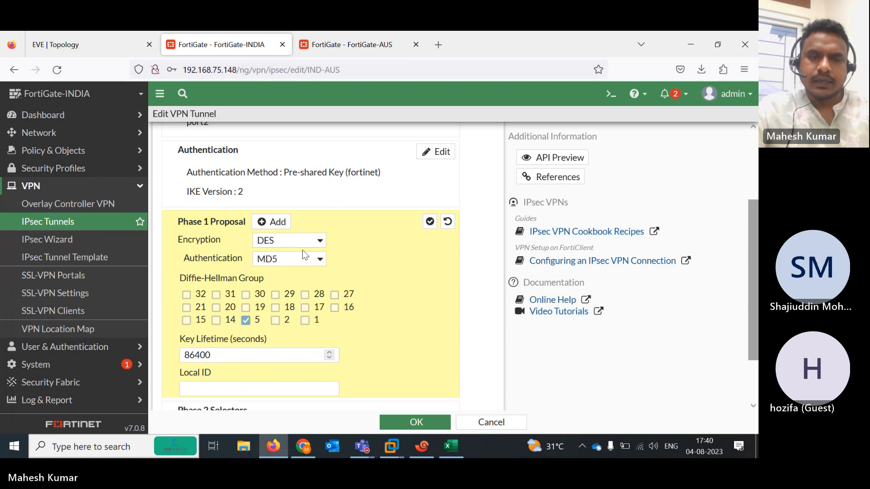
pyautogui.click(320, 261)
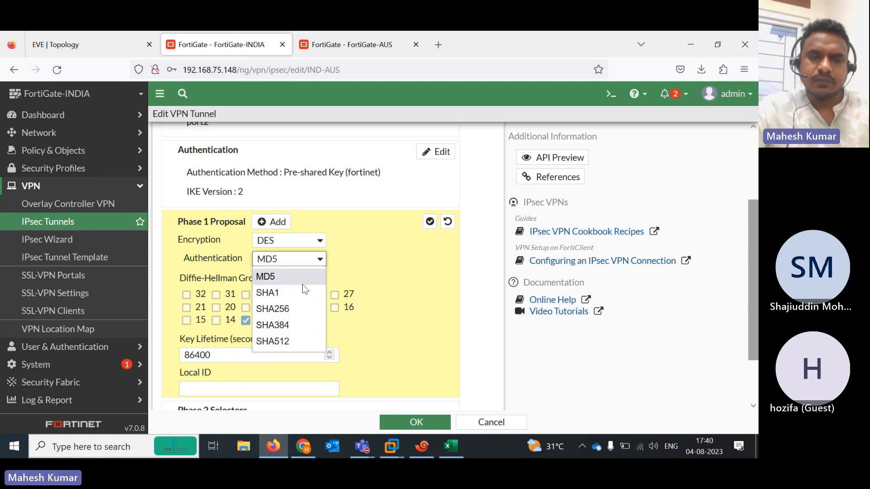
pyautogui.click(290, 340)
pyautogui.scroll(-2, 757, 250)
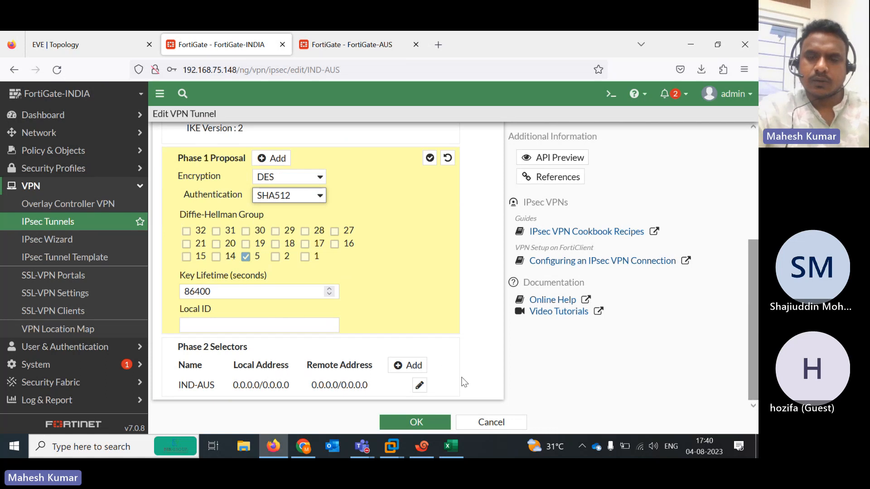
# Review the IND-AUS Phase 2 advanced proposal, save the tunnel, and go to the AUS firewall
pyautogui.click(419, 385)
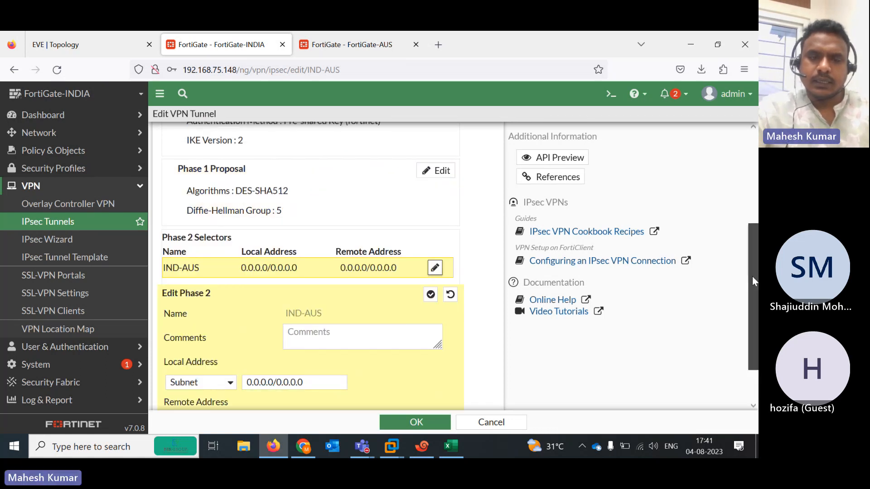
pyautogui.scroll(-2, 363, 394)
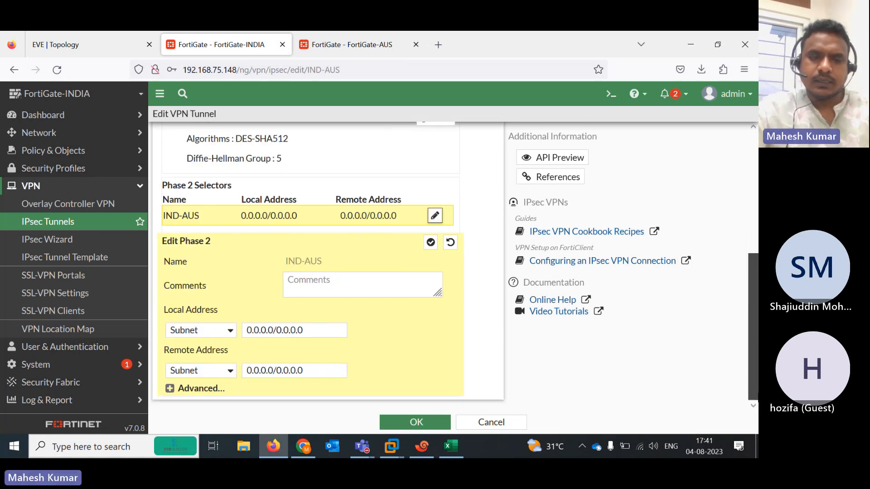
pyautogui.click(189, 390)
pyautogui.scroll(-2, 681, 290)
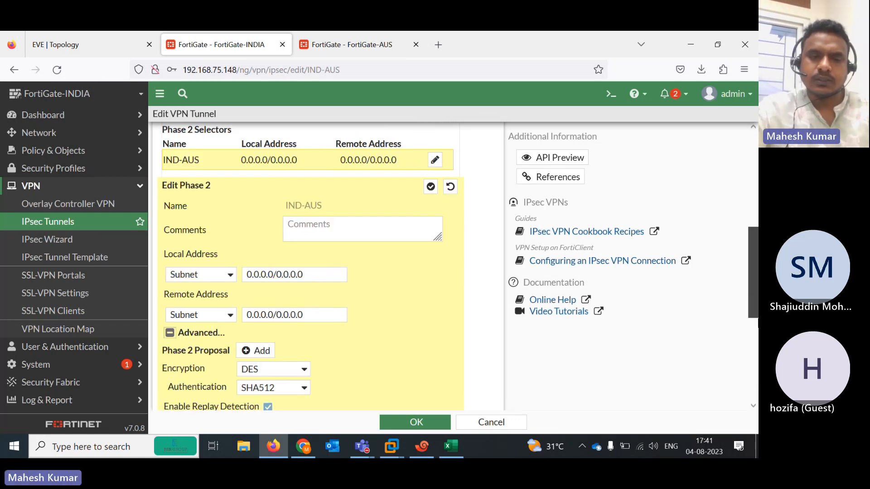
pyautogui.scroll(-3, 668, 342)
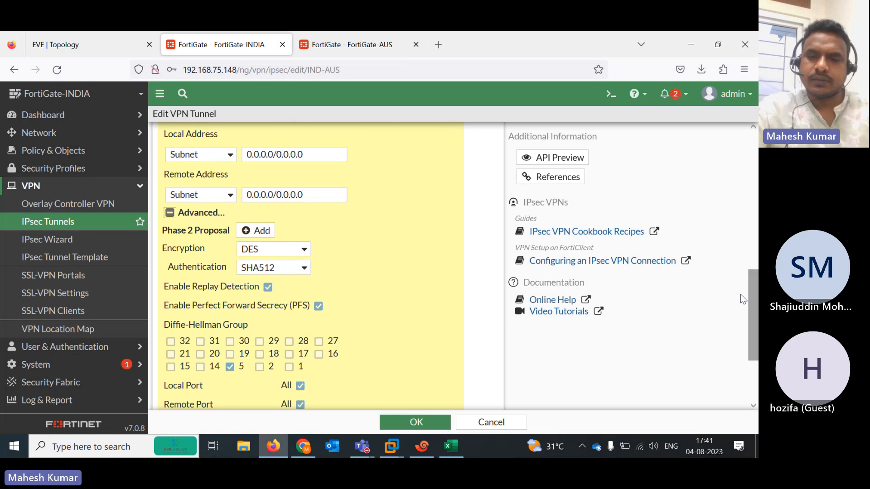
pyautogui.scroll(-3, 435, 389)
pyautogui.click(419, 424)
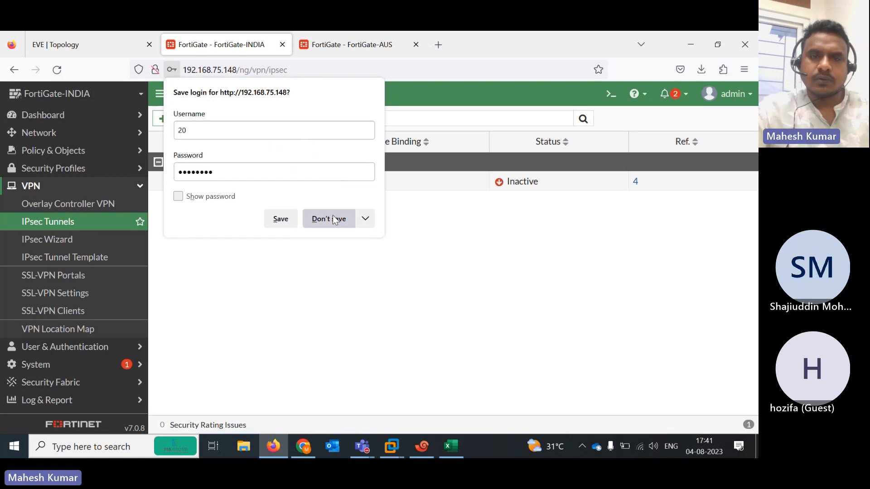
pyautogui.click(334, 220)
pyautogui.click(340, 45)
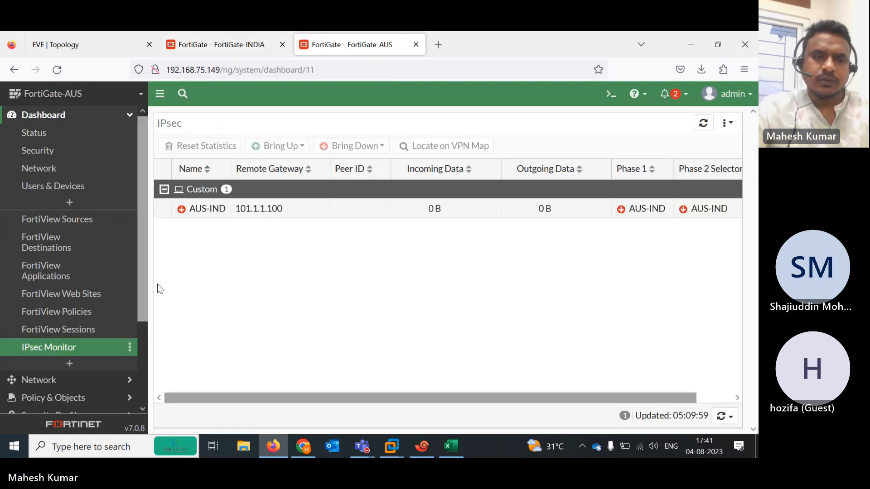
# Confirm AUS-IND shows Up on port2 in the AUS IPsec Tunnels list, then view the EVE topology
pyautogui.scroll(-3, 145, 292)
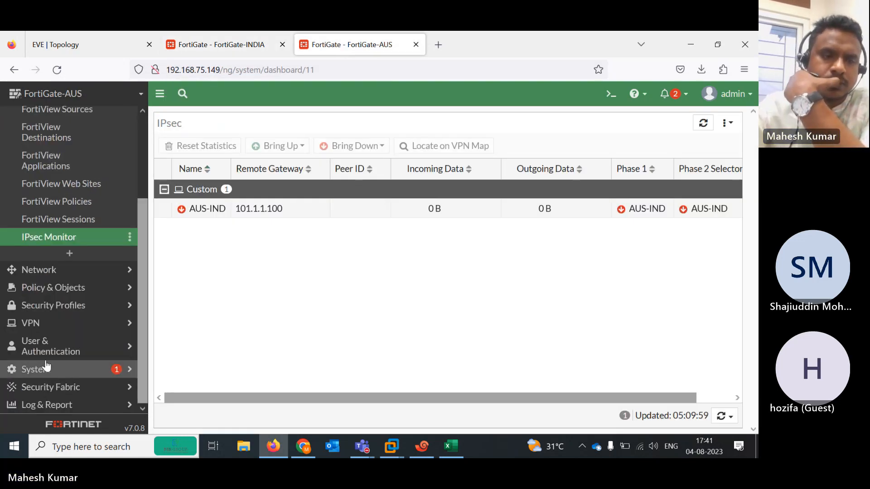
pyautogui.click(25, 326)
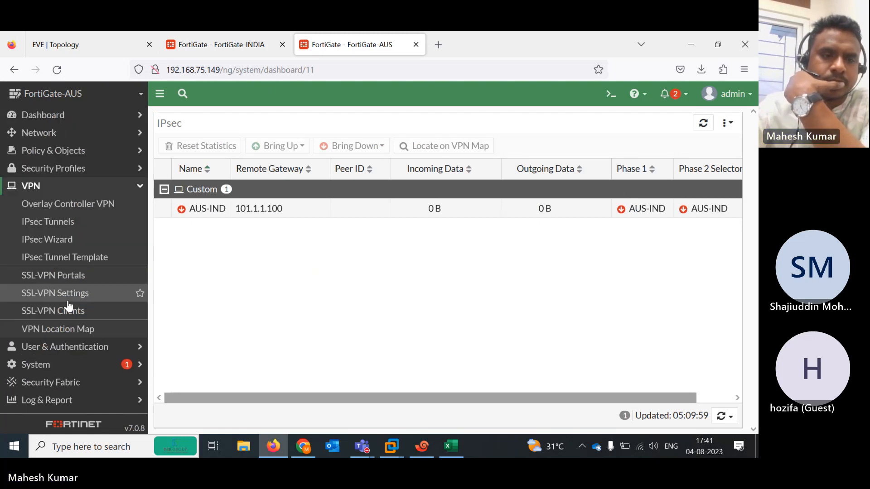
pyautogui.click(48, 227)
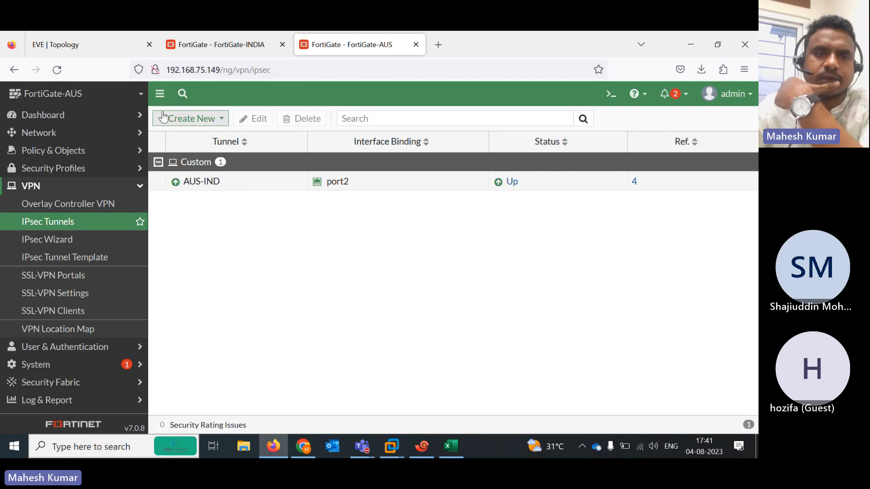
pyautogui.click(67, 46)
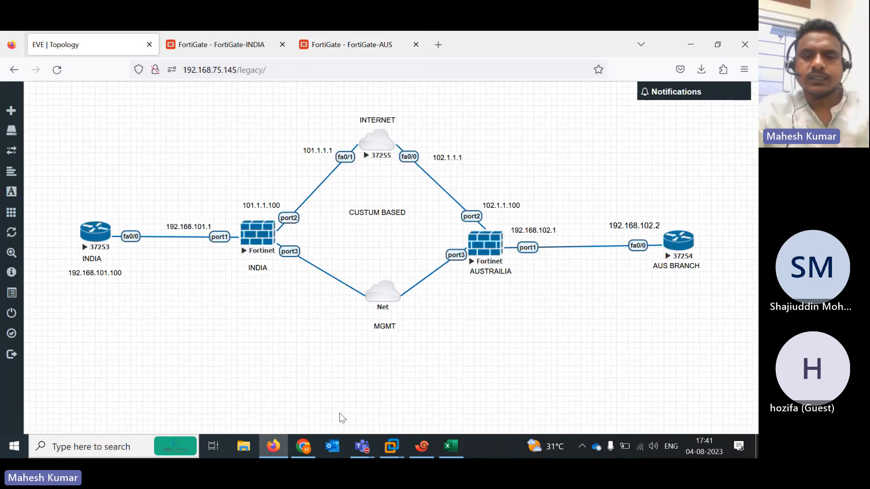
# Check the 'auth verify done' log lines in the INDIA and AUS firewall sessions
pyautogui.click(422, 447)
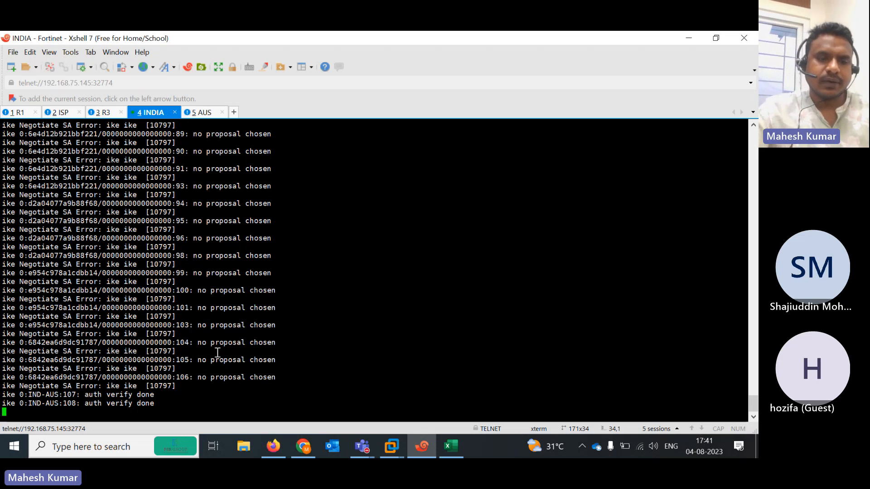
pyautogui.moveTo(50, 398); pyautogui.dragTo(171, 408)
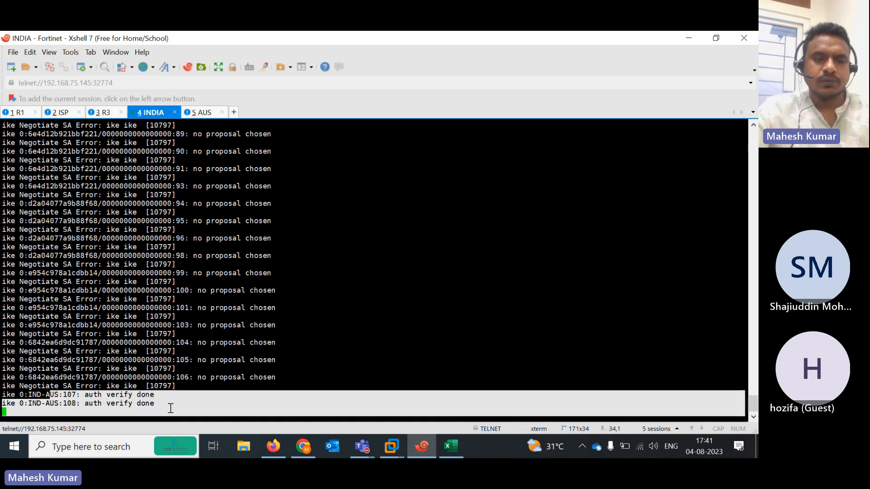
pyautogui.moveTo(49, 399); pyautogui.dragTo(173, 406)
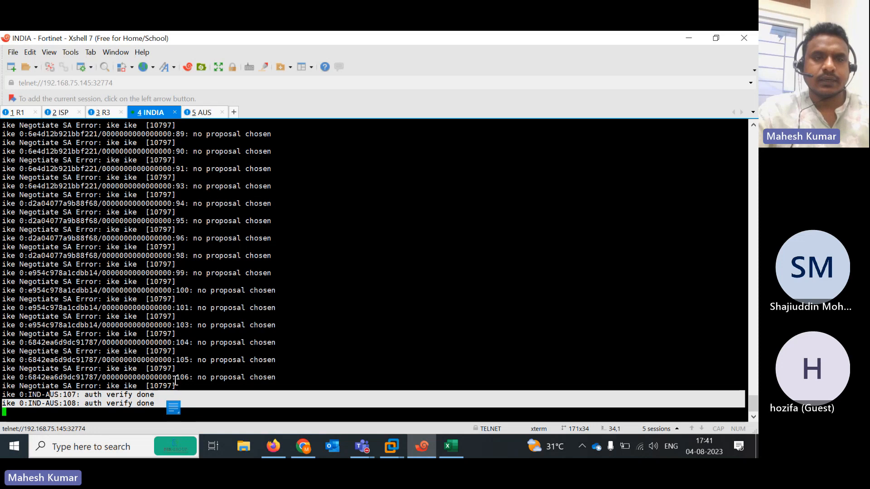
pyautogui.click(199, 113)
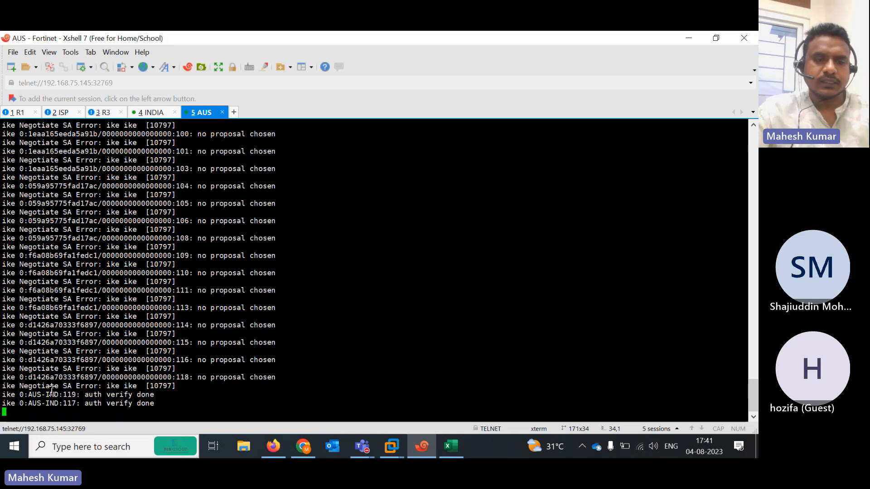
pyautogui.moveTo(49, 394); pyautogui.dragTo(172, 406)
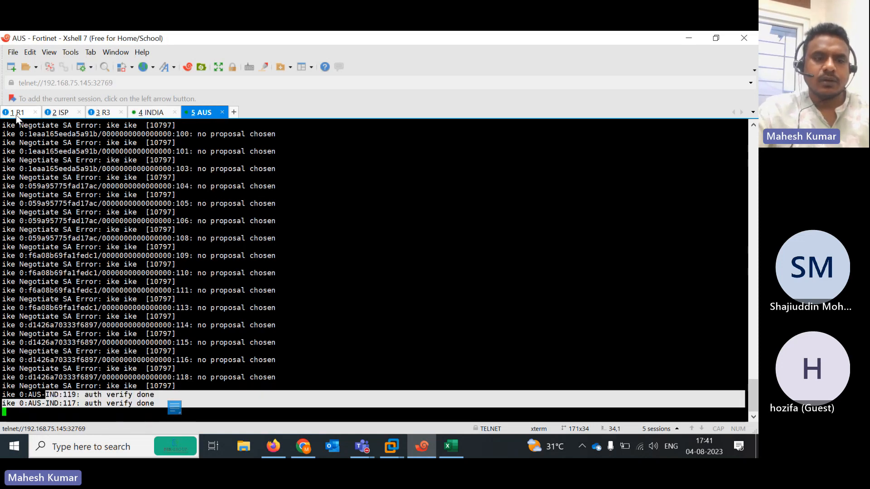
# Rerun the 50-packet ping from R1 to 192.168.102.1, now succeeding 100 percent
pyautogui.click(17, 116)
pyautogui.press('Up')
pyautogui.press('Return')
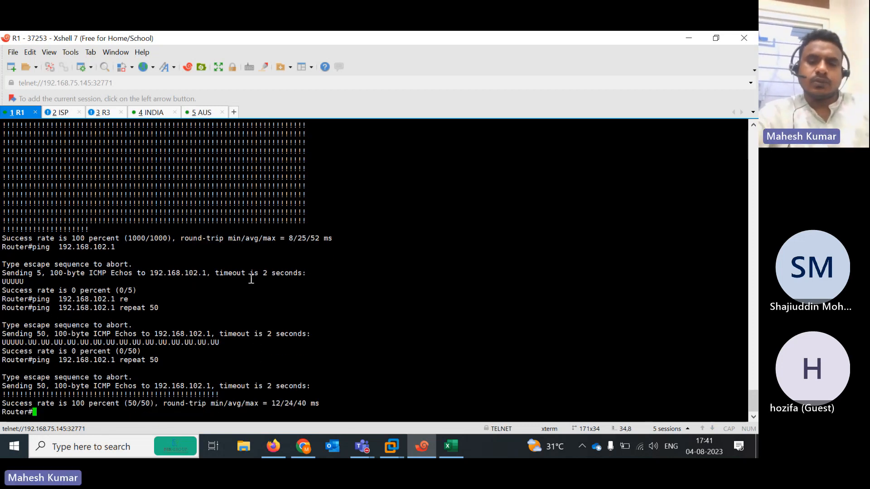
pyautogui.click(444, 444)
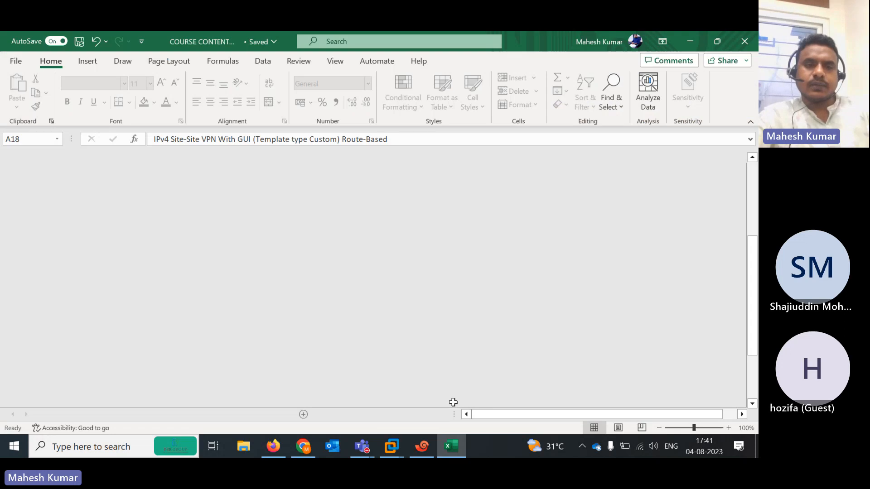
# Mark the IKEv2 CLI topic as DONE in cell B19
pyautogui.press('Right')
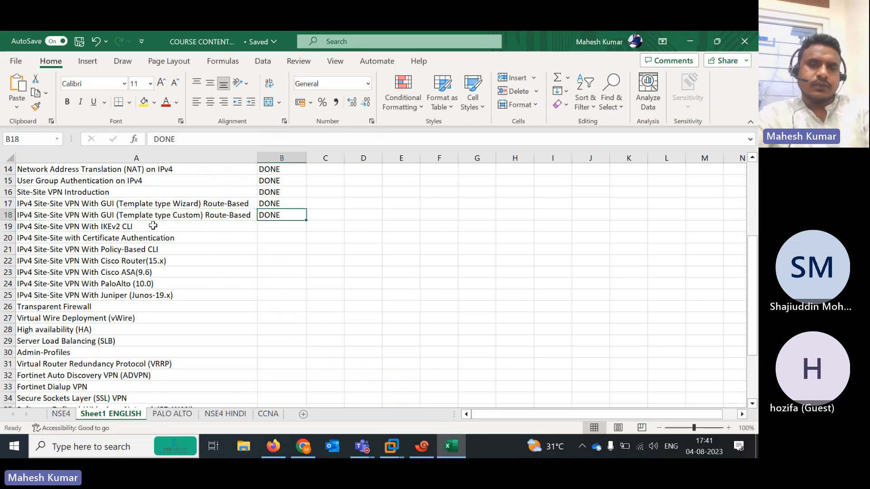
pyautogui.press('Left')
pyautogui.press('Down')
pyautogui.press('Right')
pyautogui.write('d')
pyautogui.press('Left')
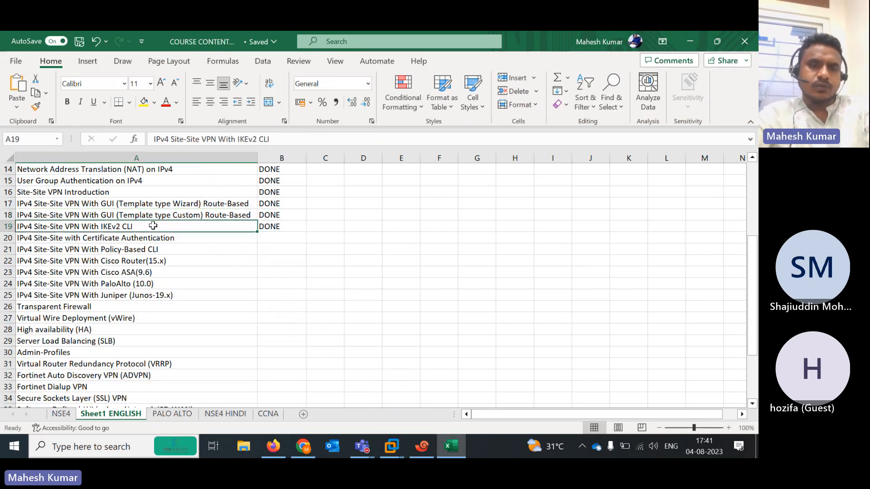
pyautogui.press('Down')
pyautogui.press('Down')
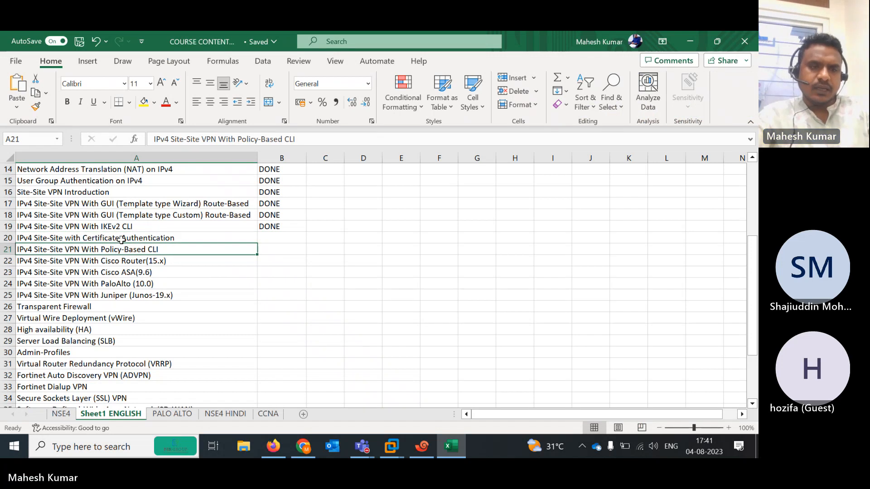
# Move the Policy-Based CLI topic up to row 20 and delete the leftover empty row
pyautogui.click(2, 249)
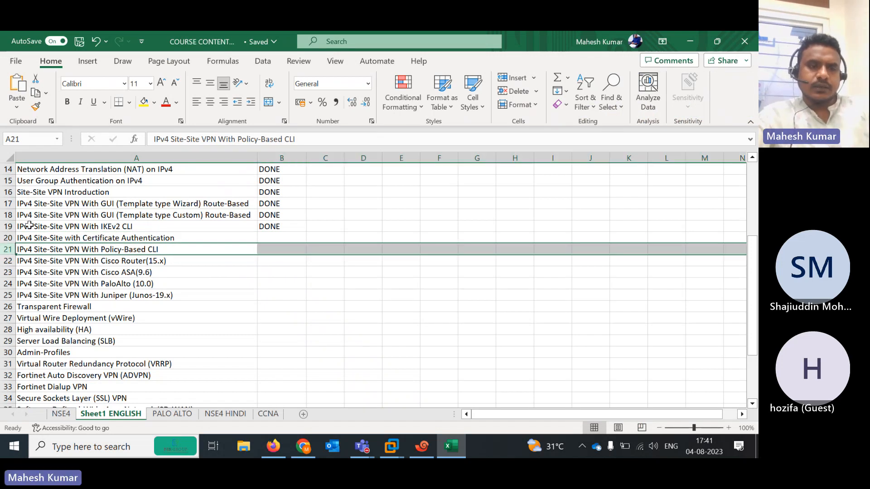
pyautogui.click(2, 238)
pyautogui.rightClick(2, 238)
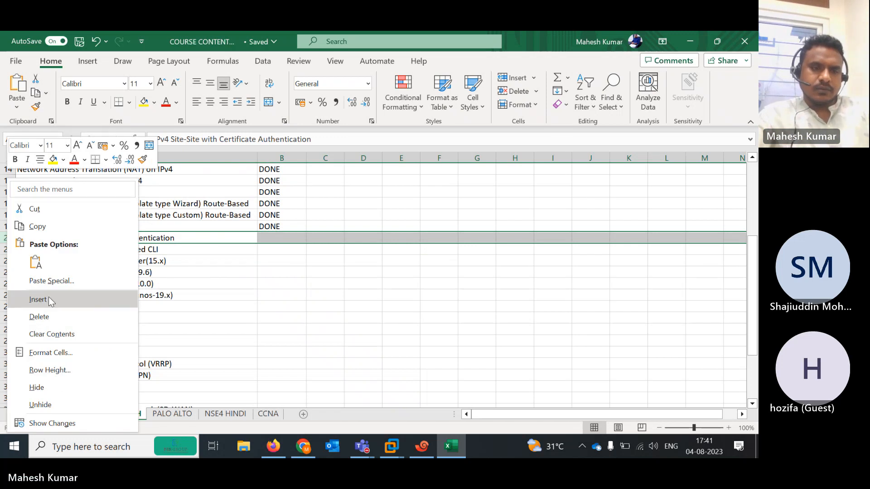
pyautogui.click(49, 301)
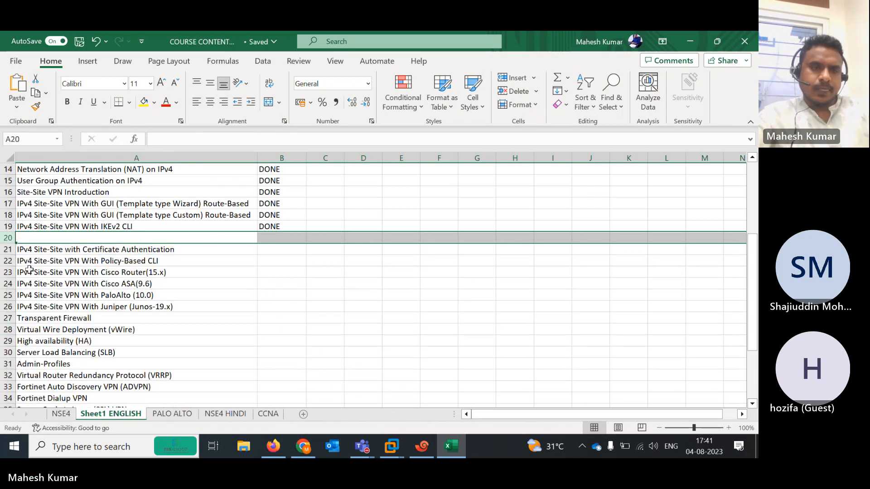
pyautogui.click(2, 261)
pyautogui.hotkey('ctrl', 'x')
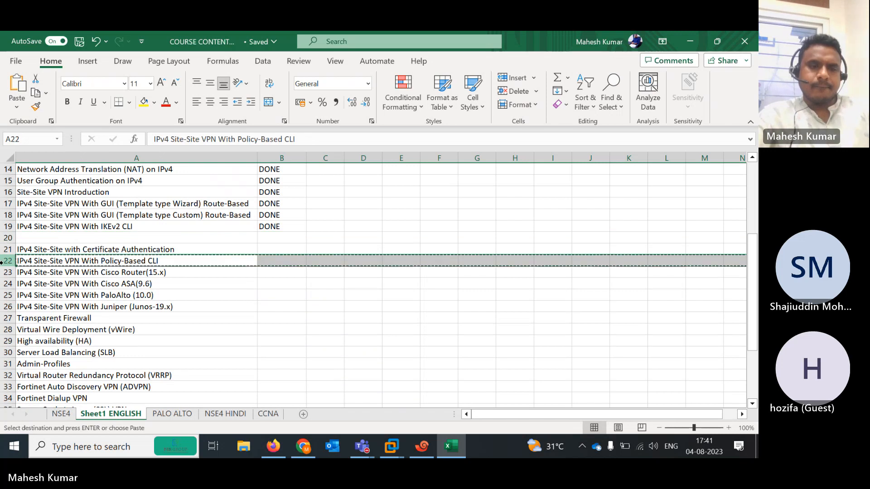
pyautogui.click(6, 237)
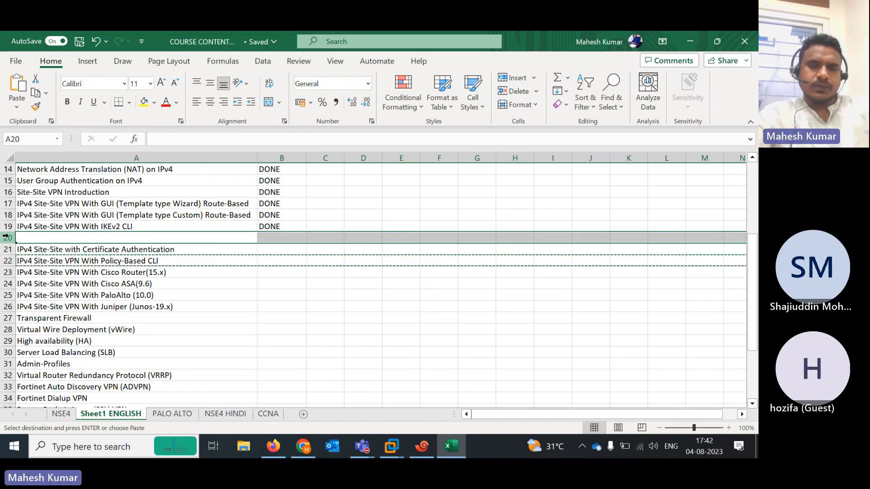
pyautogui.hotkey('ctrl', 'v')
pyautogui.click(7, 261)
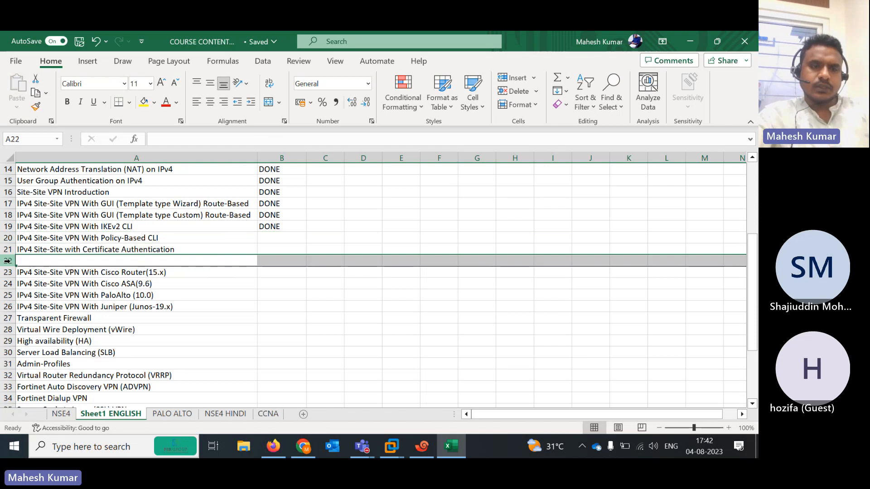
pyautogui.rightClick(8, 261)
pyautogui.click(43, 317)
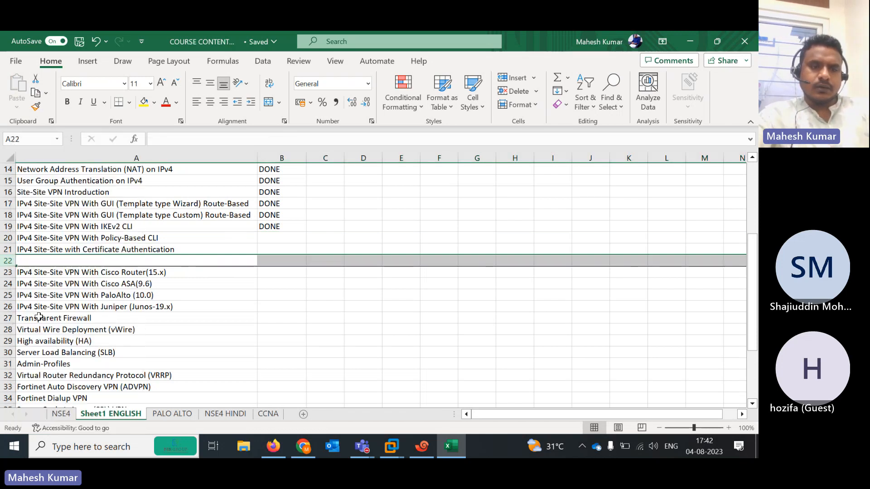
# Review the topic and DONE status cells in rows 19 and 20
pyautogui.click(121, 237)
pyautogui.press('Right')
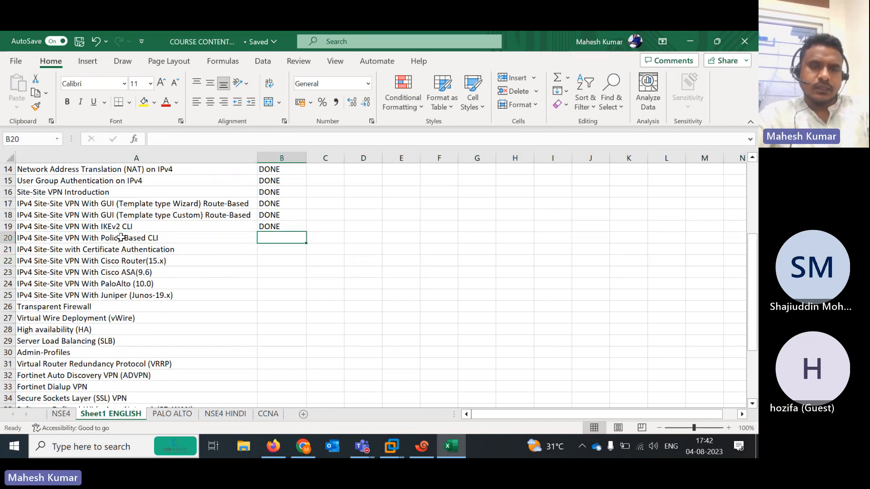
pyautogui.press('Left')
pyautogui.press('Up')
pyautogui.press('Right')
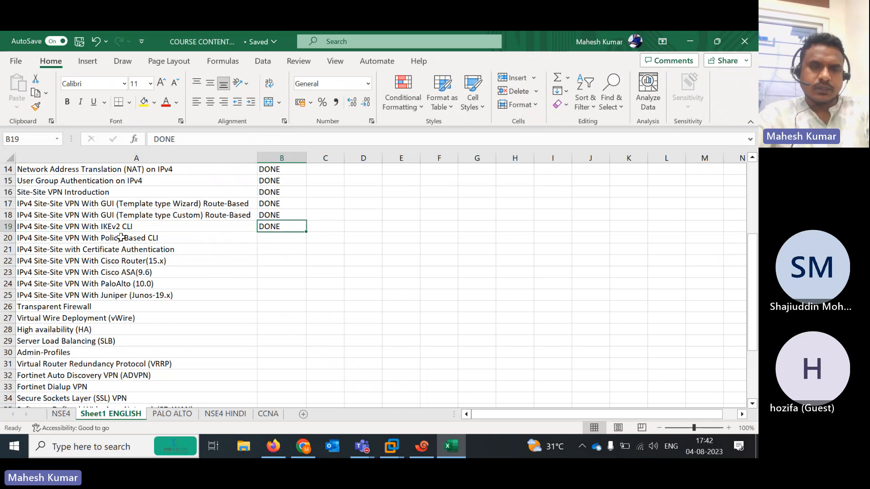
pyautogui.press('Left')
pyautogui.press('Down')
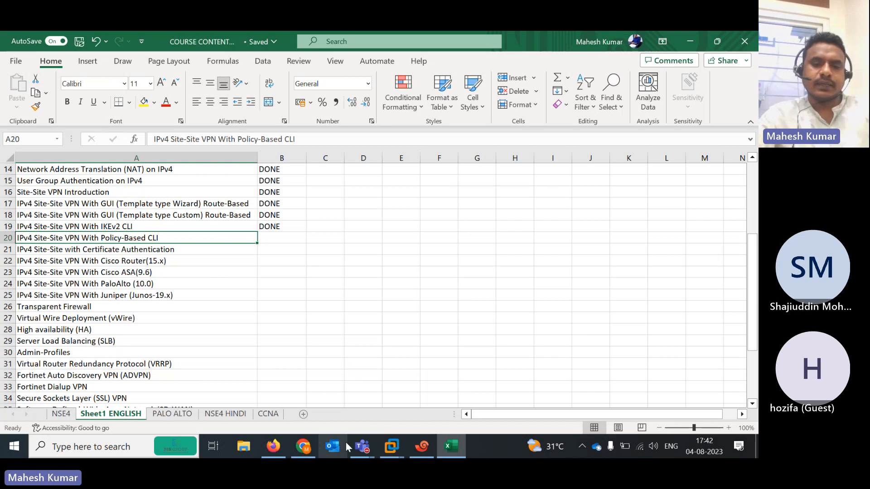
pyautogui.click(362, 446)
pyautogui.click(394, 387)
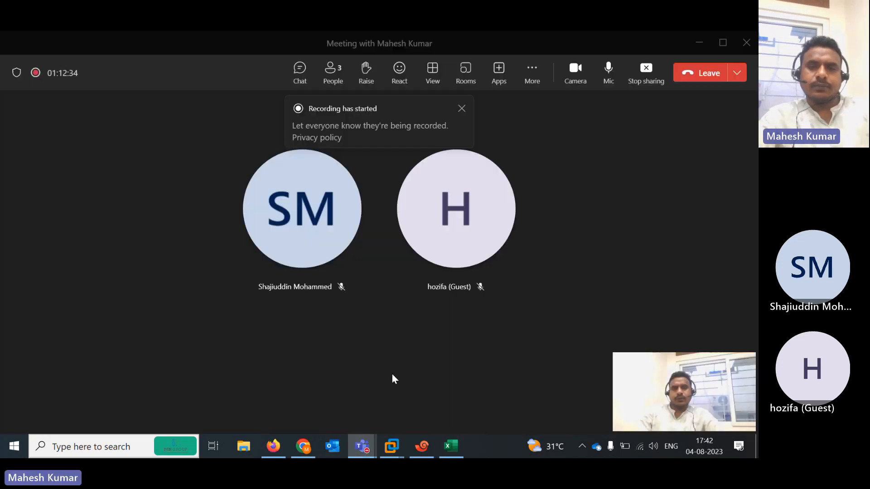
pyautogui.click(535, 75)
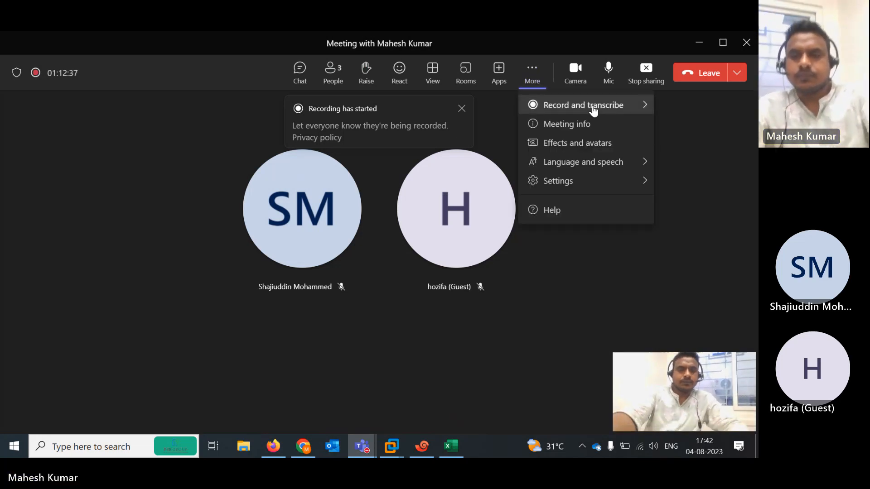
pyautogui.moveTo(593, 111)
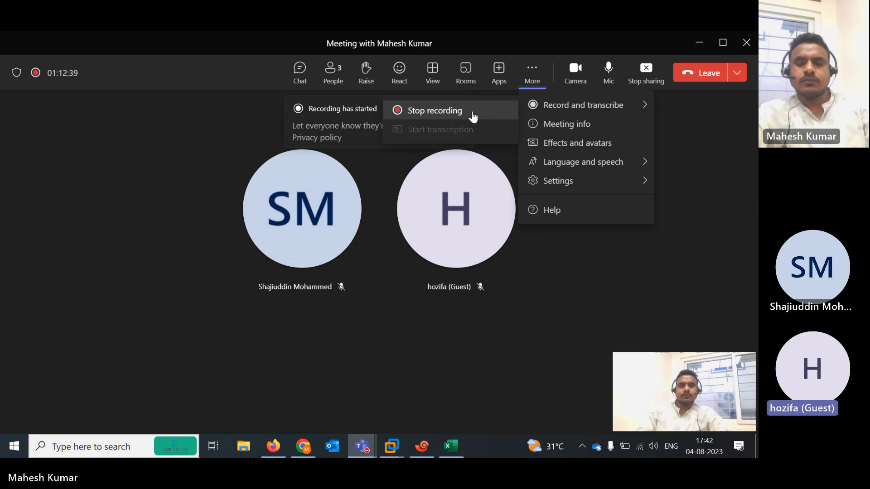
pyautogui.click(438, 111)
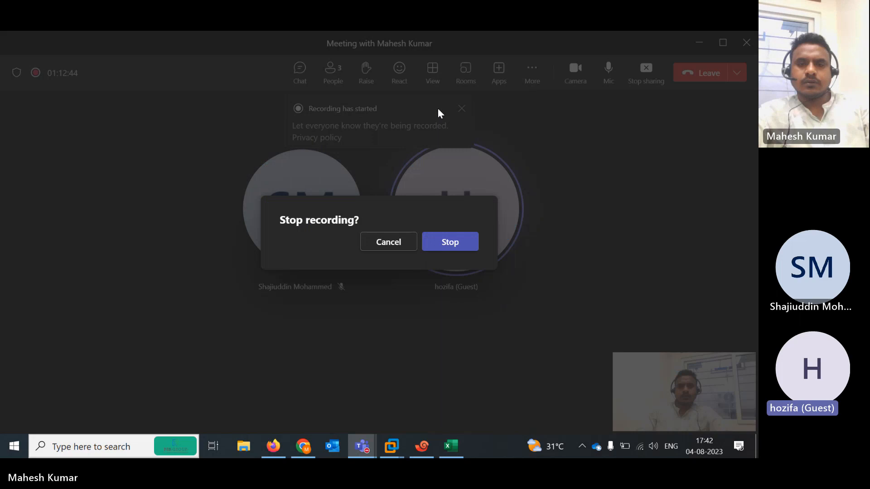
pyautogui.click(399, 245)
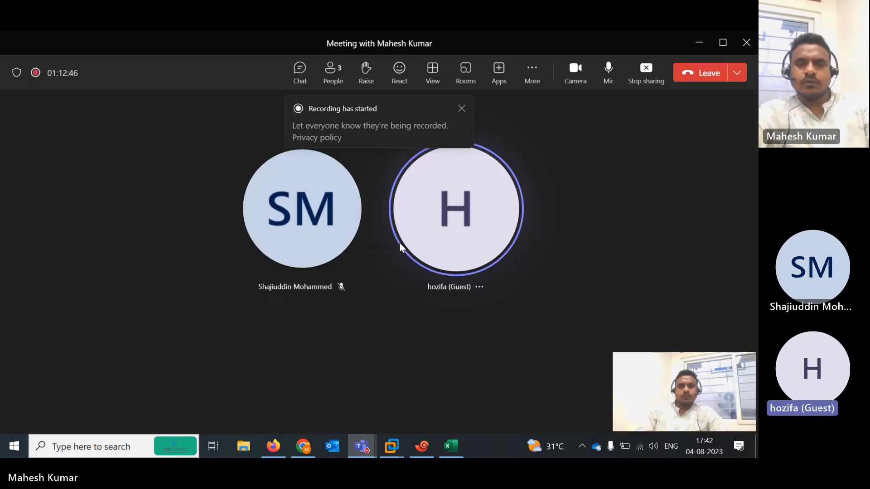
pyautogui.click(531, 72)
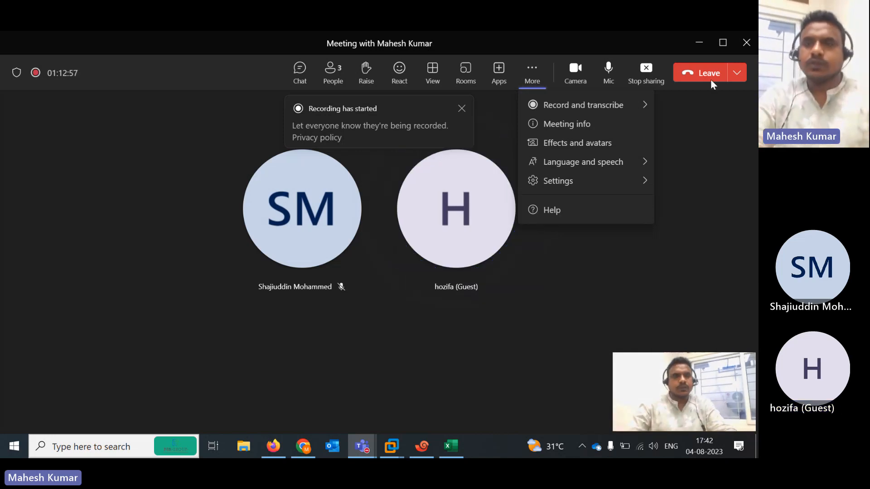
pyautogui.click(702, 45)
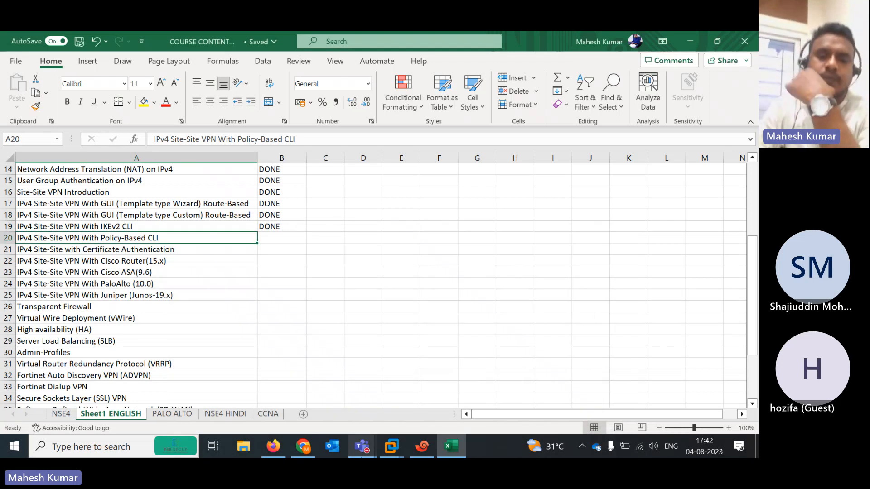
# Open FortiGate-INDIA's Firewall Policy list and compare the IN-OUT and OUT-IN rules against the EVE topology
pyautogui.click(273, 446)
pyautogui.click(218, 44)
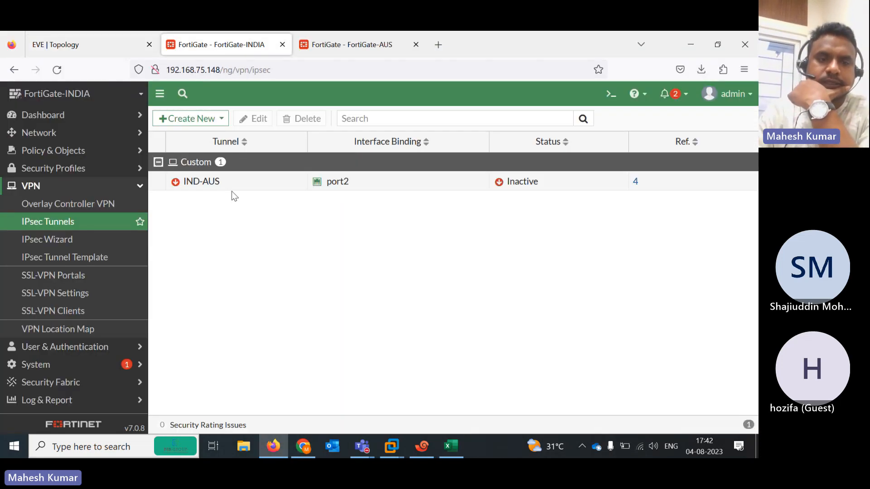
pyautogui.click(62, 156)
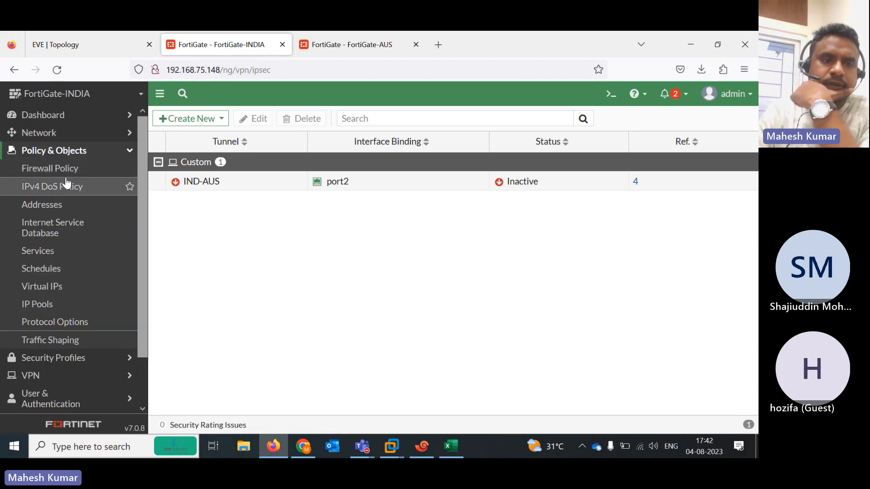
pyautogui.click(62, 177)
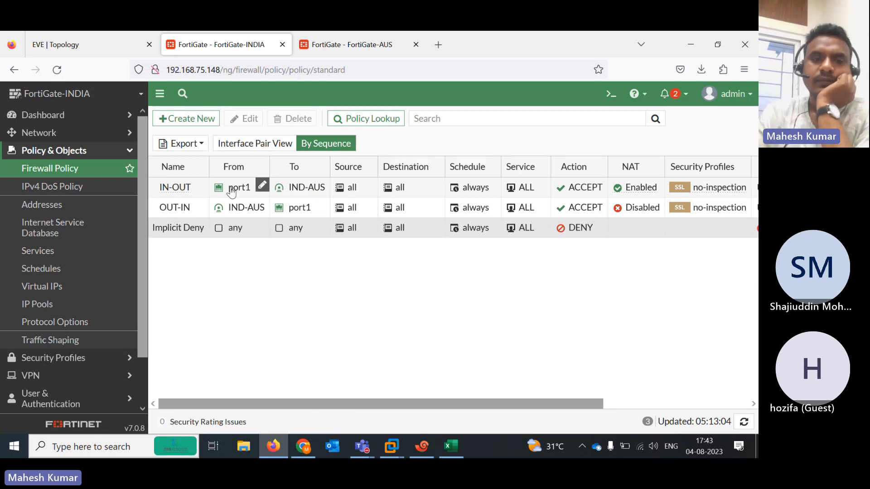
pyautogui.click(80, 46)
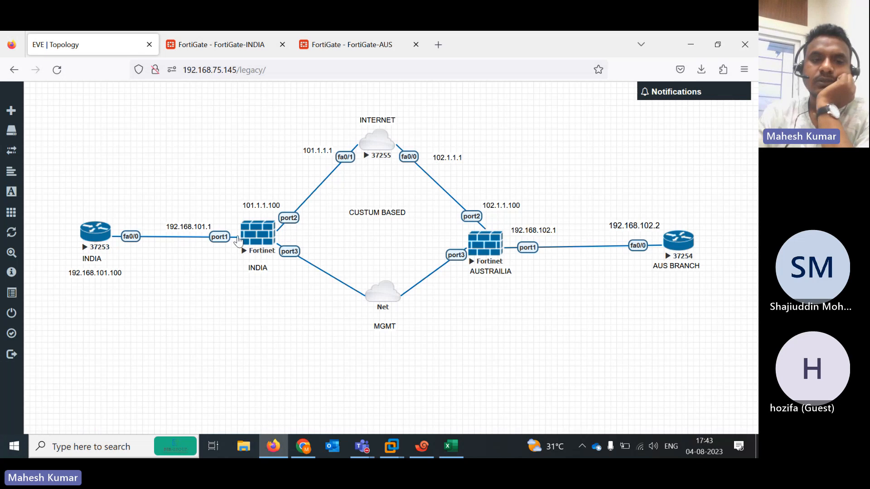
pyautogui.click(218, 44)
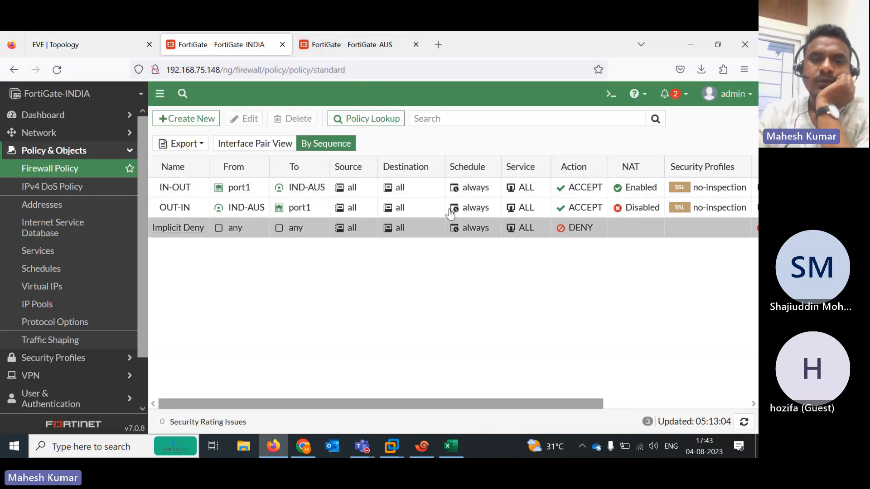
pyautogui.click(71, 35)
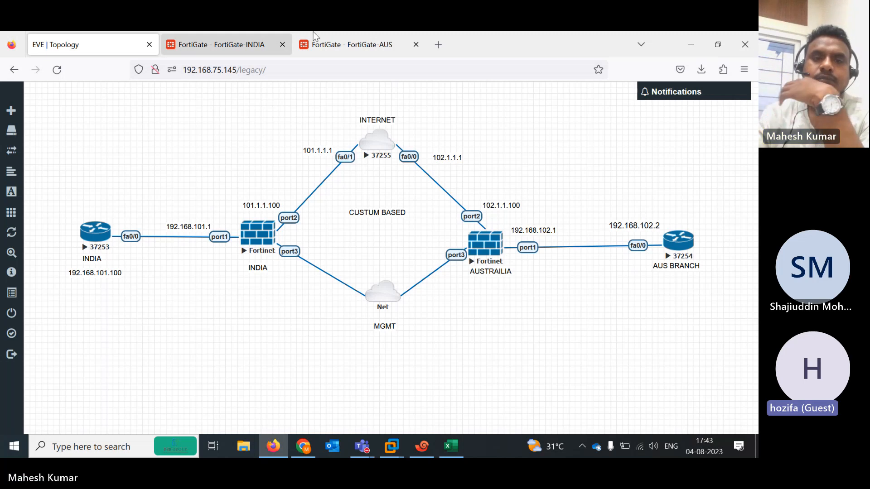
pyautogui.click(246, 43)
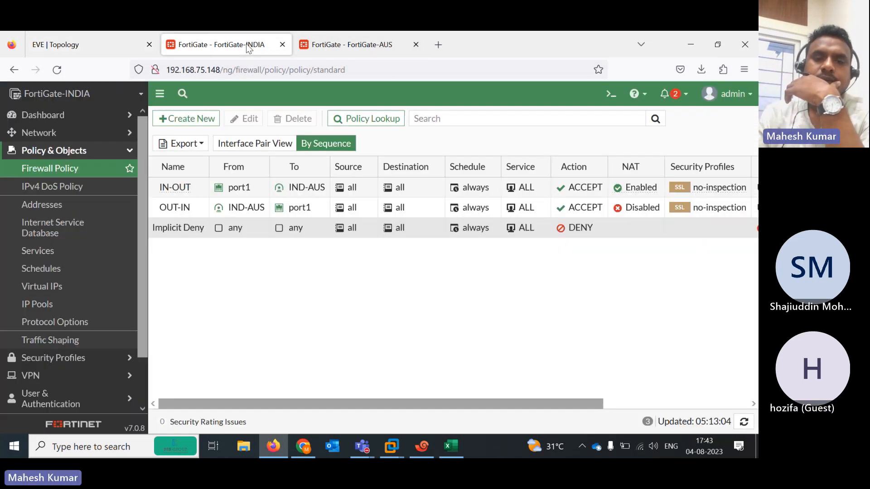
# Enable NAT on the OUT-IN firewall policy and save it
pyautogui.doubleClick(182, 209)
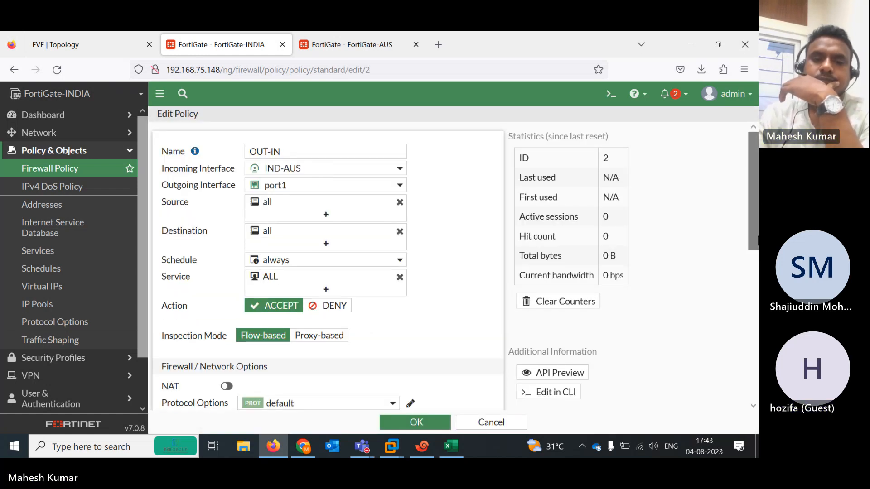
pyautogui.scroll(-2, 249, 298)
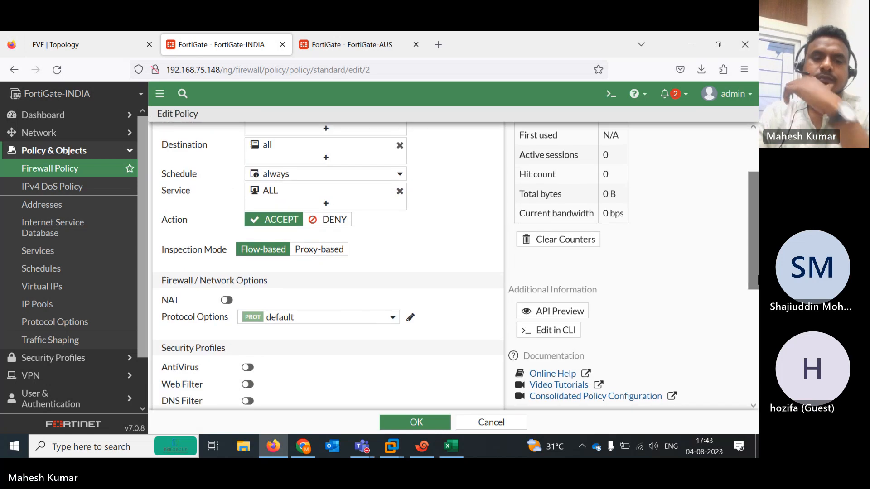
pyautogui.click(226, 300)
pyautogui.click(428, 423)
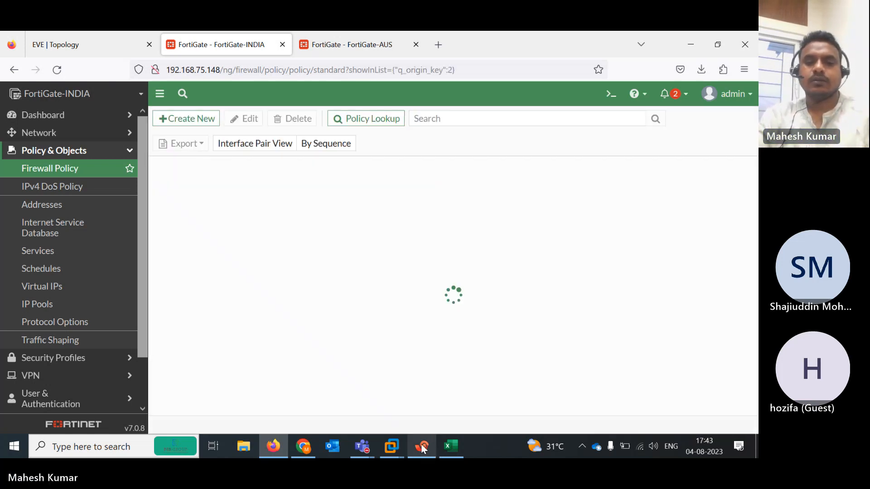
# Rerun the 50-packet ping to 192.168.102.1 twice, now succeeding 100 percent
pyautogui.click(422, 446)
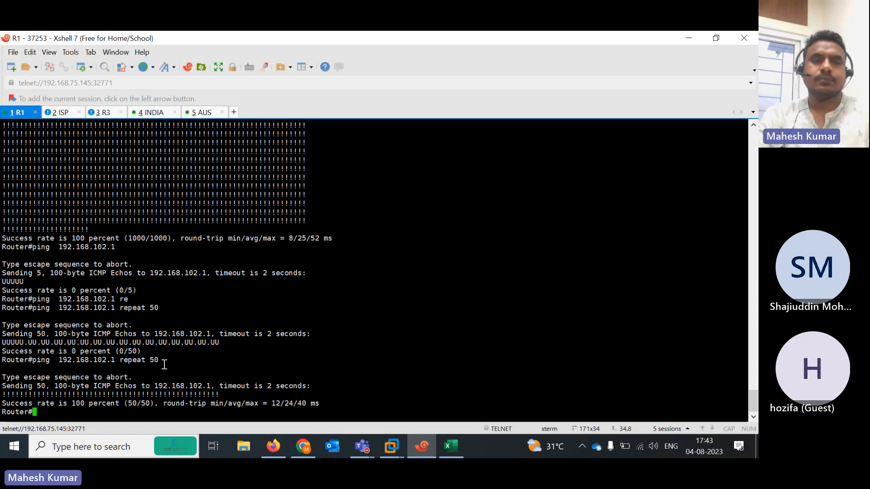
pyautogui.press('Up')
pyautogui.press('Return')
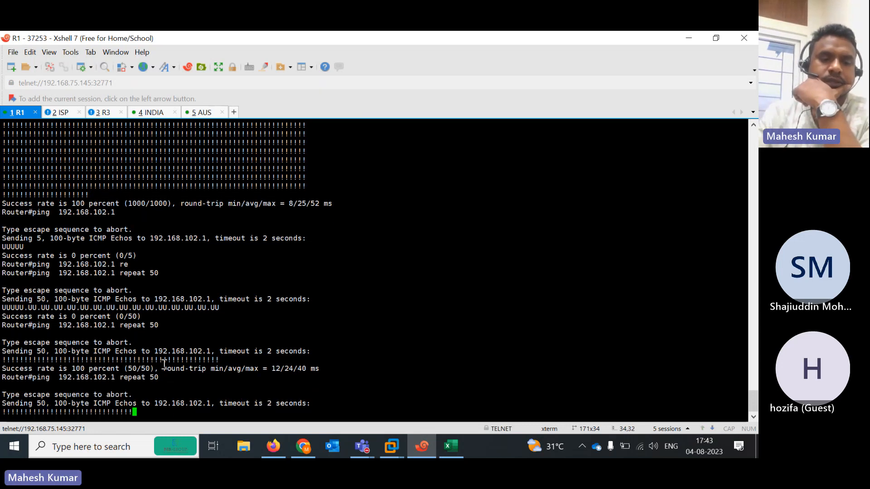
pyautogui.press('Up')
pyautogui.press('Return')
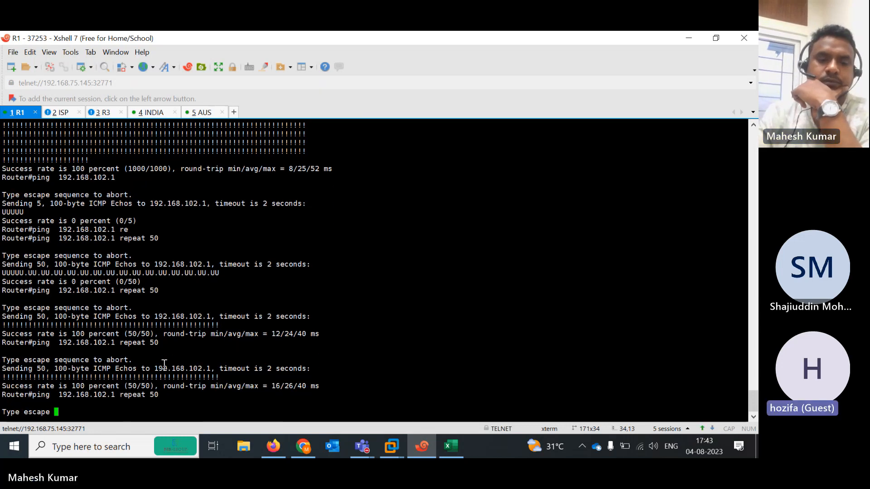
# Bring the Teams meeting window forward and confirm Stop recording under Record and transcribe
pyautogui.click(695, 37)
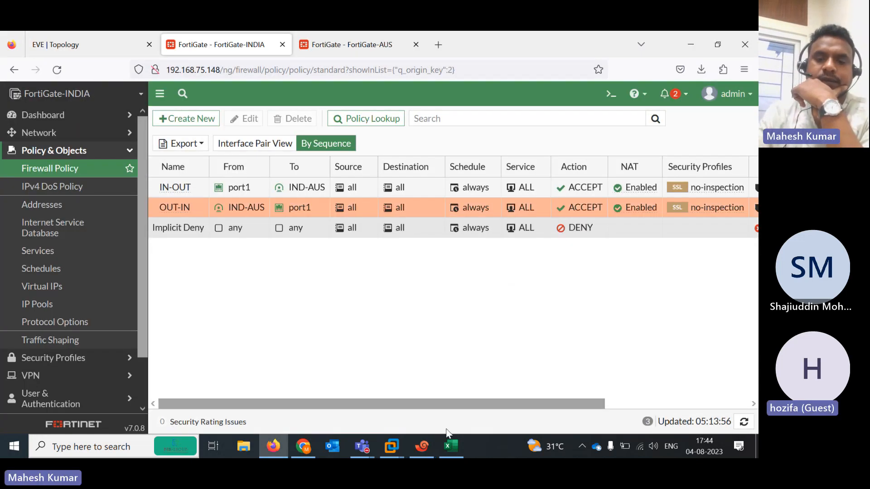
pyautogui.moveTo(358, 450)
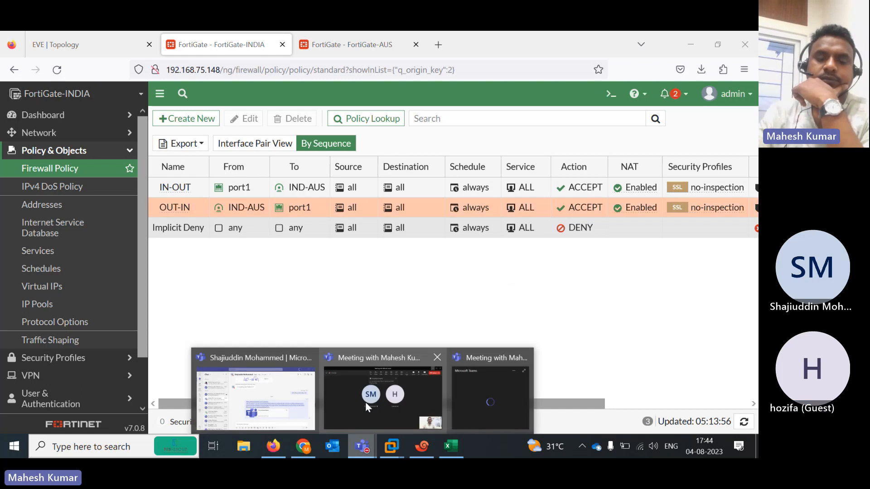
pyautogui.click(366, 402)
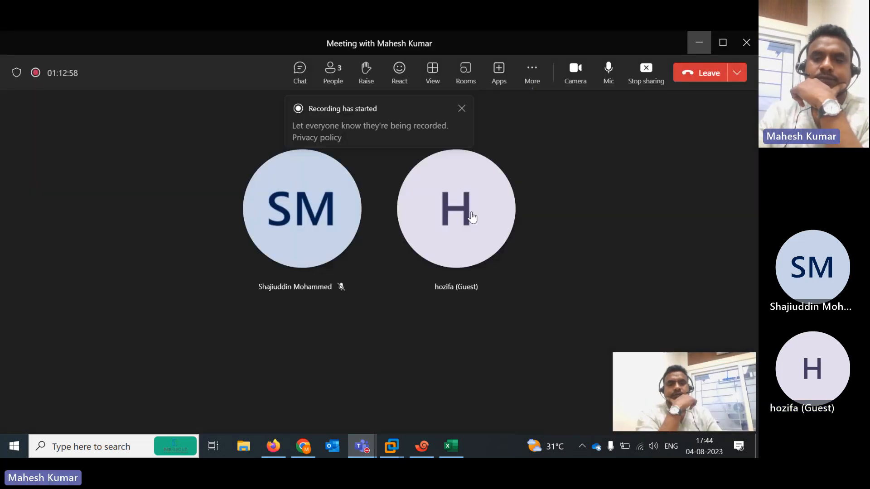
pyautogui.click(533, 73)
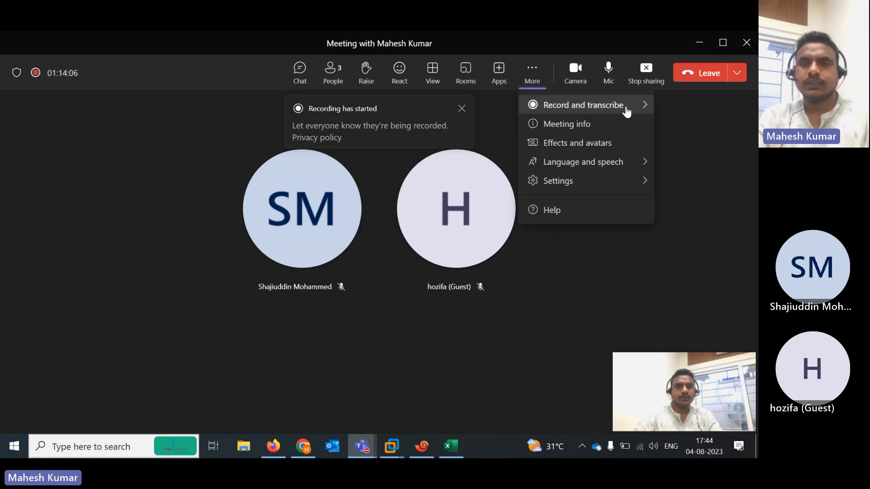
pyautogui.moveTo(536, 111)
pyautogui.click(471, 113)
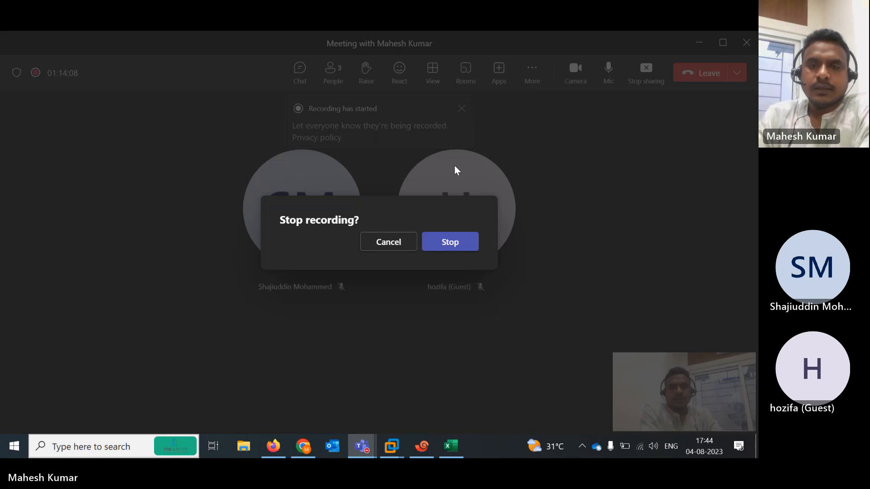
pyautogui.click(448, 244)
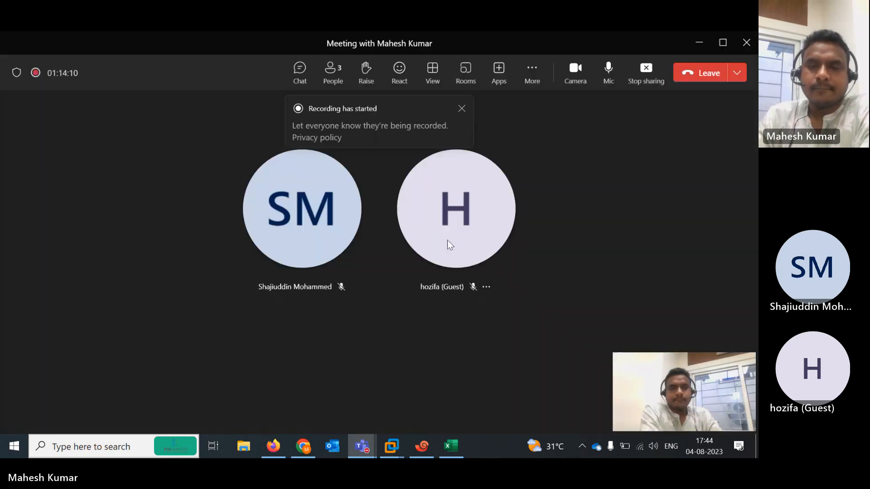